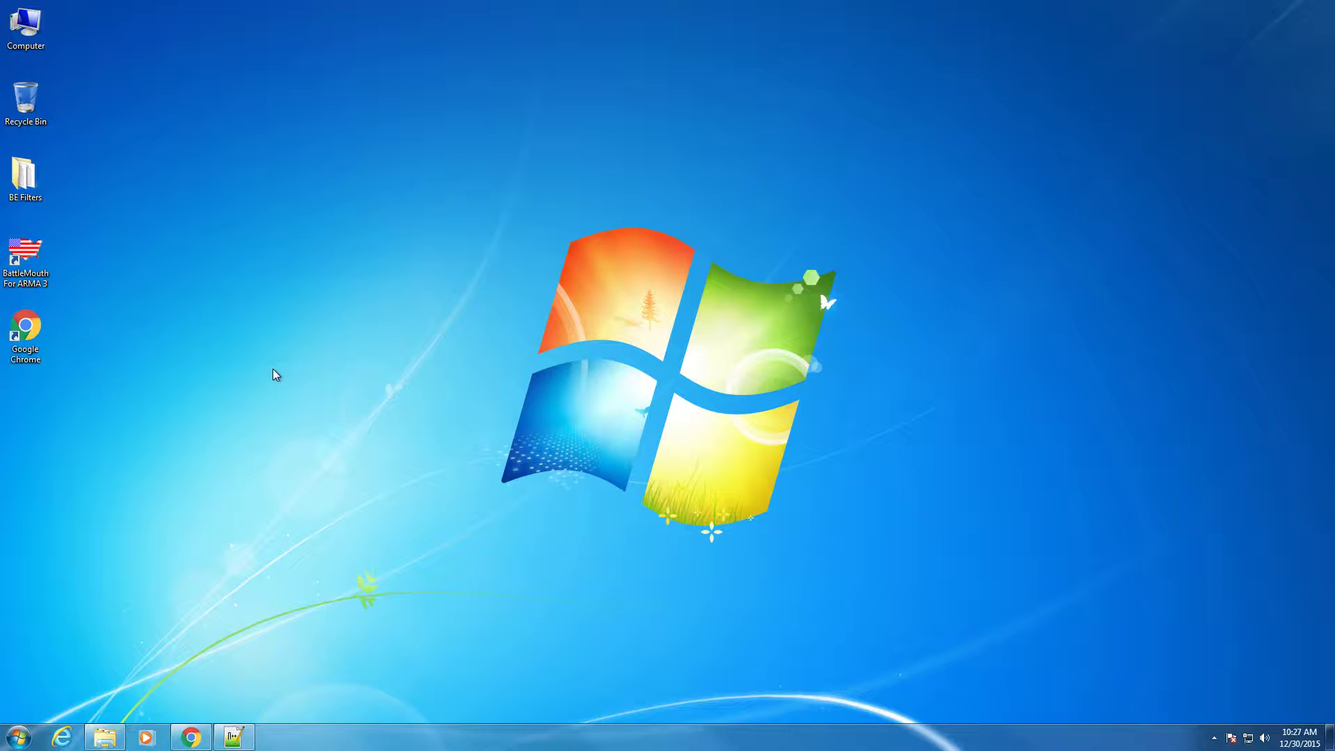
# Switch to Notepad++ and highlight the Format.txt lines describing Battle Eye filter and BattleMouth data file line endings
pyautogui.click(233, 737)
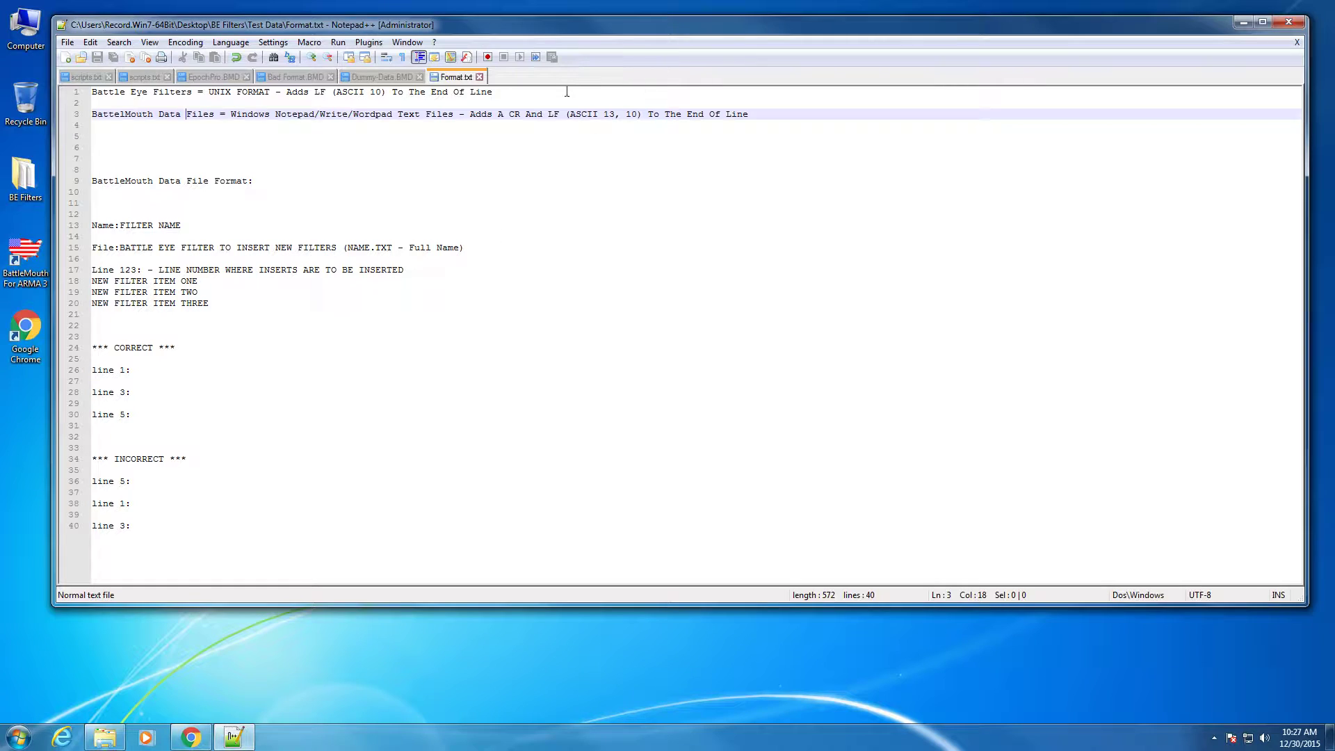
pyautogui.click(564, 90)
pyautogui.hotkey('shift', 'Home')
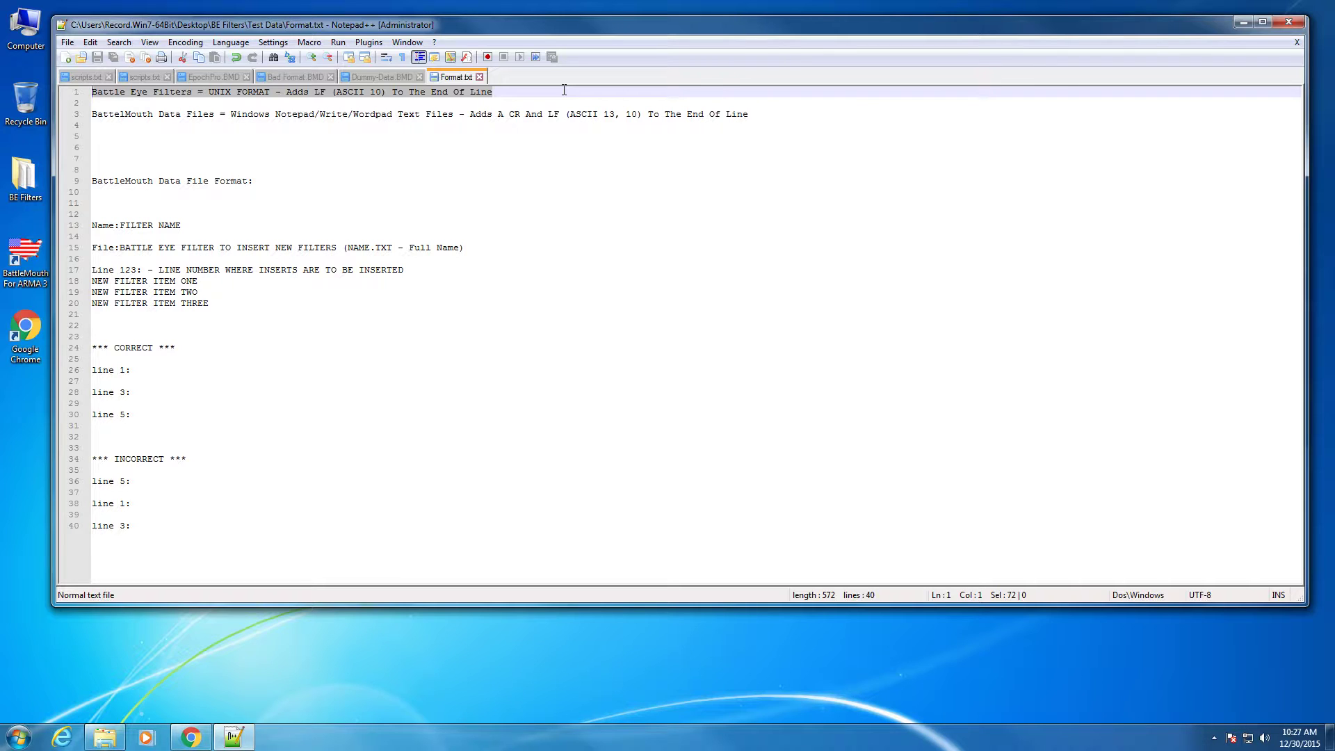
pyautogui.press('Down')
pyautogui.press('Down')
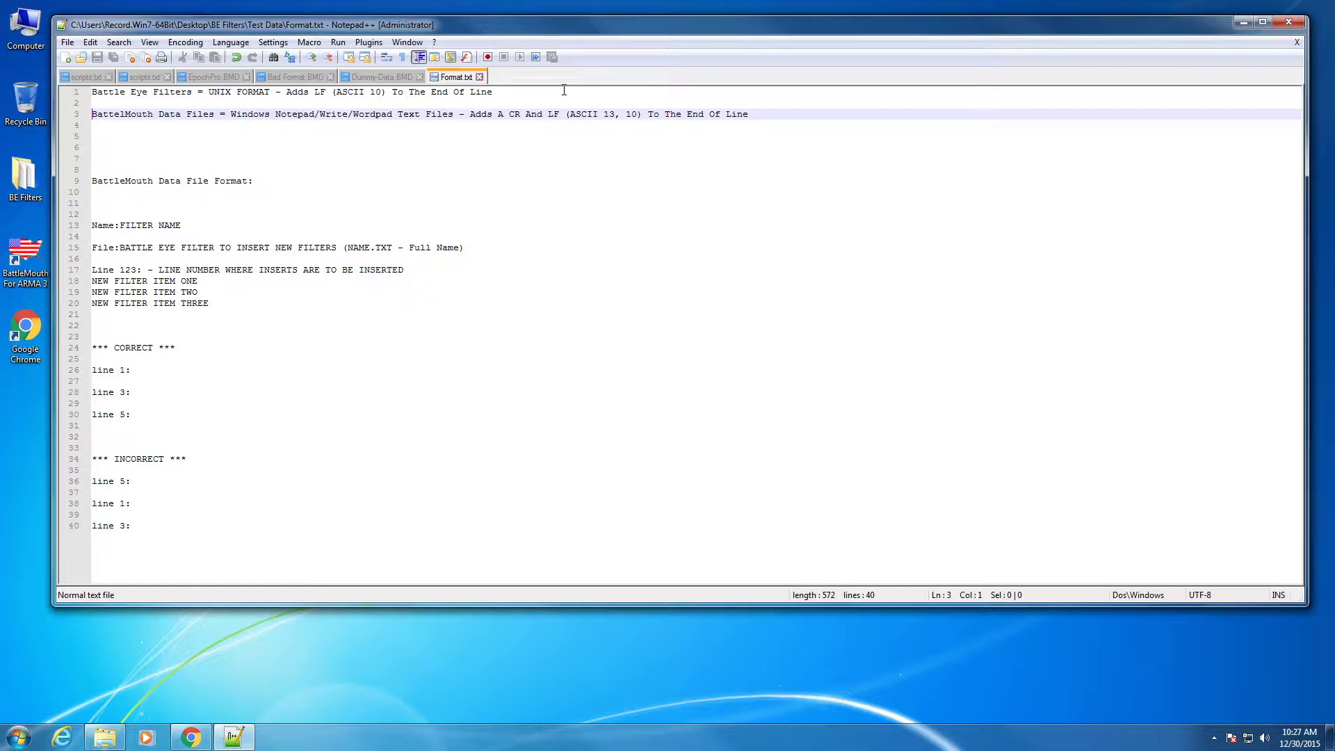
pyautogui.hotkey('shift', 'End')
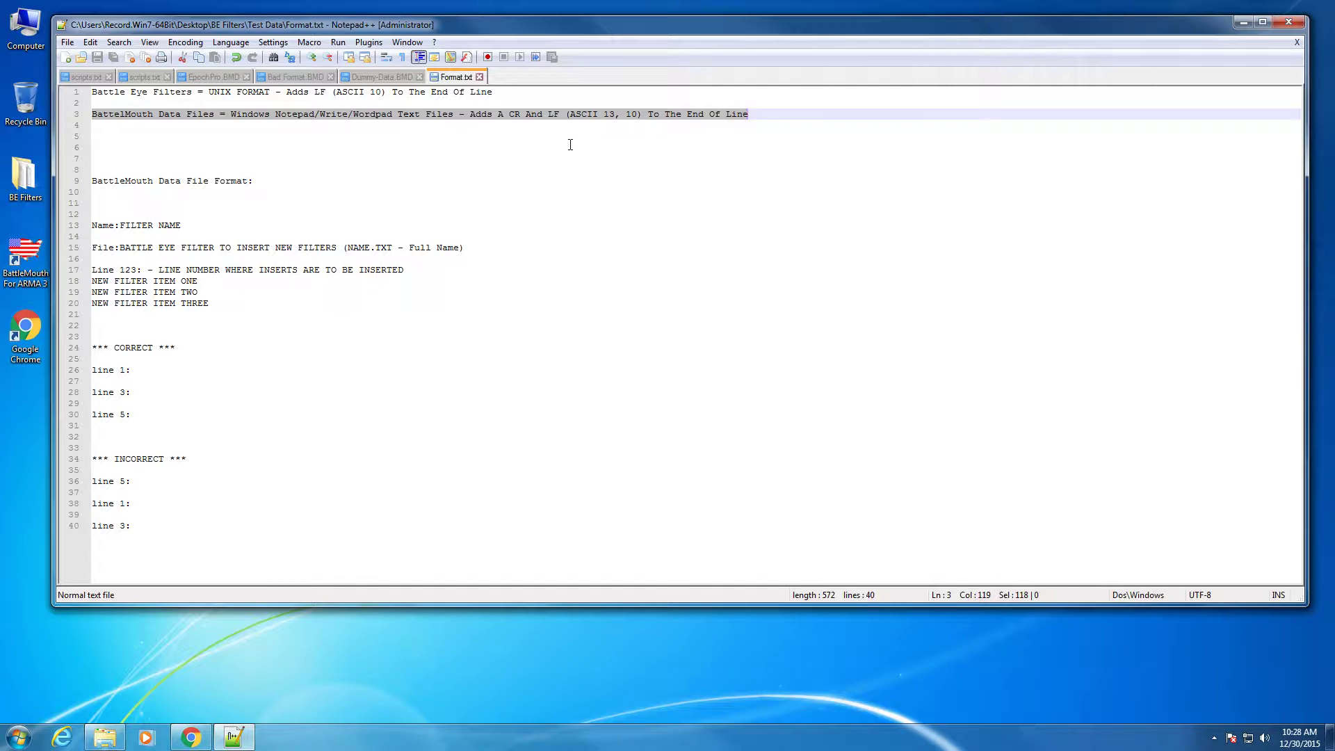
pyautogui.click(539, 149)
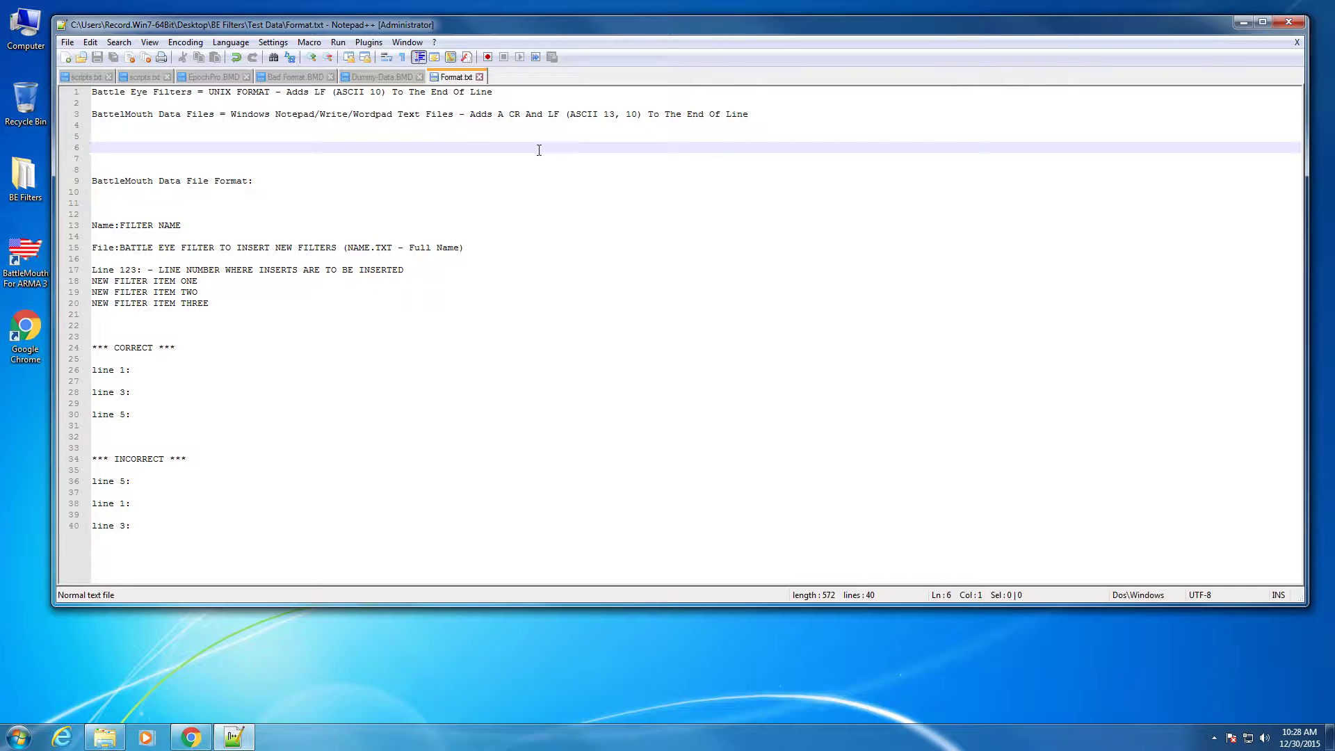
# Highlight the Name, File and Line 123 entries one by one under the BattleMouth Data File Format heading
pyautogui.click(318, 182)
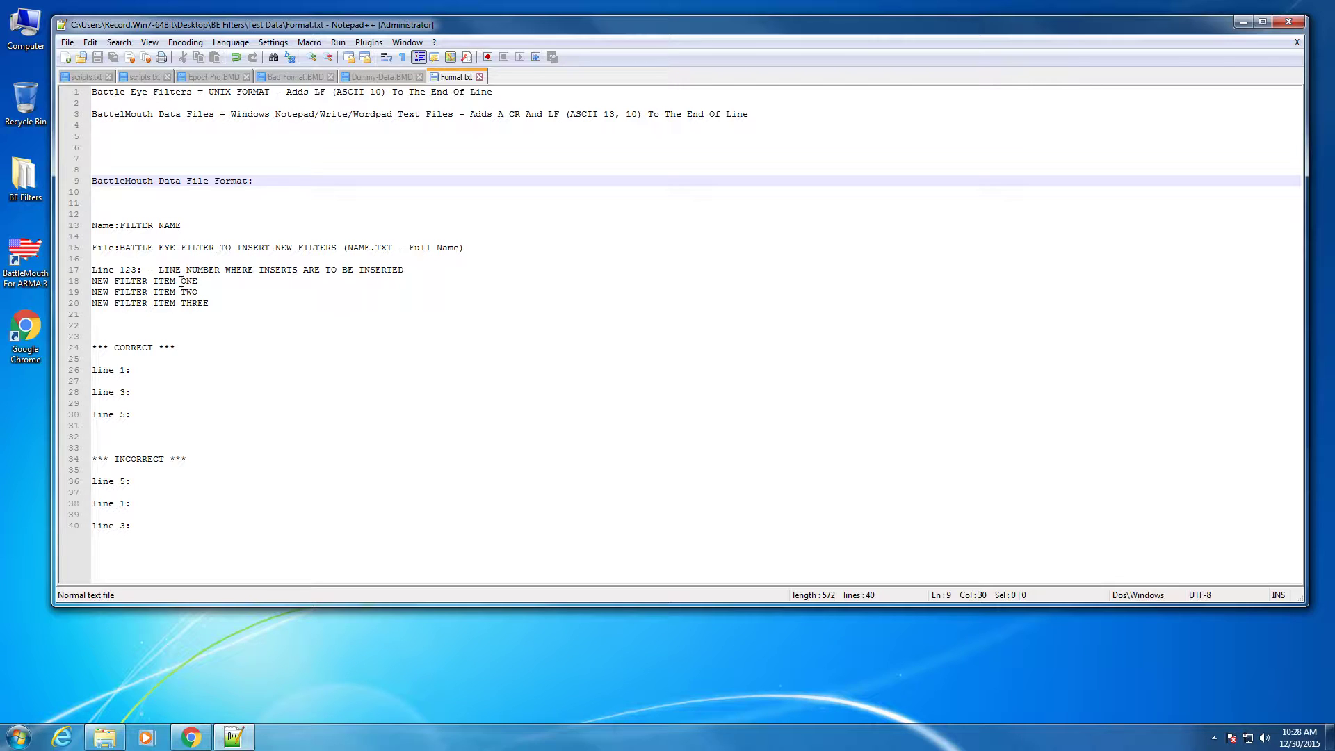
pyautogui.click(214, 223)
pyautogui.hotkey('shift', 'Home')
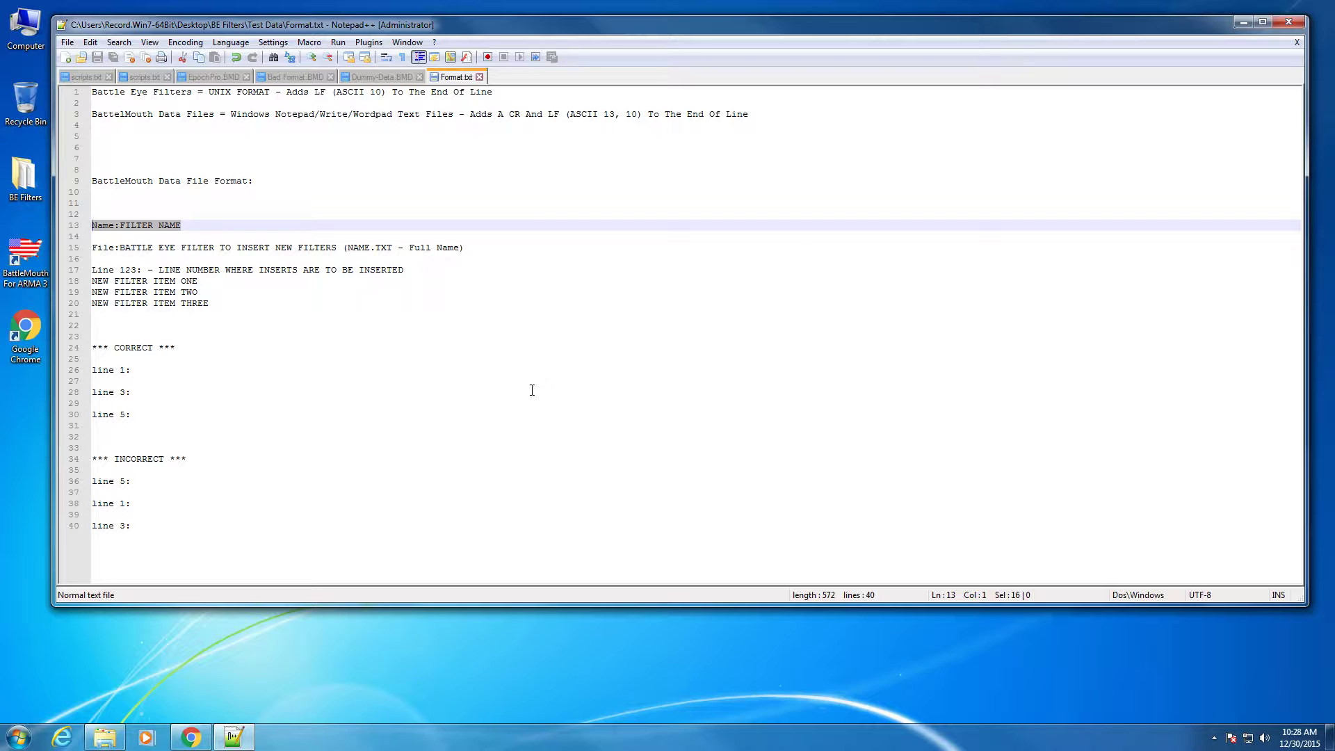
pyautogui.click(641, 224)
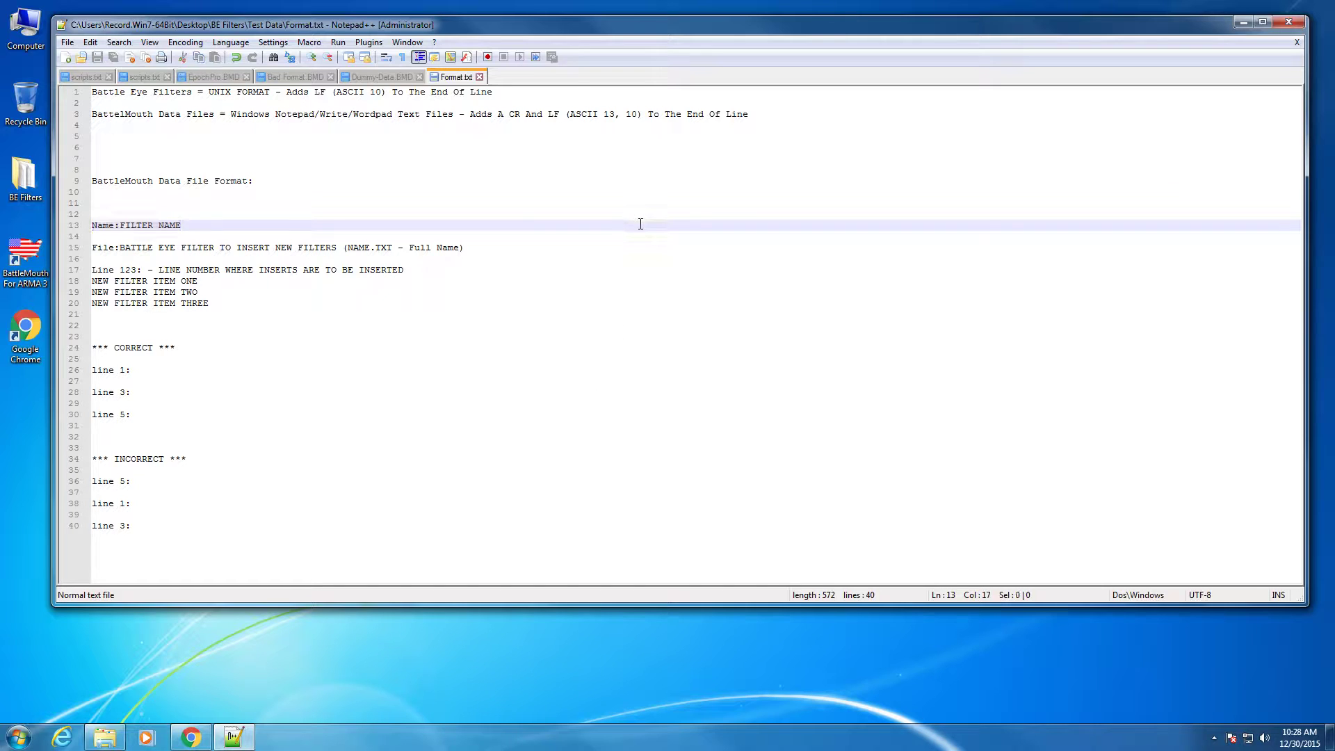
pyautogui.click(478, 246)
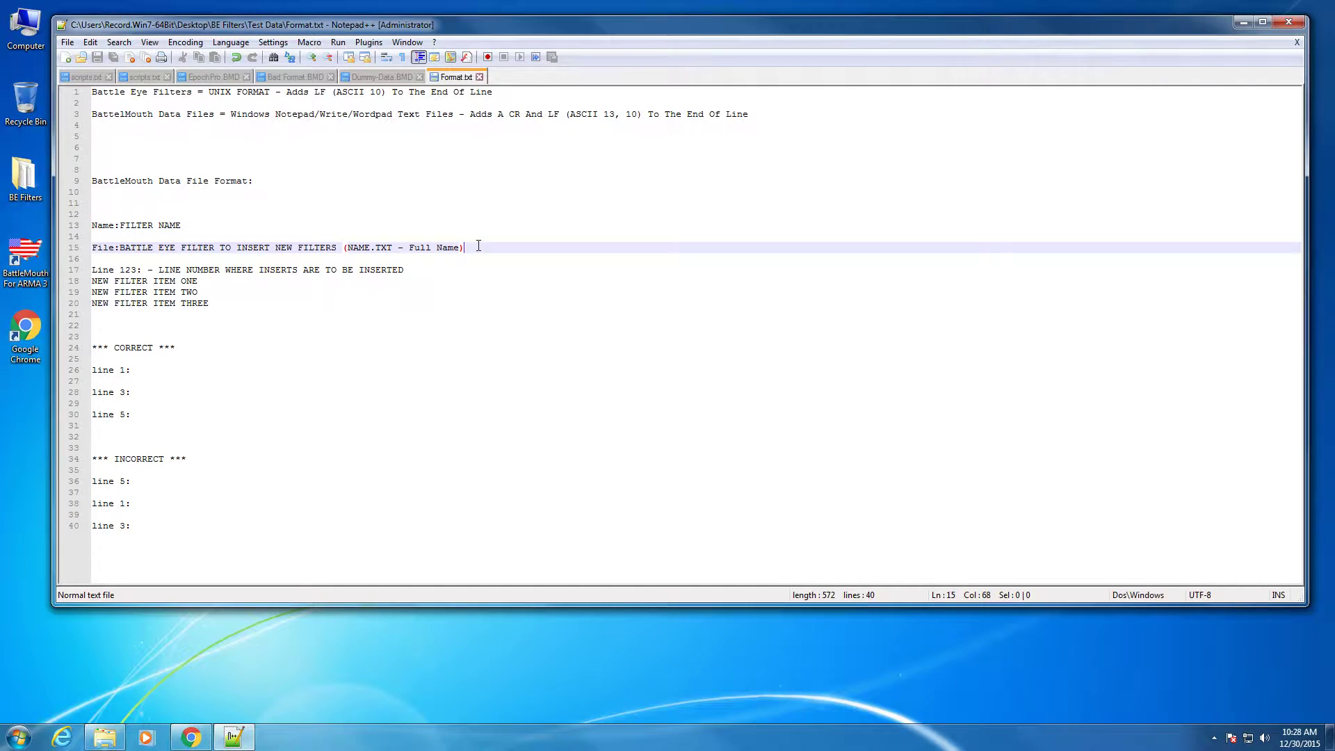
pyautogui.hotkey('shift', 'Home')
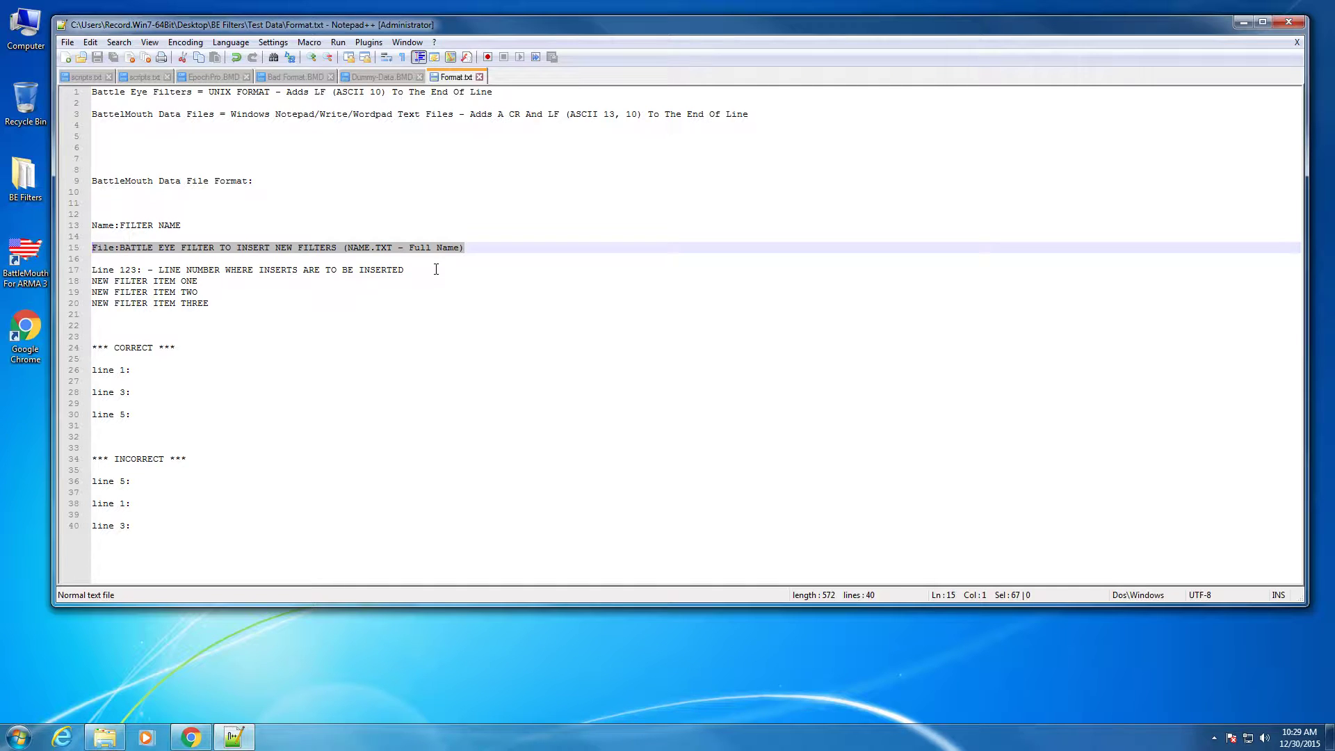
pyautogui.moveTo(426, 271); pyautogui.dragTo(79, 271)
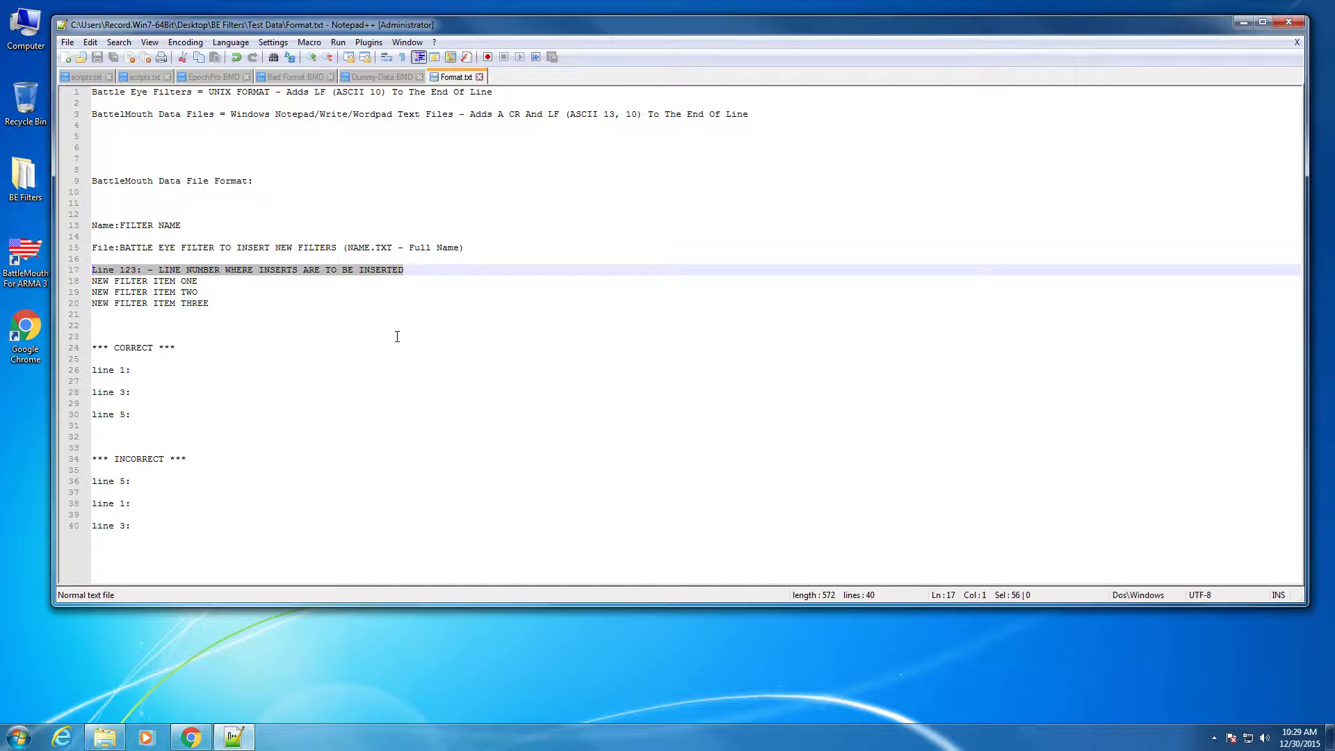
# Join the three NEW FILTER ITEM lines below the Line 123 entry into a single line
pyautogui.click(261, 280)
pyautogui.press('Home')
pyautogui.press('Down')
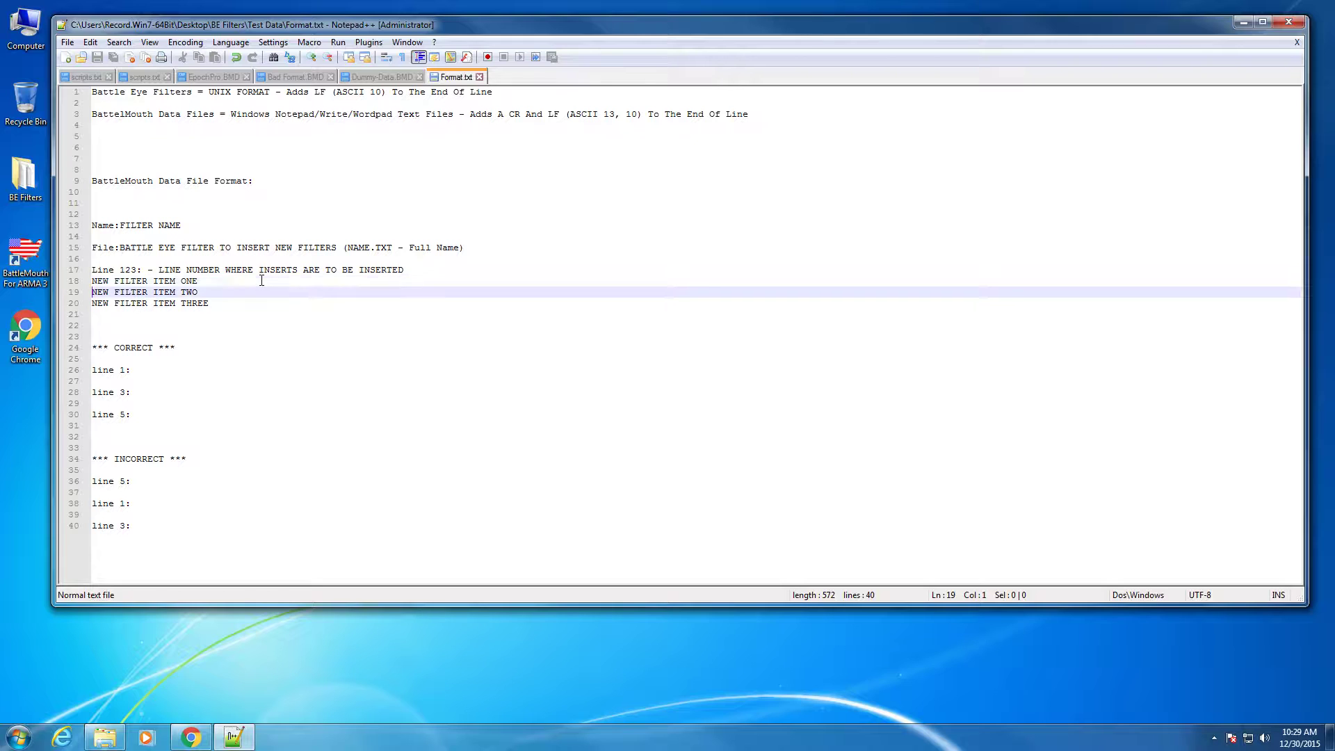
pyautogui.press('Down')
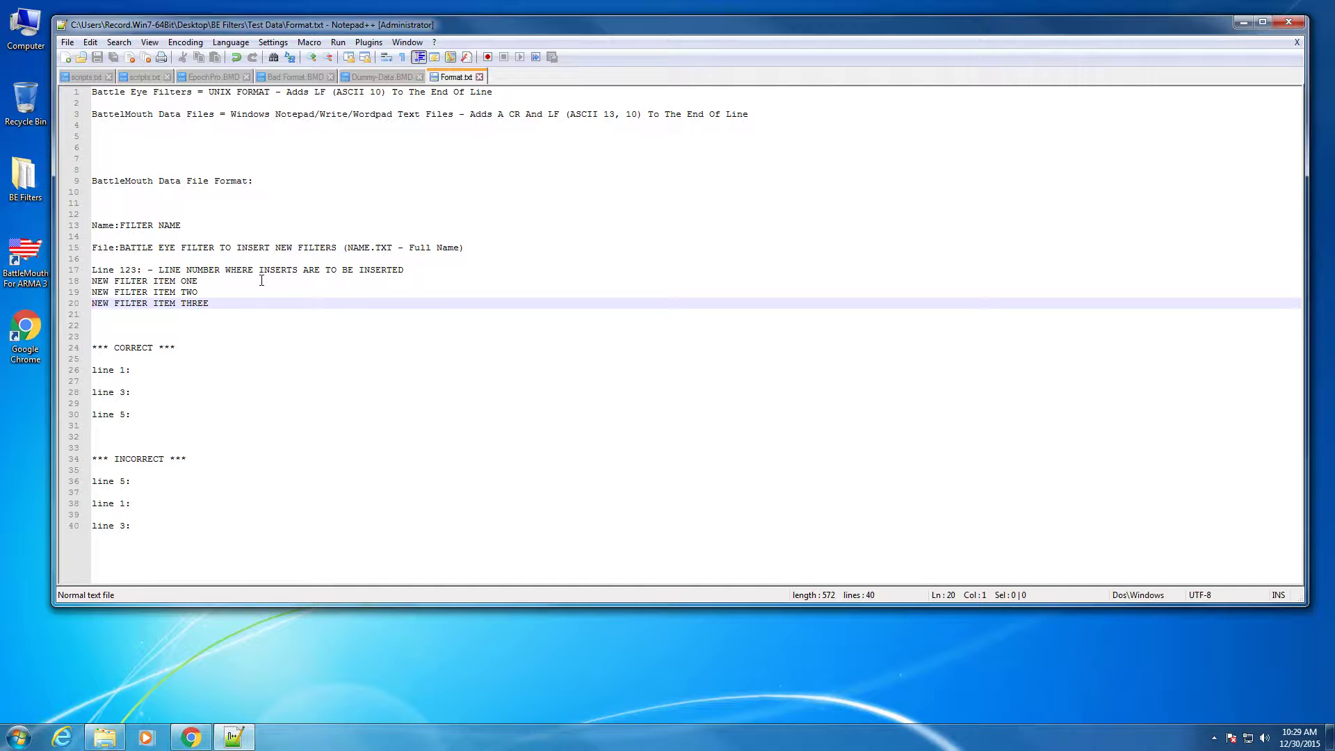
pyautogui.press('BackSpace')
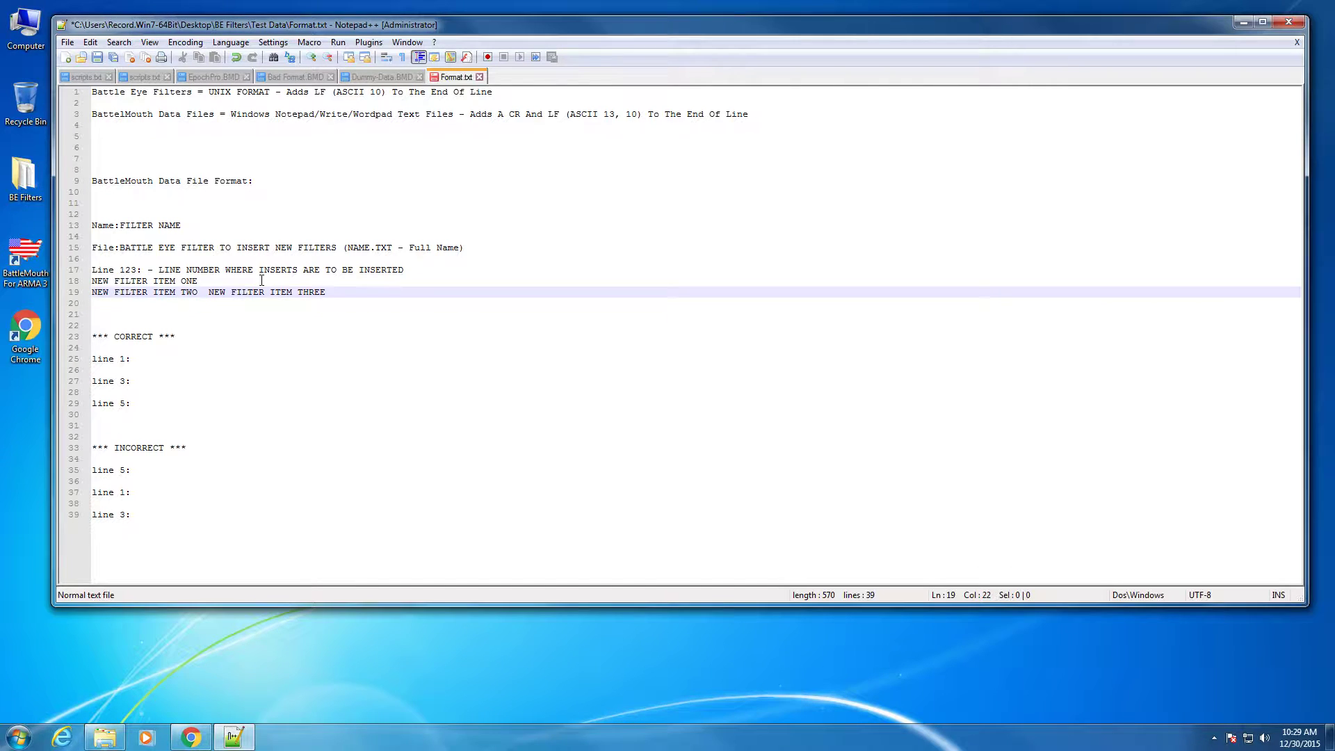
pyautogui.press('Home')
pyautogui.press('BackSpace')
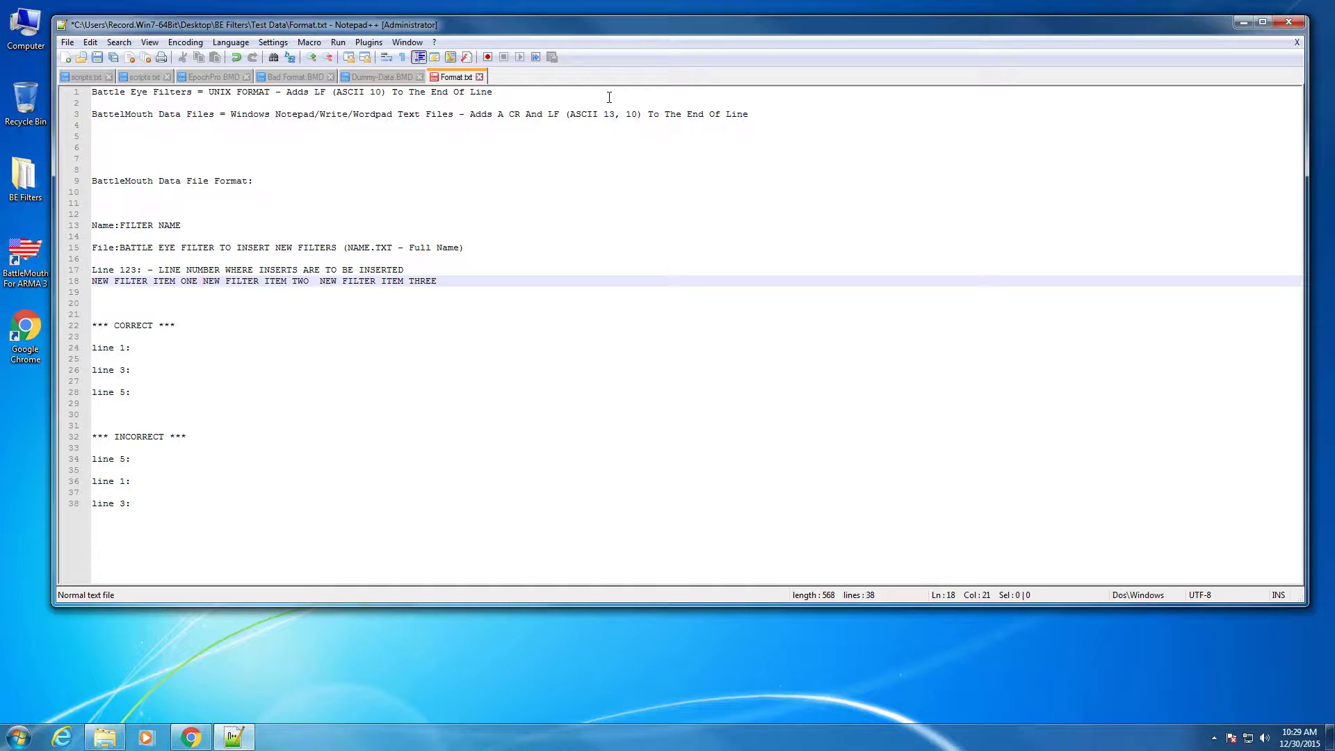
# Split the joined filter items back onto three separate lines
pyautogui.press('Return')
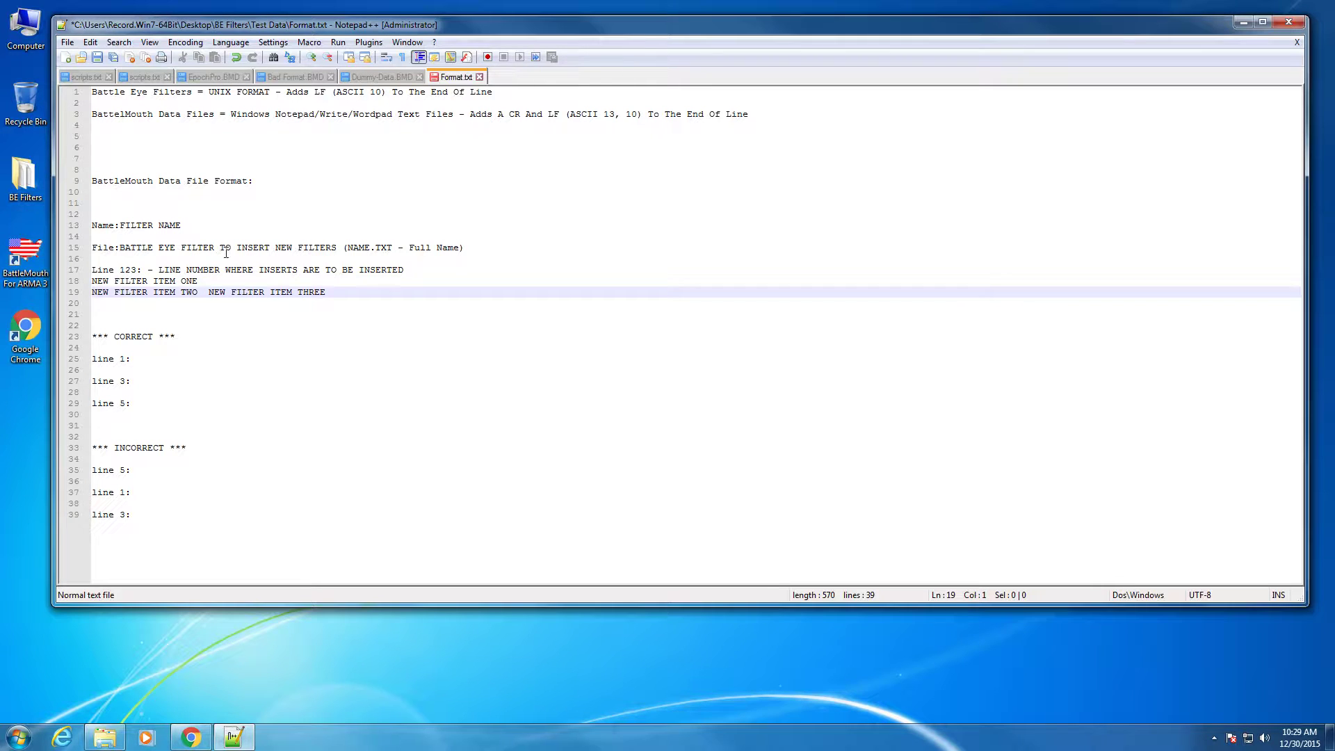
pyautogui.click(209, 291)
pyautogui.press('Return')
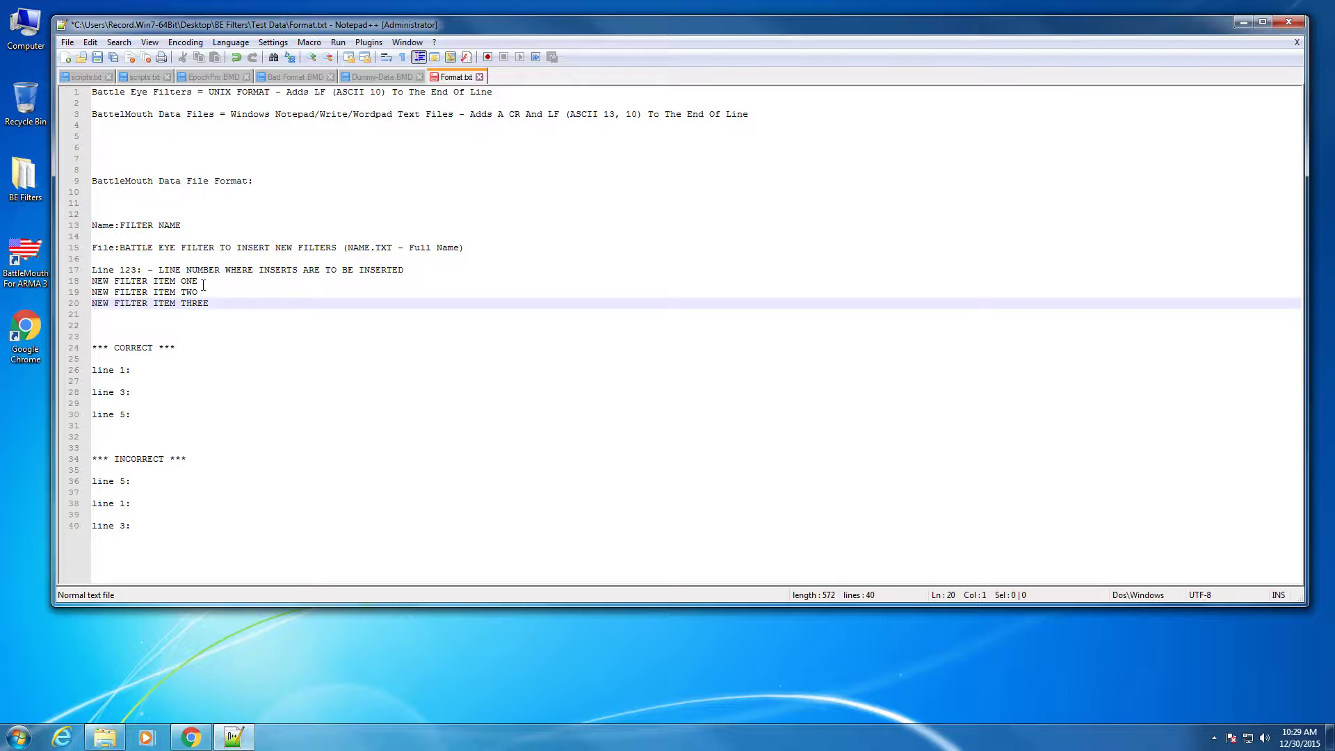
# Highlight NEW FILTER ITEM ONE, TWO and THREE in turn, one line at a time
pyautogui.click(203, 282)
pyautogui.hotkey('shift', 'Home')
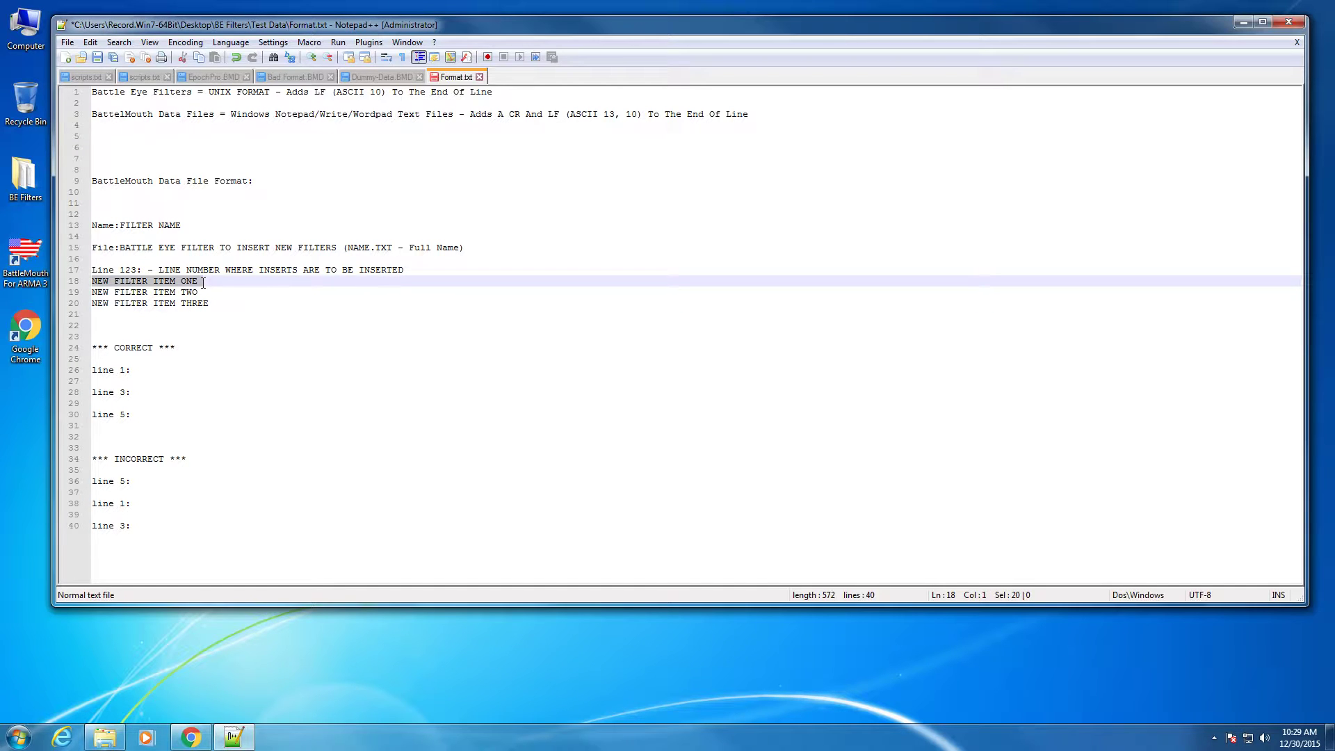
pyautogui.press('Down')
pyautogui.hotkey('shift', 'End')
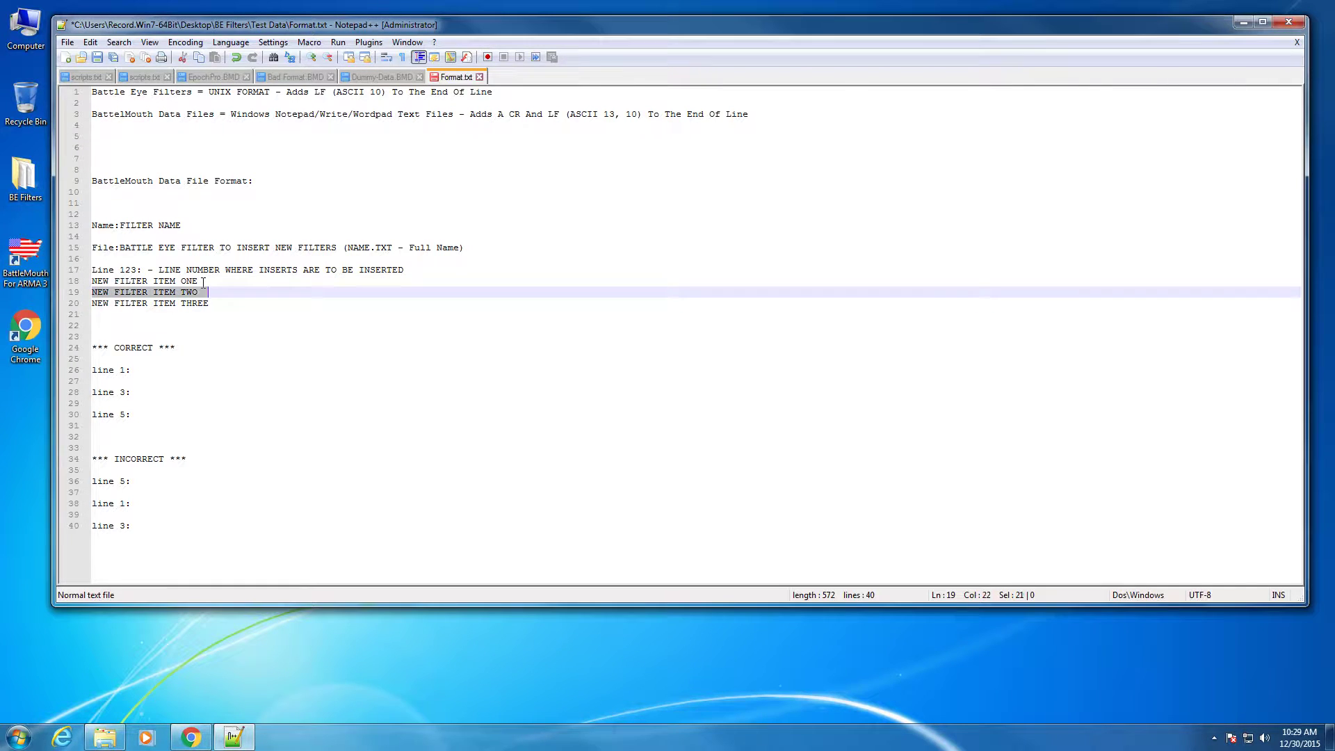
pyautogui.press('Down')
pyautogui.hotkey('shift', 'Home')
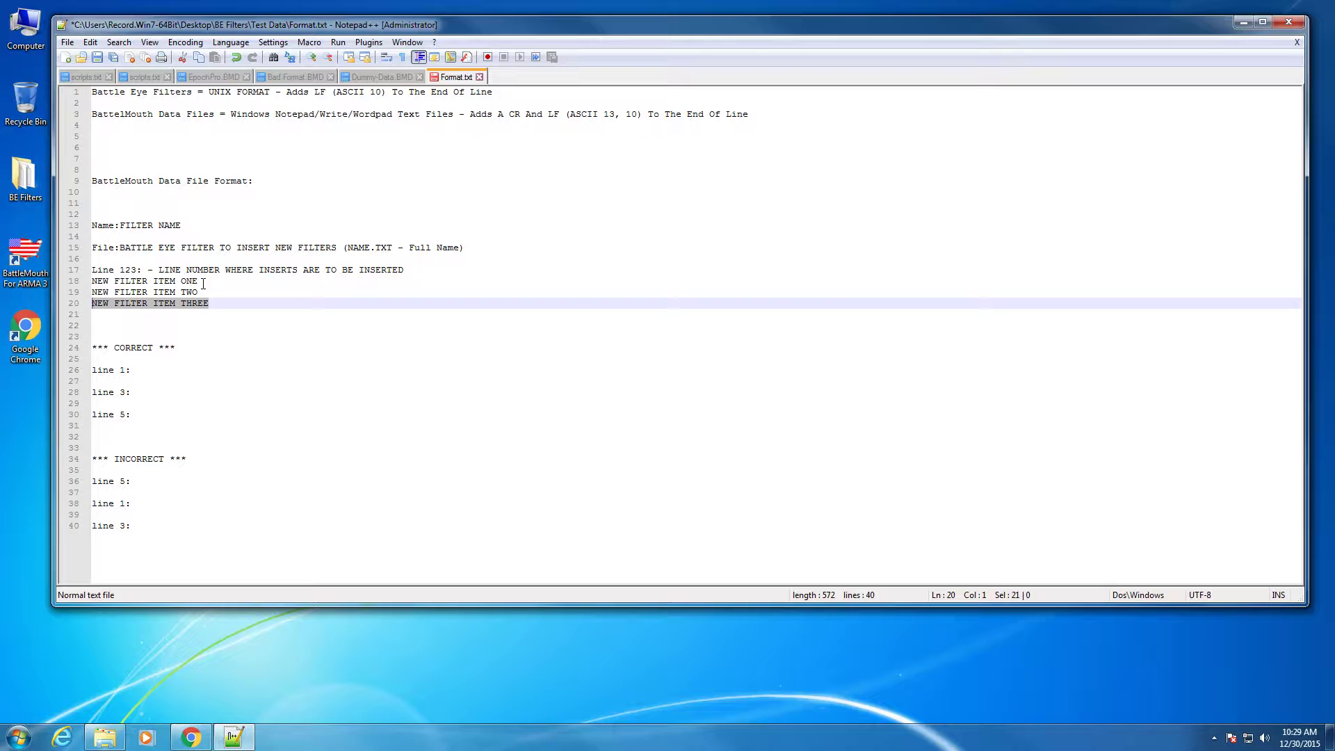
pyautogui.press('Down')
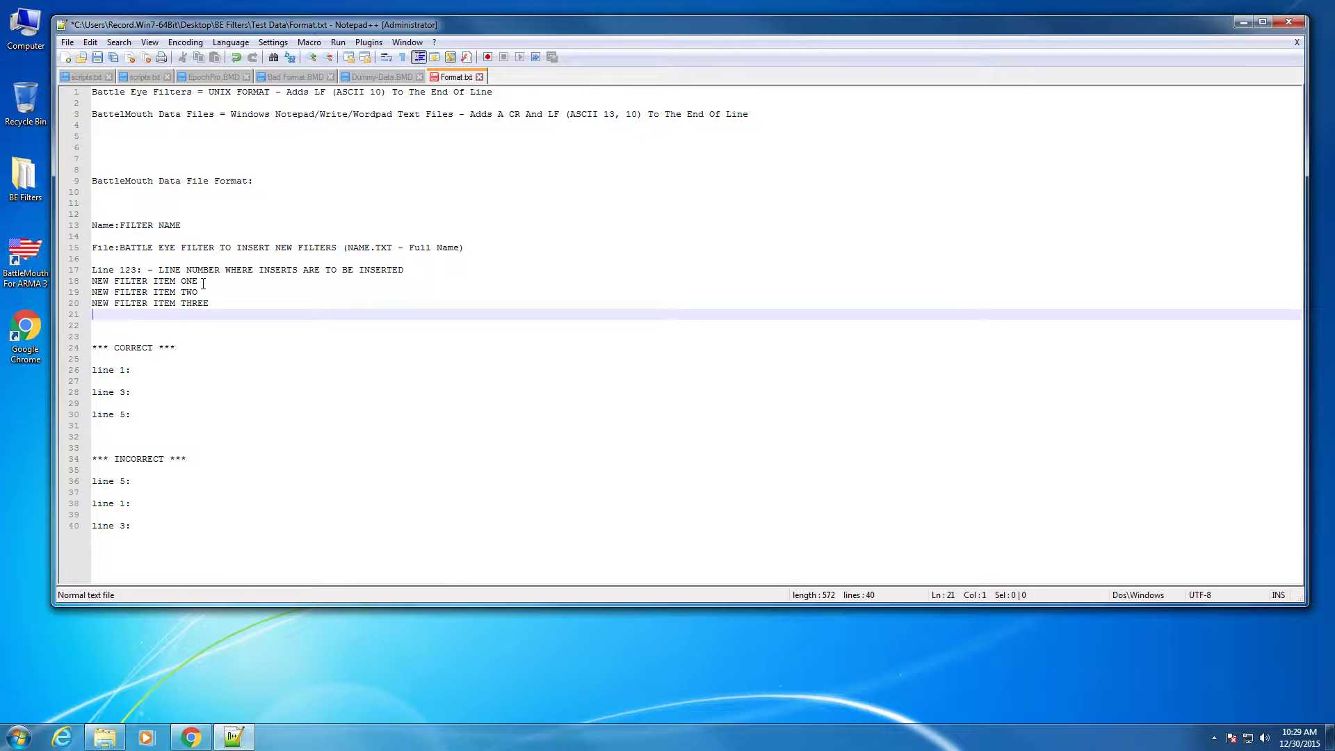
# Highlight the CORRECT example block with line 1, line 3 and line 5 in ascending order
pyautogui.click(252, 340)
pyautogui.press('Down')
pyautogui.hotkey('shift', 'Down')
pyautogui.hotkey('shift', 'Down')
pyautogui.hotkey('shift', 'Down')
pyautogui.hotkey('shift', 'Down')
pyautogui.hotkey('shift', 'Down')
pyautogui.hotkey('shift', 'Down')
pyautogui.hotkey('shift', 'Down')
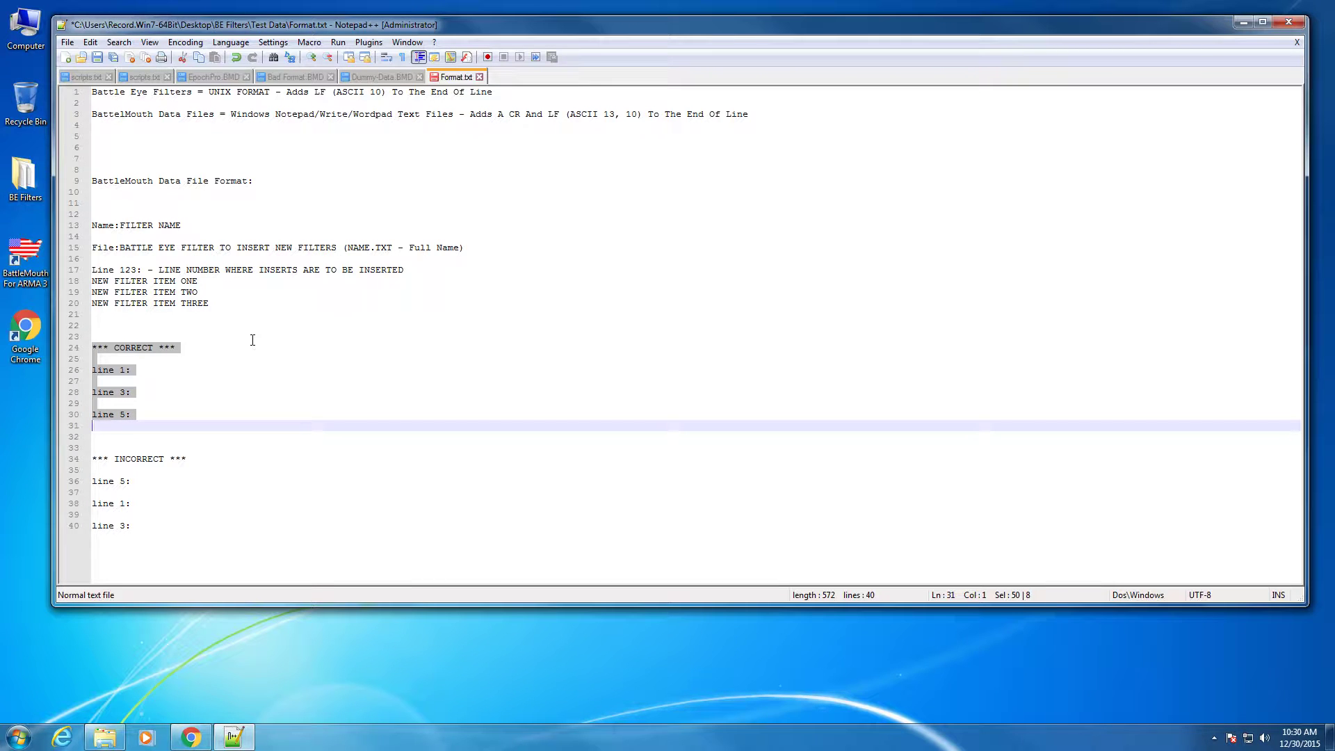
# Highlight the INCORRECT example block with line 5, line 1 and line 3 out of order
pyautogui.press('Down')
pyautogui.press('Down')
pyautogui.press('Down')
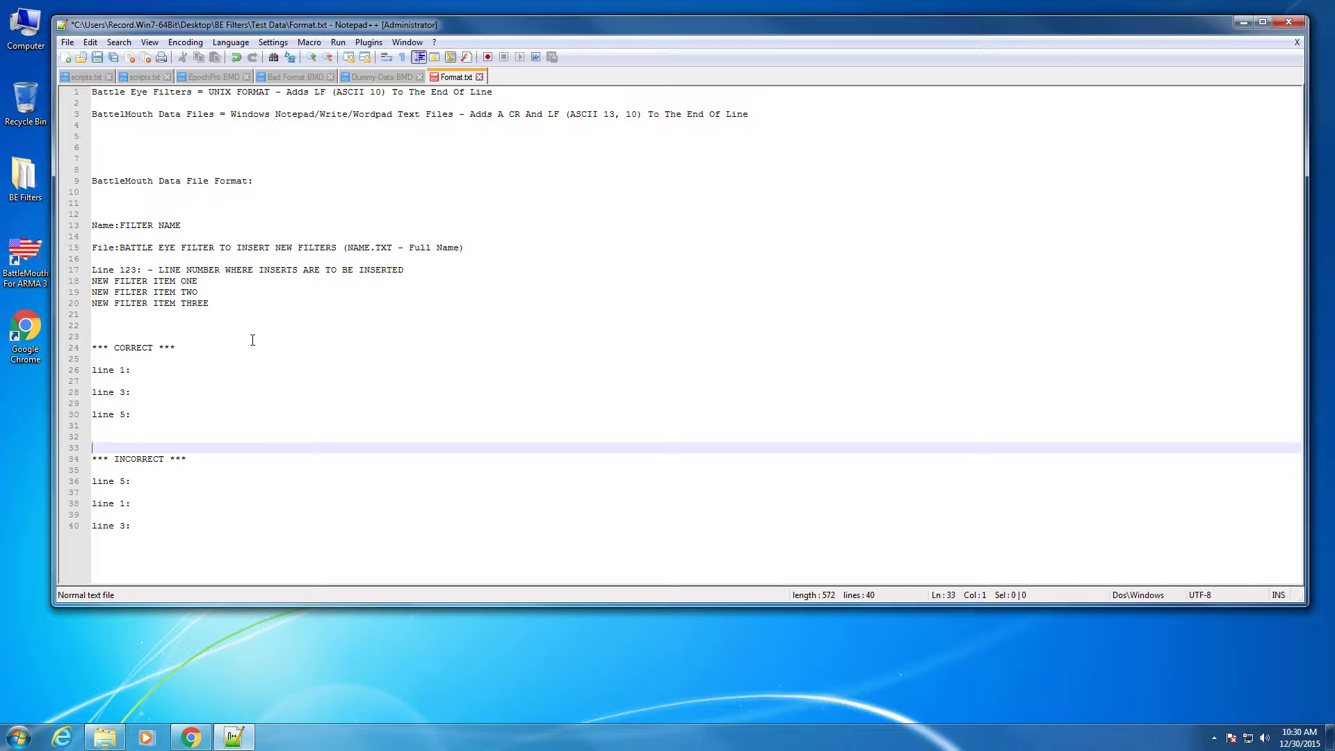
pyautogui.hotkey('shift', 'Down')
pyautogui.hotkey('shift', 'Down')
pyautogui.hotkey('shift', 'Down')
pyautogui.hotkey('shift', 'End')
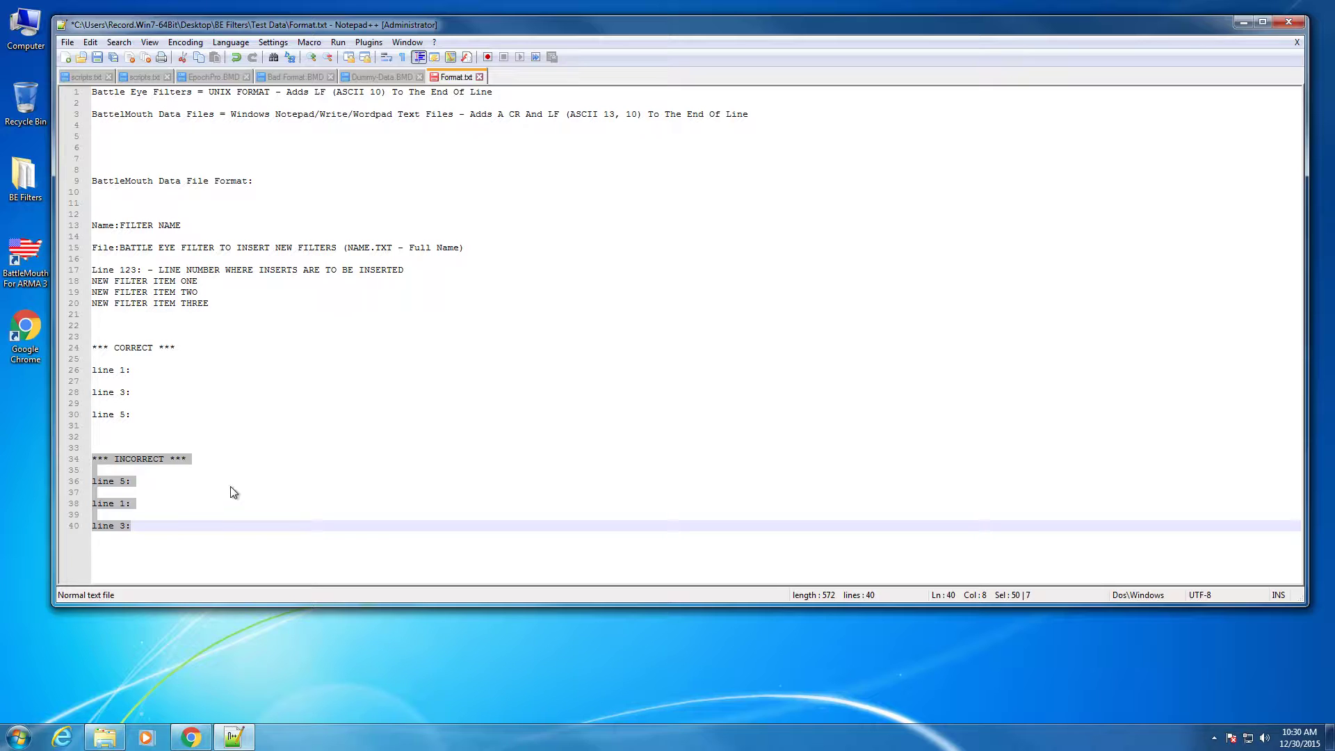
# Compare the line 5 entry of the INCORRECT example with the line order in the CORRECT example
pyautogui.click(145, 475)
pyautogui.click(146, 482)
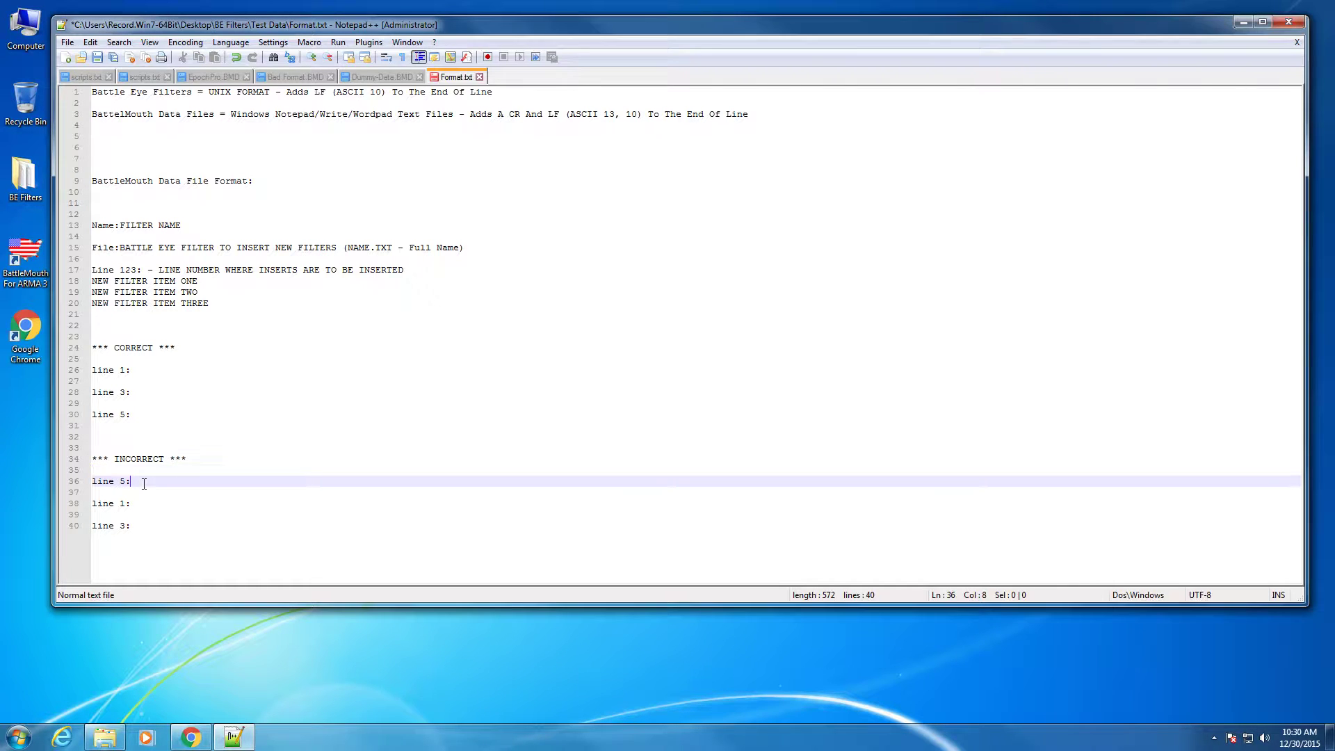
pyautogui.moveTo(146, 483); pyautogui.dragTo(90, 482)
pyautogui.moveTo(92, 347); pyautogui.dragTo(142, 414)
pyautogui.click(292, 416)
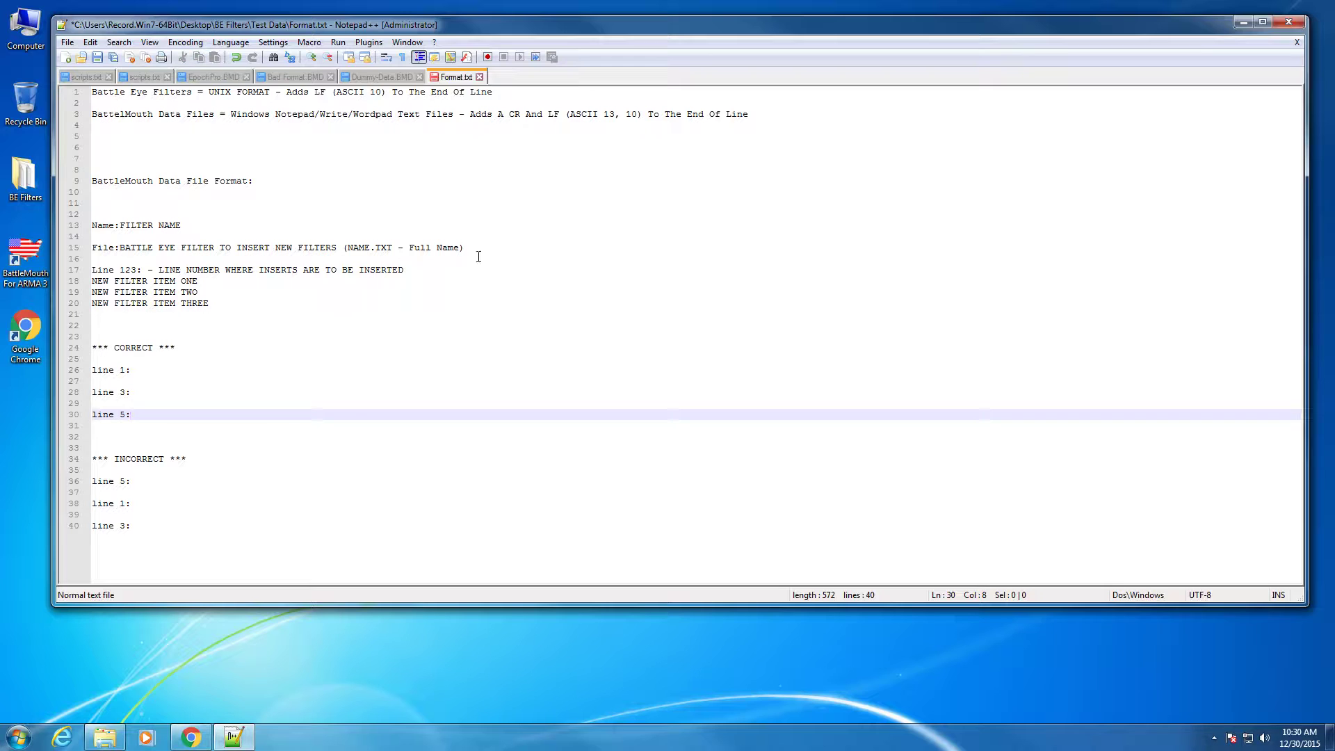
# Show the Dummy-Data.BMD file and highlight its Name and File entries
pyautogui.click(383, 78)
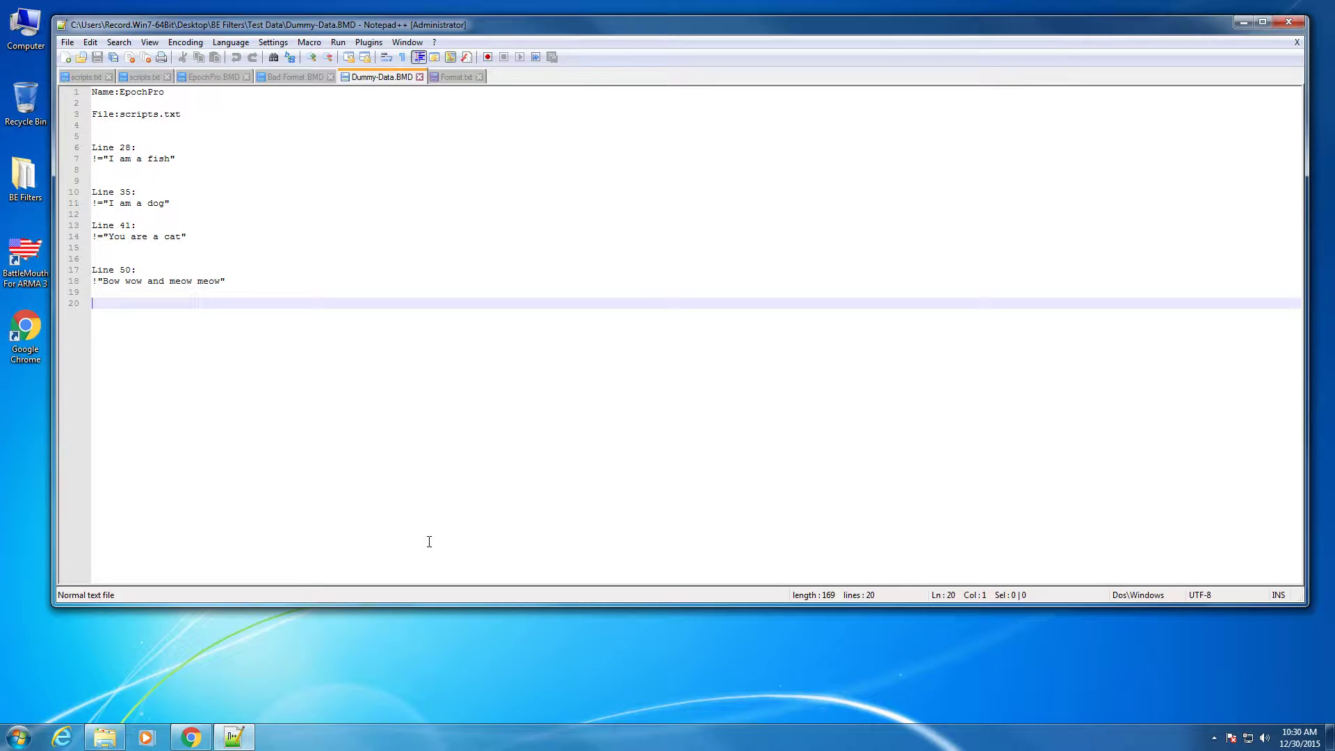
pyautogui.click(177, 94)
pyautogui.hotkey('shift', 'Home')
pyautogui.press('Down')
pyautogui.press('Down')
pyautogui.hotkey('shift', 'End')
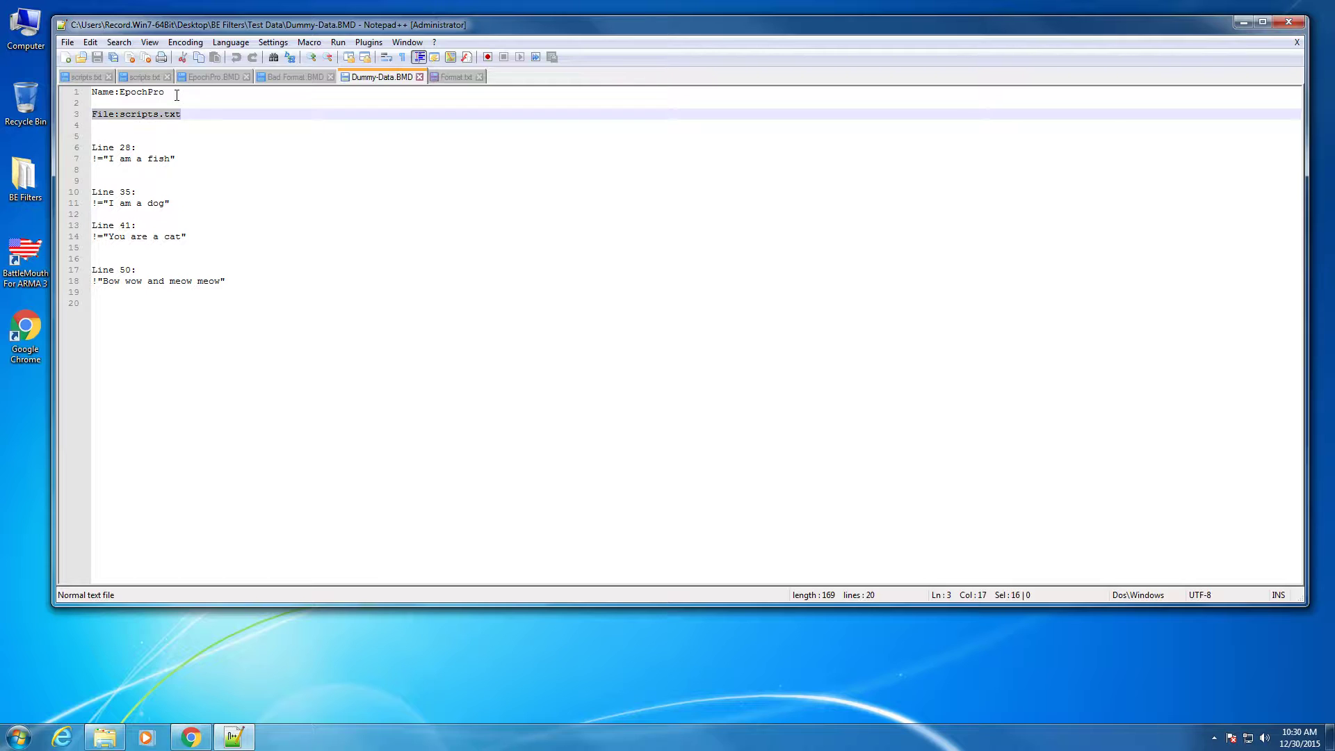
# Highlight the Line 28 heading and the "I am a fish" filter below it
pyautogui.press('Down')
pyautogui.press('Down')
pyautogui.press('Down')
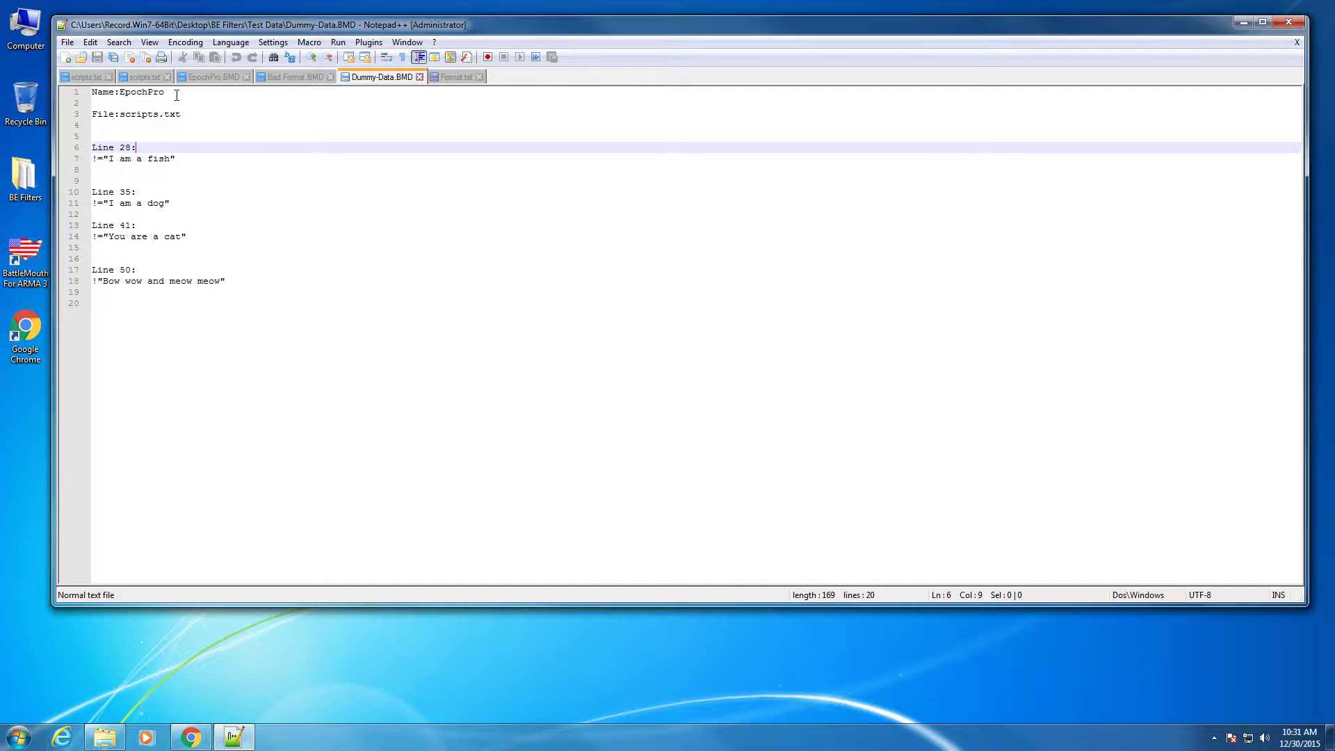
pyautogui.hotkey('shift', 'Home')
pyautogui.press('Down')
pyautogui.hotkey('shift', 'End')
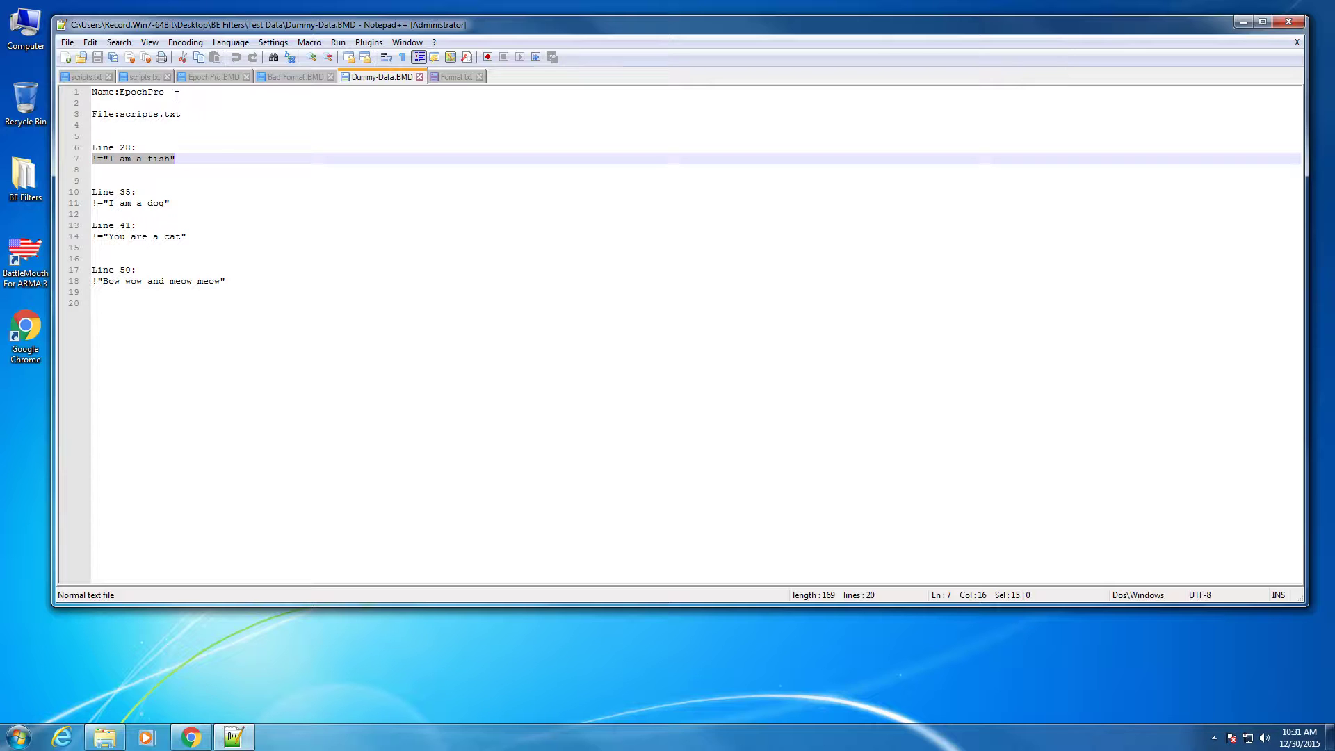
# Highlight the Line 35 heading and the "I am a dog" filter below it
pyautogui.press('Down')
pyautogui.press('Down')
pyautogui.press('Down')
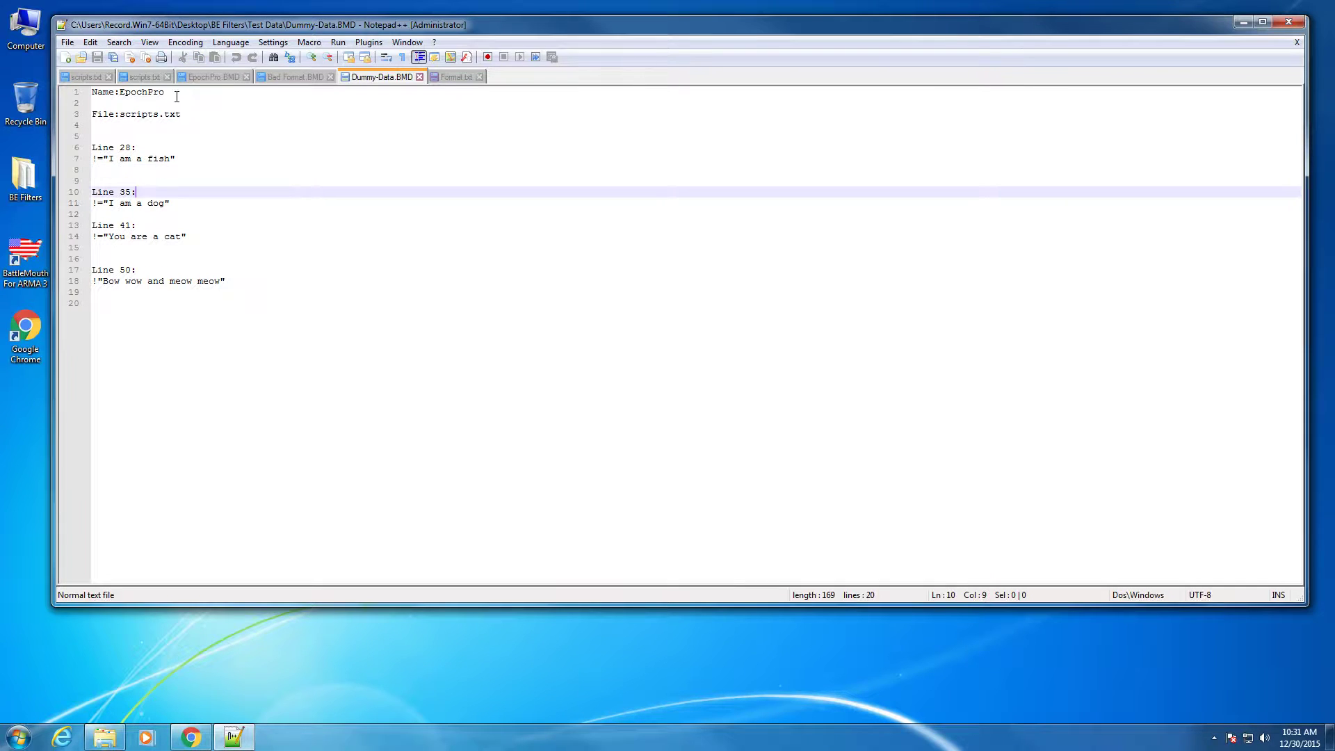
pyautogui.hotkey('shift', 'Home')
pyautogui.press('Down')
pyautogui.hotkey('shift', 'End')
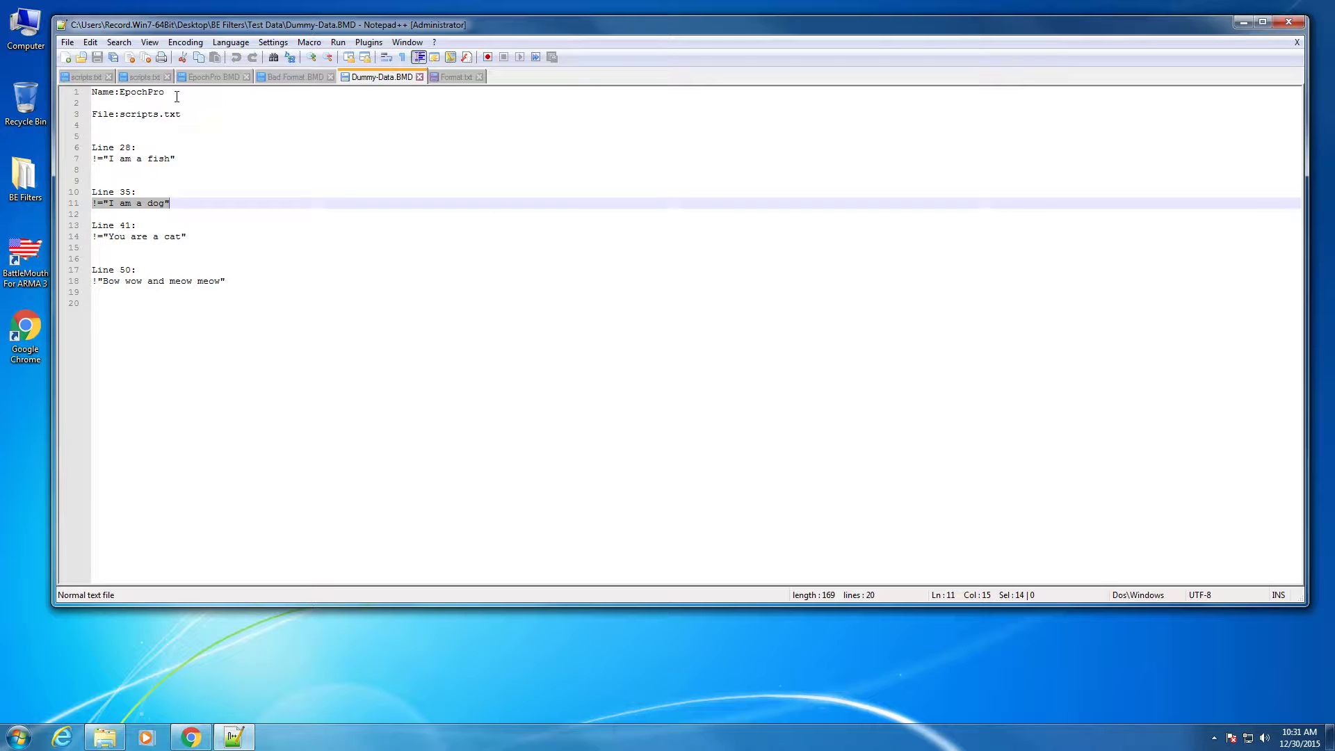
# Minimize Notepad++, launch BattleMouth For ARMA 3 and dismiss the missing-settings notice to open the Battle Eye filters folder selection
pyautogui.click(1240, 22)
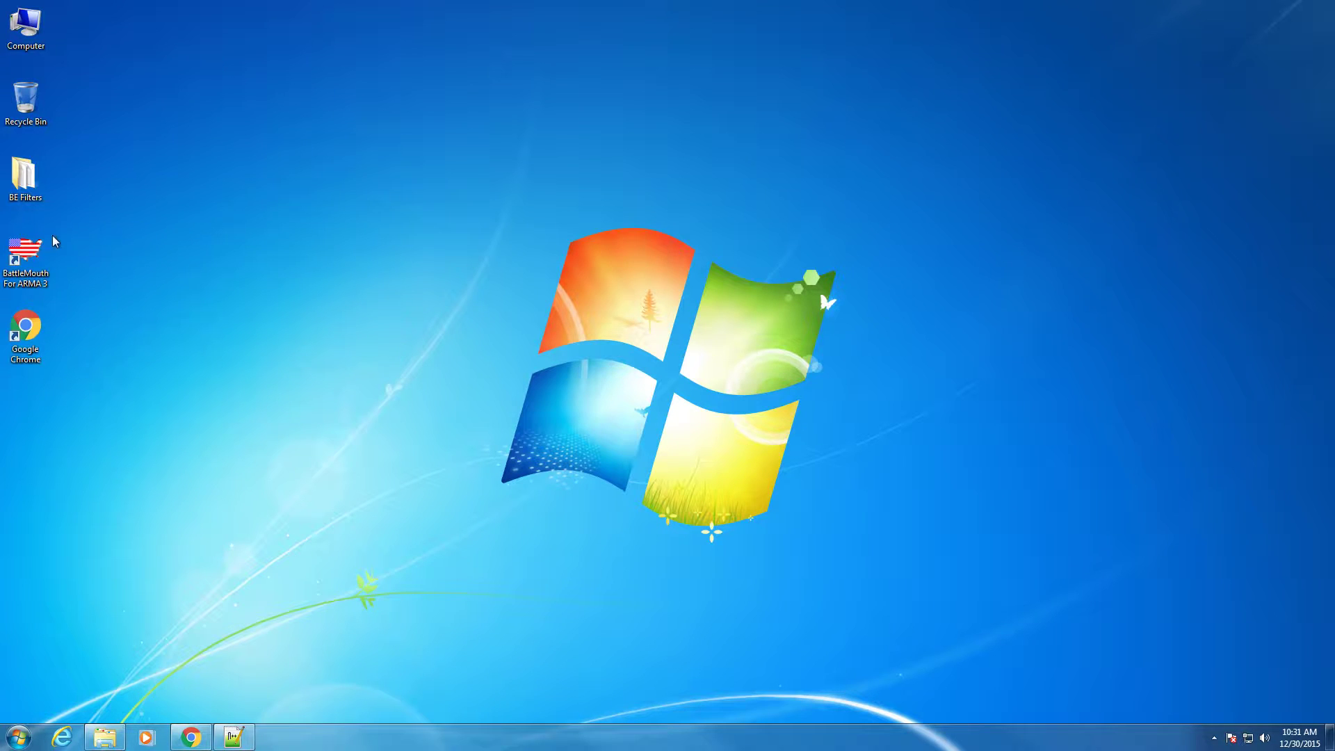
pyautogui.doubleClick(26, 258)
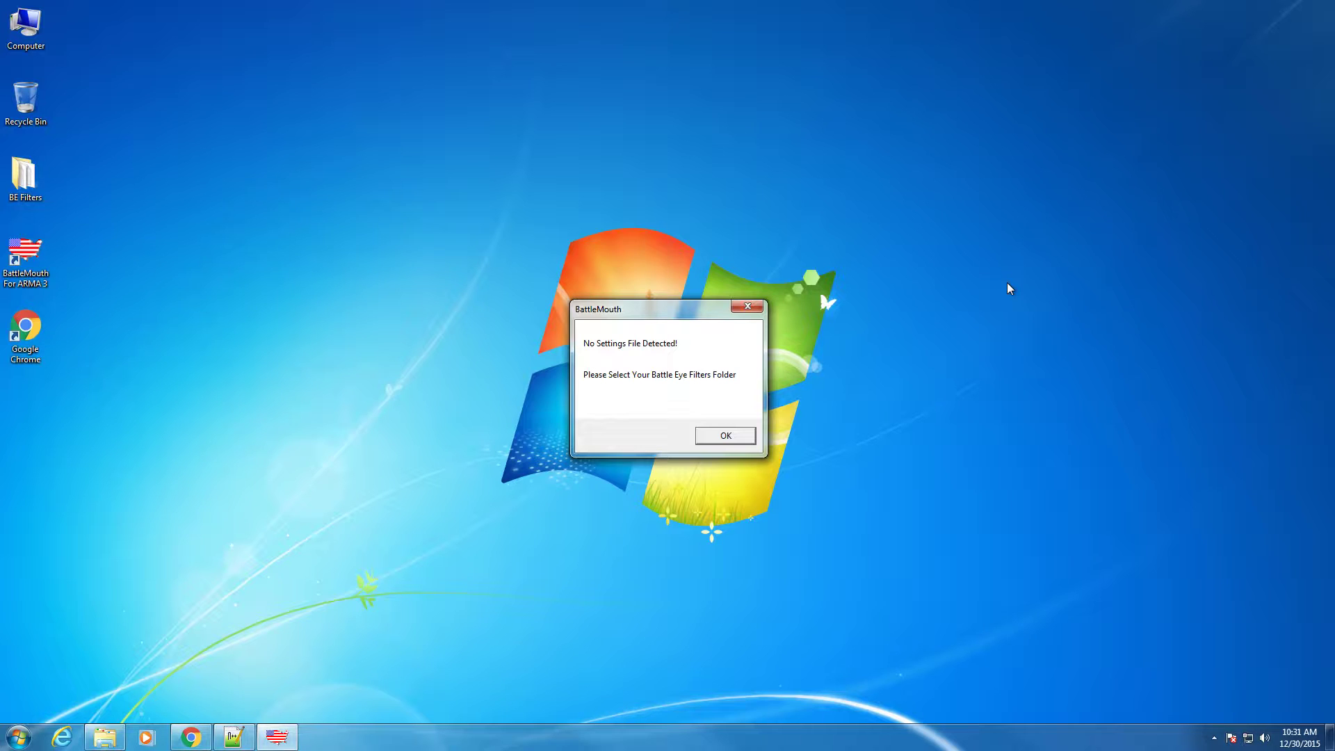
pyautogui.click(716, 441)
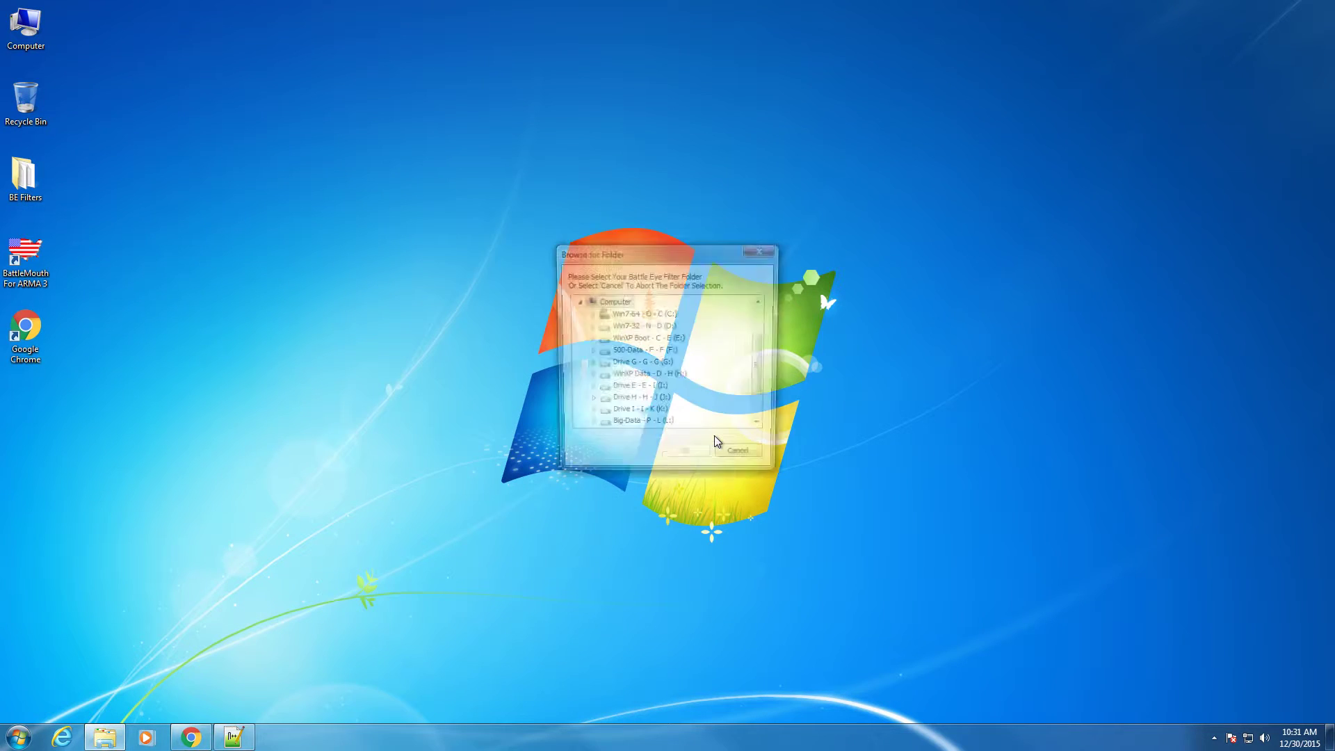
# Cancel the filter folder selection, show the current BE work path and dismiss its message
pyautogui.click(742, 458)
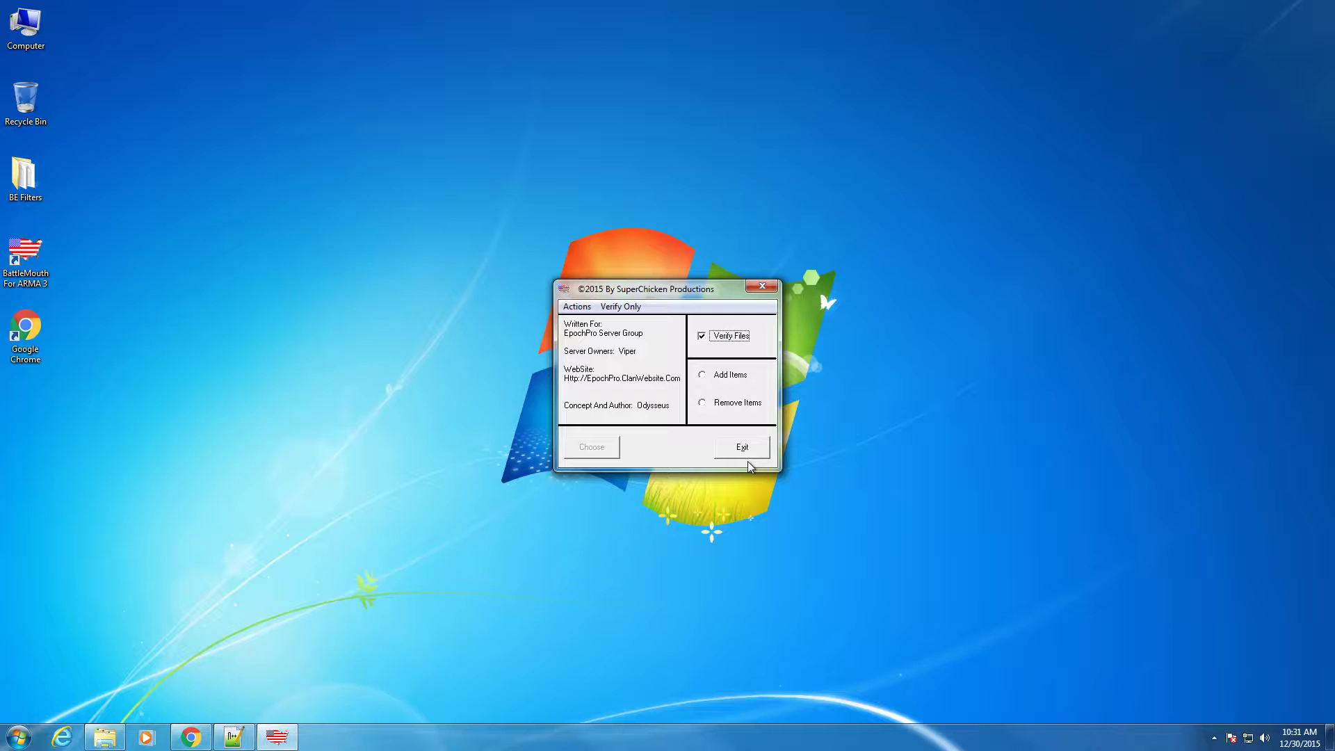
pyautogui.click(576, 306)
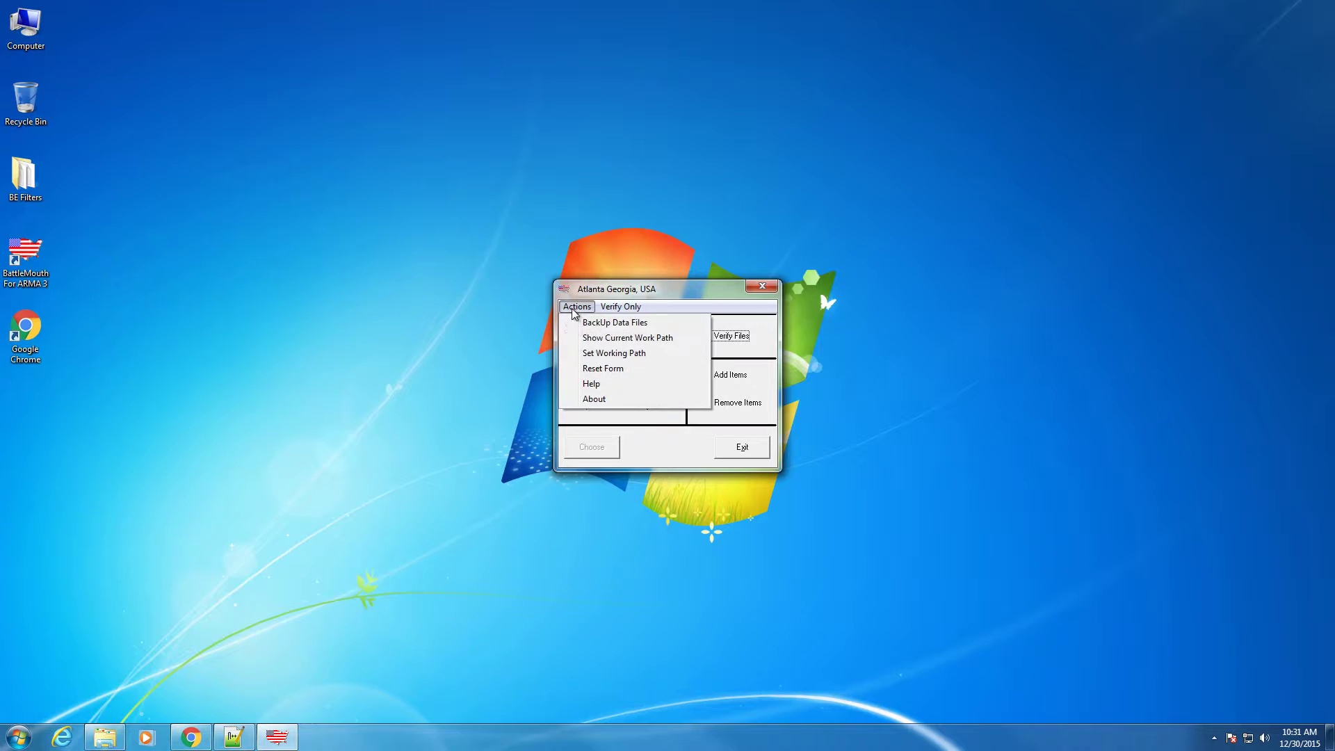
pyautogui.click(659, 340)
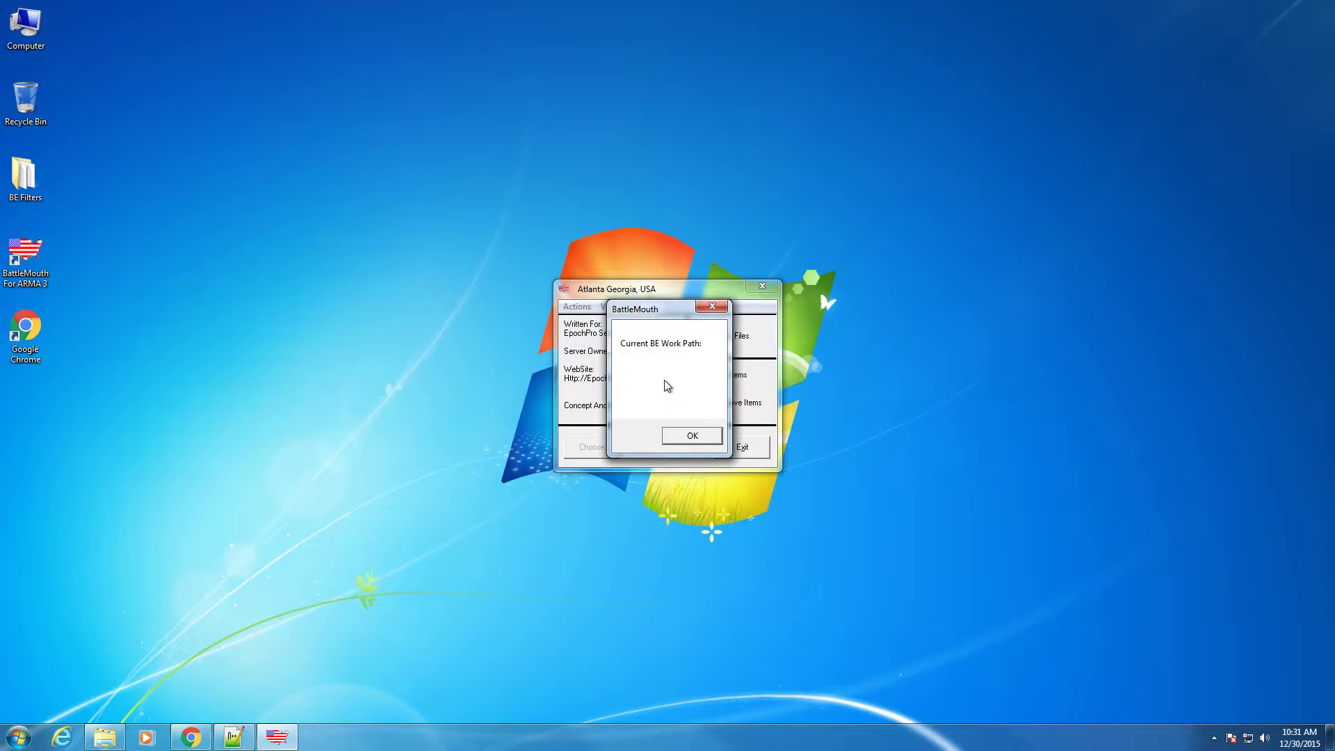
pyautogui.click(689, 441)
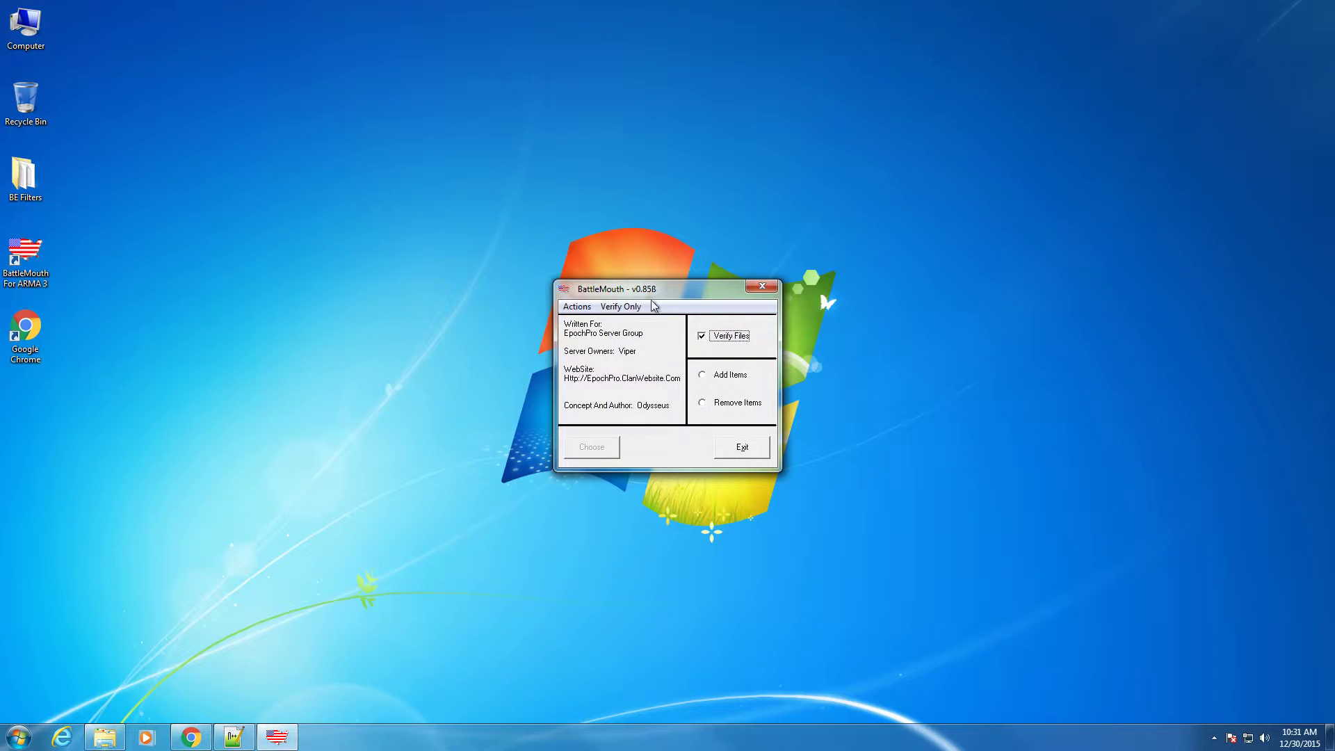
# Exit and relaunch BattleMouth For ARMA 3, selecting the BE Filters folder on the Desktop as the Battle Eye filter folder
pyautogui.click(744, 452)
pyautogui.click(672, 434)
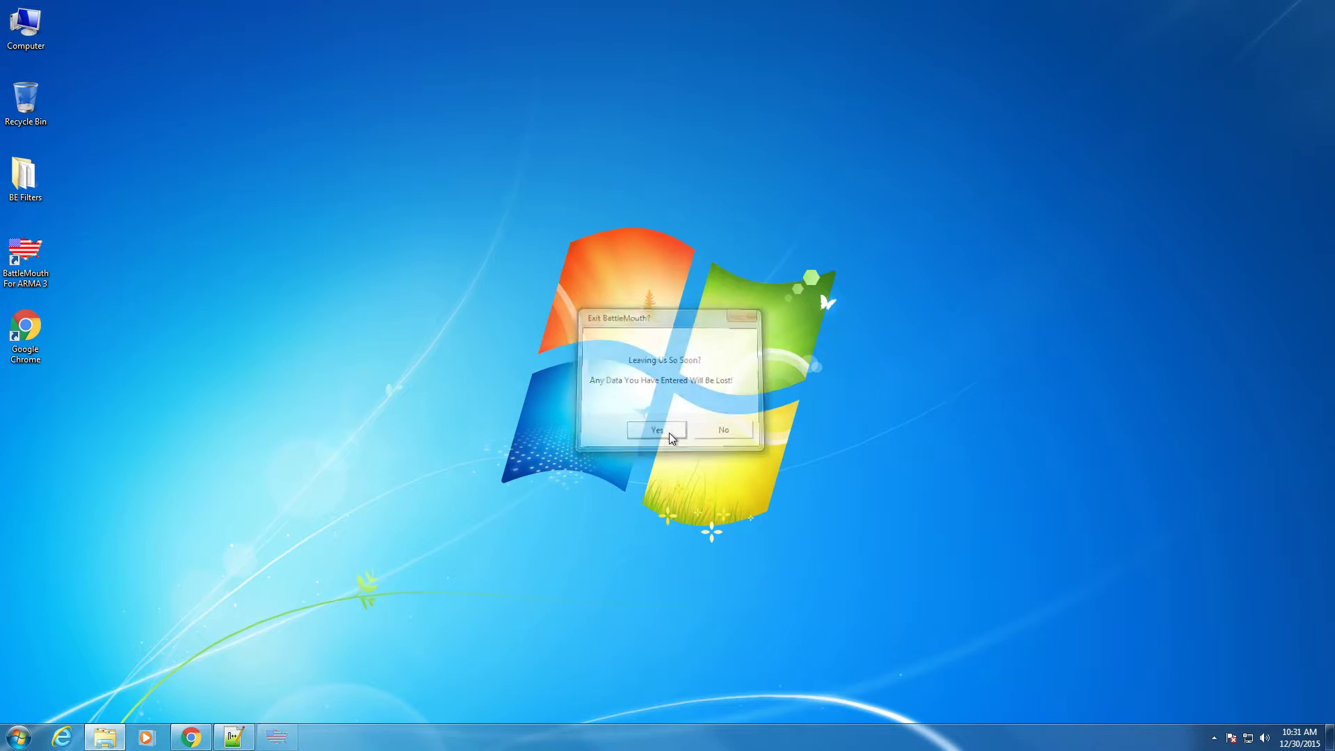
pyautogui.doubleClick(29, 248)
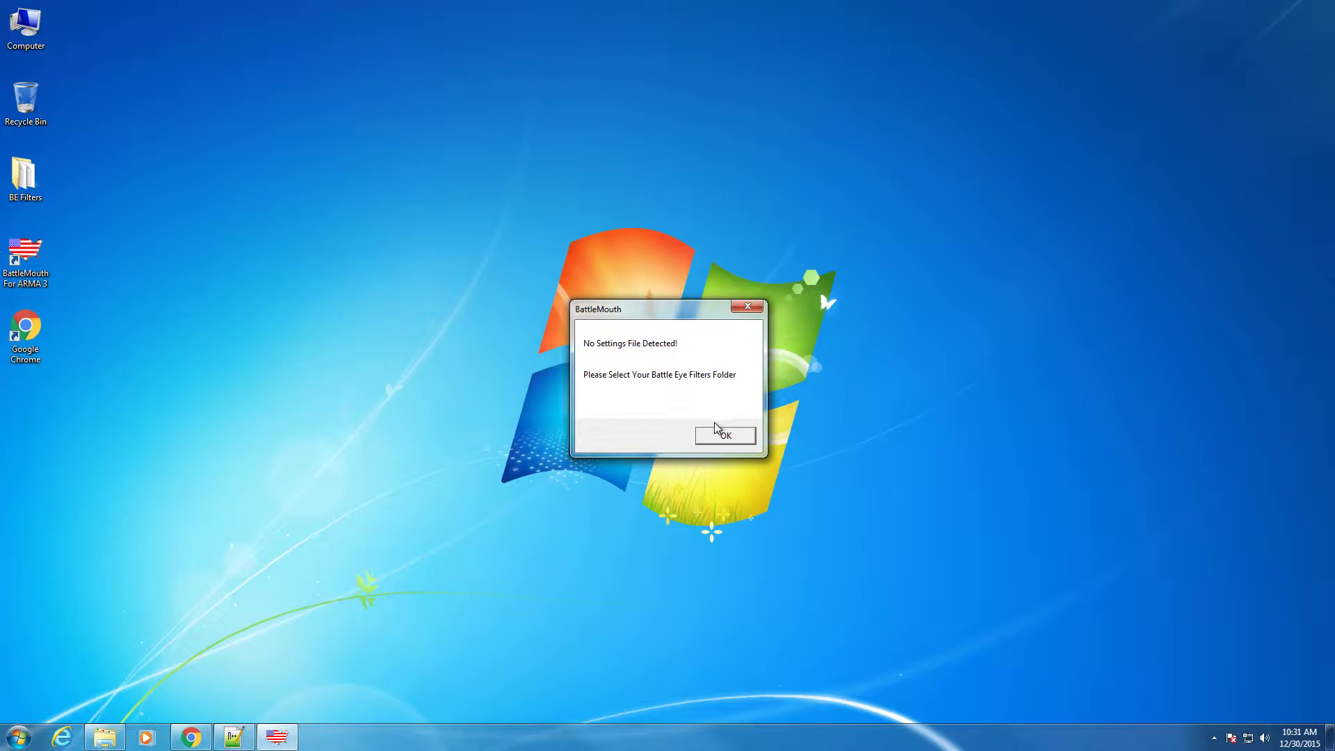
pyautogui.click(716, 434)
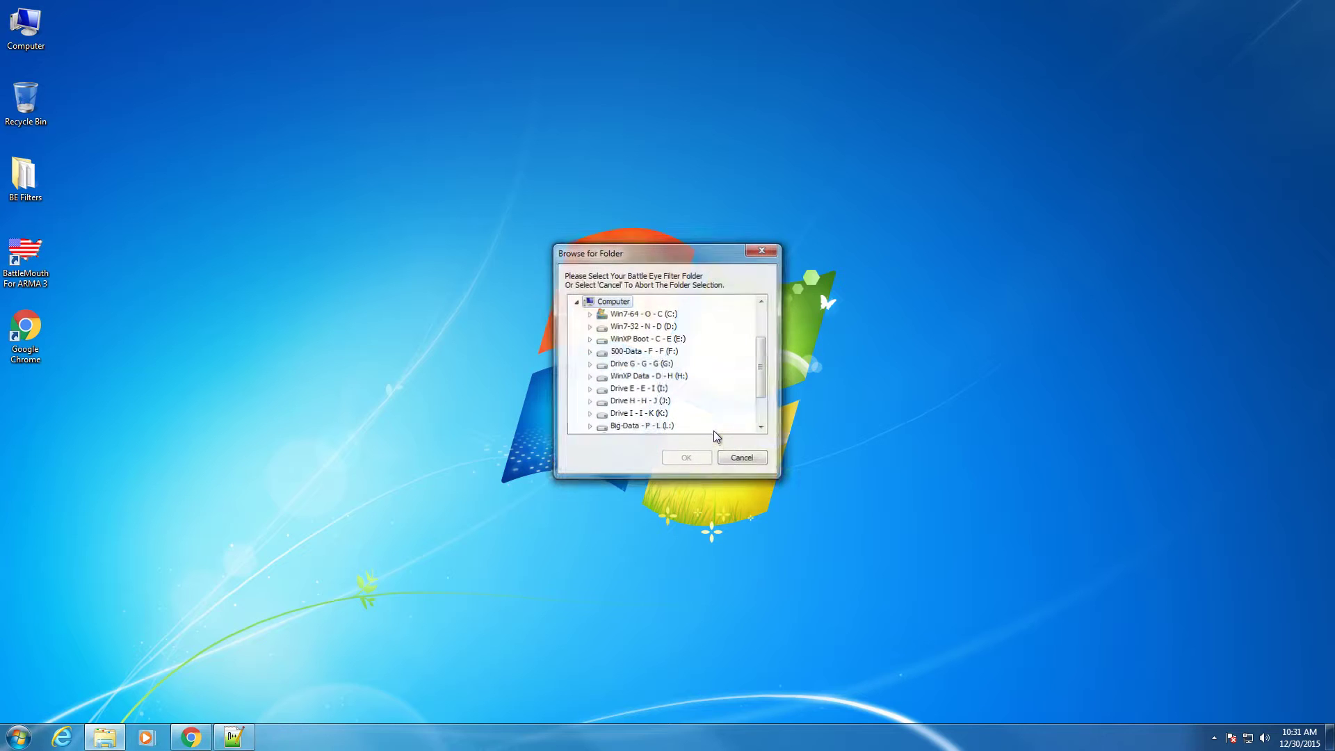
pyautogui.click(577, 305)
pyautogui.click(29, 169)
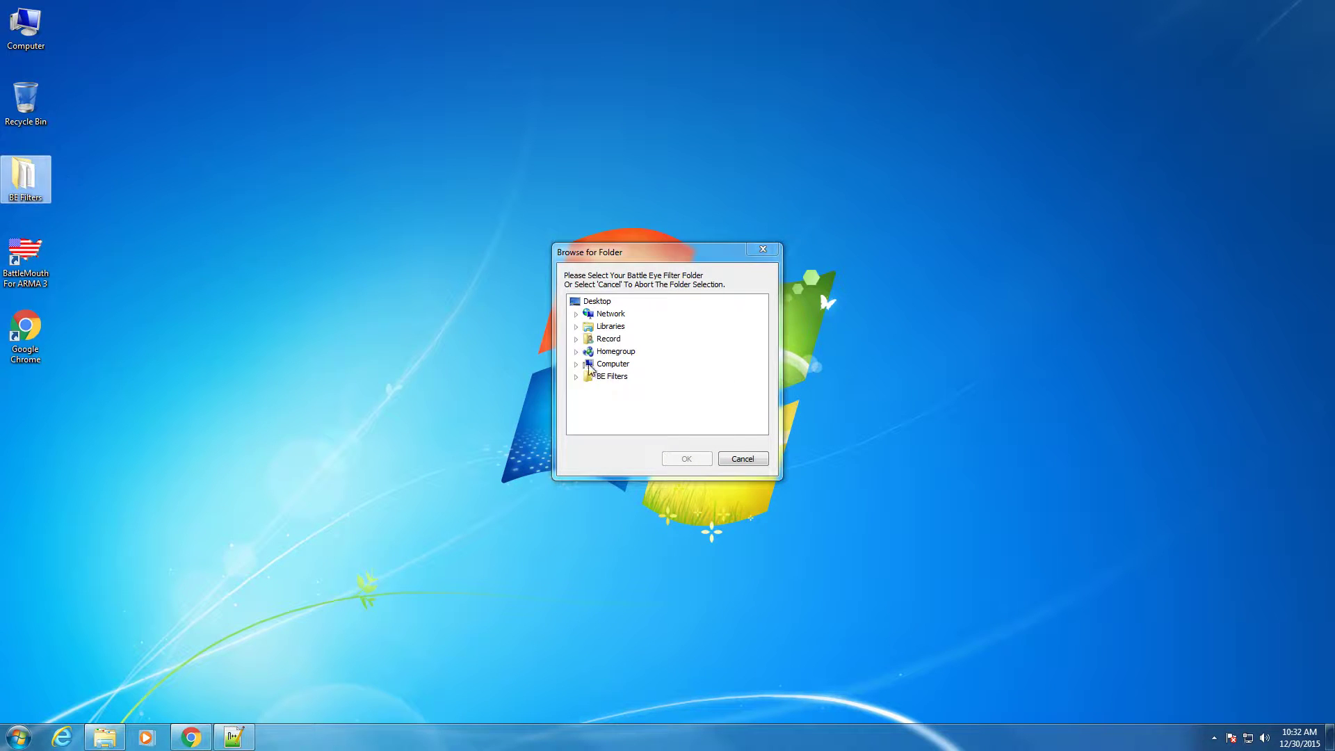
pyautogui.click(608, 381)
pyautogui.click(609, 382)
pyautogui.click(688, 458)
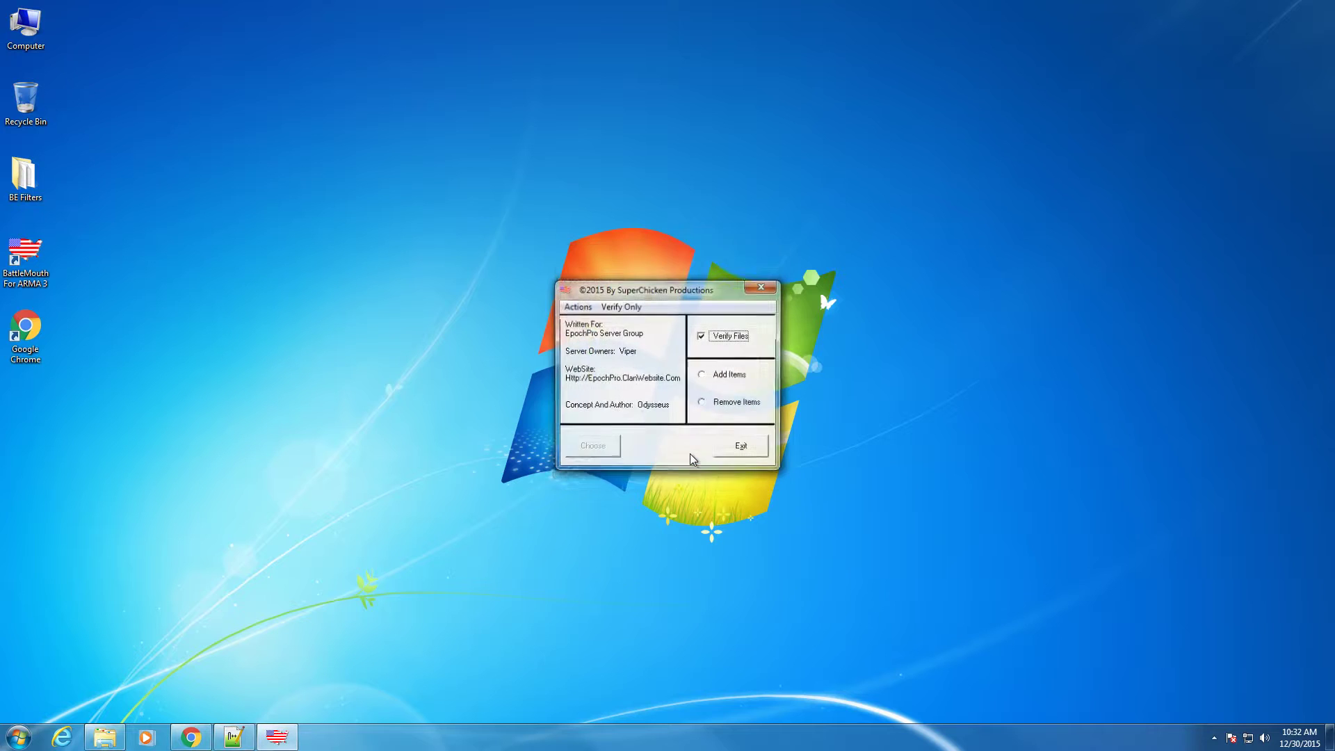
# Check the current BE work path after choosing the filter folder and dismiss the message
pyautogui.click(576, 306)
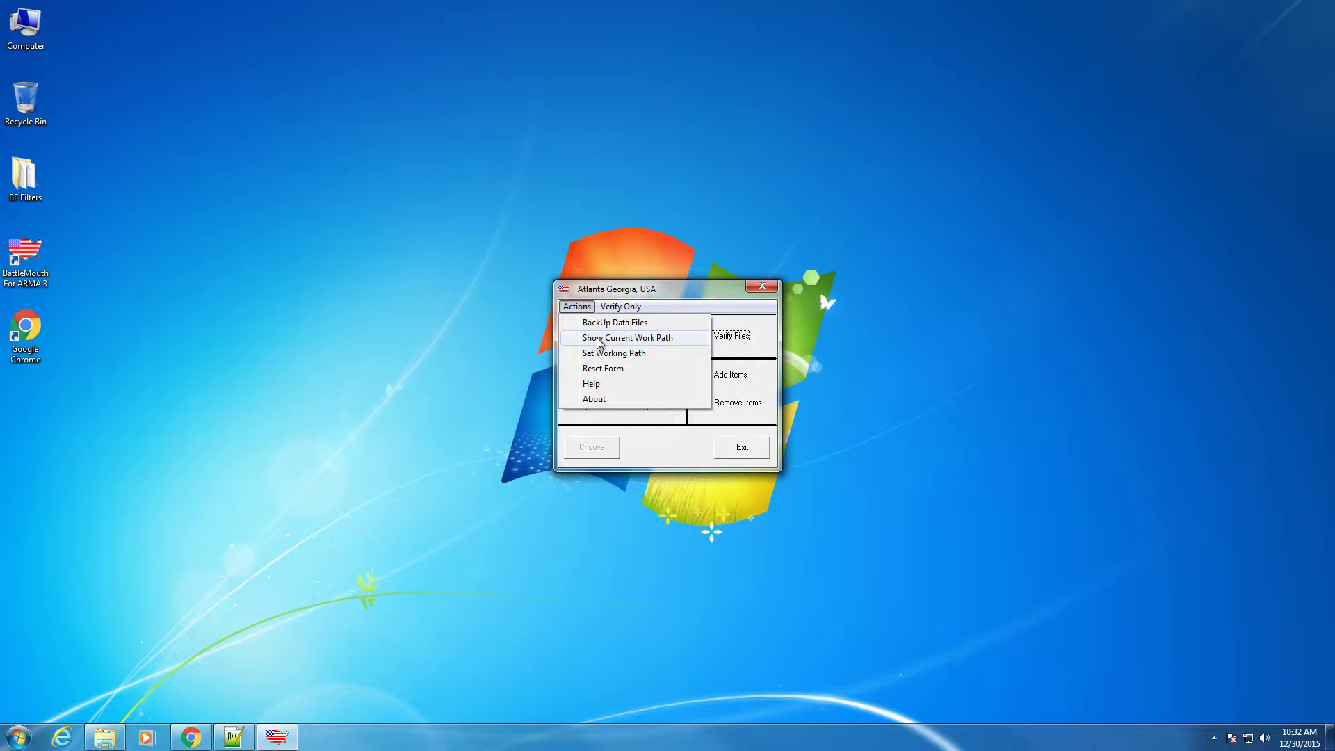
pyautogui.click(599, 335)
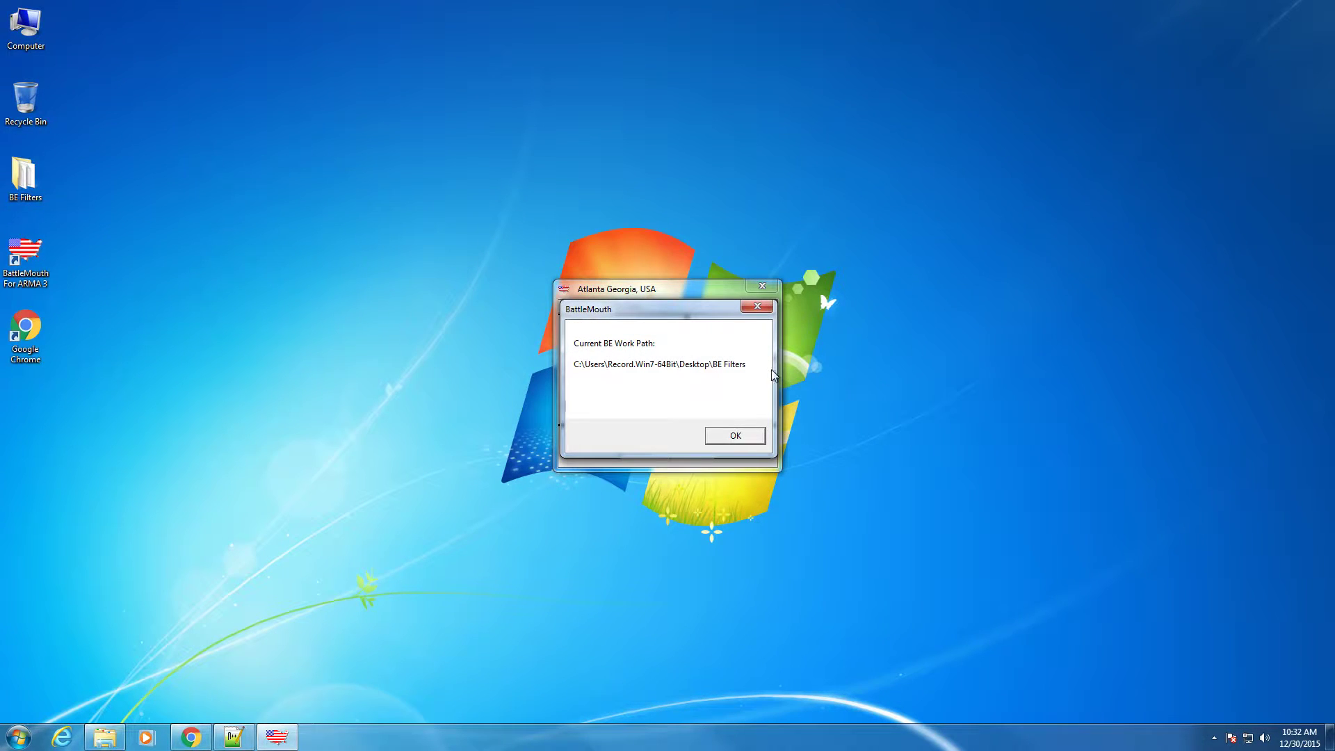
pyautogui.click(733, 439)
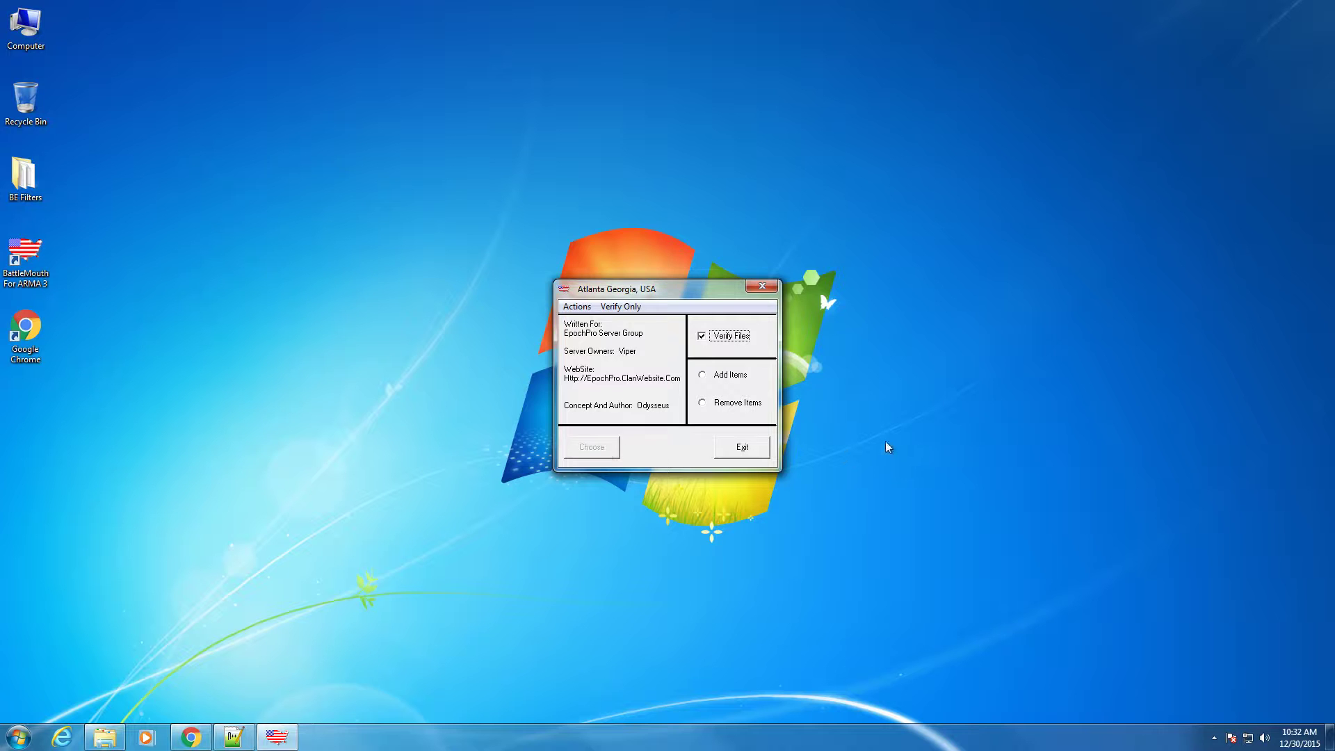
# Turn off Verify Files, dismiss the warning and turn Verify Files back on
pyautogui.click(731, 337)
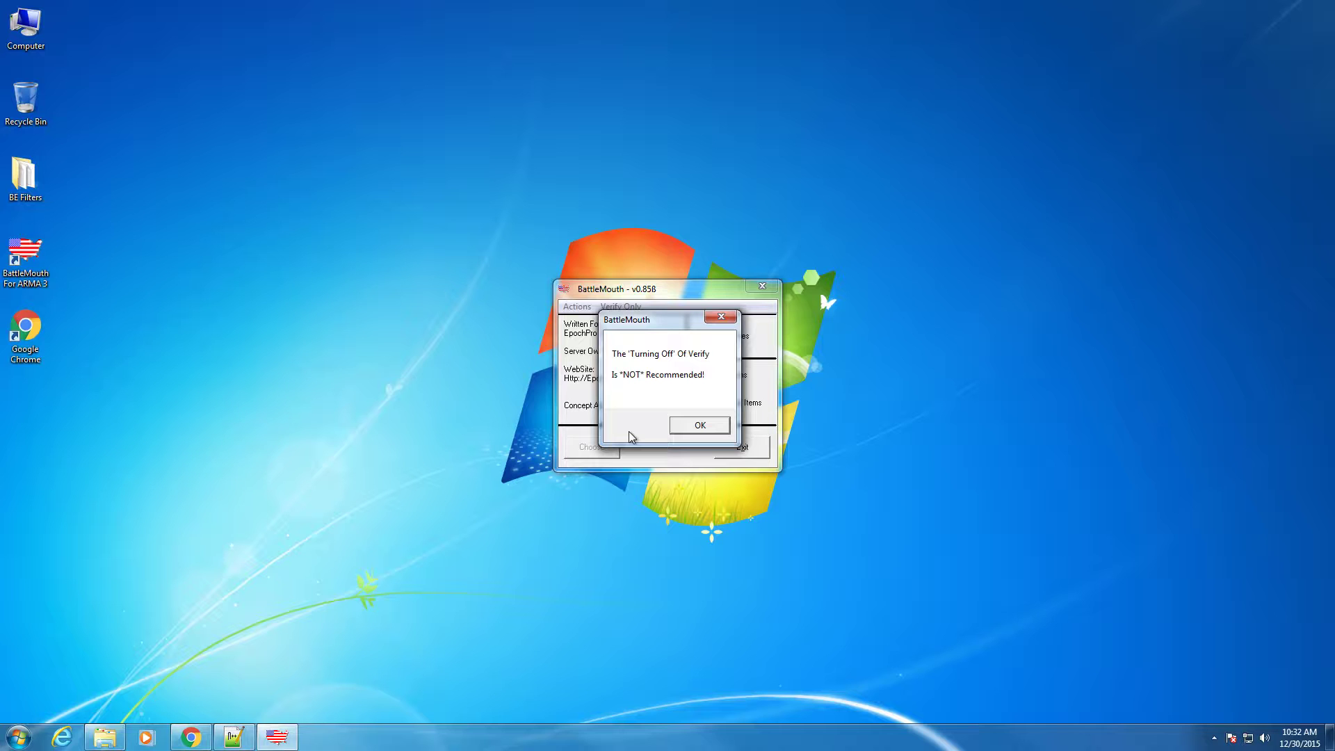
pyautogui.click(688, 428)
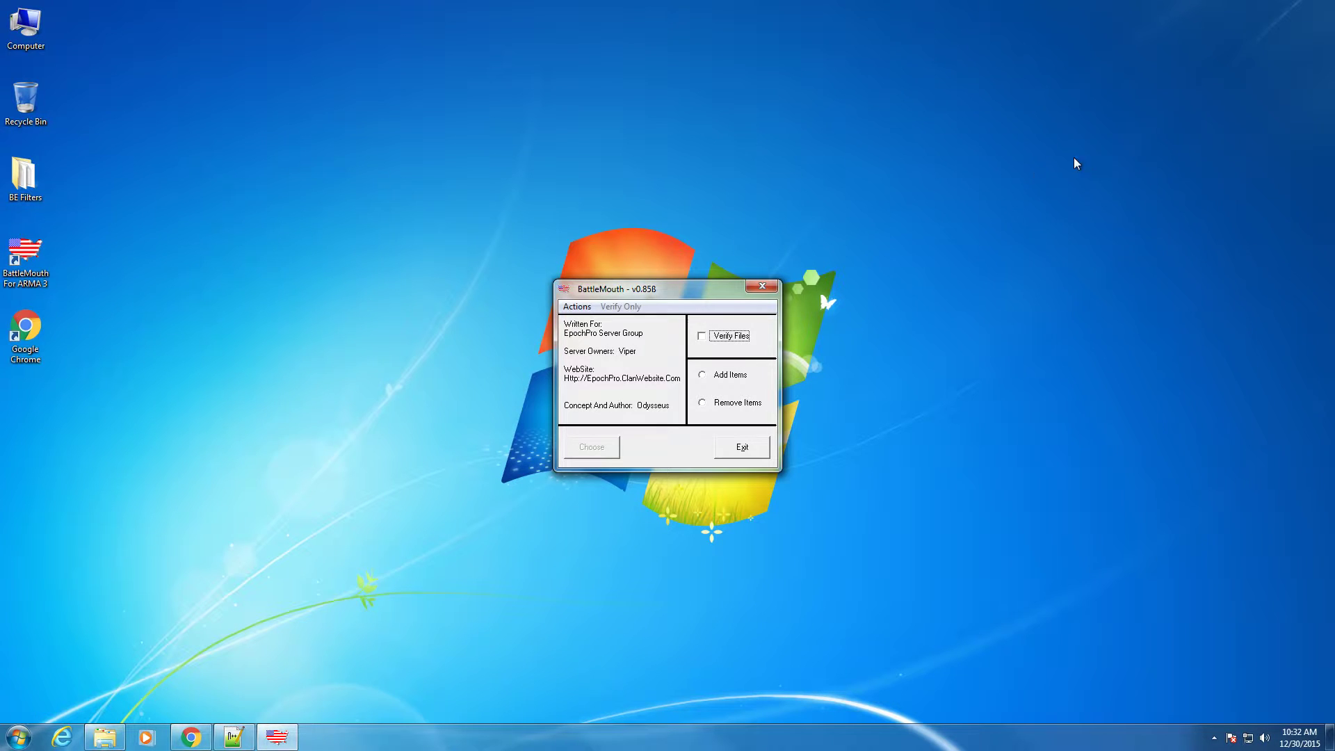
pyautogui.click(748, 335)
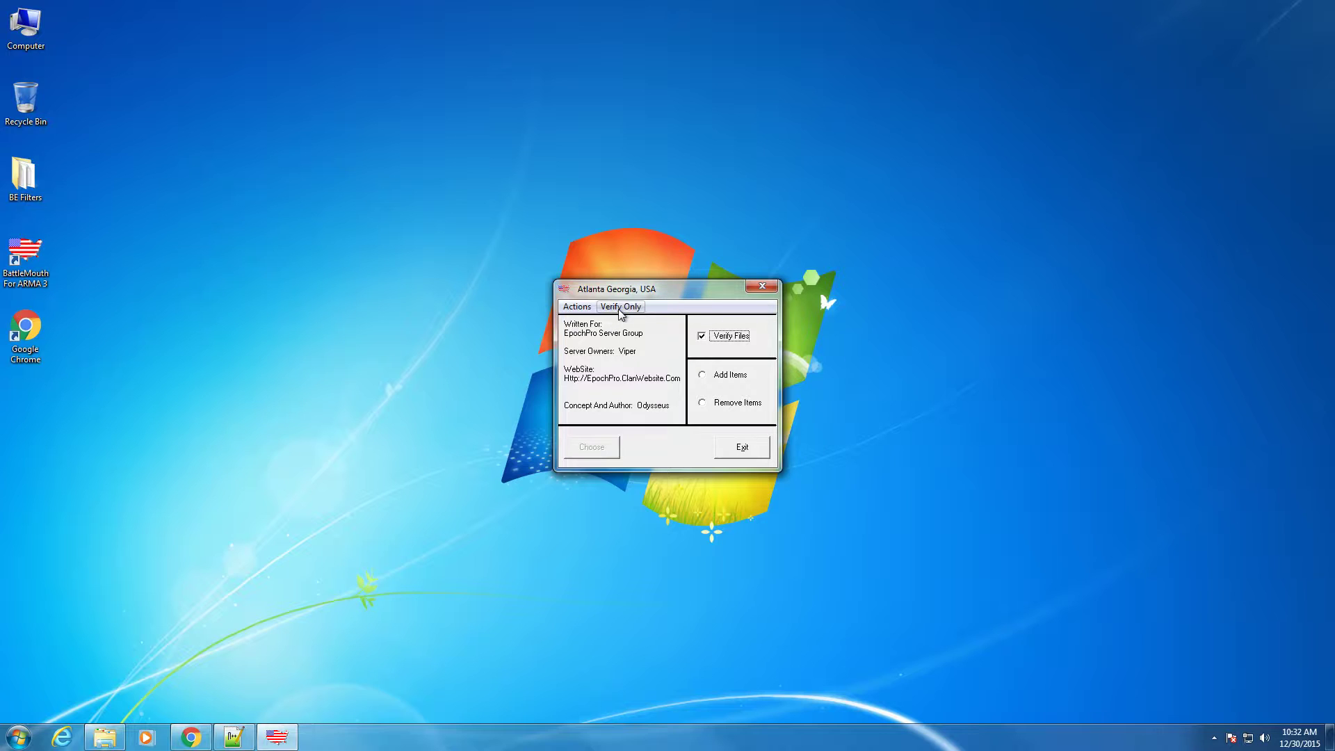
# Run a verify-only check on Dummy-Data.BMD from the Test Data folder
pyautogui.click(620, 309)
pyautogui.doubleClick(702, 392)
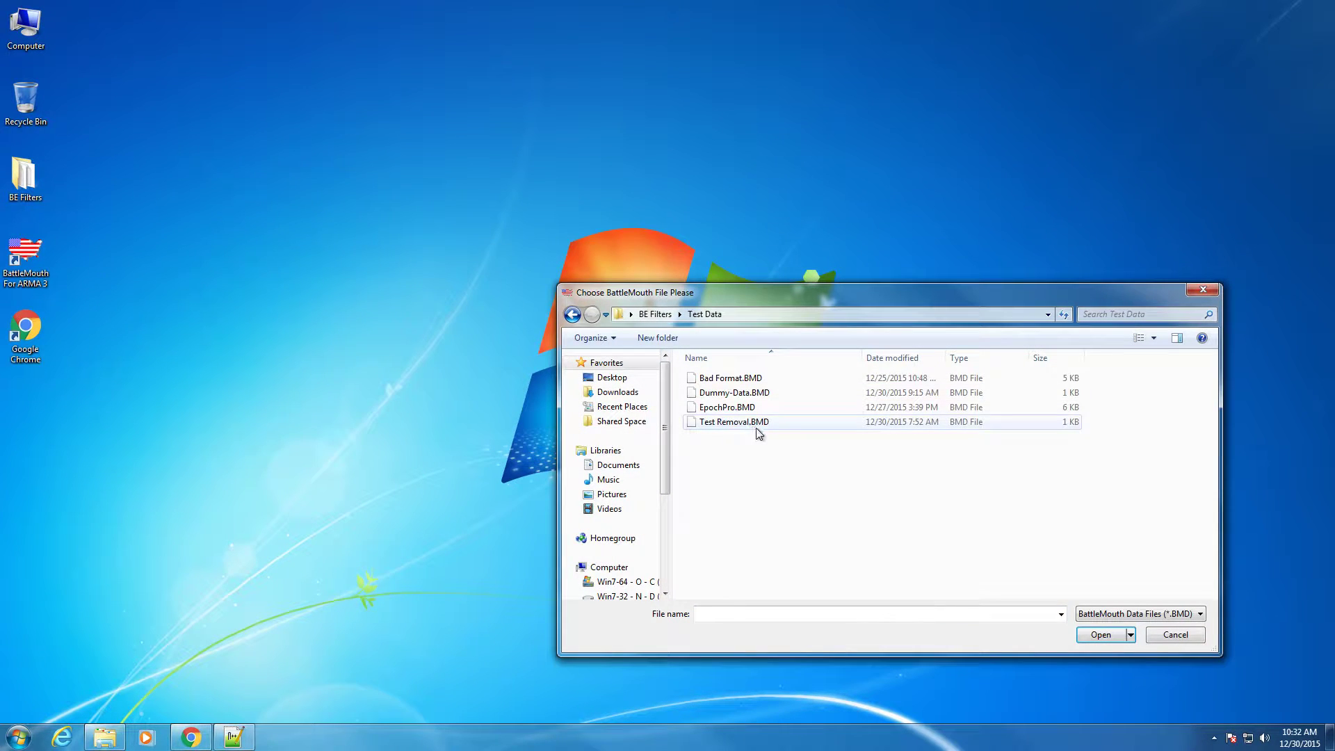
pyautogui.click(727, 379)
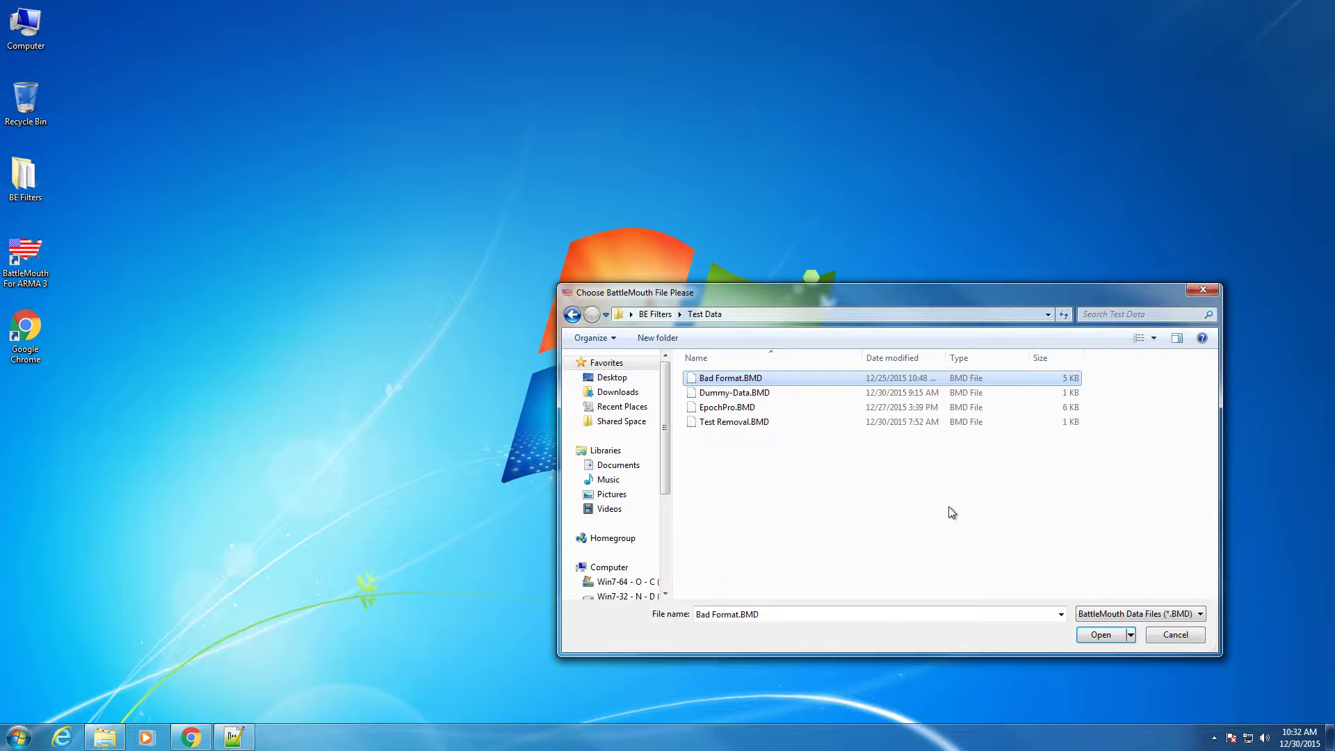
pyautogui.click(759, 394)
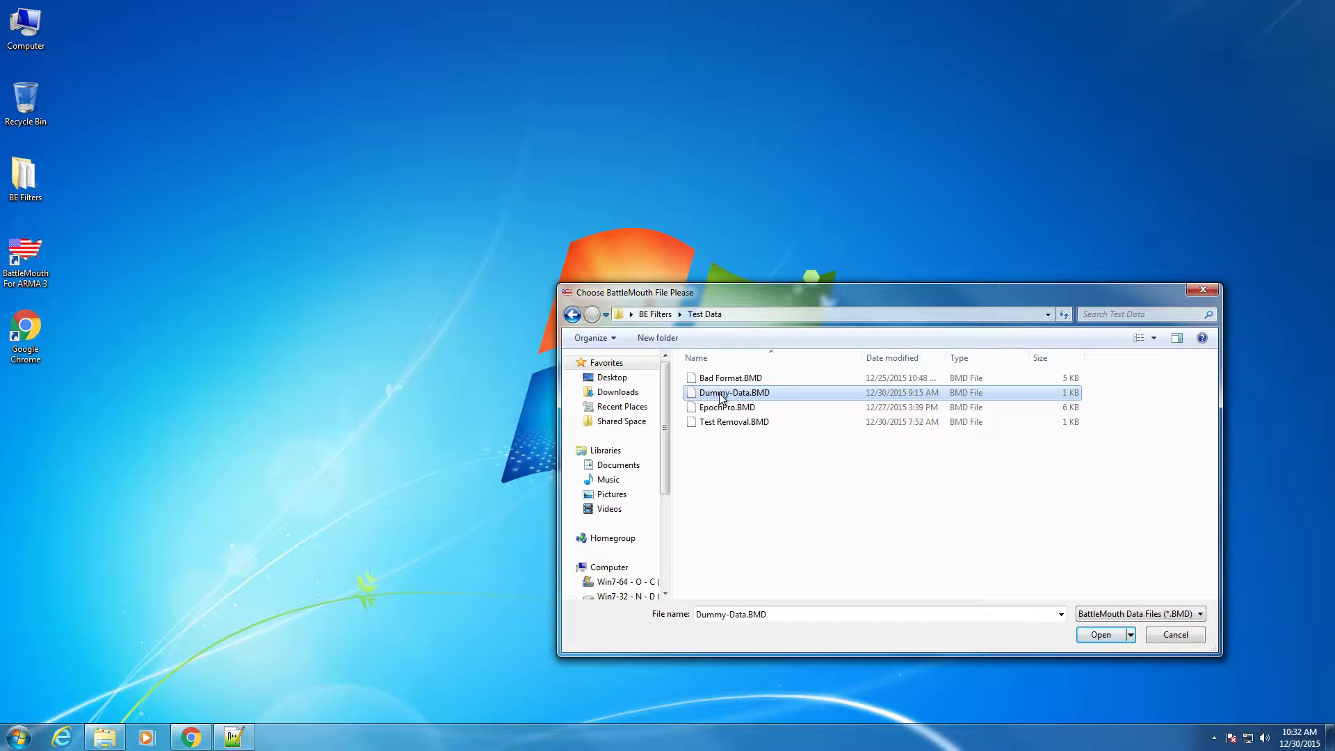
pyautogui.click(1099, 635)
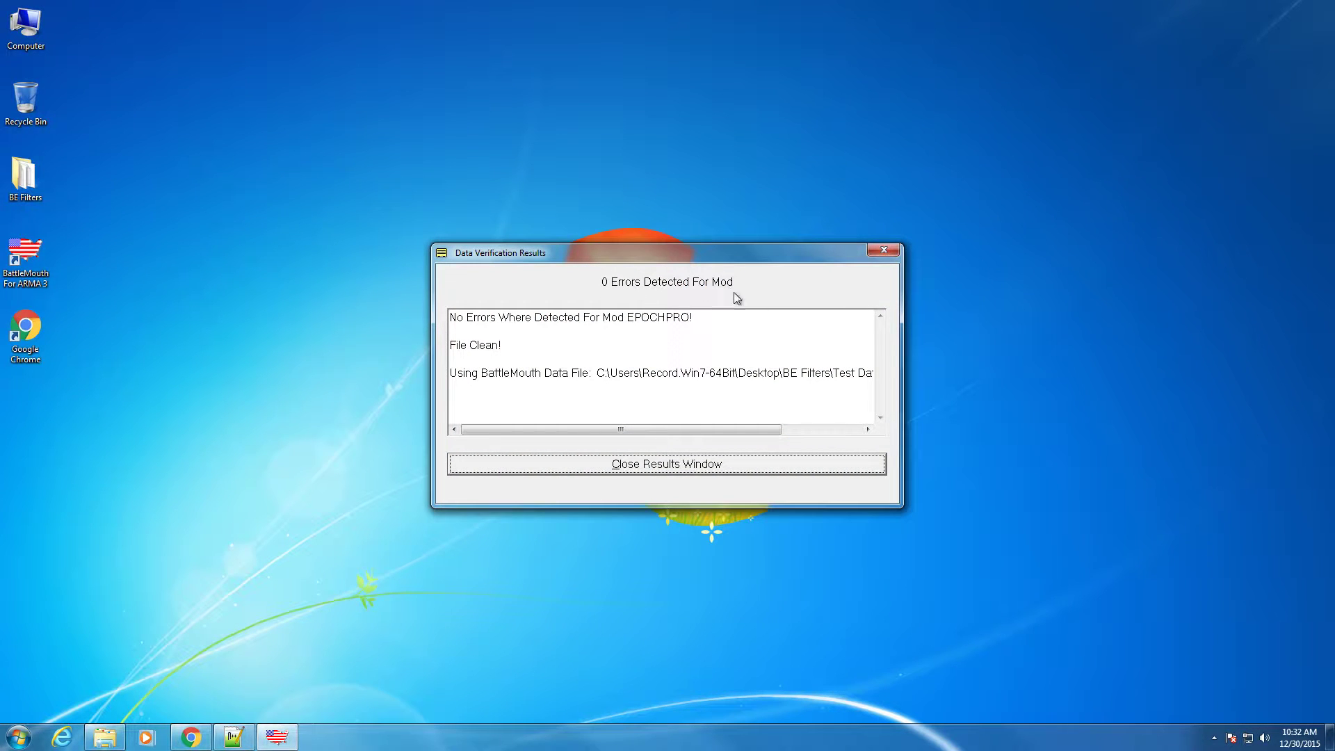
# Examine the mod name and data file path in the verification results, and close the results window
pyautogui.moveTo(628, 313); pyautogui.dragTo(701, 325)
pyautogui.moveTo(561, 373); pyautogui.dragTo(745, 373)
pyautogui.moveTo(660, 430); pyautogui.dragTo(588, 429)
pyautogui.click(548, 374)
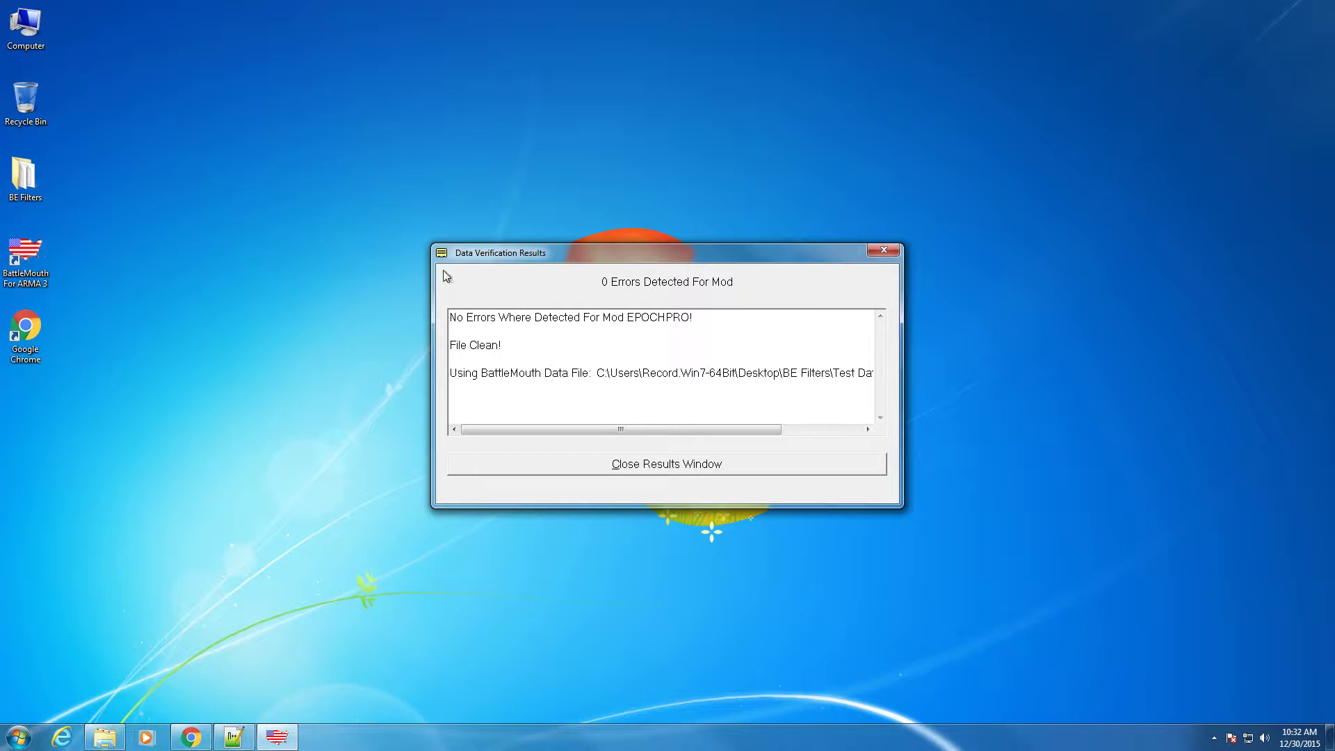
pyautogui.click(629, 465)
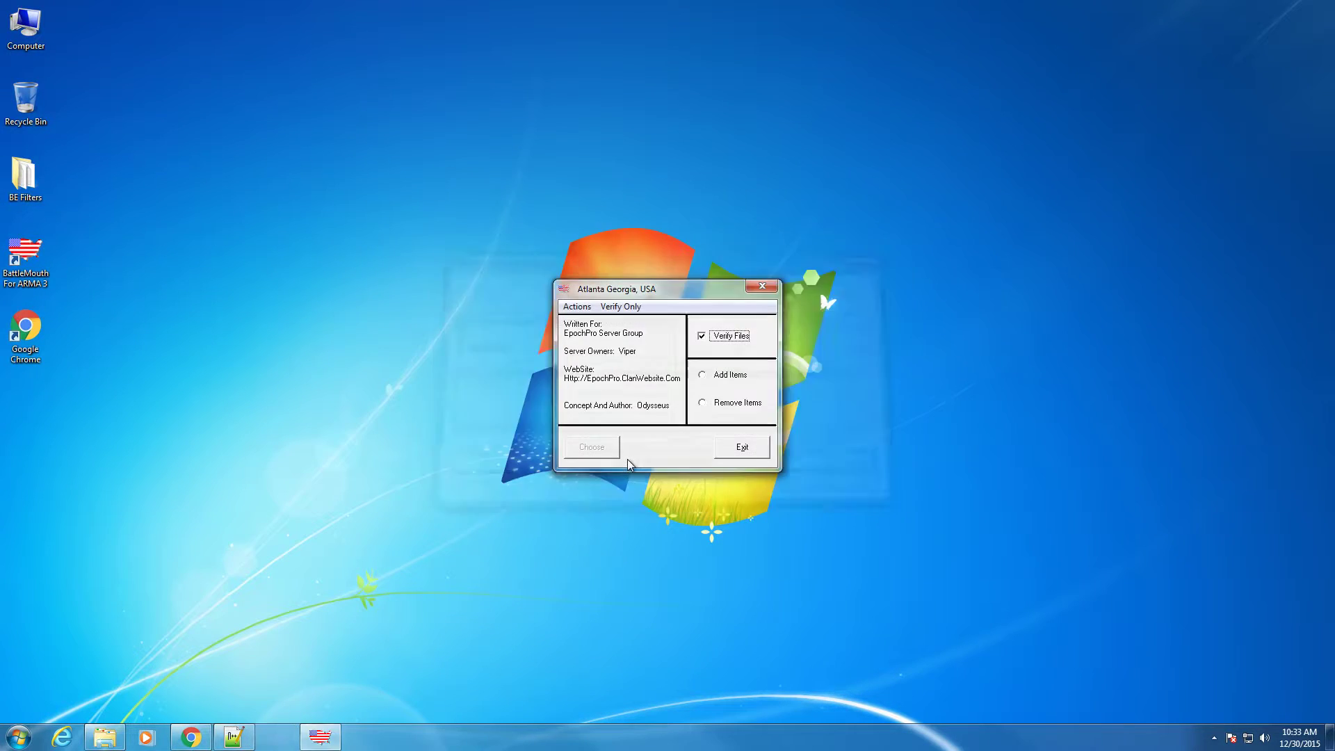
# Run a verify-only check on Bad Format.BMD
pyautogui.click(623, 307)
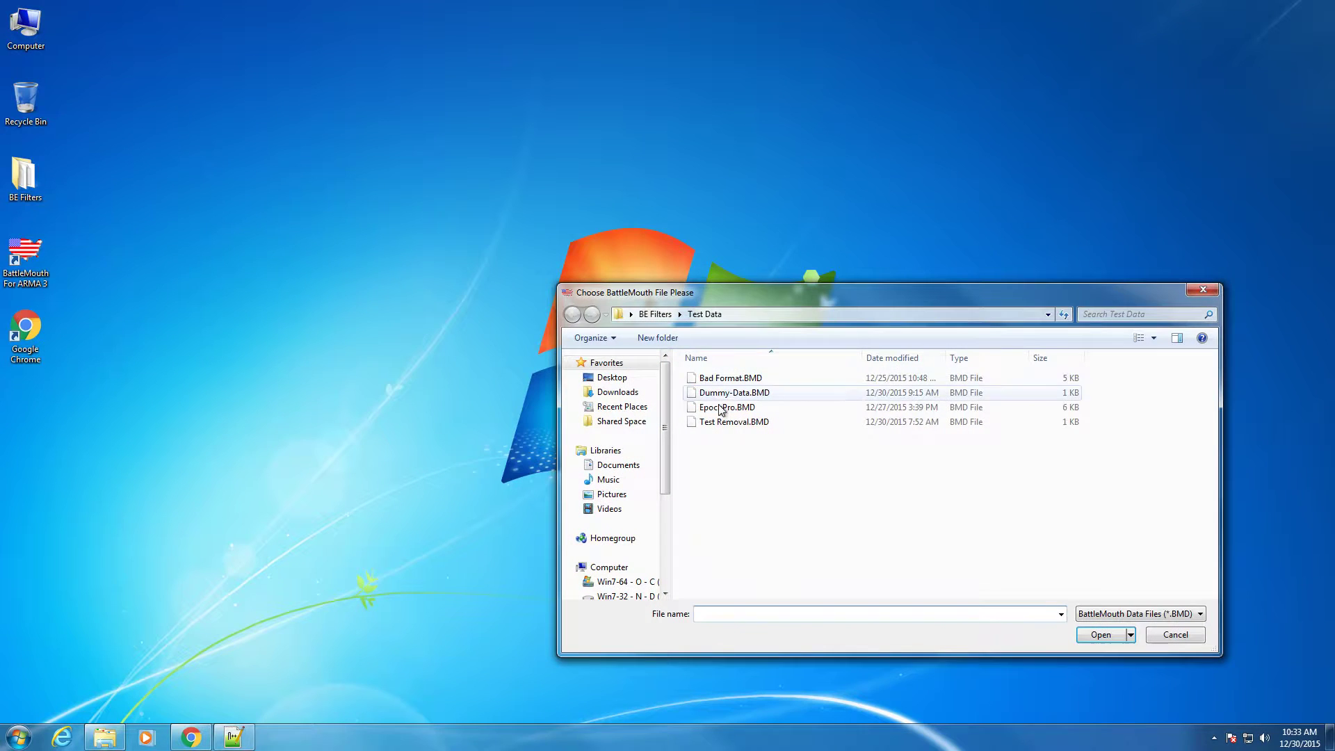
pyautogui.click(723, 380)
pyautogui.click(1089, 636)
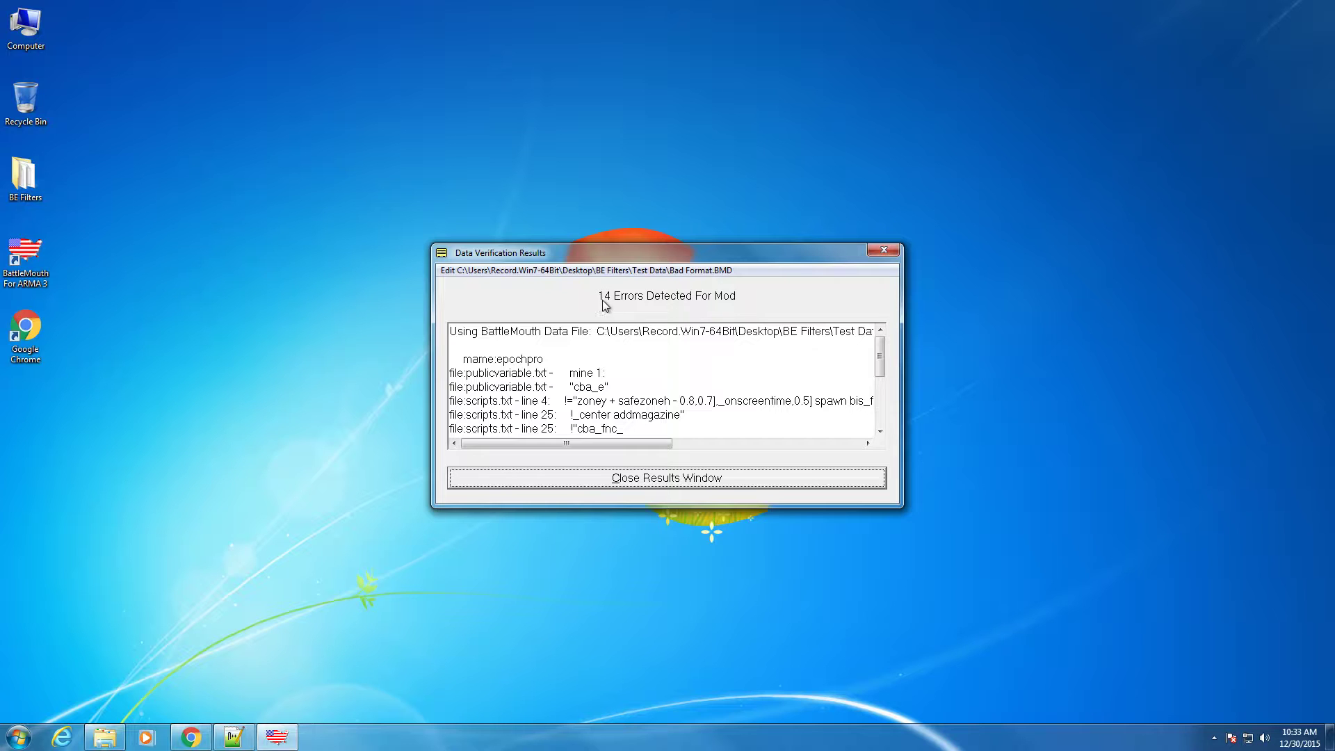
# Highlight the data file path and the file and line references in the Bad Format.BMD verification results
pyautogui.moveTo(596, 332); pyautogui.dragTo(962, 333)
pyautogui.click(814, 342)
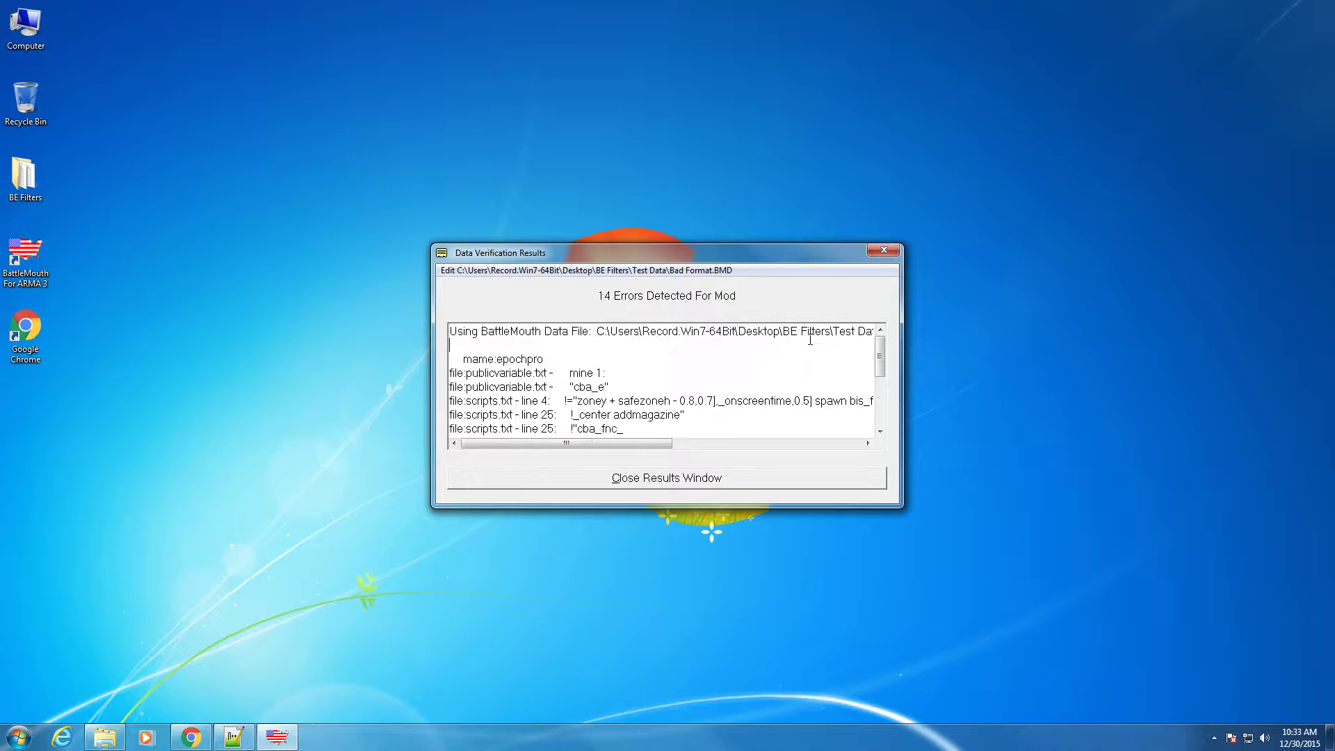
pyautogui.moveTo(515, 374); pyautogui.dragTo(515, 415)
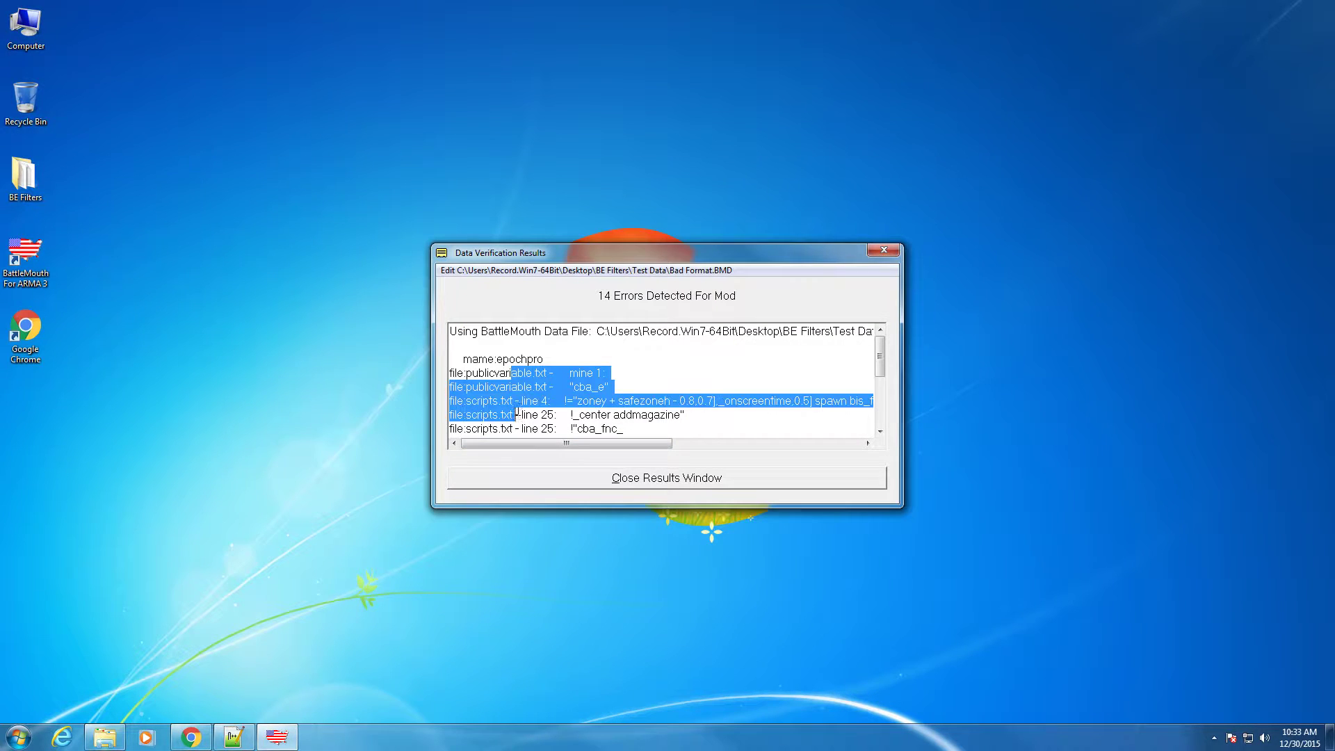
pyautogui.click(695, 386)
pyautogui.moveTo(881, 367); pyautogui.dragTo(879, 375)
# Examine the reported filter errors, highlighting the "cba_e" entry and the faulty filters for scripts.txt lines 4, 25 and 45
pyautogui.moveTo(569, 346); pyautogui.dragTo(615, 346)
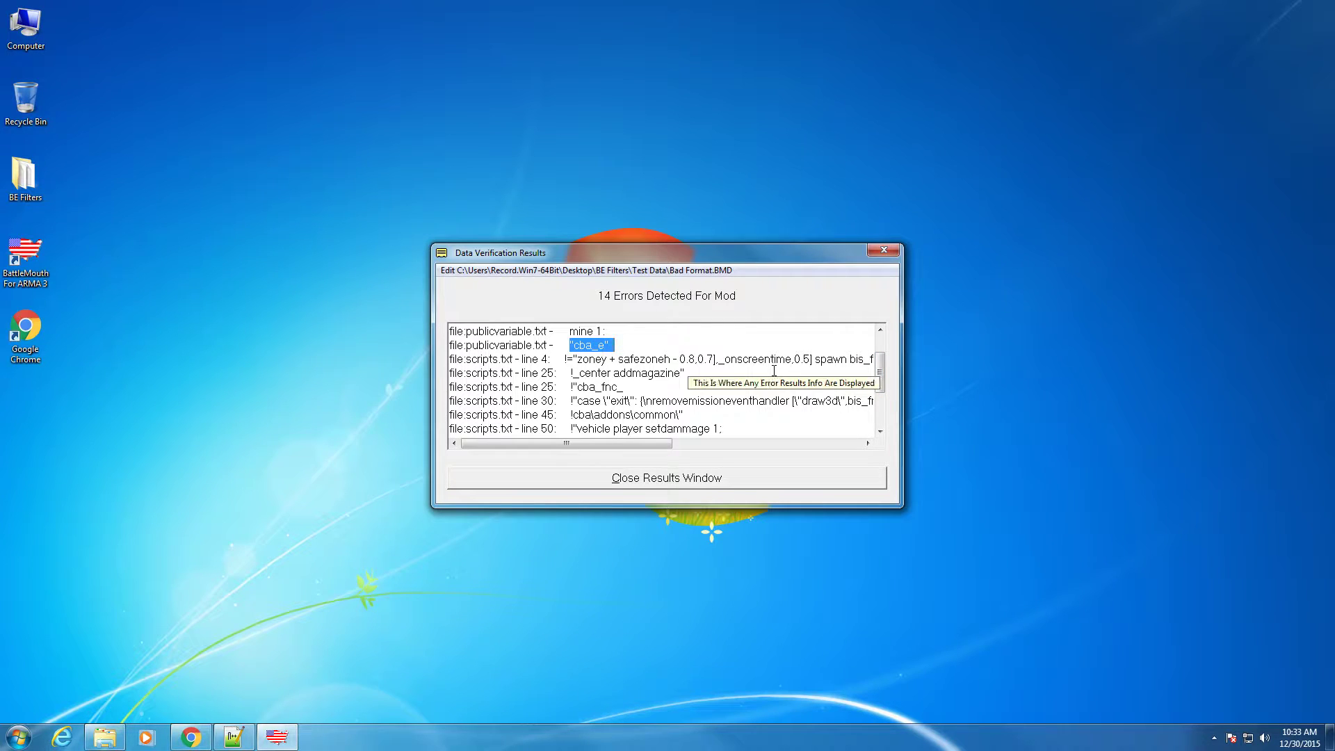
pyautogui.moveTo(714, 360); pyautogui.dragTo(790, 365)
pyautogui.moveTo(612, 443); pyautogui.dragTo(801, 444)
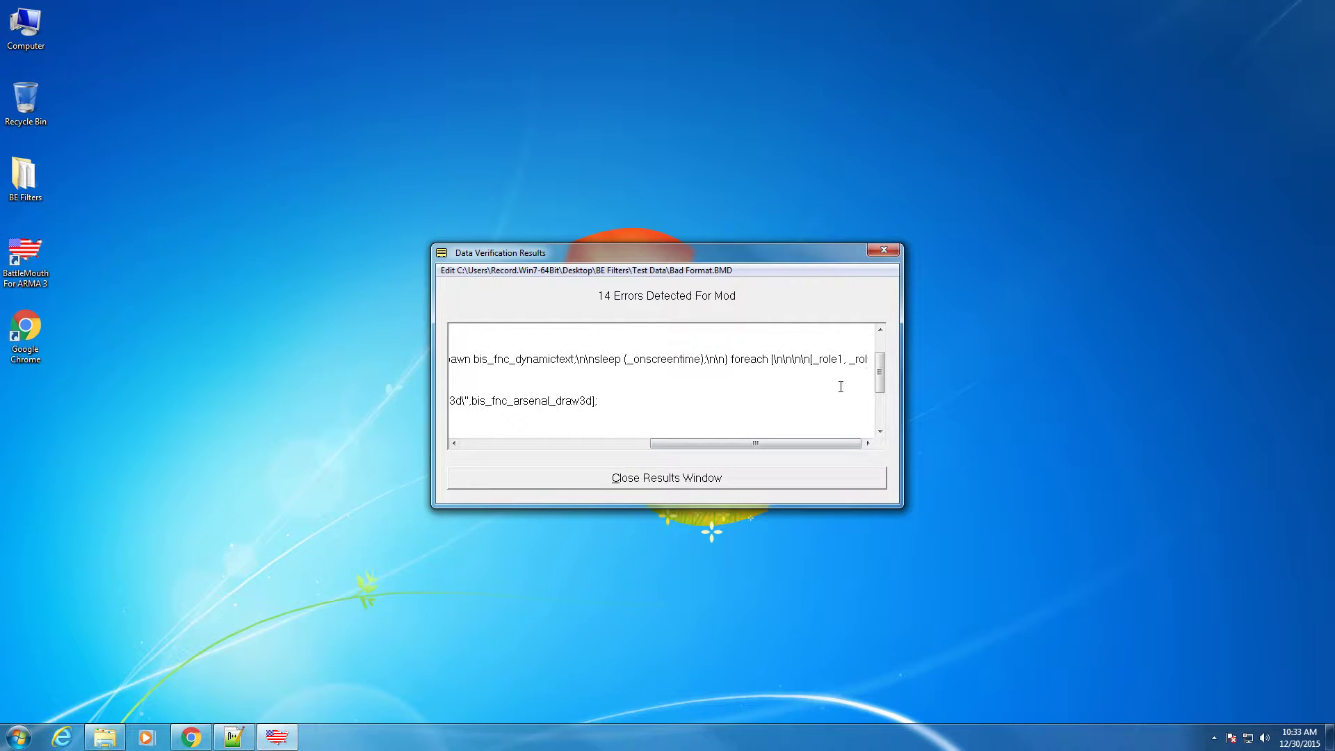
pyautogui.moveTo(848, 359); pyautogui.dragTo(872, 359)
pyautogui.moveTo(748, 443); pyautogui.dragTo(495, 441)
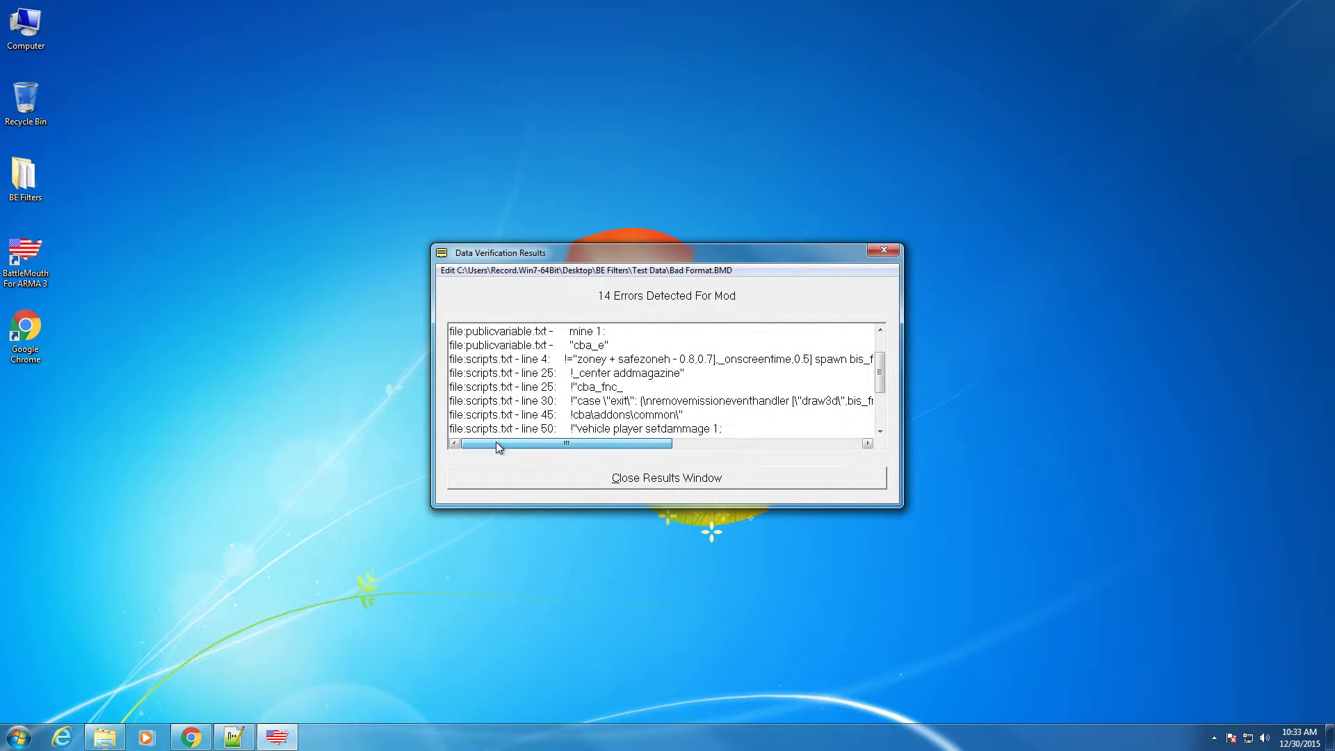
pyautogui.moveTo(572, 373); pyautogui.dragTo(605, 387)
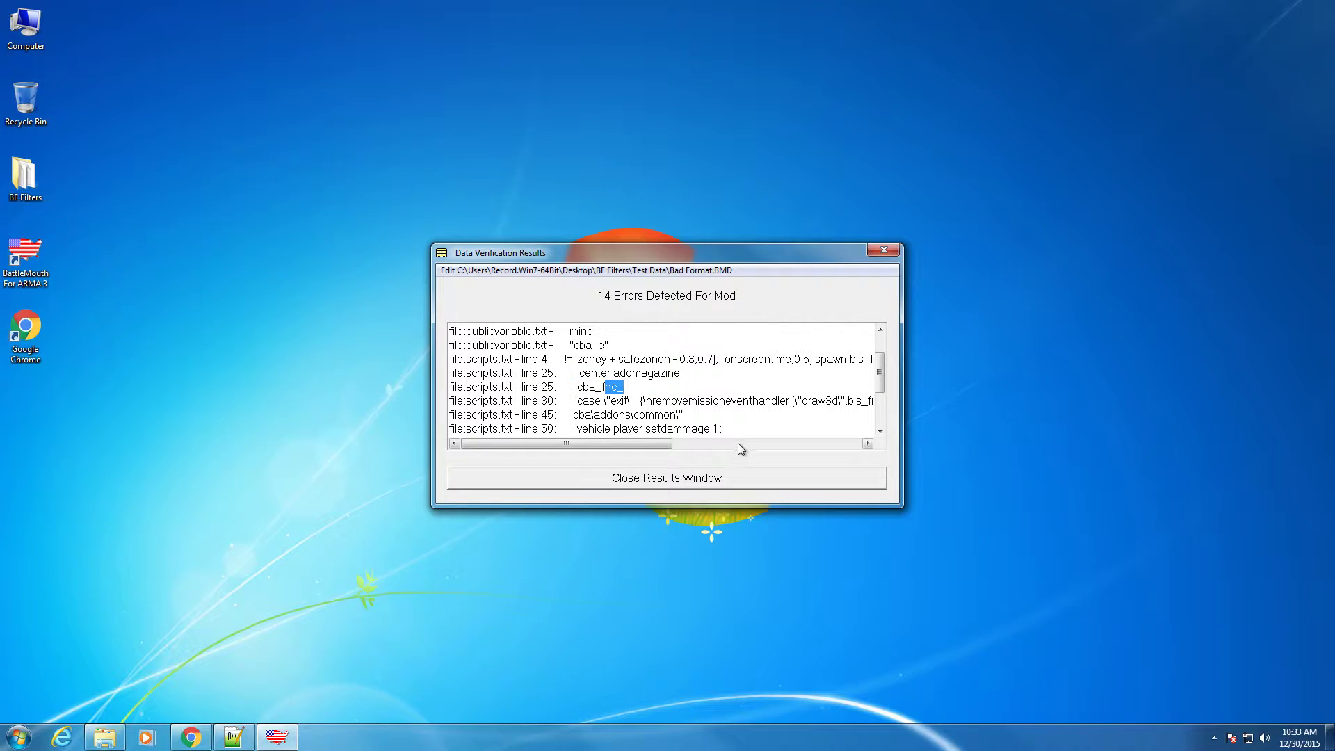
pyautogui.click(687, 410)
pyautogui.moveTo(570, 414); pyautogui.dragTo(586, 415)
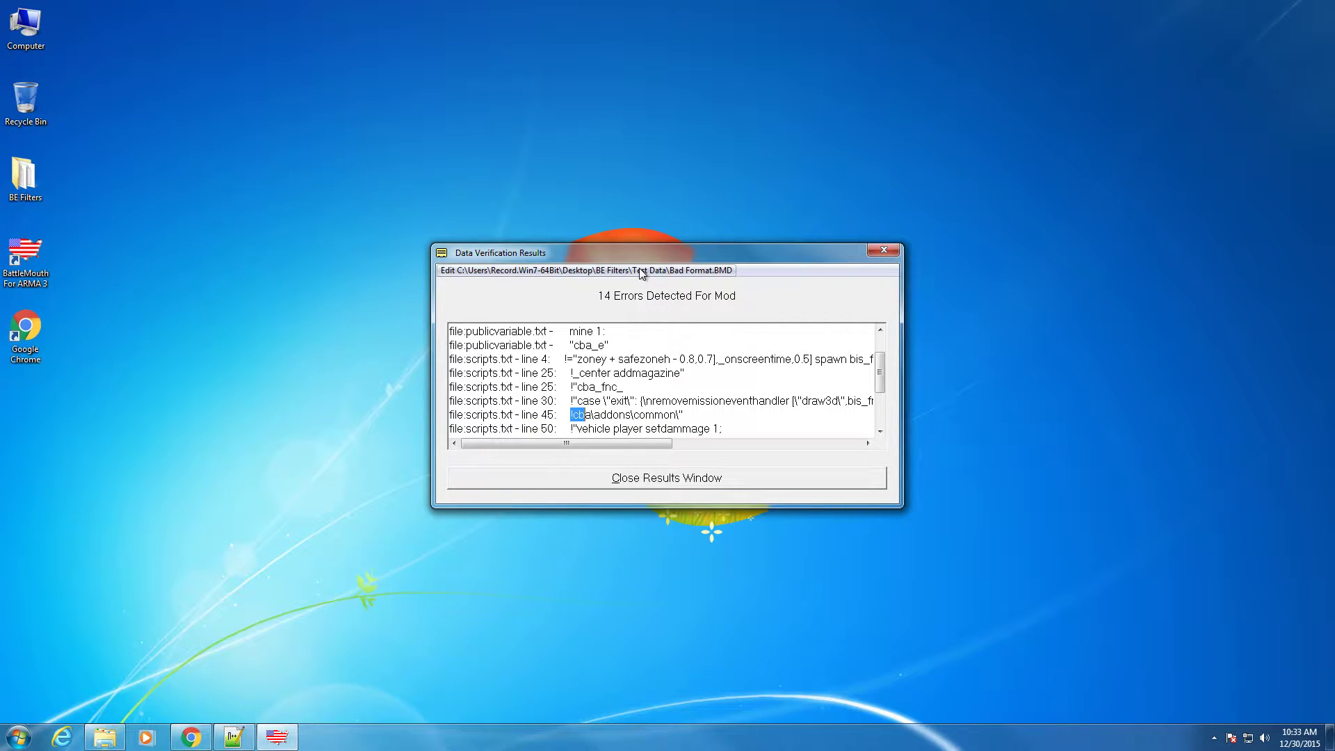
# Open Bad Format.BMD from the verification results and compare the reported "cba_e" error with the File:PublicVariable.Txt section of the file
pyautogui.click(522, 270)
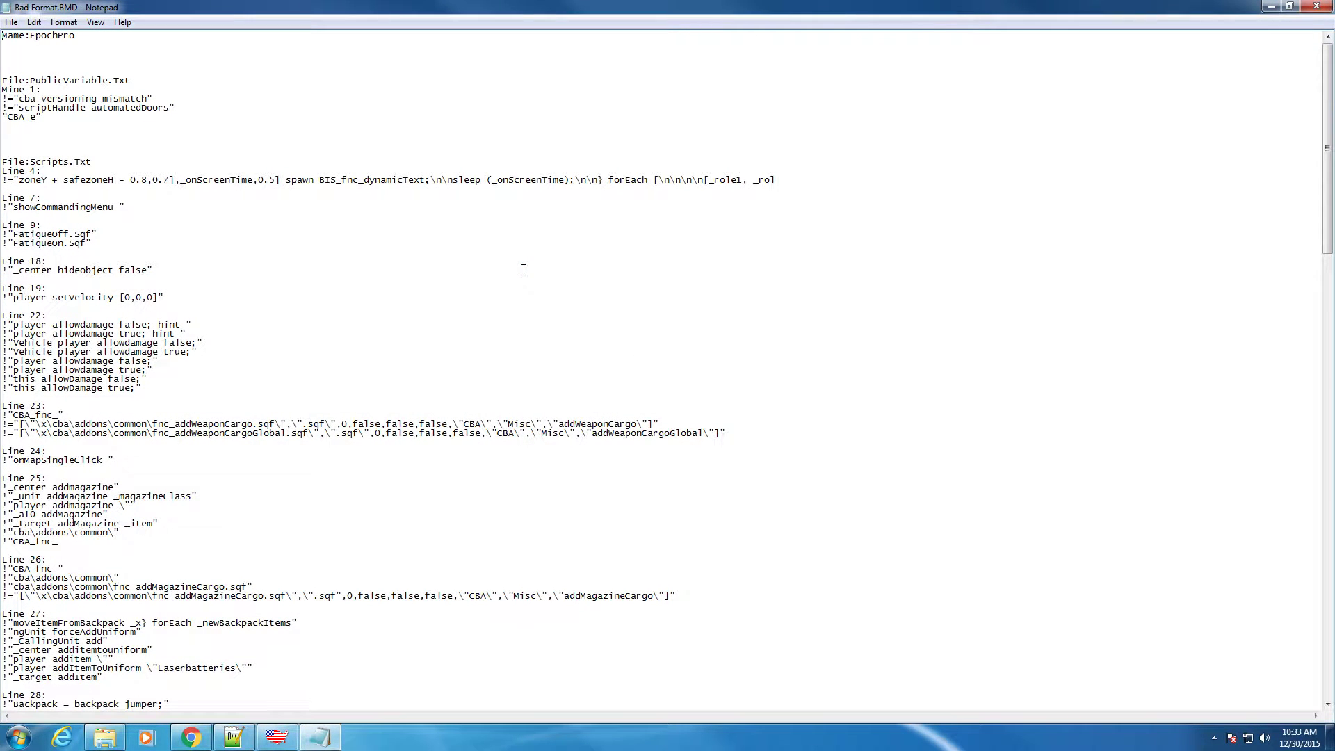
pyautogui.click(276, 737)
pyautogui.click(688, 358)
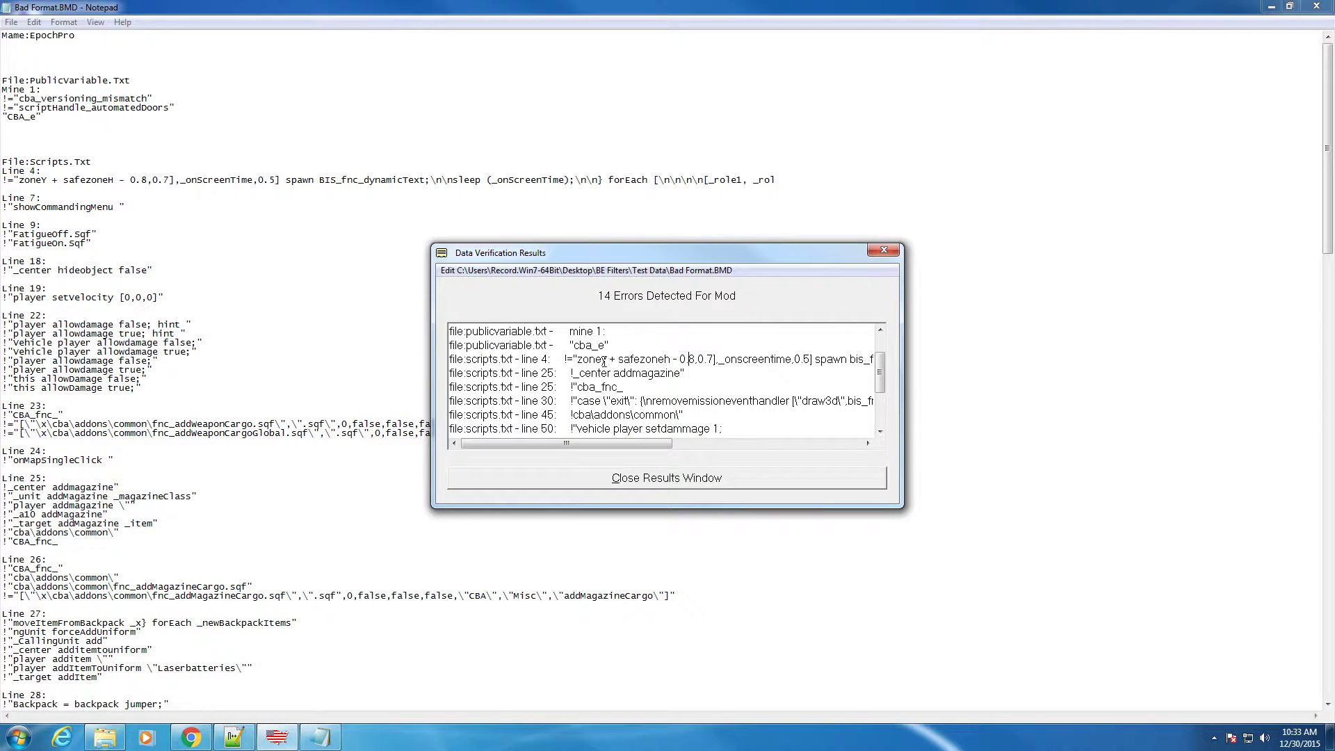
pyautogui.moveTo(625, 354); pyautogui.dragTo(557, 345)
pyautogui.click(570, 346)
pyautogui.moveTo(453, 345); pyautogui.dragTo(549, 344)
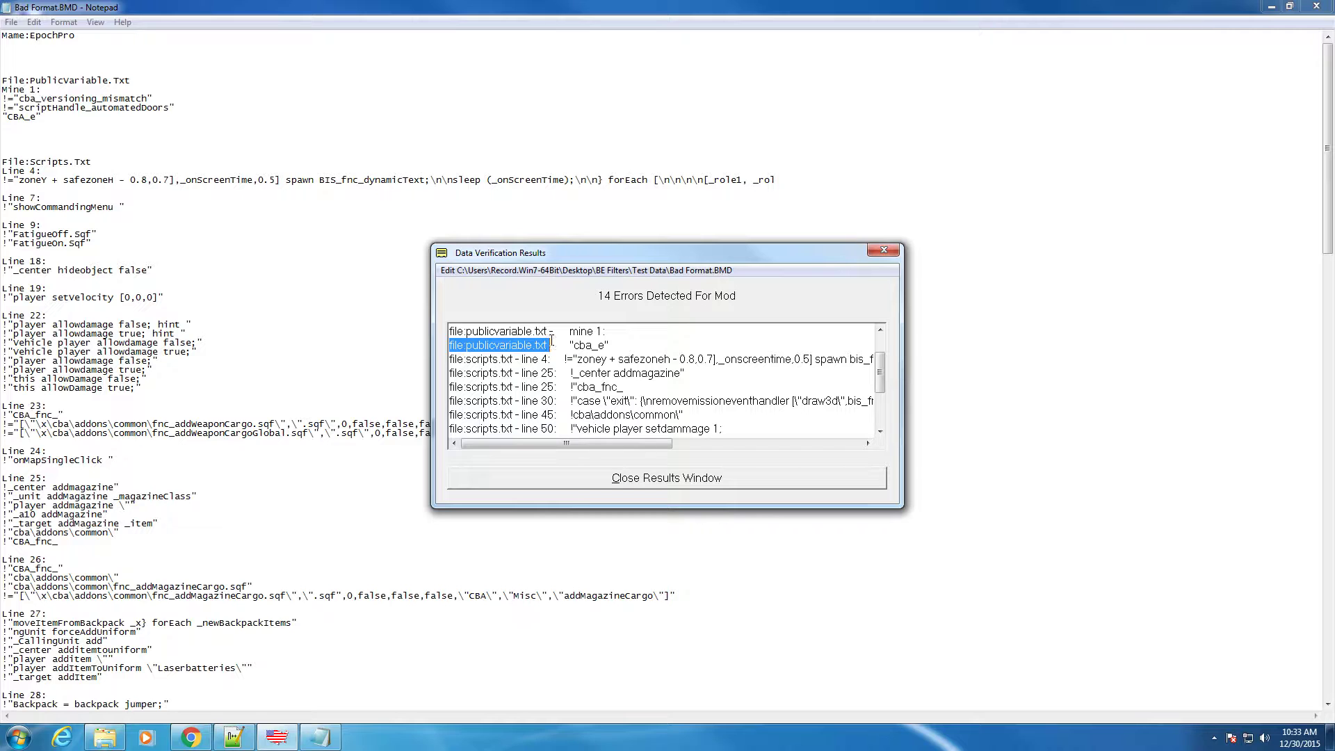
pyautogui.moveTo(18, 80); pyautogui.dragTo(126, 84)
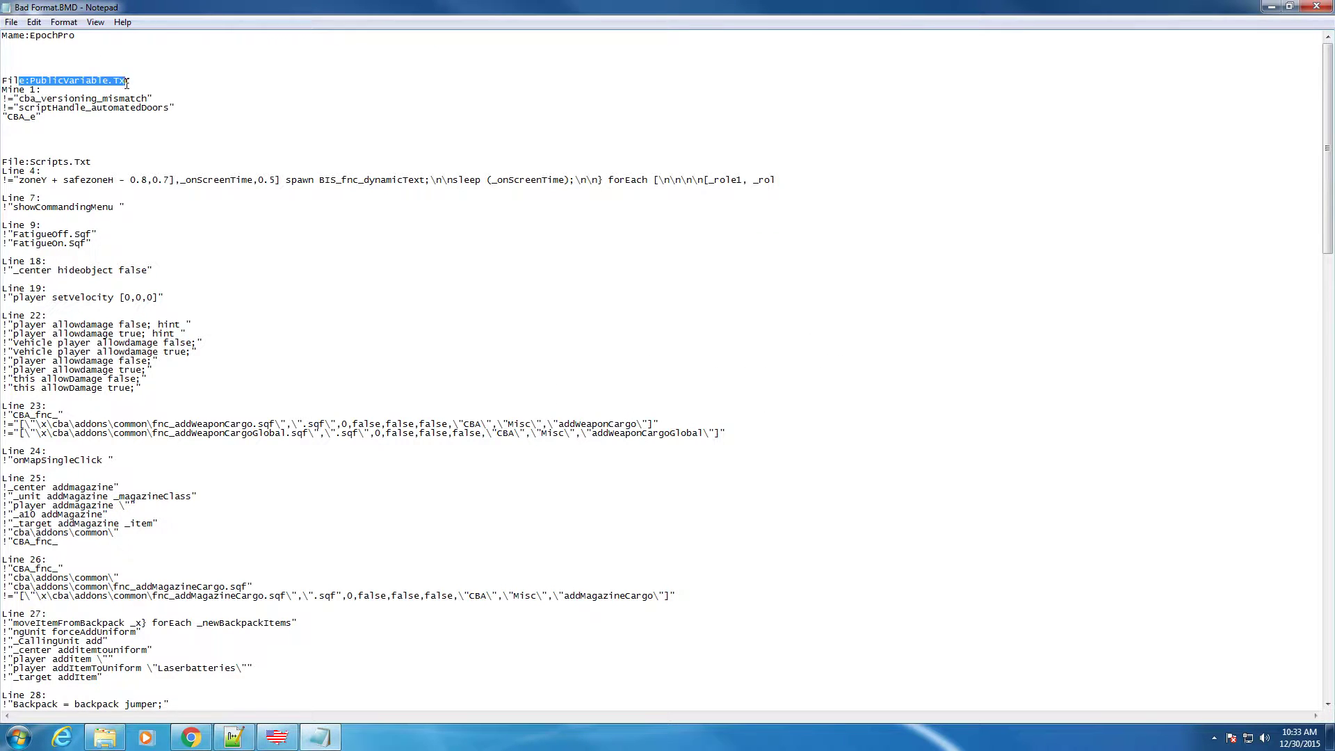
pyautogui.click(278, 737)
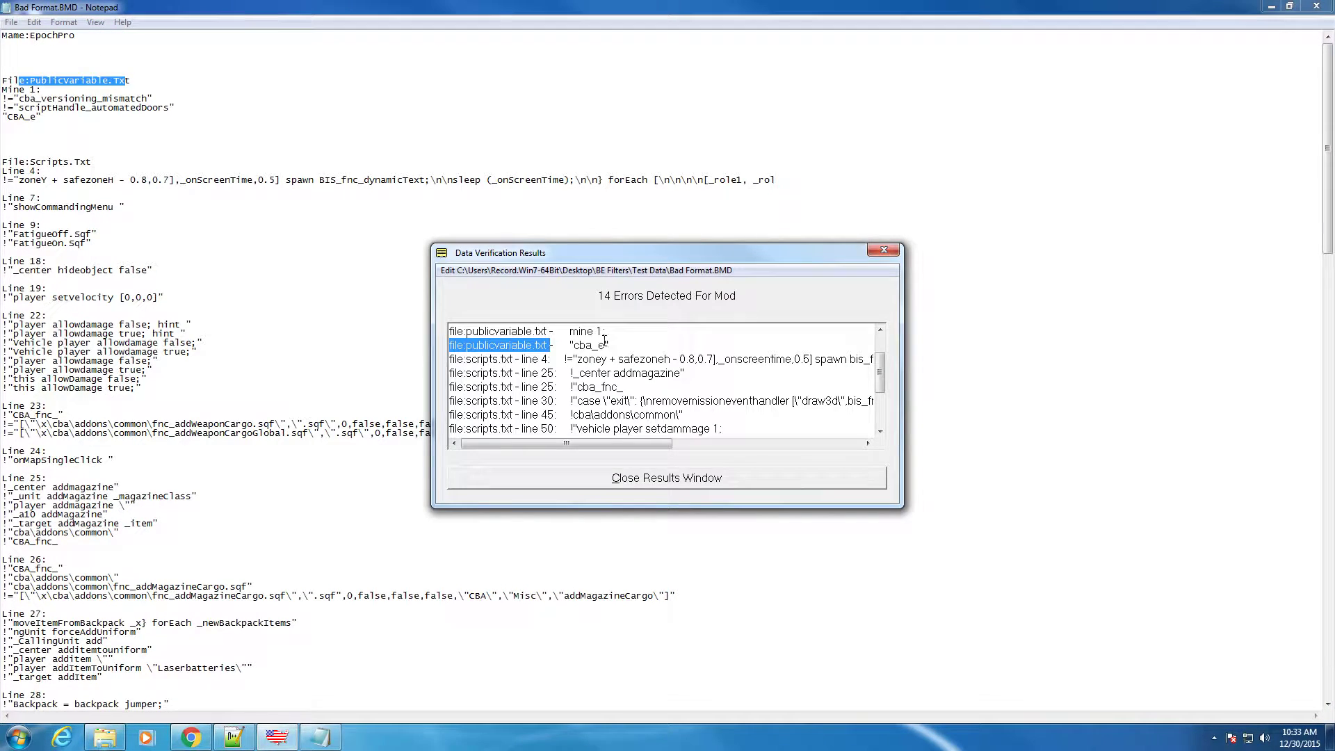
pyautogui.moveTo(43, 117); pyautogui.dragTo(2, 110)
pyautogui.click(278, 142)
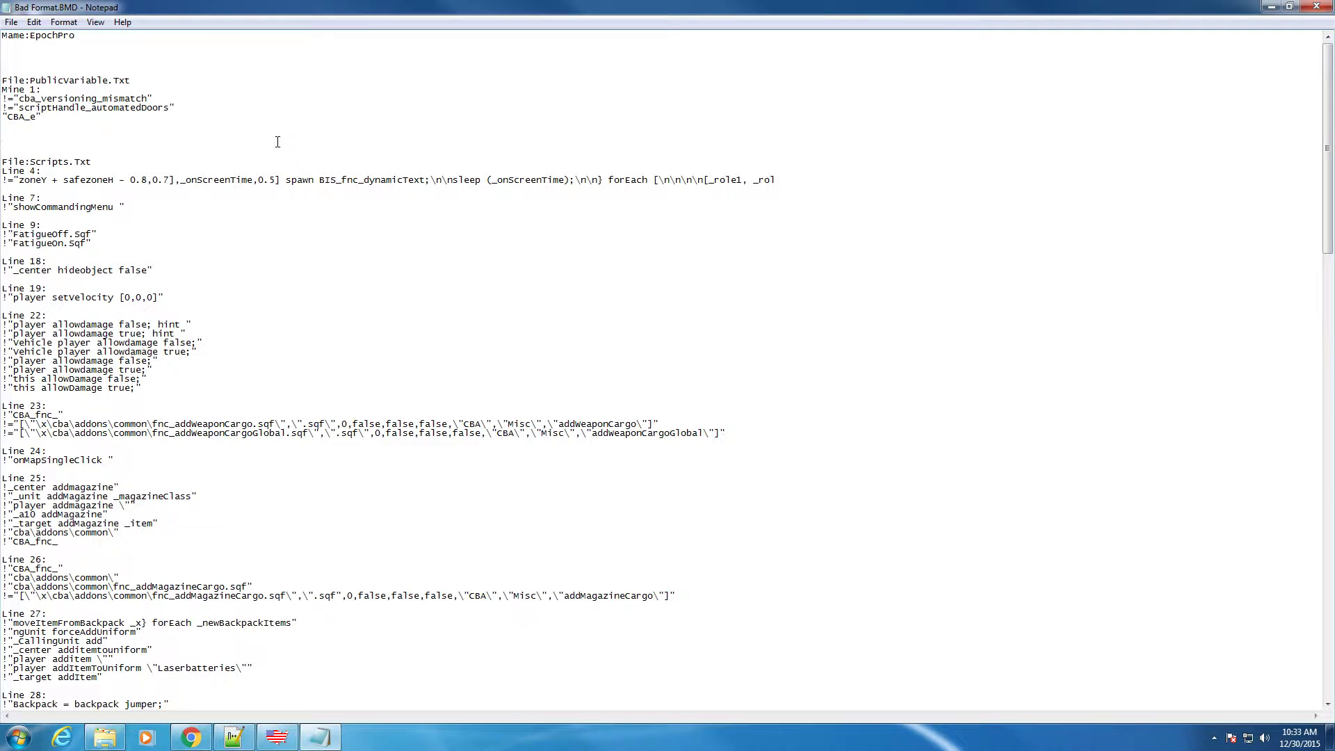
# Close the Bad Format.BMD file and its verification results window
pyautogui.click(278, 737)
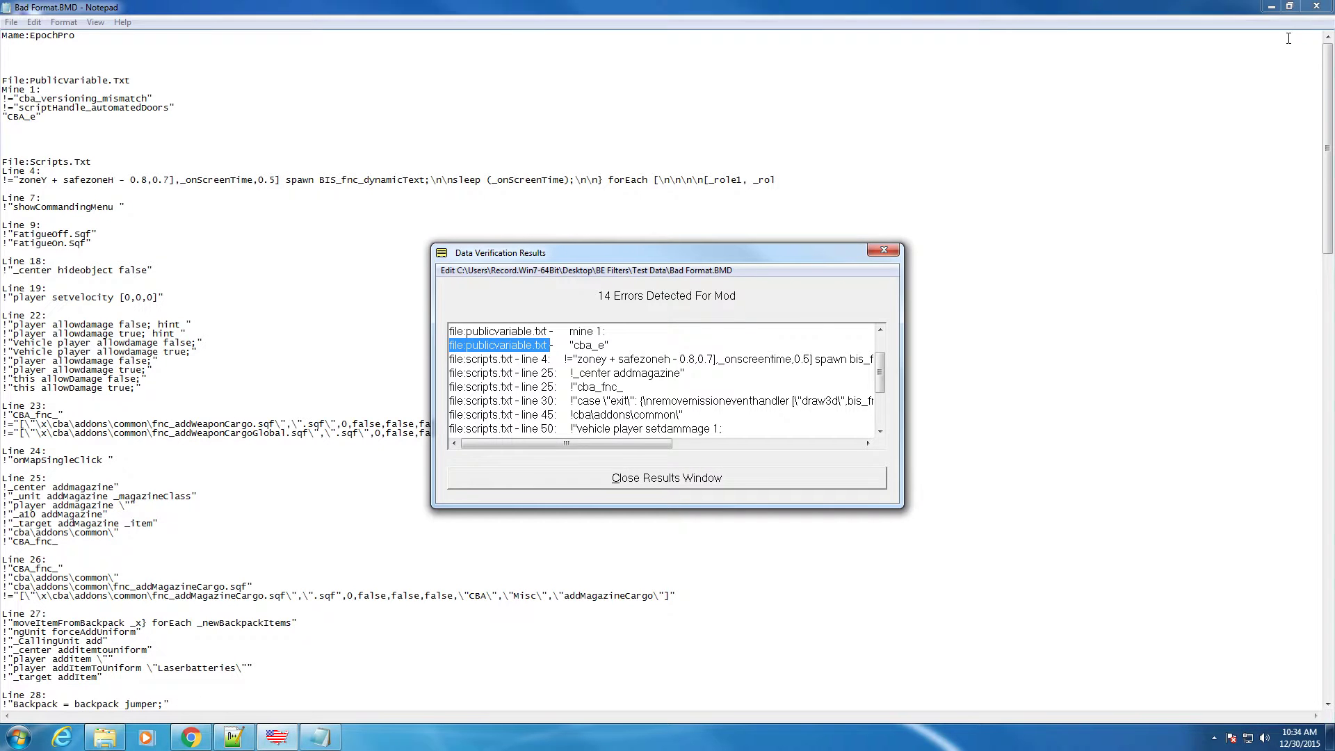
pyautogui.click(1316, 8)
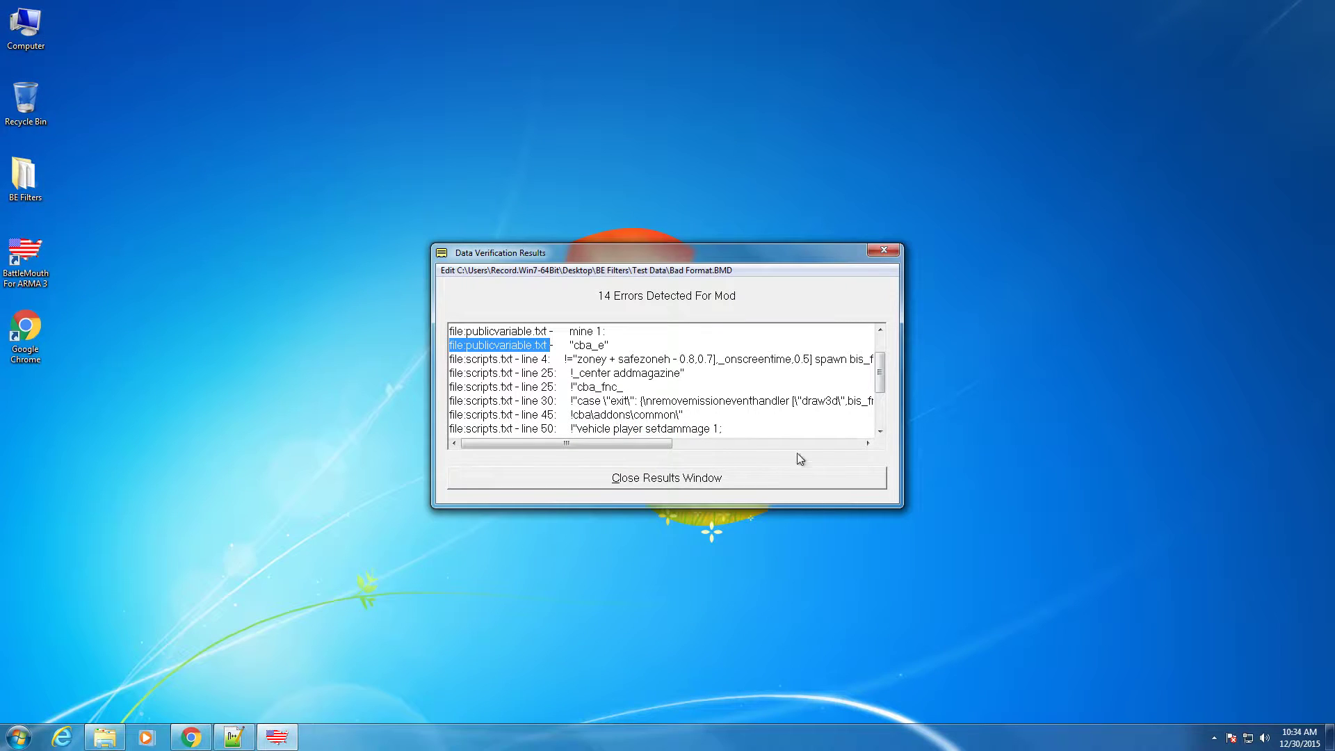
pyautogui.click(753, 470)
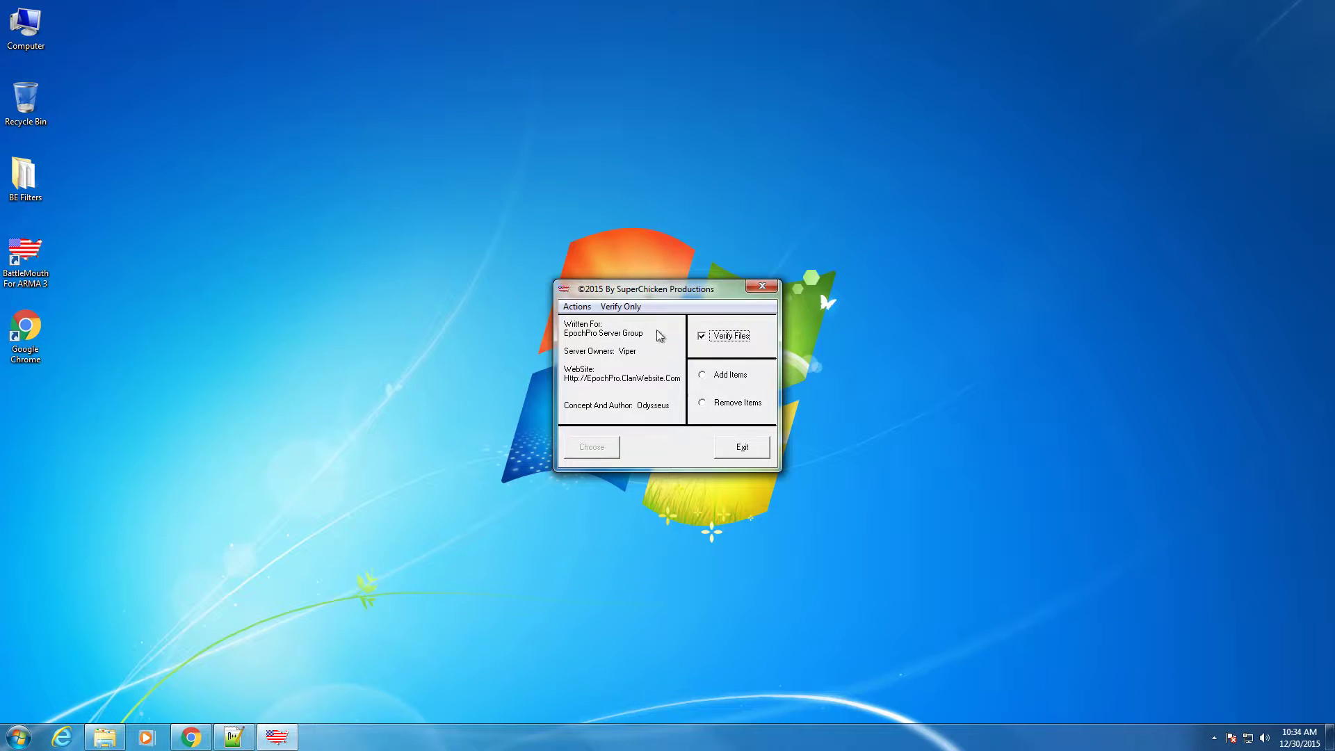
pyautogui.click(626, 307)
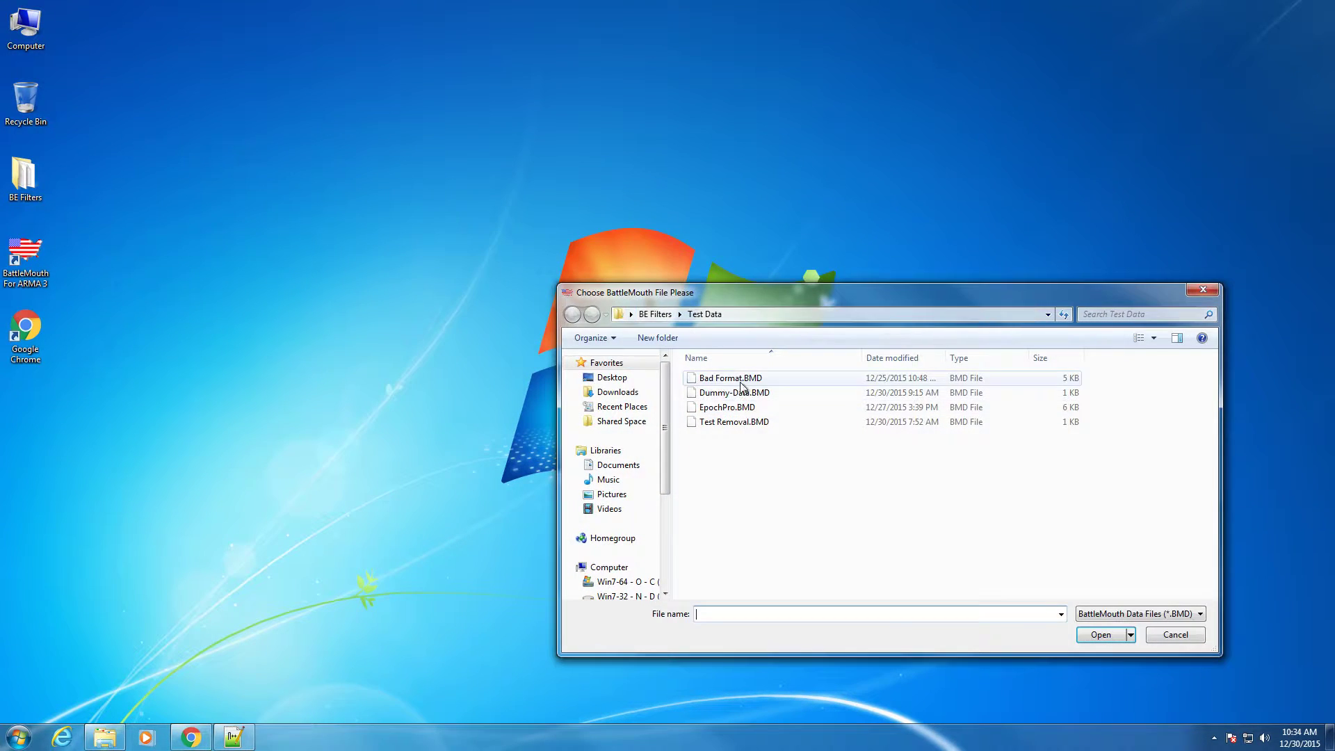
pyautogui.click(1175, 635)
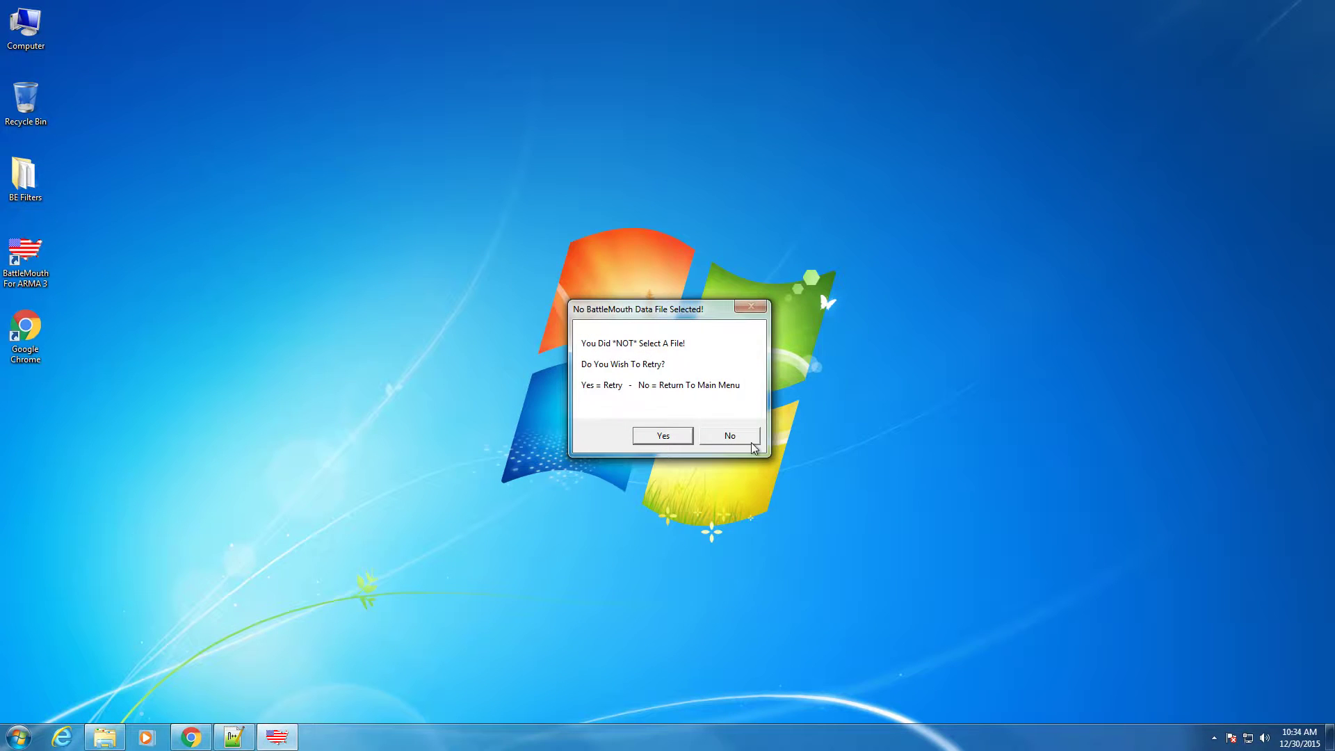
pyautogui.click(730, 436)
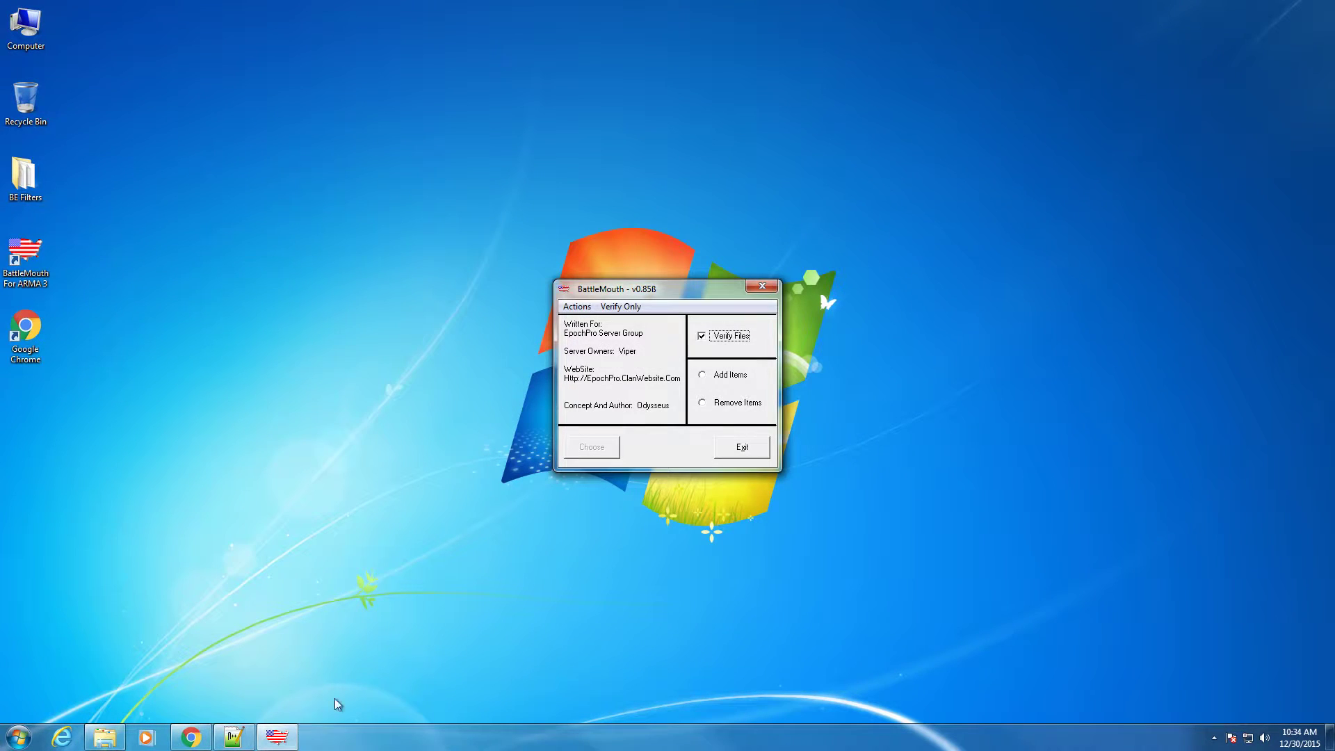
# Switch to Notepad++, close the BE Filters copy of scripts.txt, and highlight line 28 in the Org folder's scripts.txt
pyautogui.click(234, 737)
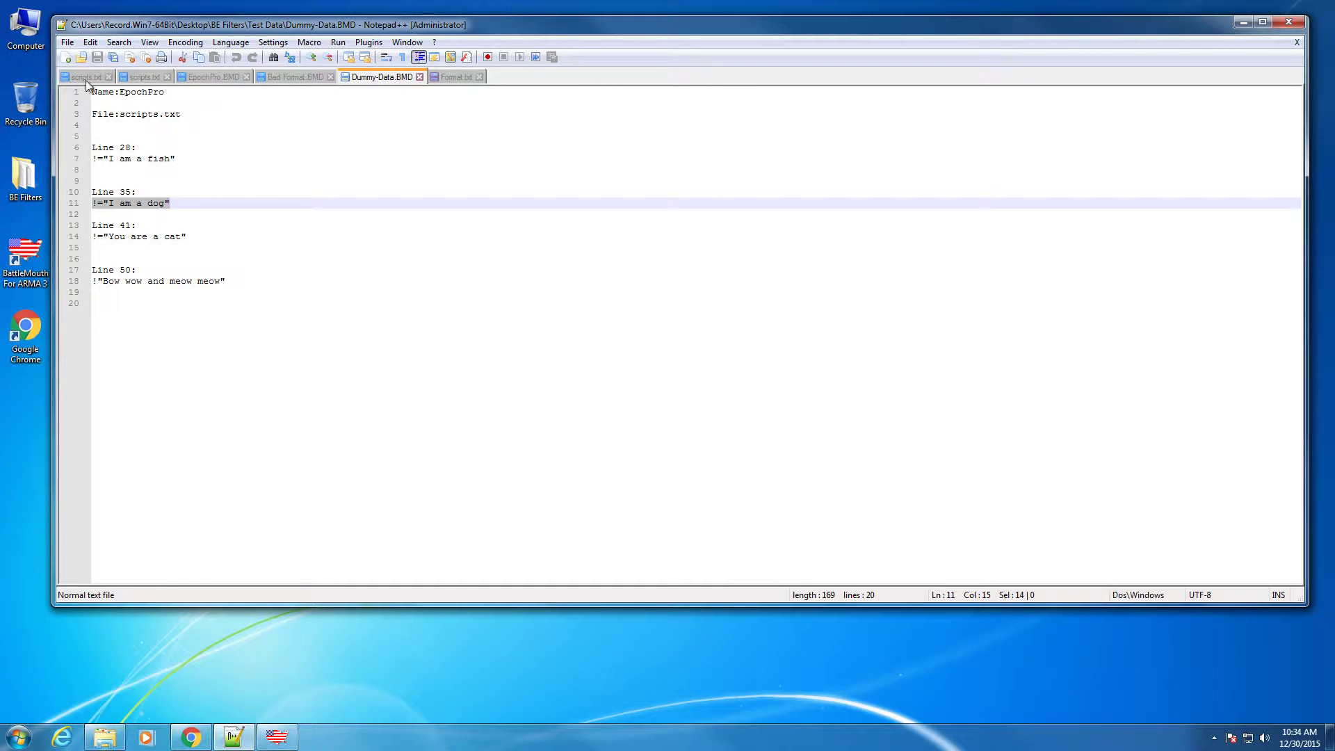
pyautogui.click(167, 77)
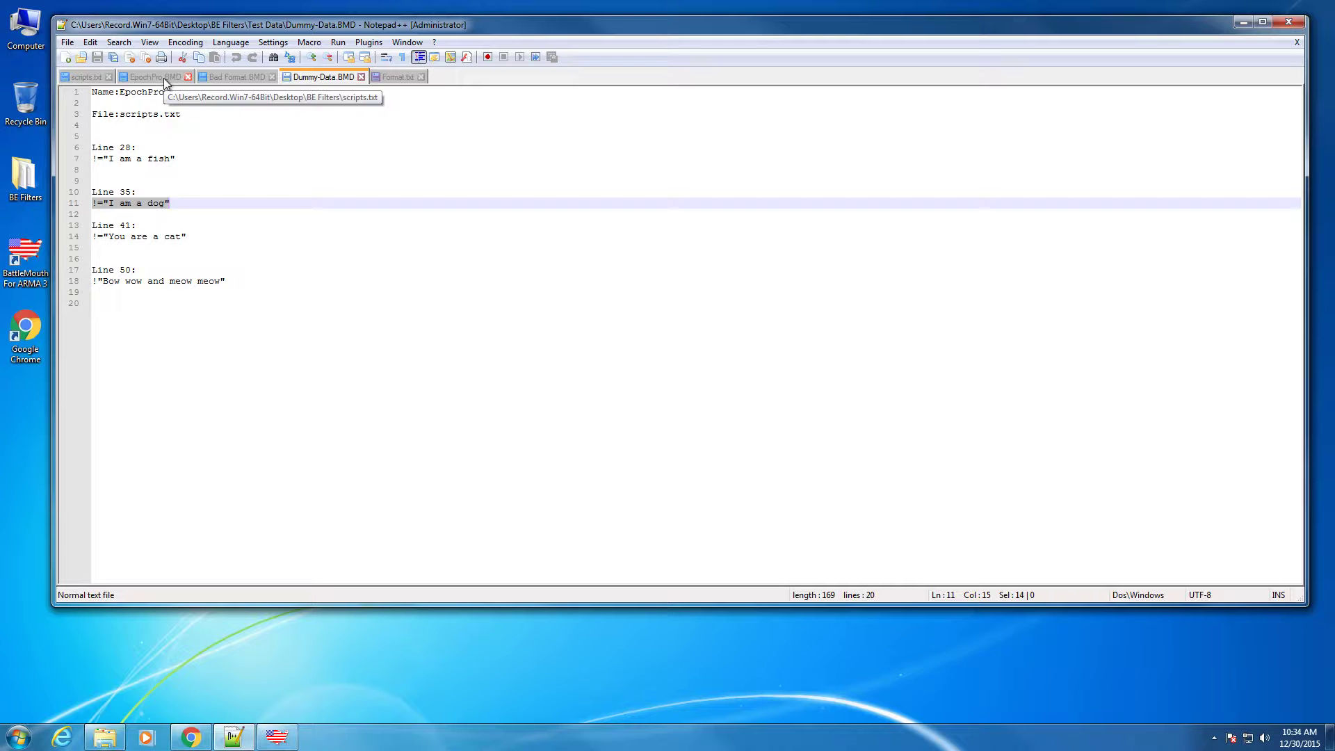
pyautogui.click(101, 78)
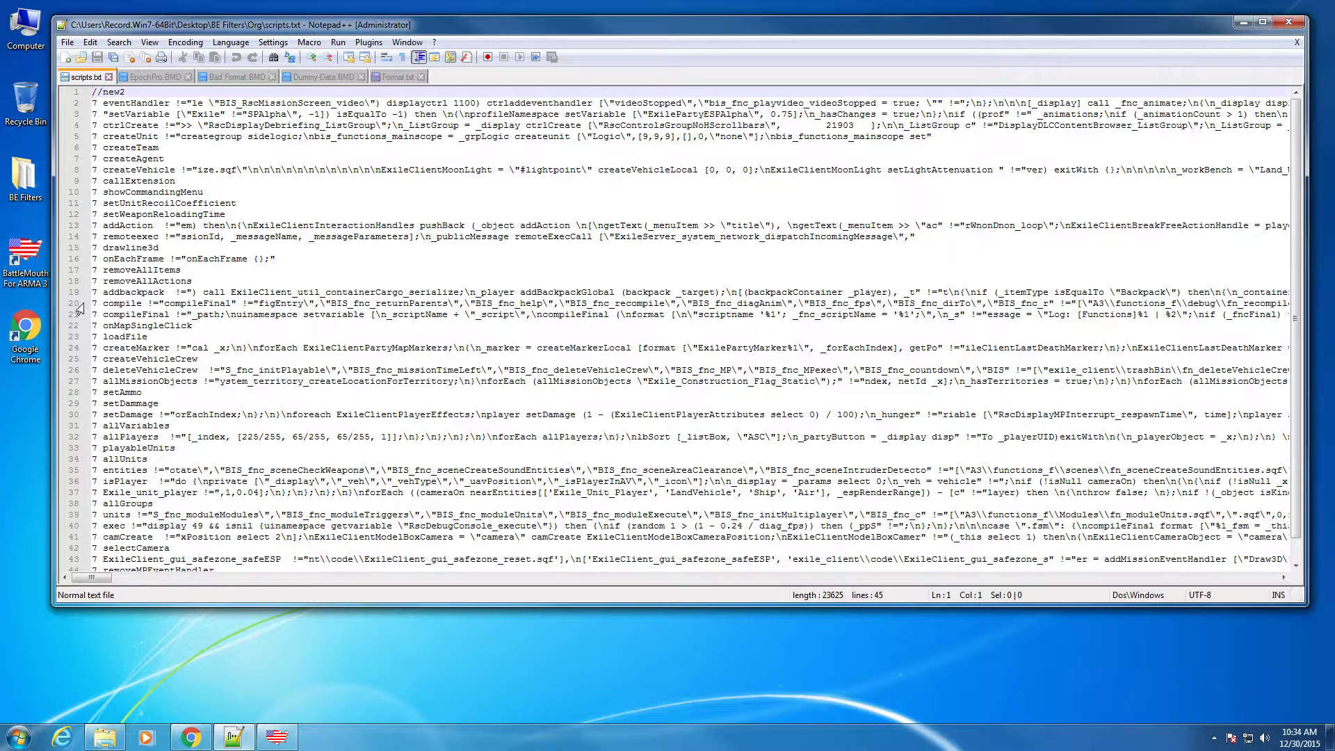
pyautogui.click(65, 393)
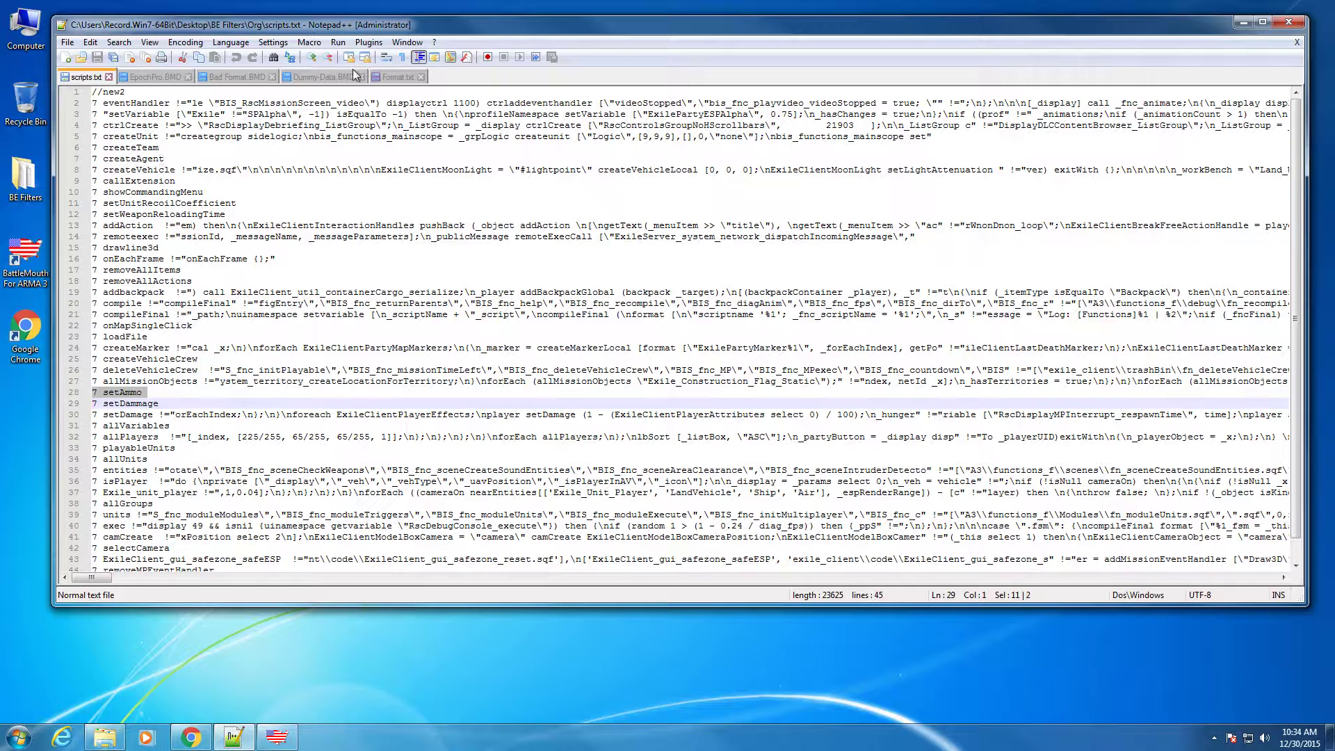
# Highlight the !="I am a fish" filter under Line 28 in Dummy-Data.BMD, and minimize Notepad++
pyautogui.click(323, 78)
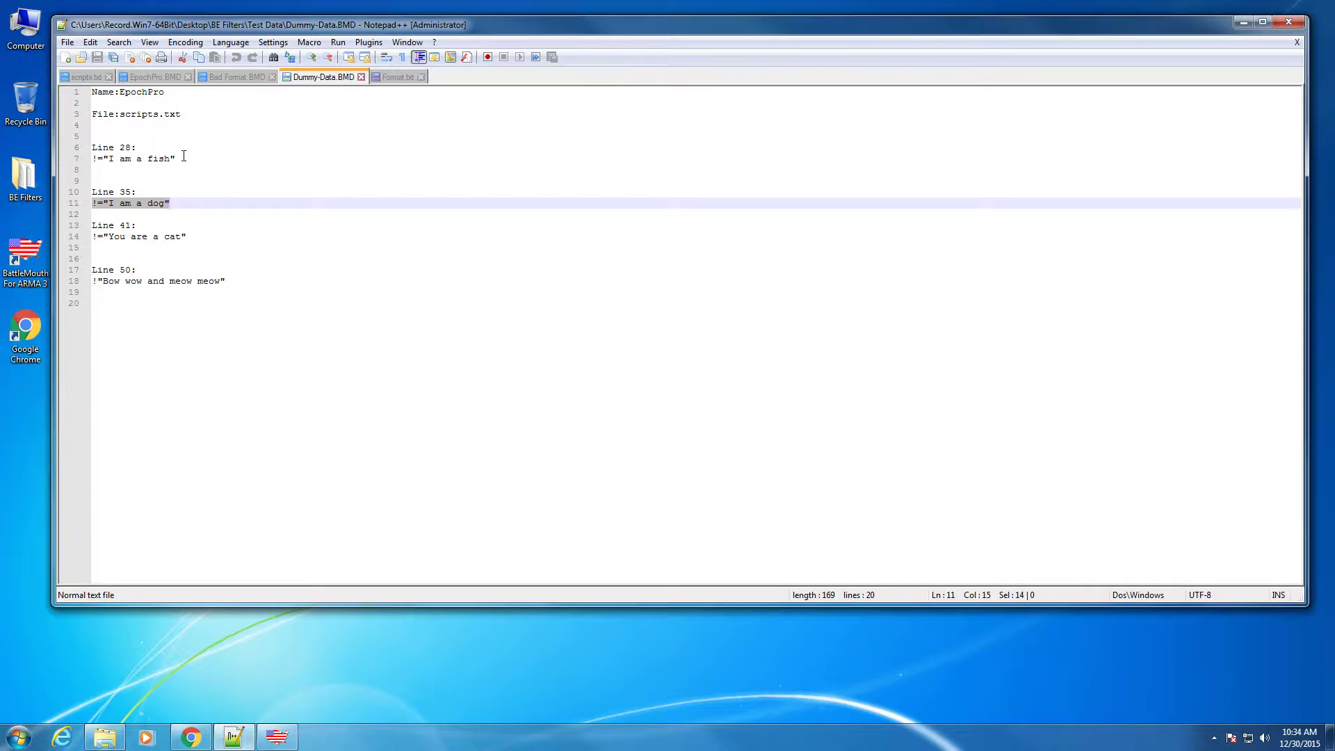
pyautogui.moveTo(184, 157); pyautogui.dragTo(91, 159)
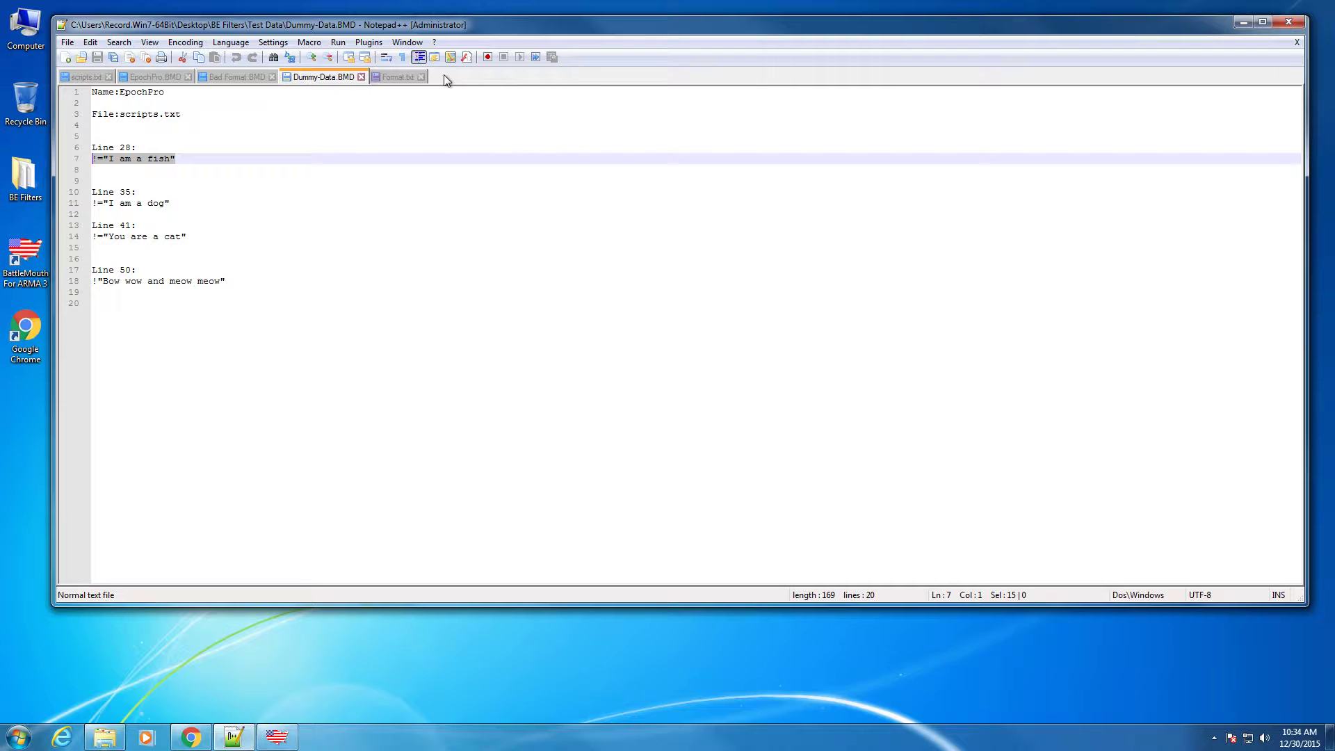
pyautogui.click(1243, 23)
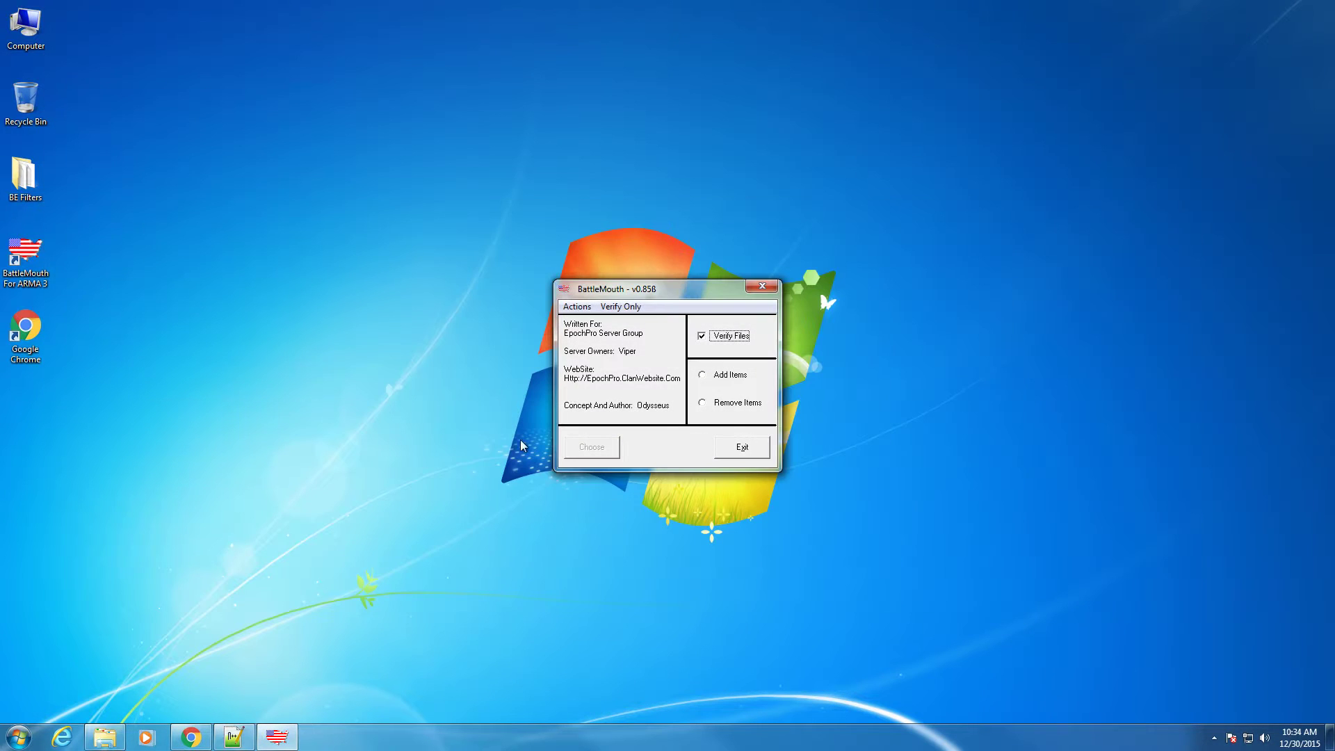
# Open scripts.txt from the BE Filters folder in Notepad++, highlight line 28, and return to the folder window
pyautogui.doubleClick(25, 180)
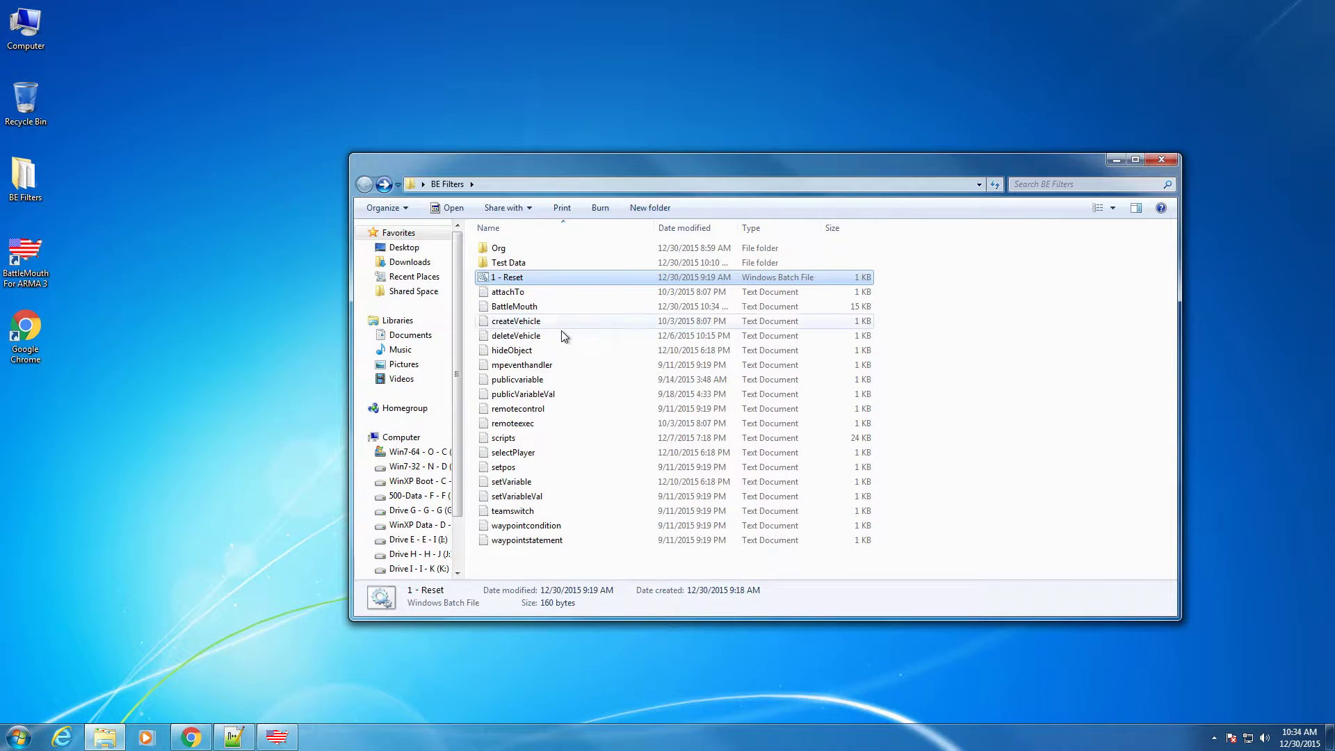
pyautogui.rightClick(495, 443)
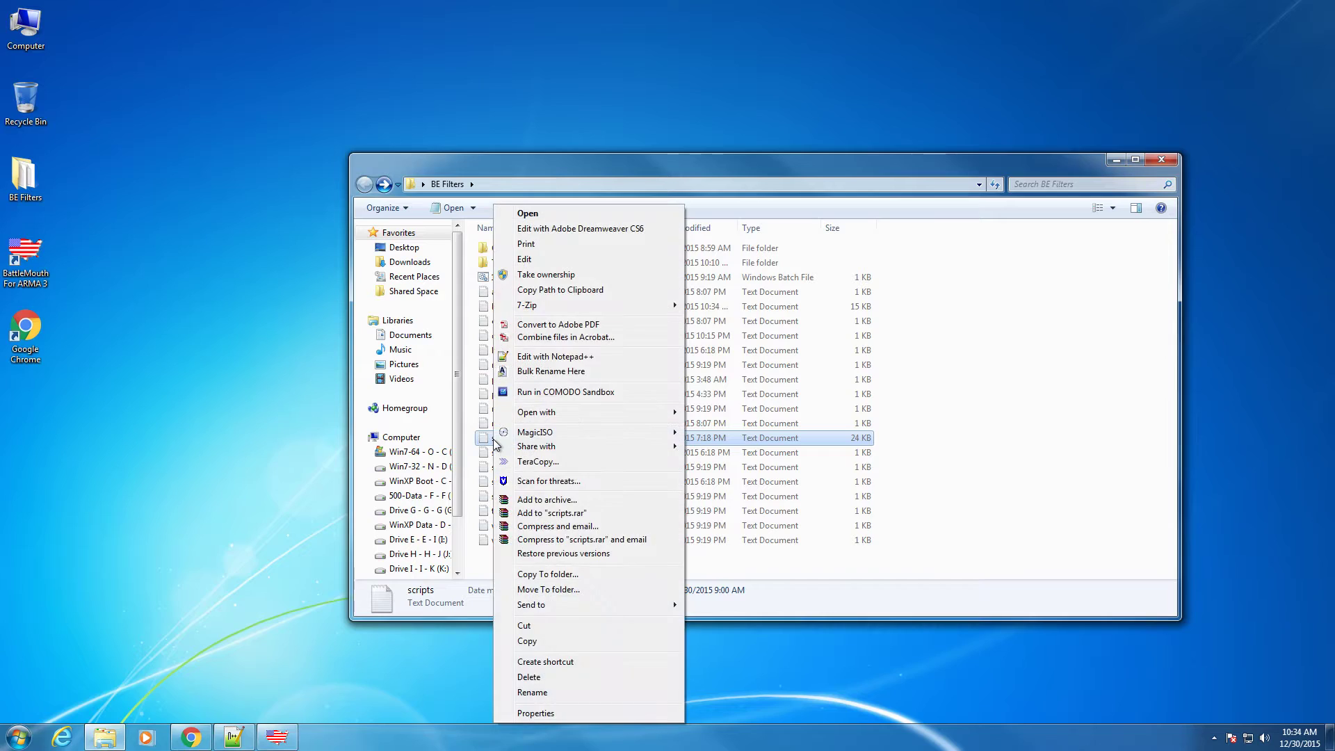
pyautogui.click(602, 356)
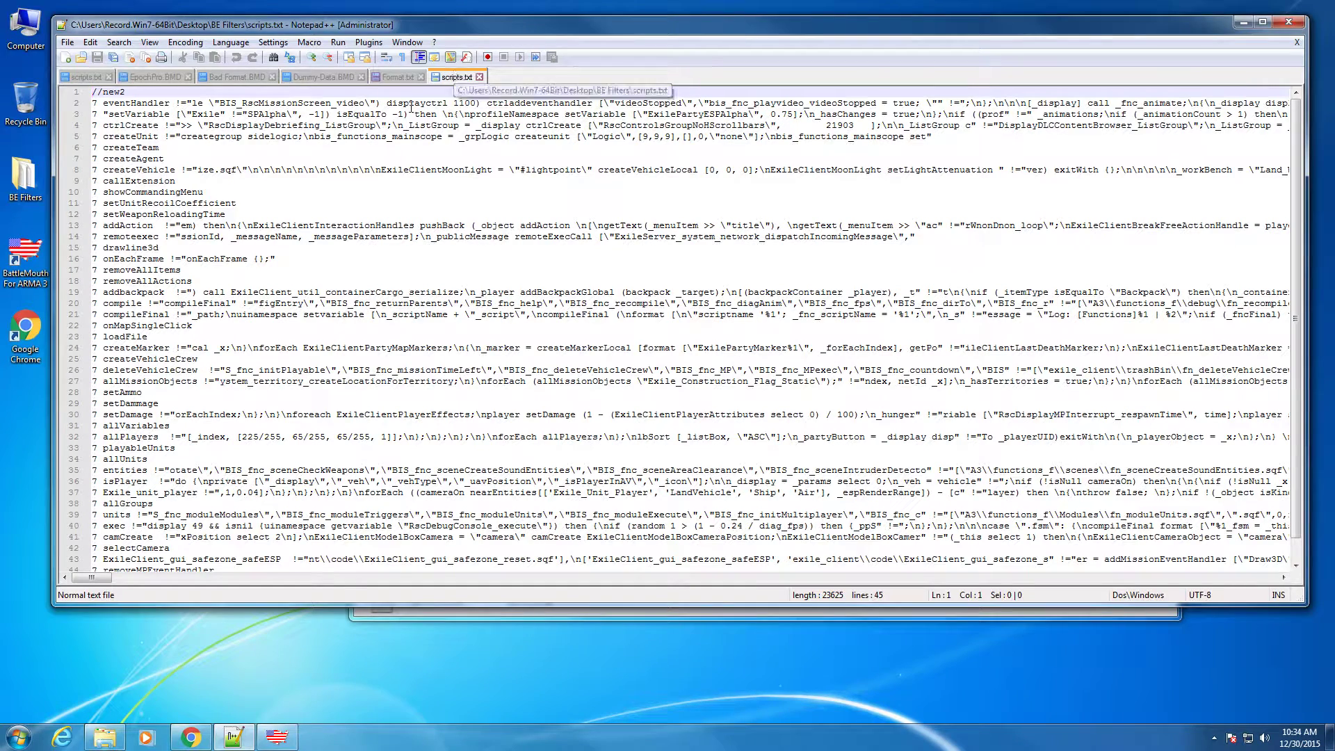
pyautogui.click(79, 394)
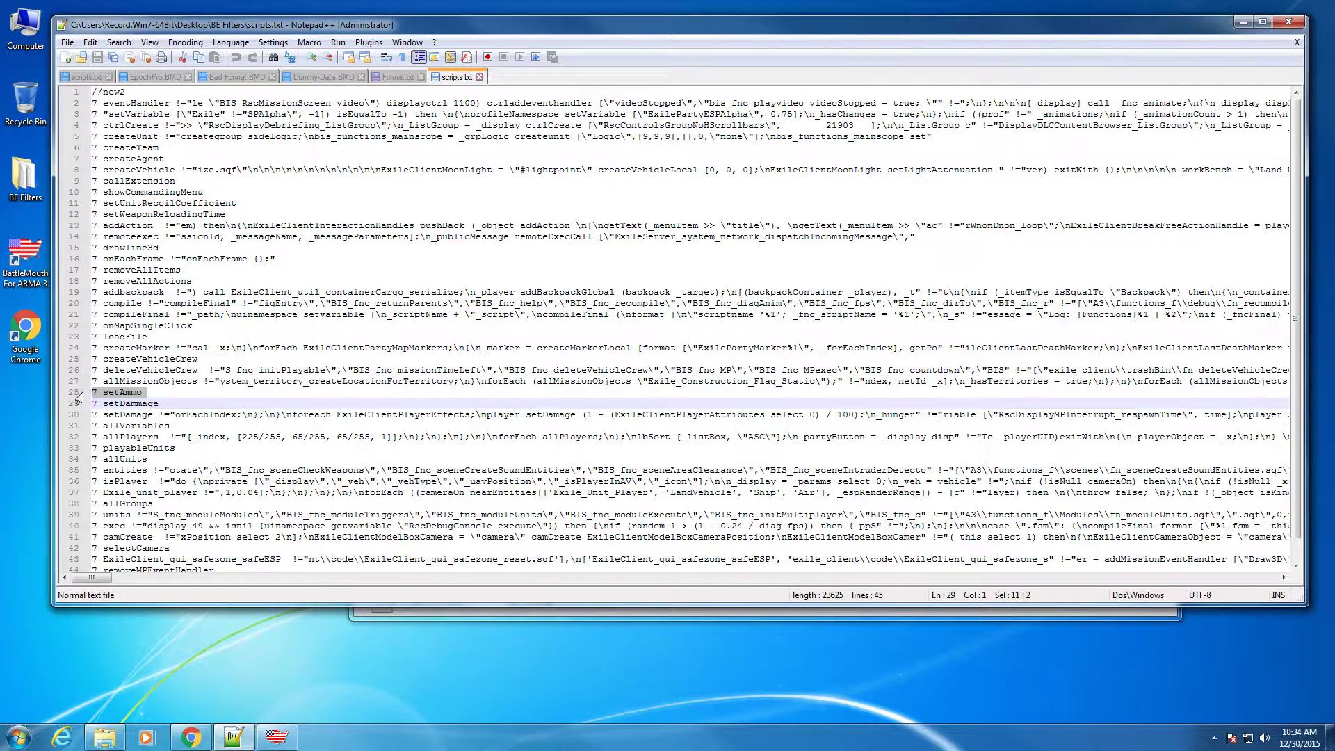
pyautogui.click(1242, 22)
pyautogui.moveTo(756, 166); pyautogui.dragTo(737, 28)
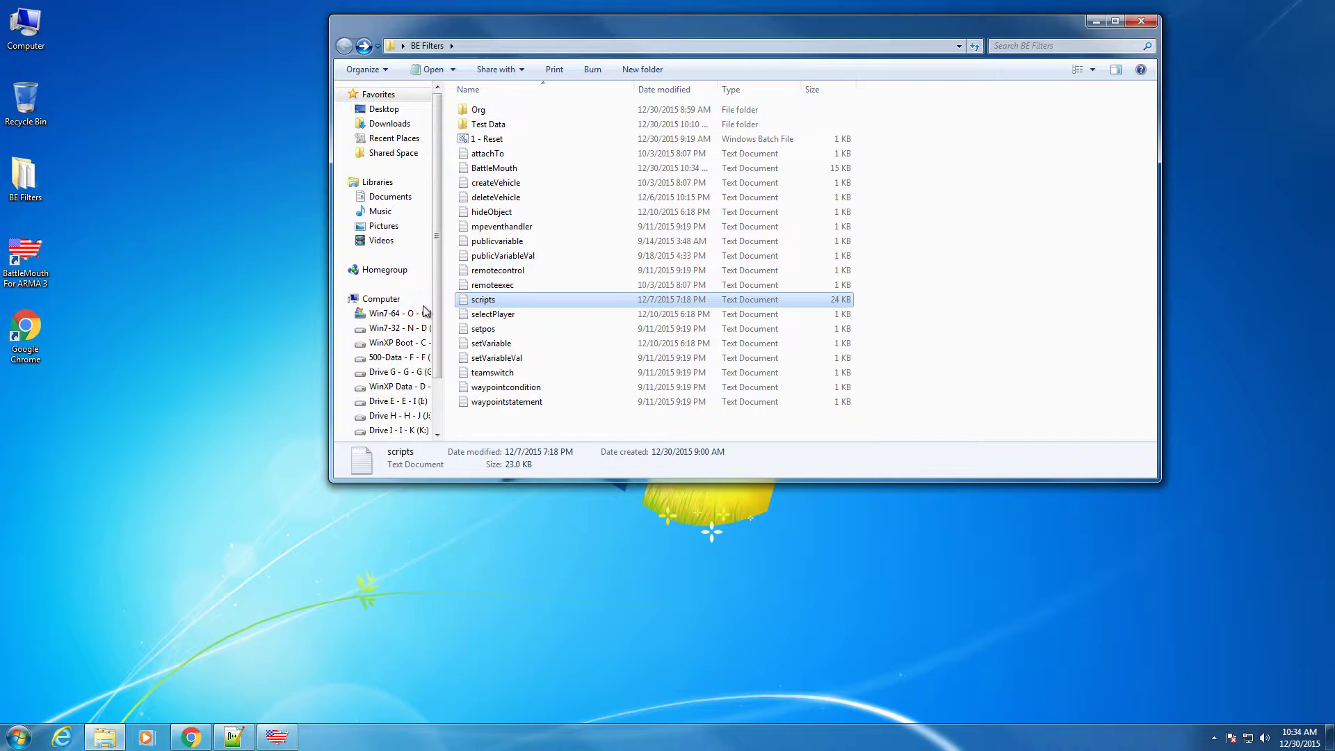
# Switch to BattleMouth, try the Add Items and Remove Items modes, and reset the form
pyautogui.click(277, 738)
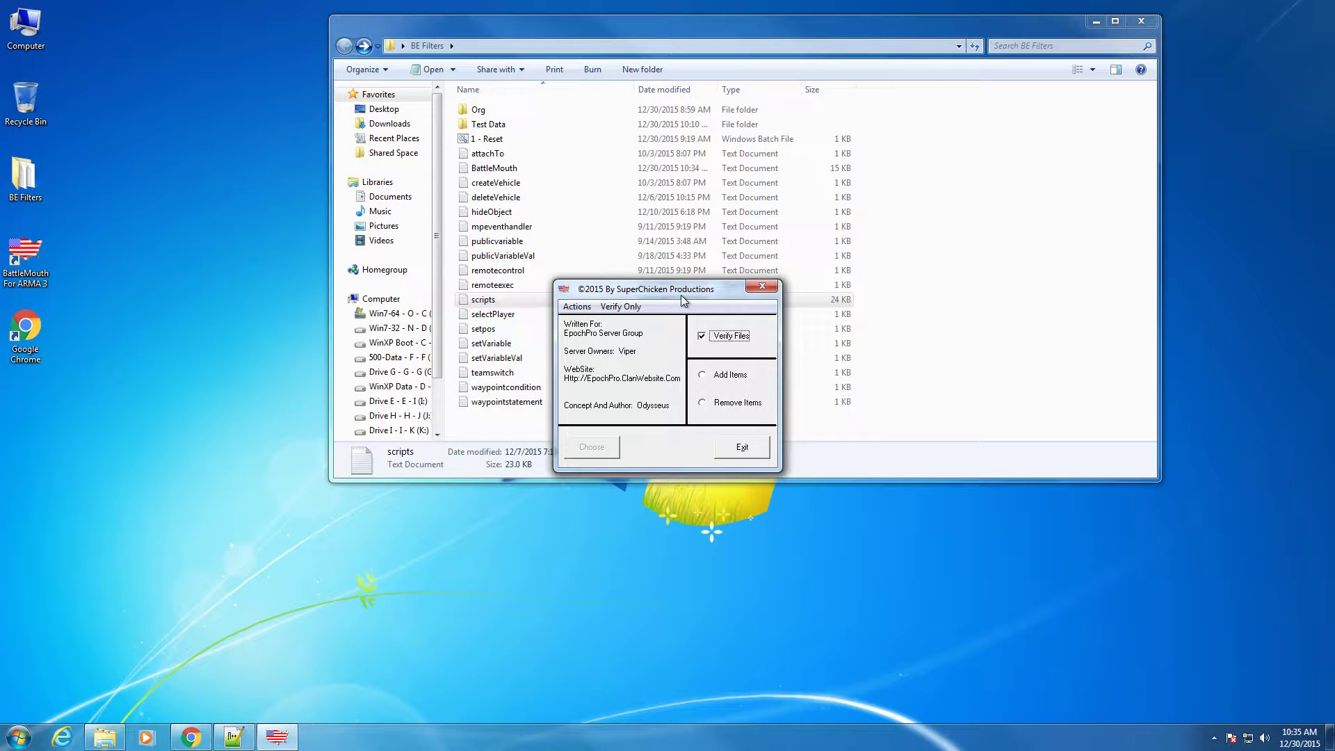
pyautogui.click(731, 379)
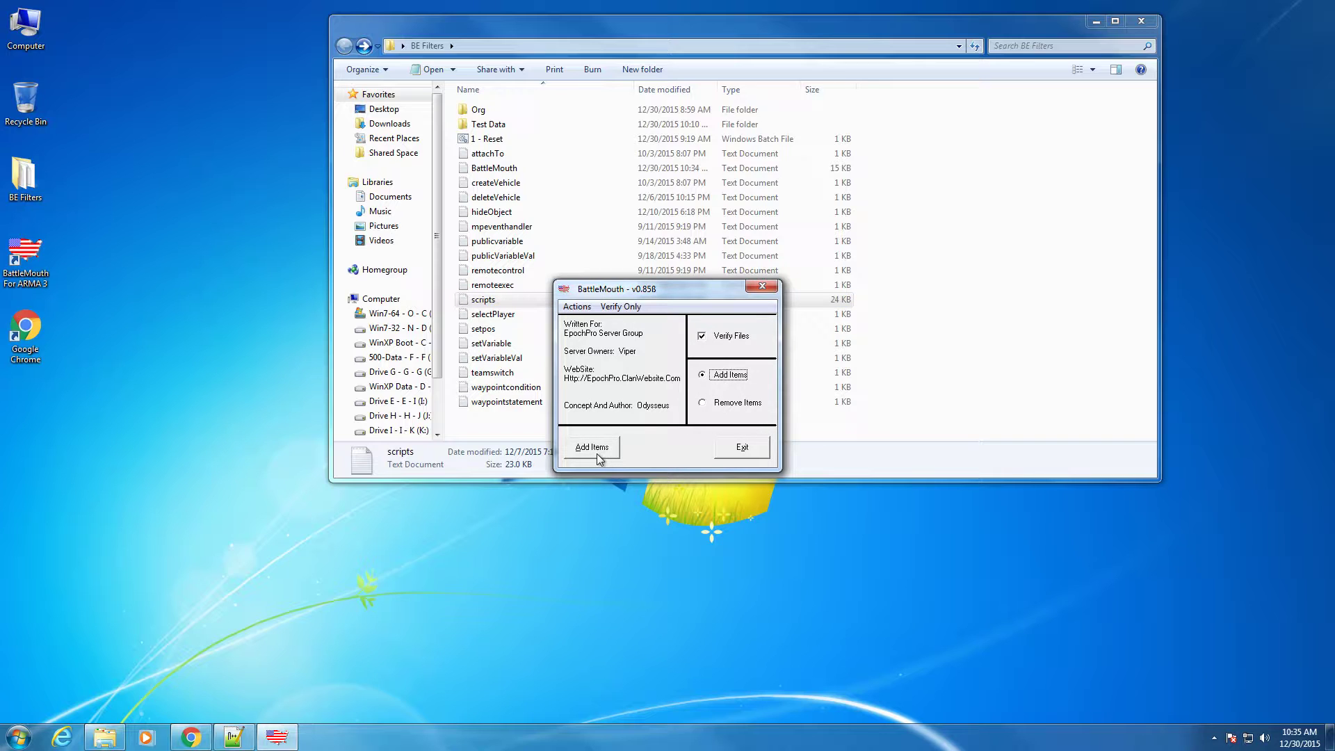
pyautogui.click(749, 405)
pyautogui.click(577, 306)
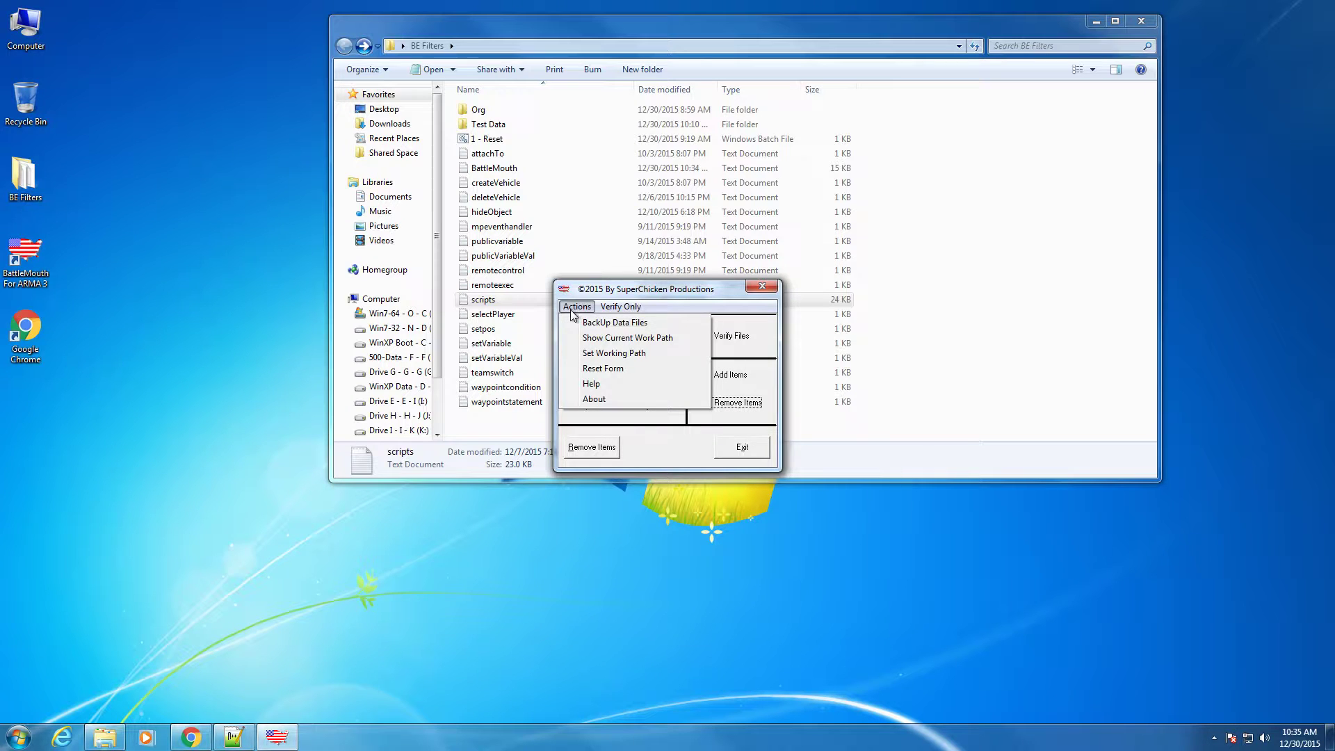
pyautogui.click(609, 368)
pyautogui.click(679, 410)
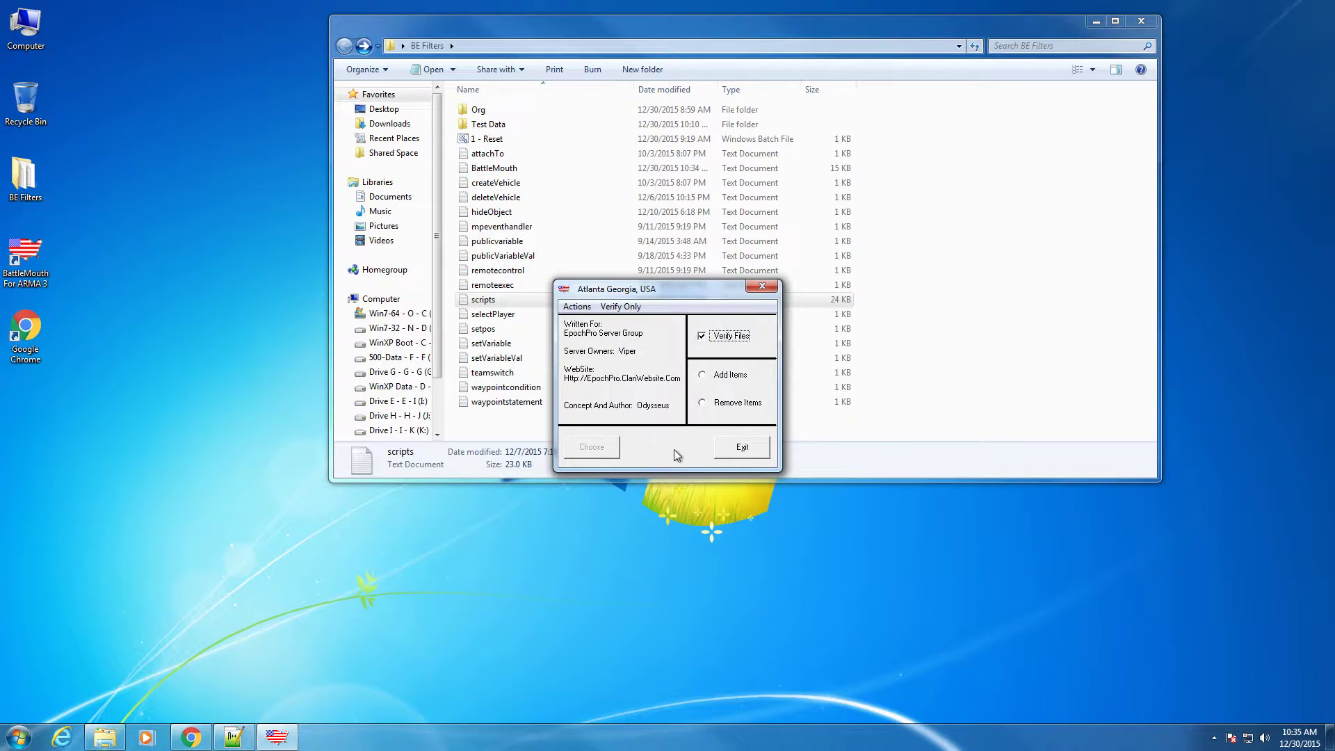
# Add the items from Dummy-Data.BMD to the BE filter files and dismiss the completion message
pyautogui.click(730, 375)
pyautogui.click(592, 447)
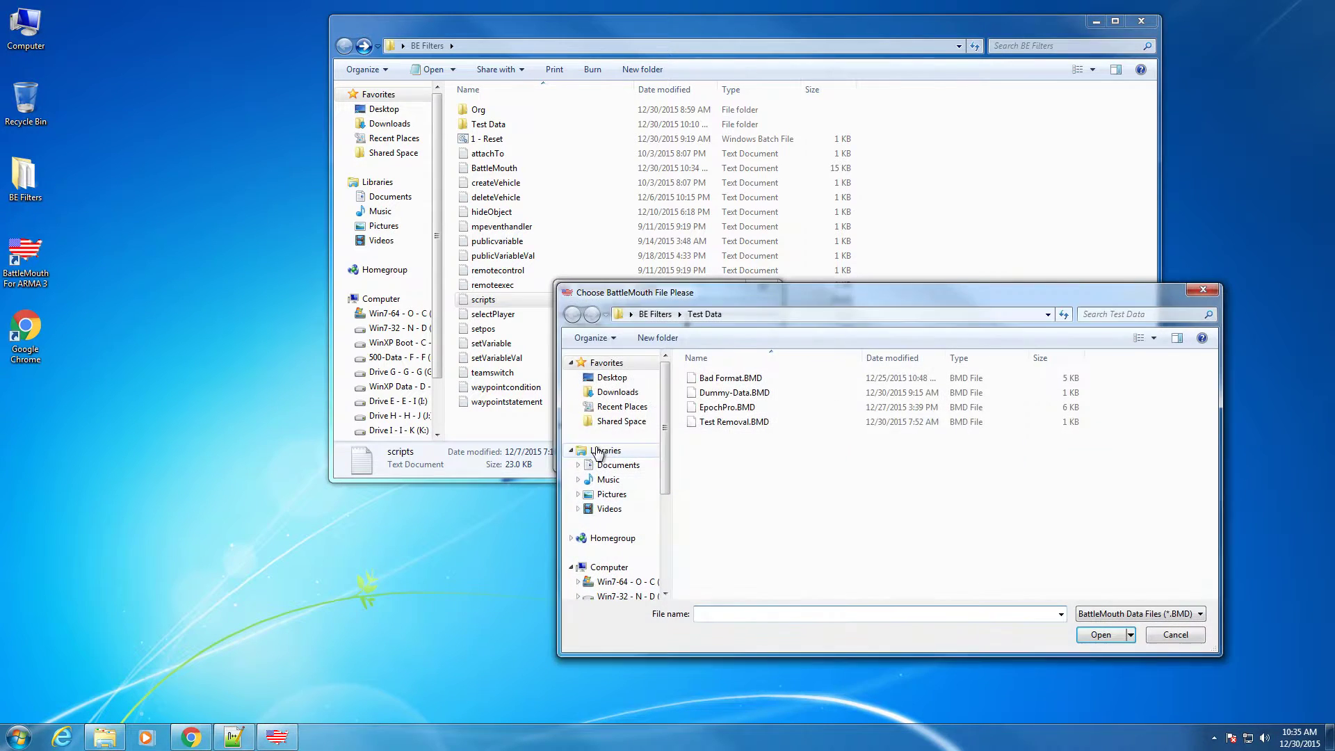
pyautogui.click(733, 393)
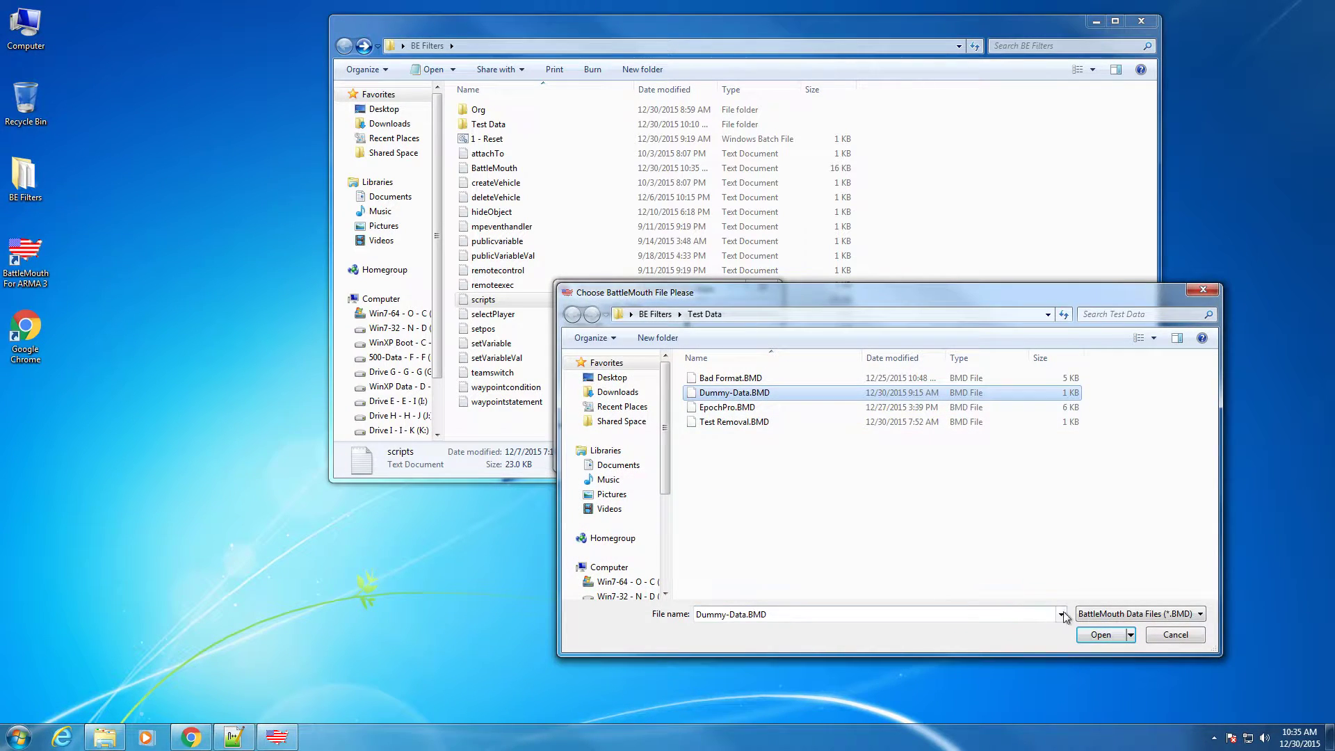
pyautogui.click(1100, 634)
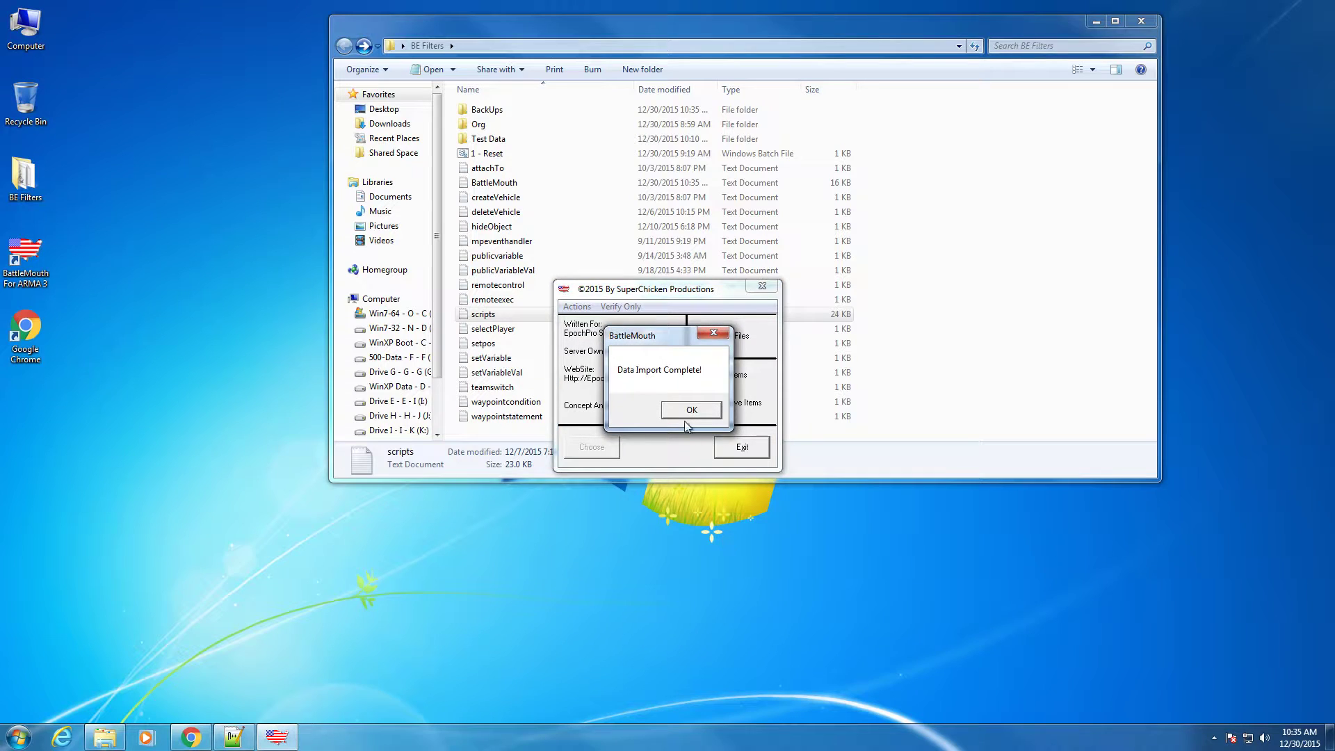
pyautogui.click(688, 411)
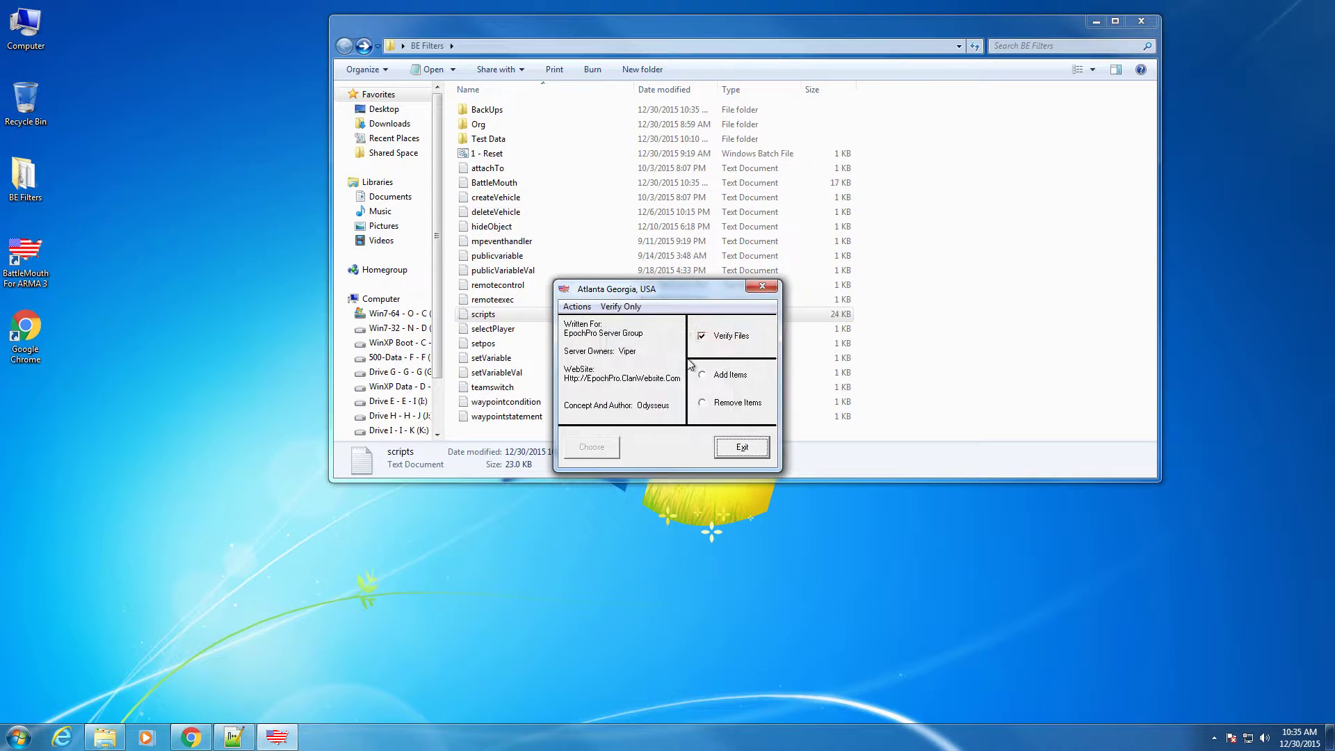
pyautogui.click(621, 15)
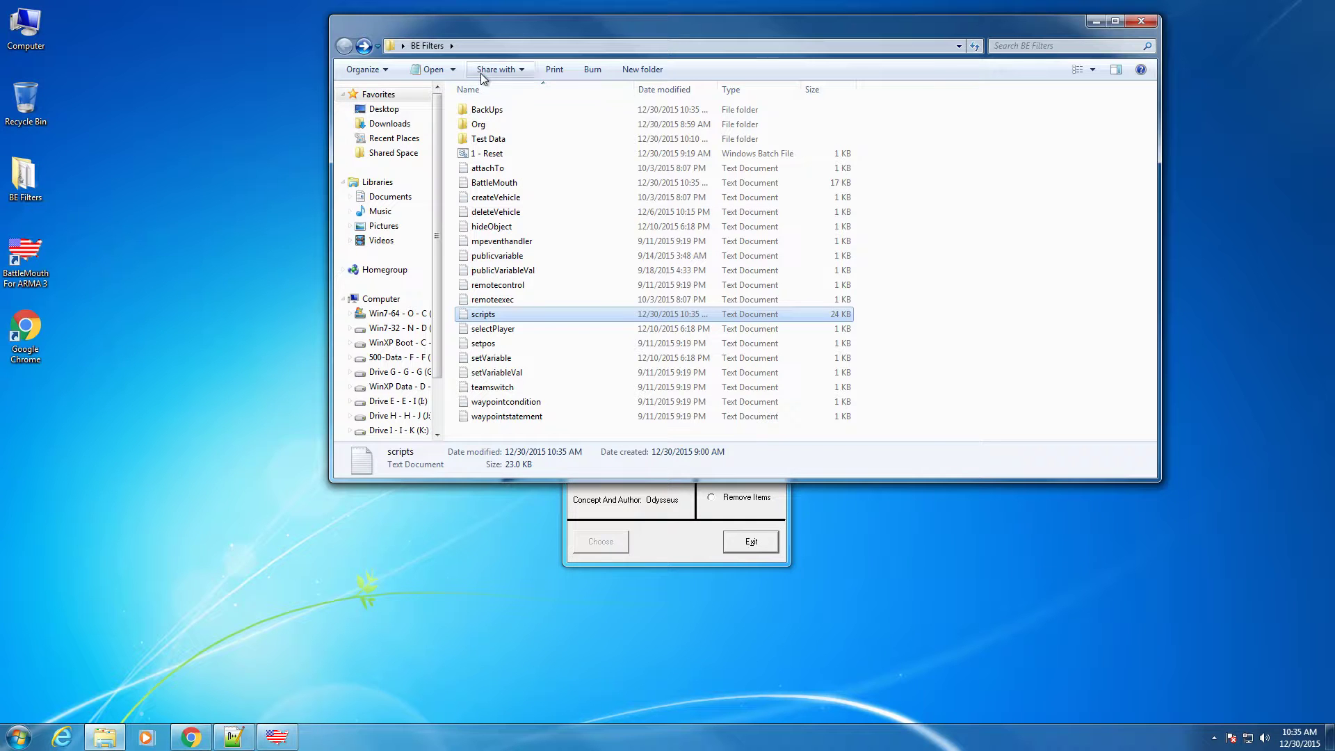
pyautogui.doubleClick(468, 112)
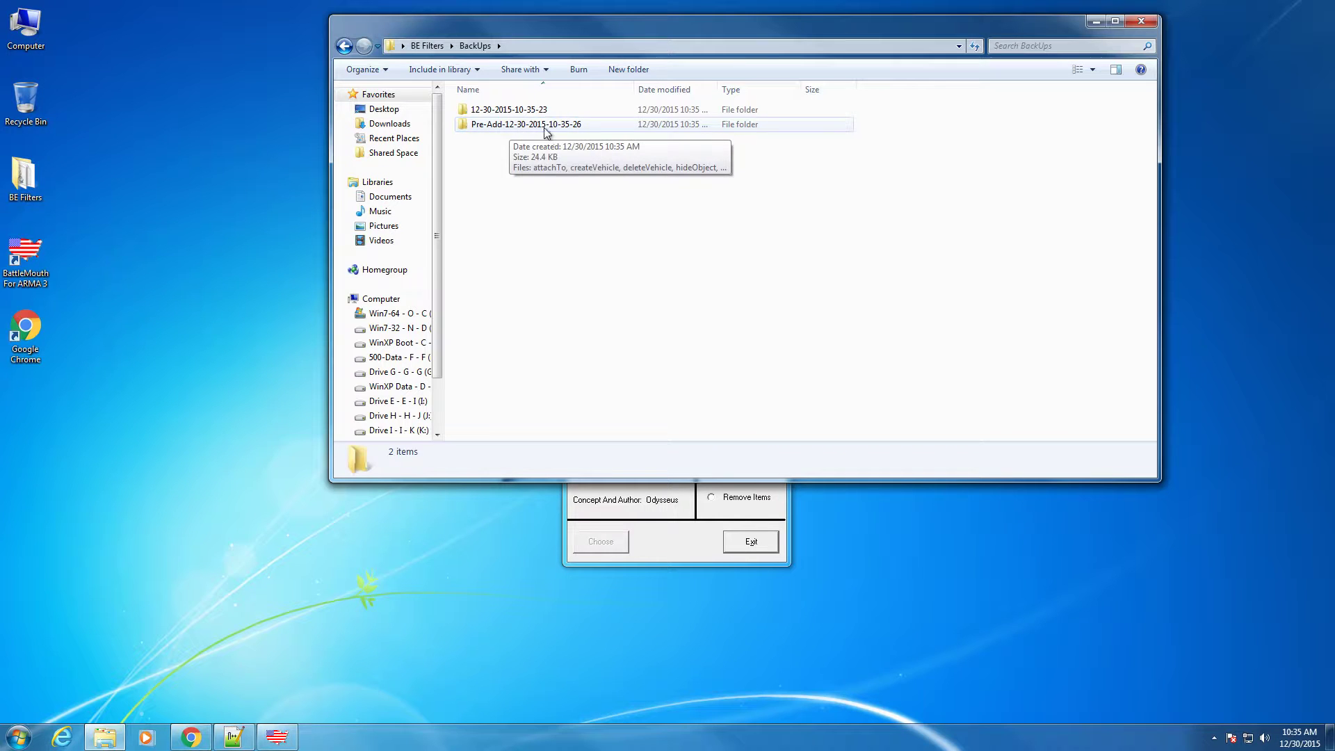
pyautogui.doubleClick(495, 112)
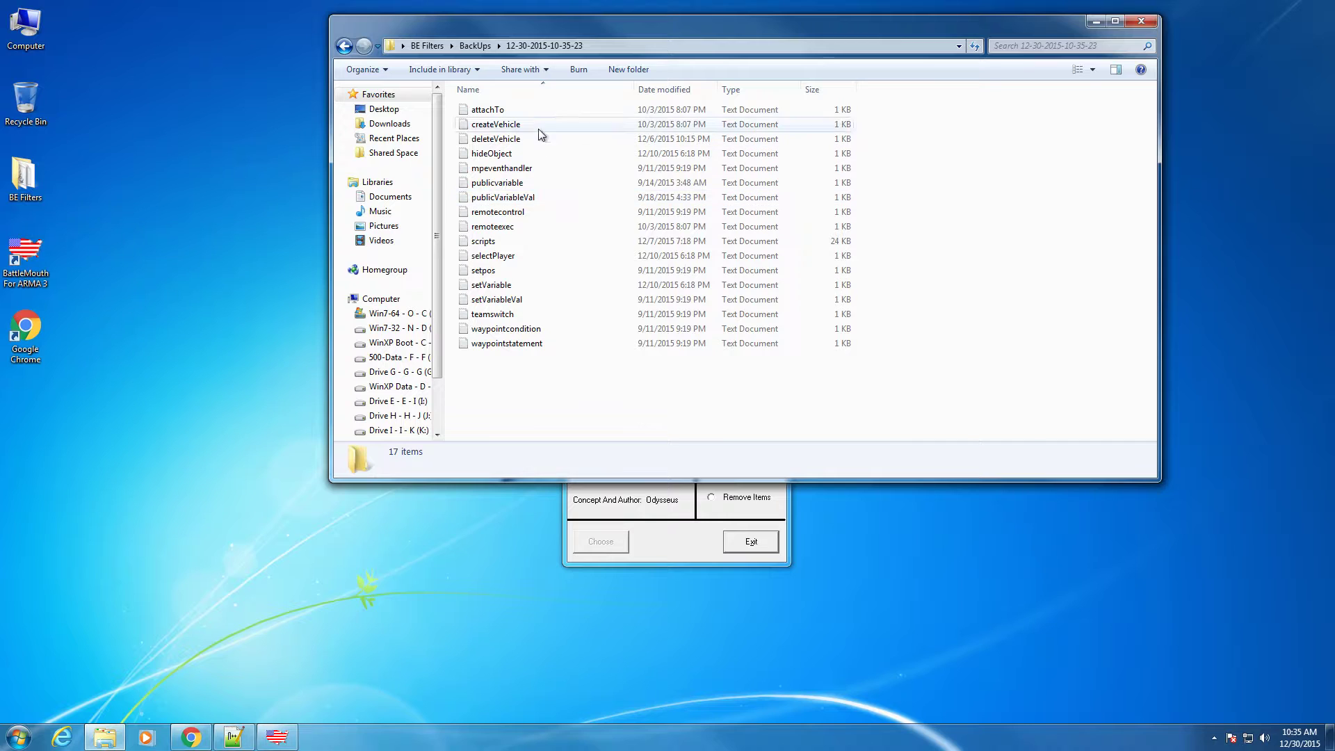
pyautogui.click(703, 244)
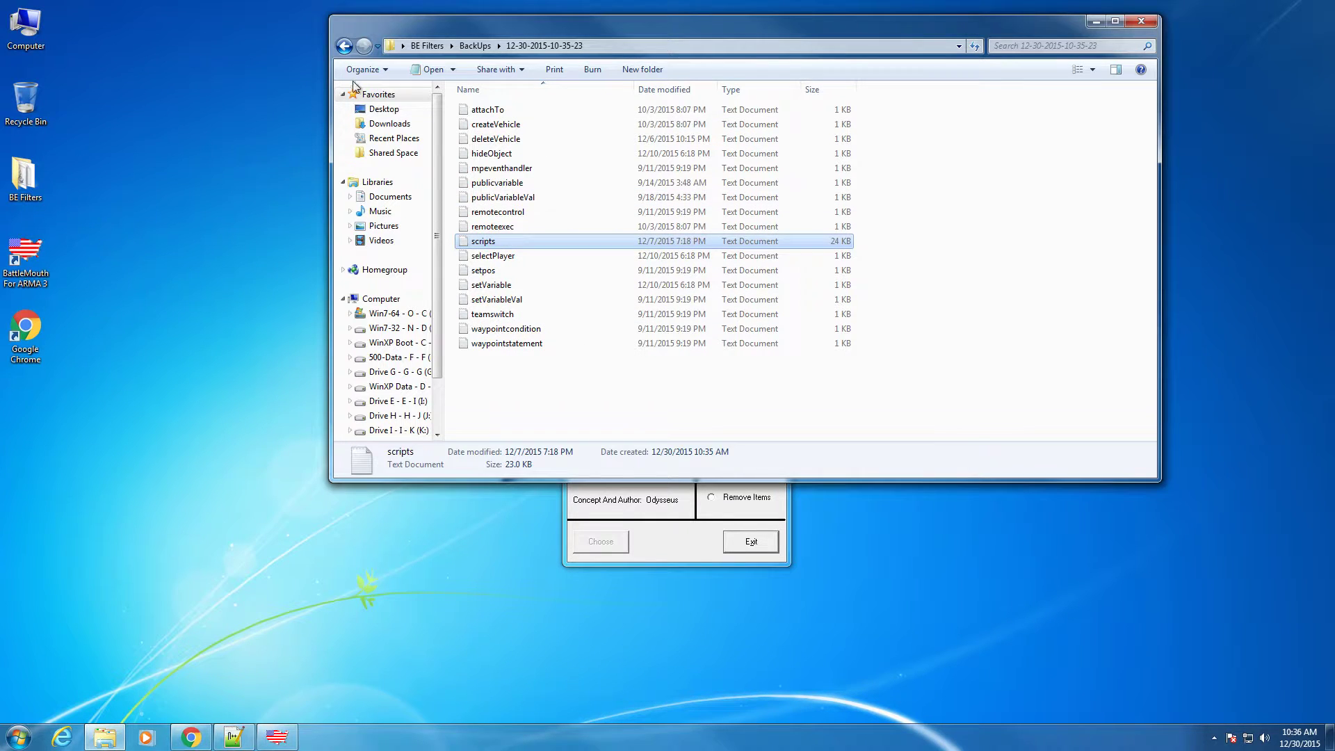
pyautogui.click(344, 46)
pyautogui.doubleClick(501, 124)
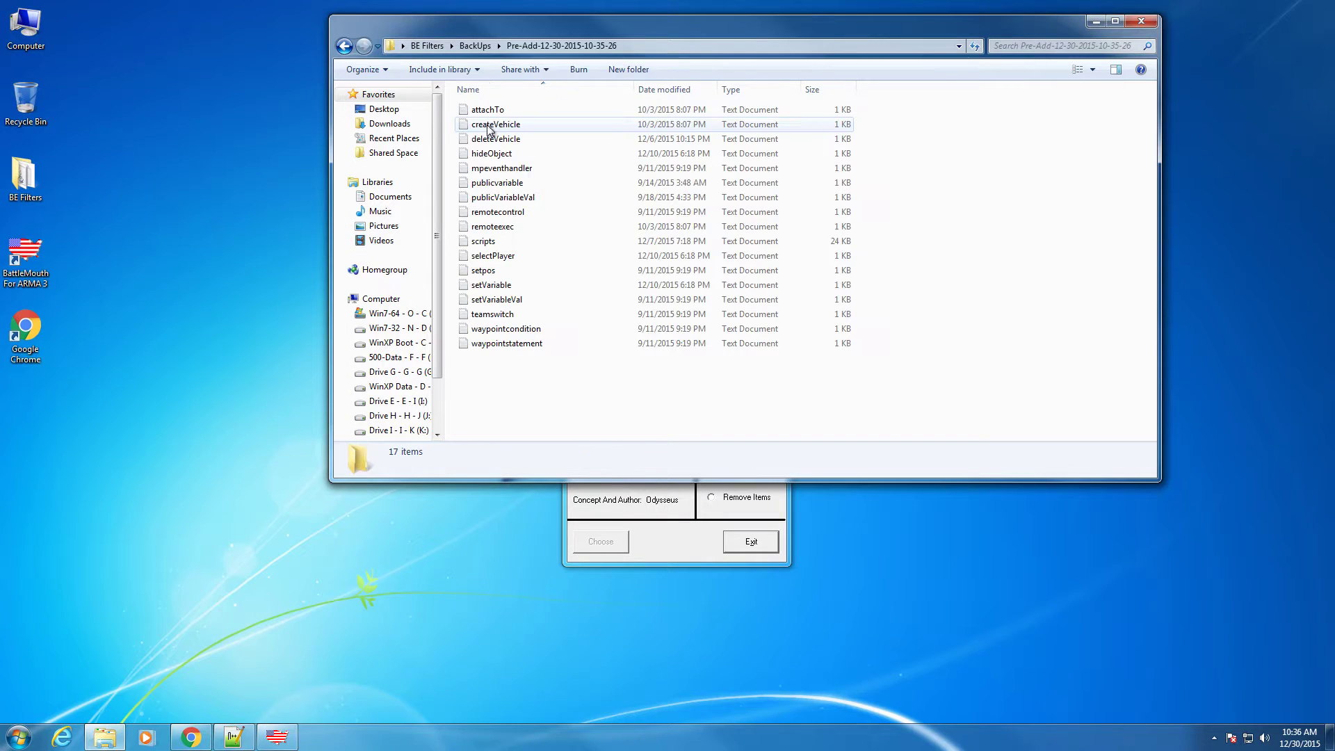
pyautogui.click(611, 243)
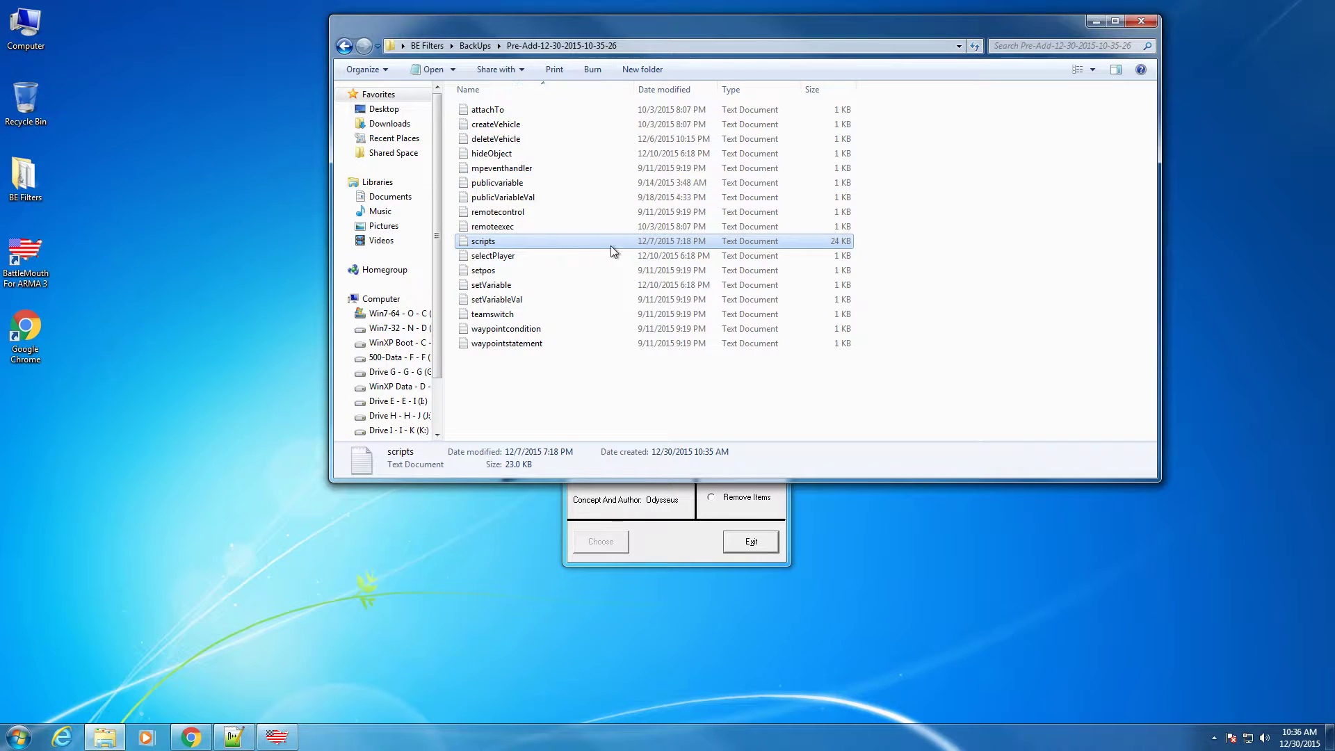
pyautogui.click(344, 46)
pyautogui.click(615, 308)
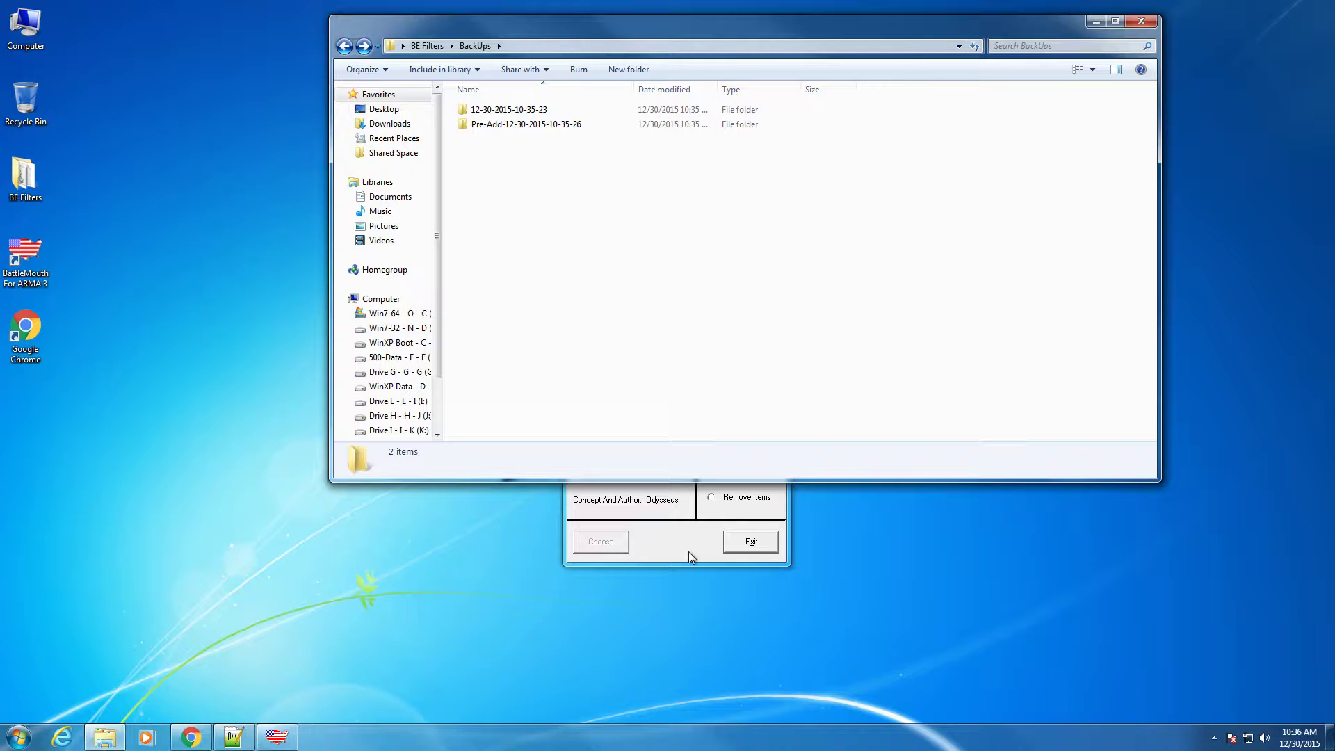
# Return to the BE Filters folder, open scripts.txt in Notepad++ and reload its modified contents
pyautogui.press('BackSpace')
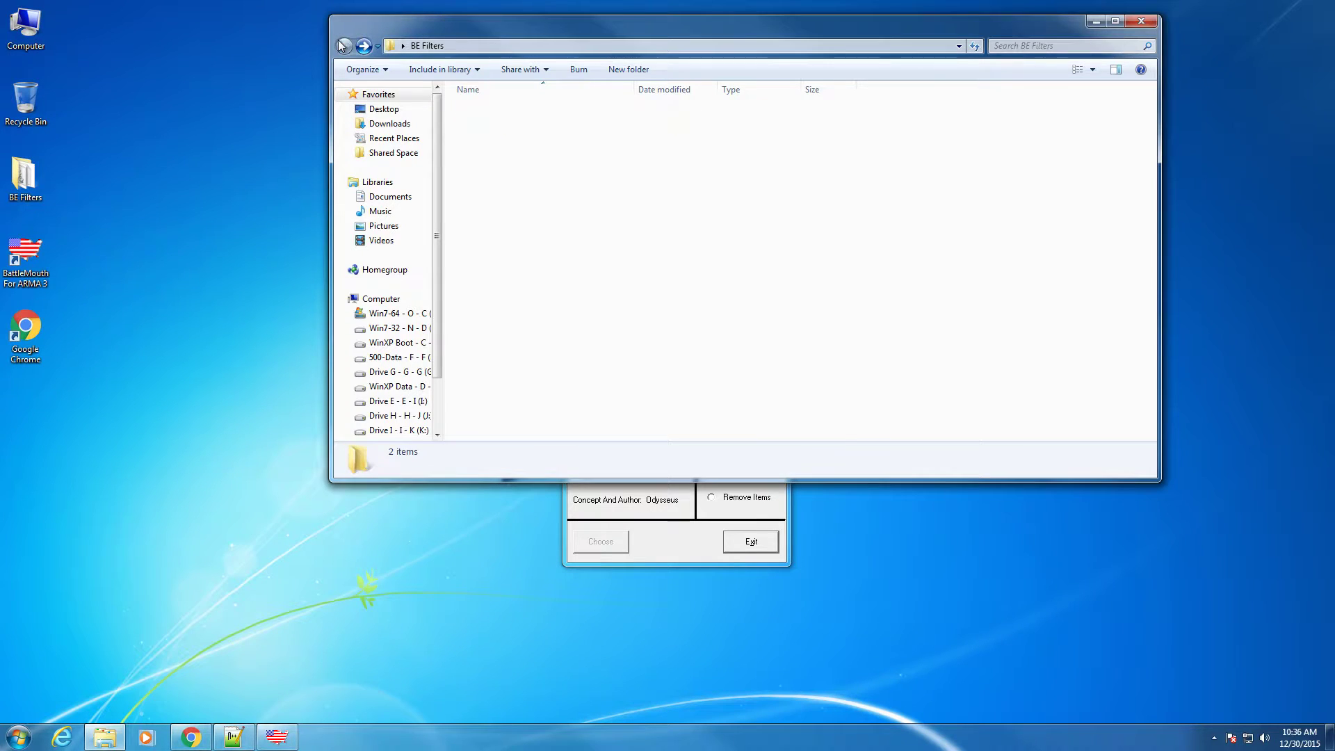
pyautogui.click(501, 317)
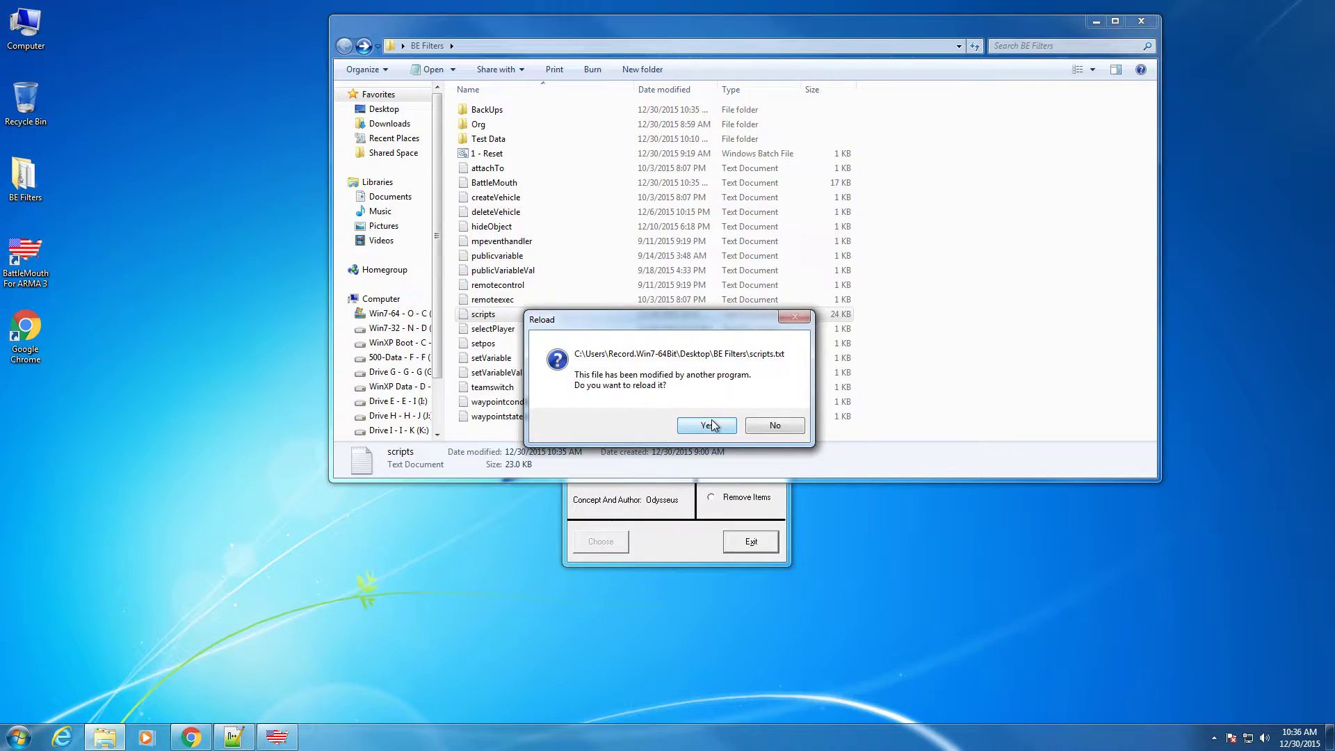
pyautogui.click(707, 426)
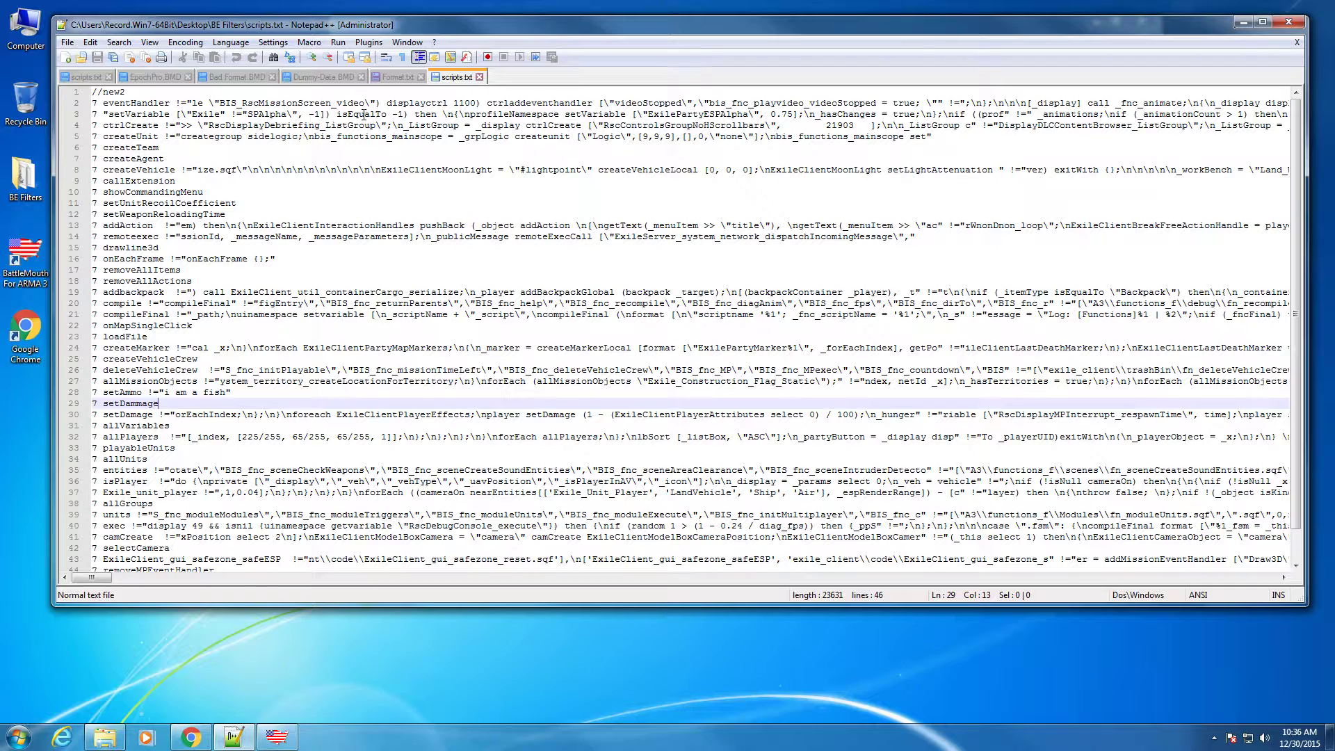
# Compare the original scripts.txt and Dummy-Data.BMD with the updated scripts.txt, and highlight line 28 in the updated file
pyautogui.click(86, 76)
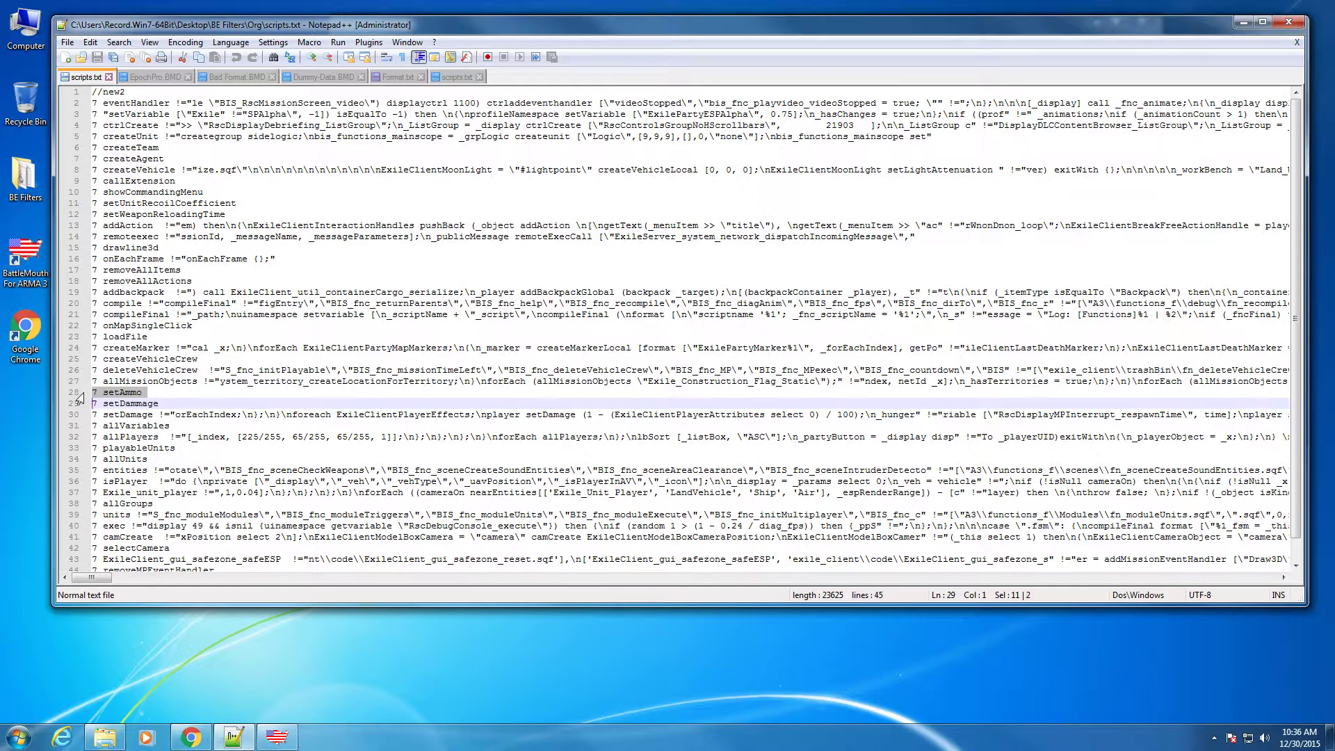
pyautogui.click(324, 72)
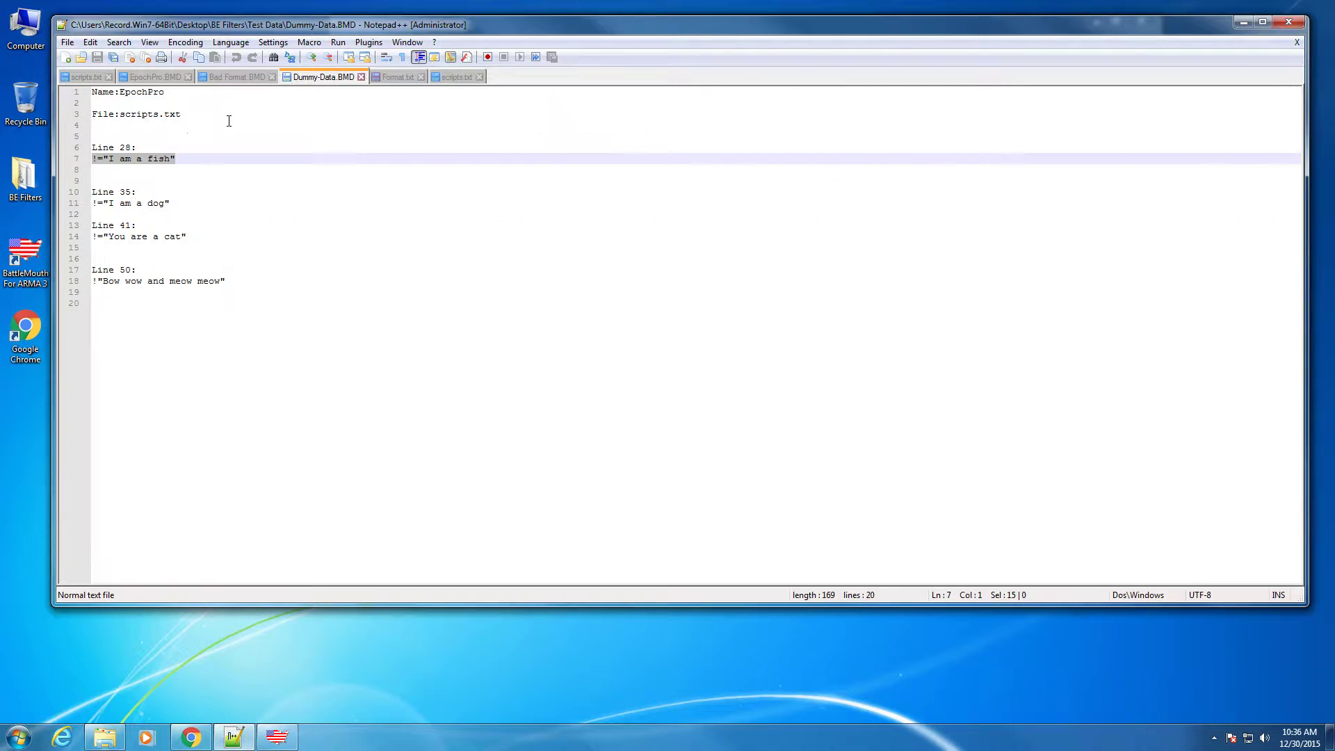
pyautogui.click(459, 78)
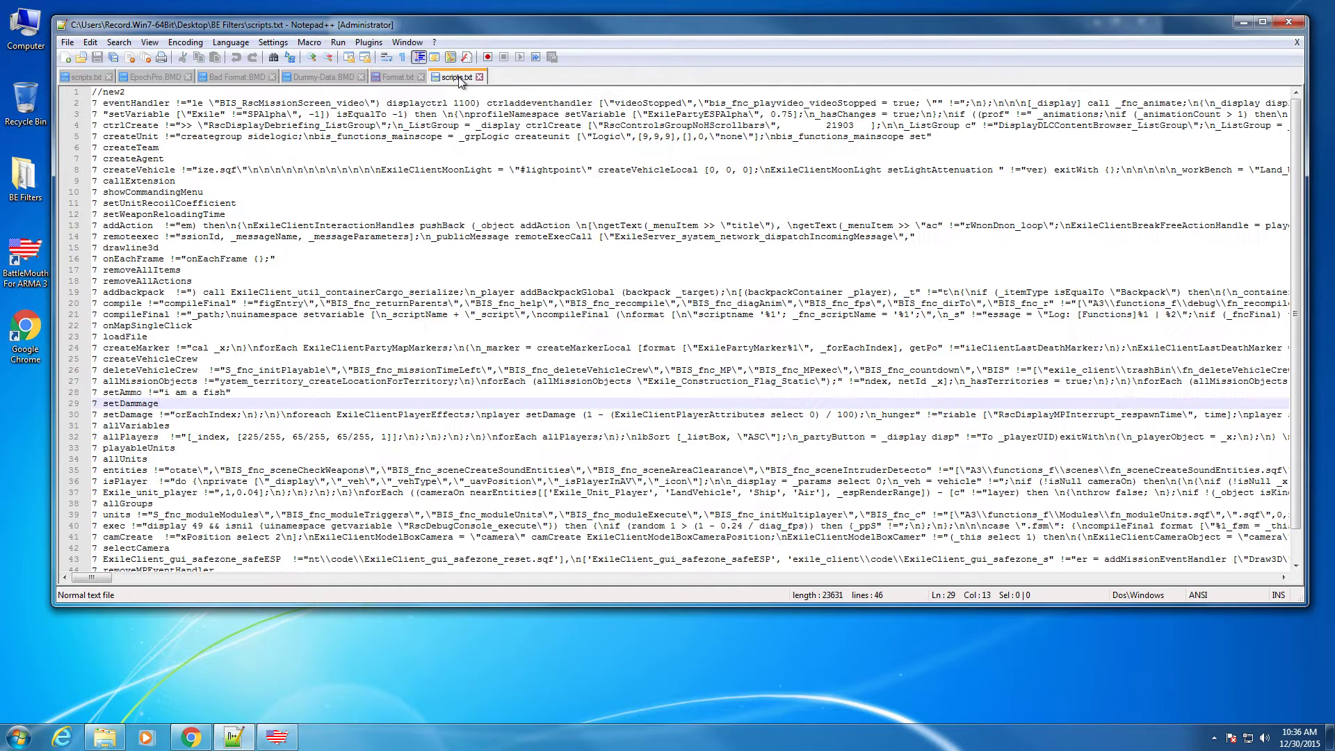
pyautogui.click(70, 397)
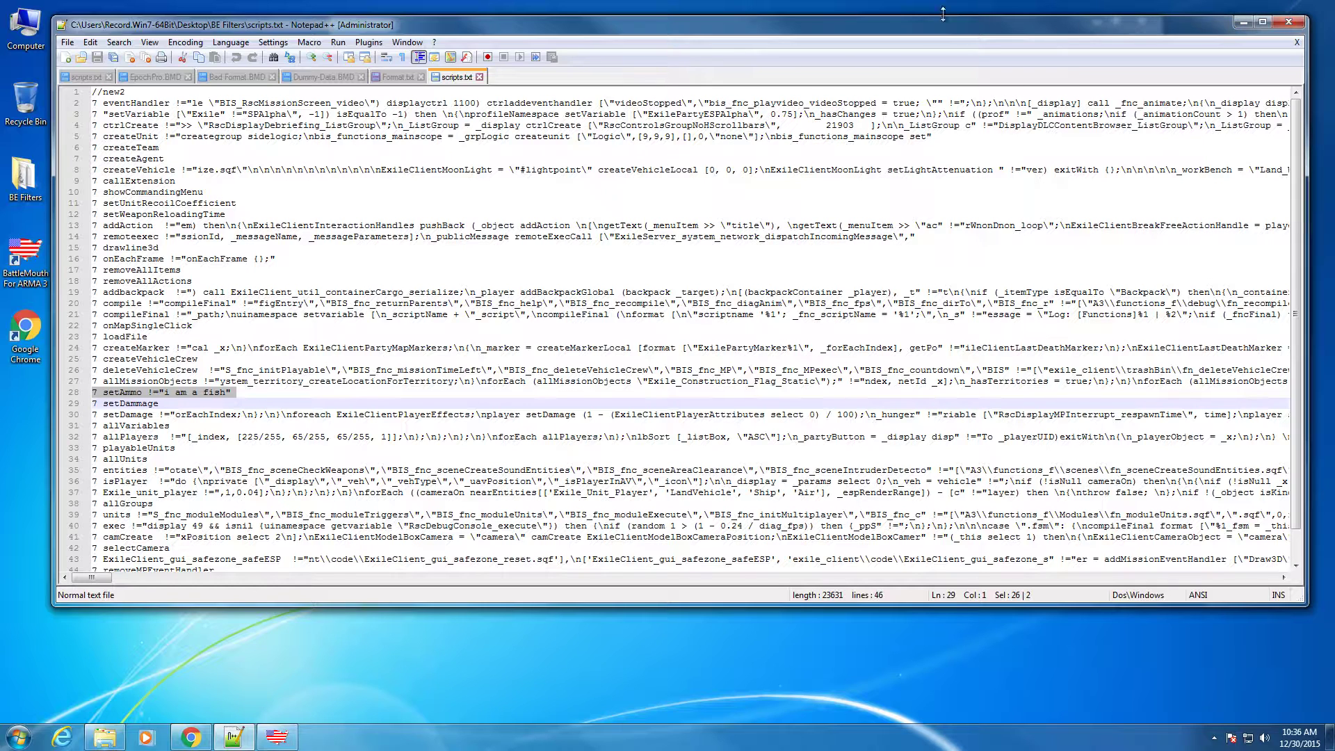
# Check the Line 35 entry in Dummy-Data.BMD and highlight !="i am a dog" at the end of line 35 in the updated scripts.txt
pyautogui.click(325, 77)
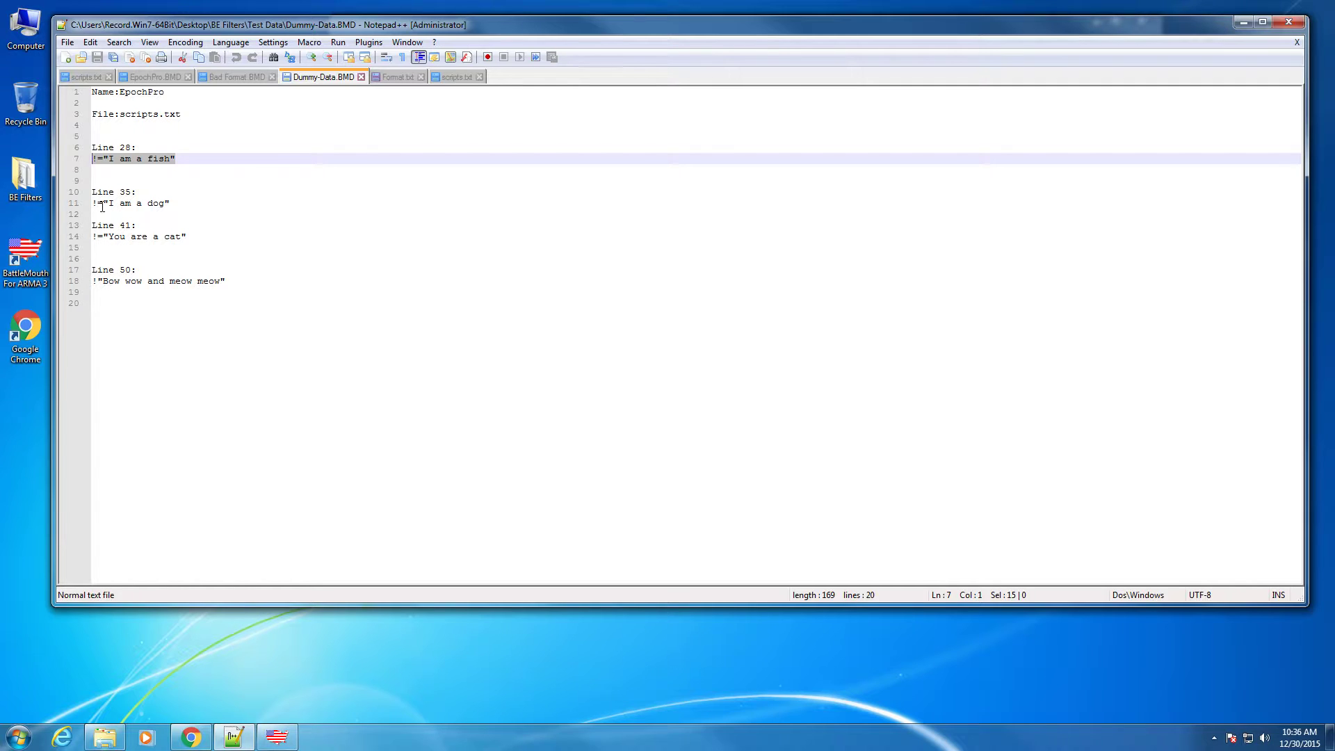
pyautogui.click(456, 77)
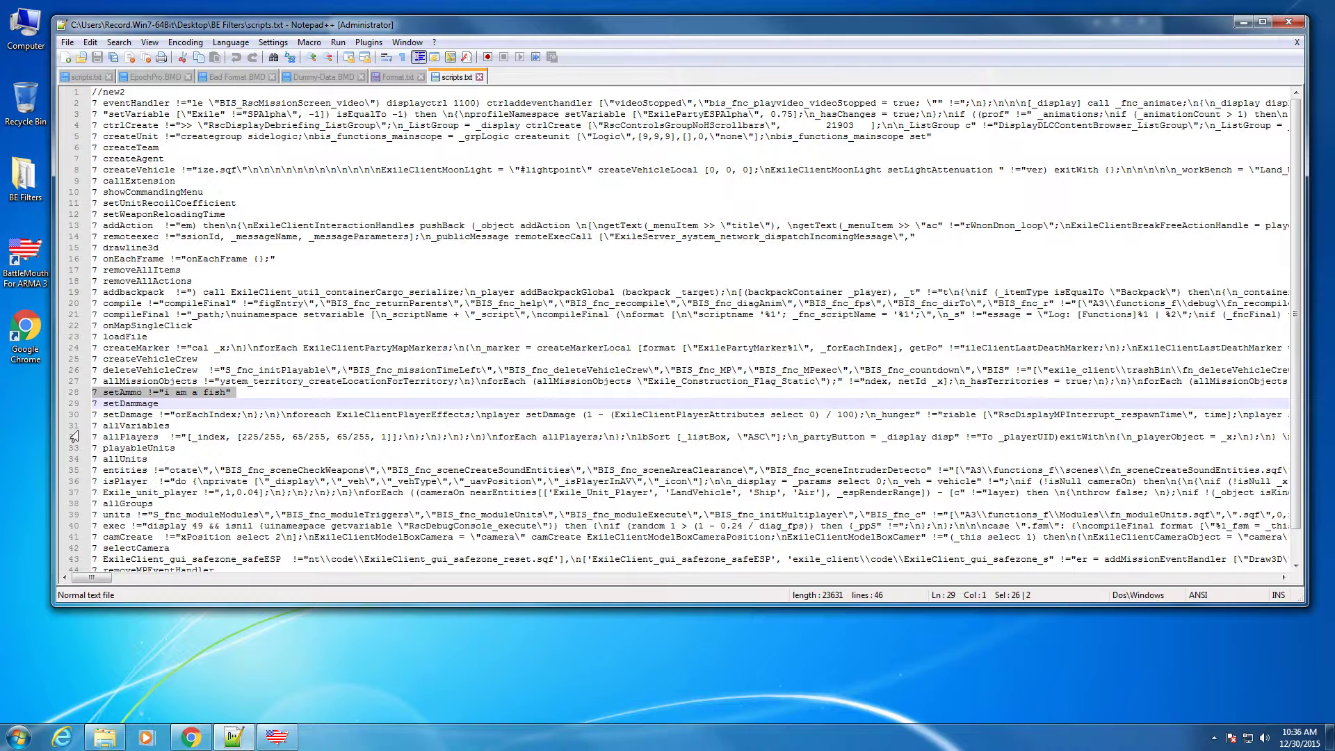
pyautogui.scroll(-1, 73, 436)
pyautogui.click(119, 436)
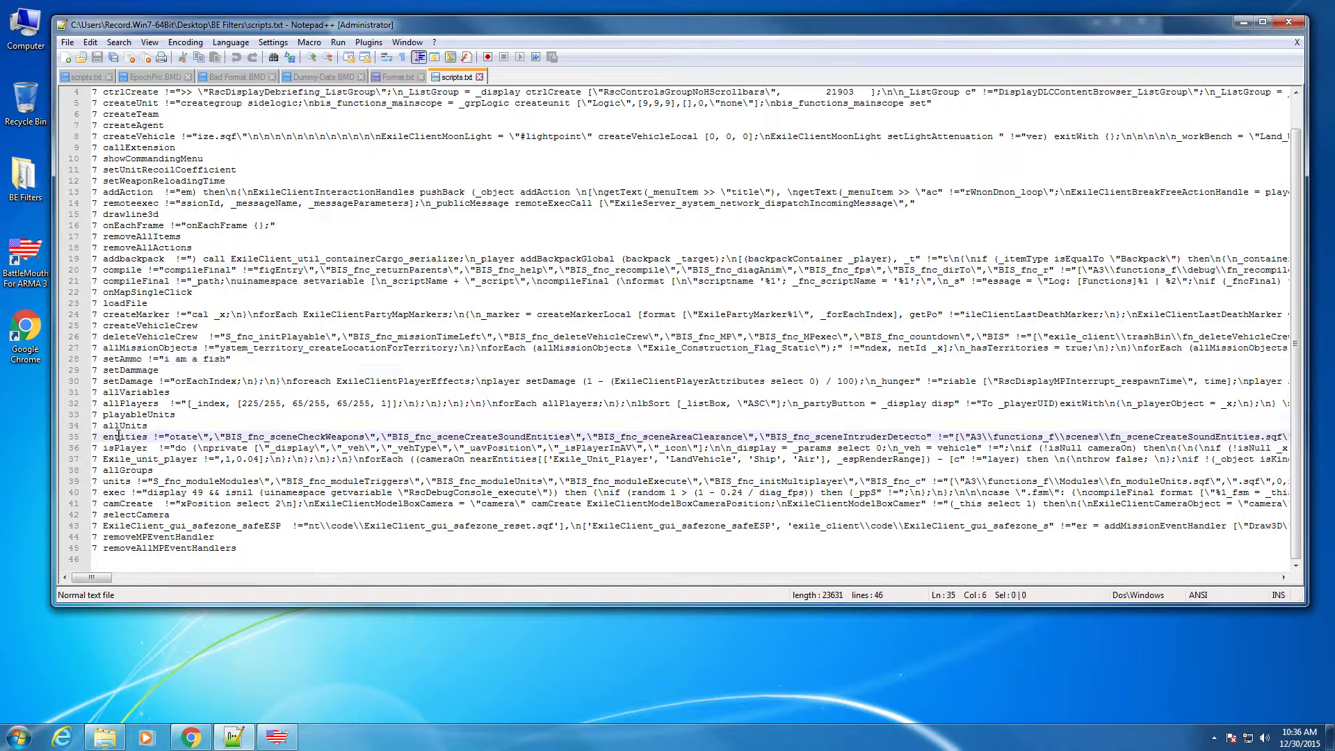
pyautogui.press('End')
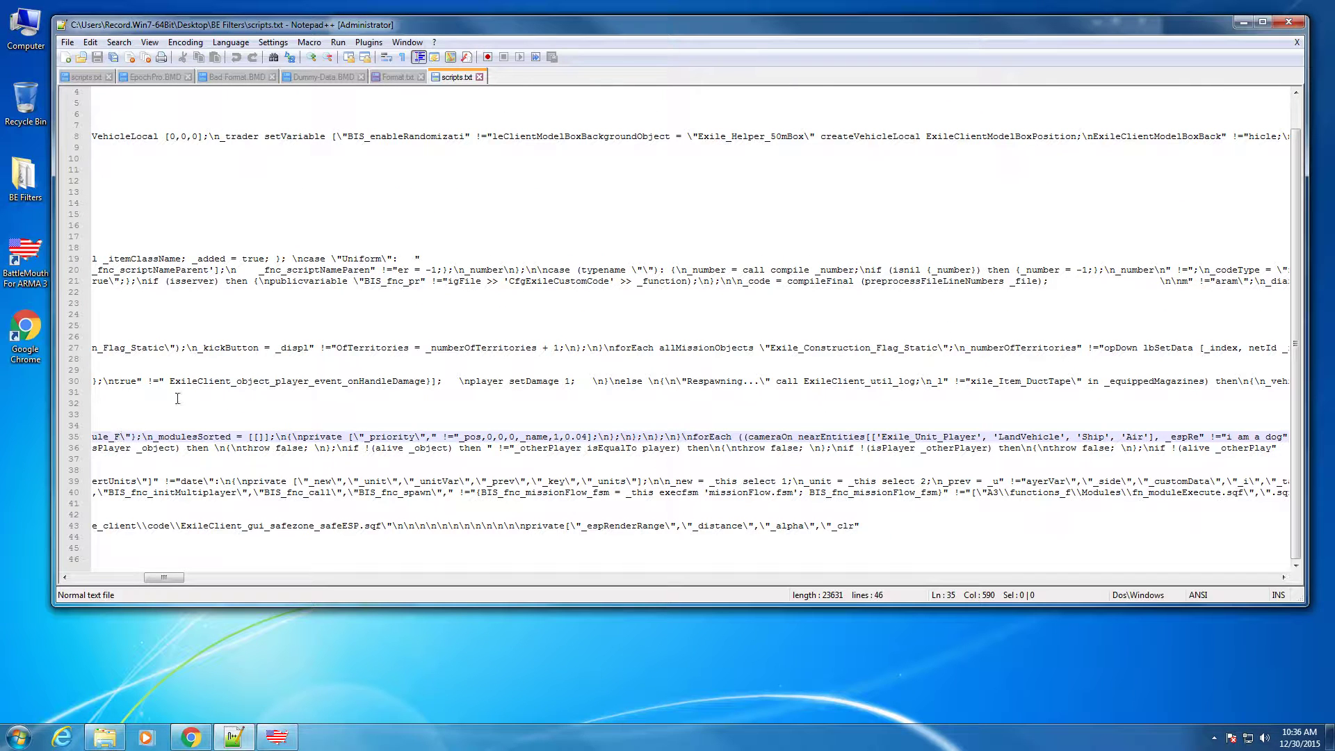
pyautogui.moveTo(1206, 436); pyautogui.dragTo(1292, 438)
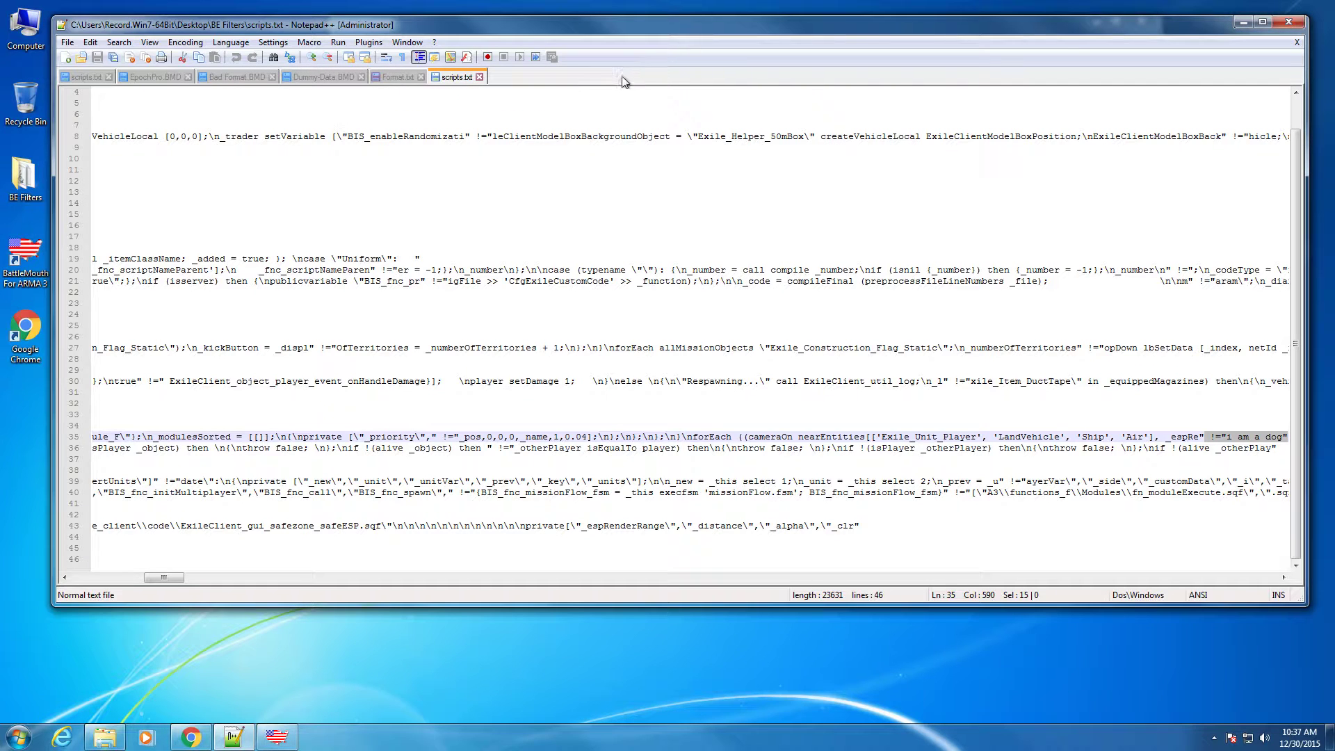
# Go back to the folder window and open Test Removal.BMD from the Test Data folder in Notepad++
pyautogui.click(1243, 23)
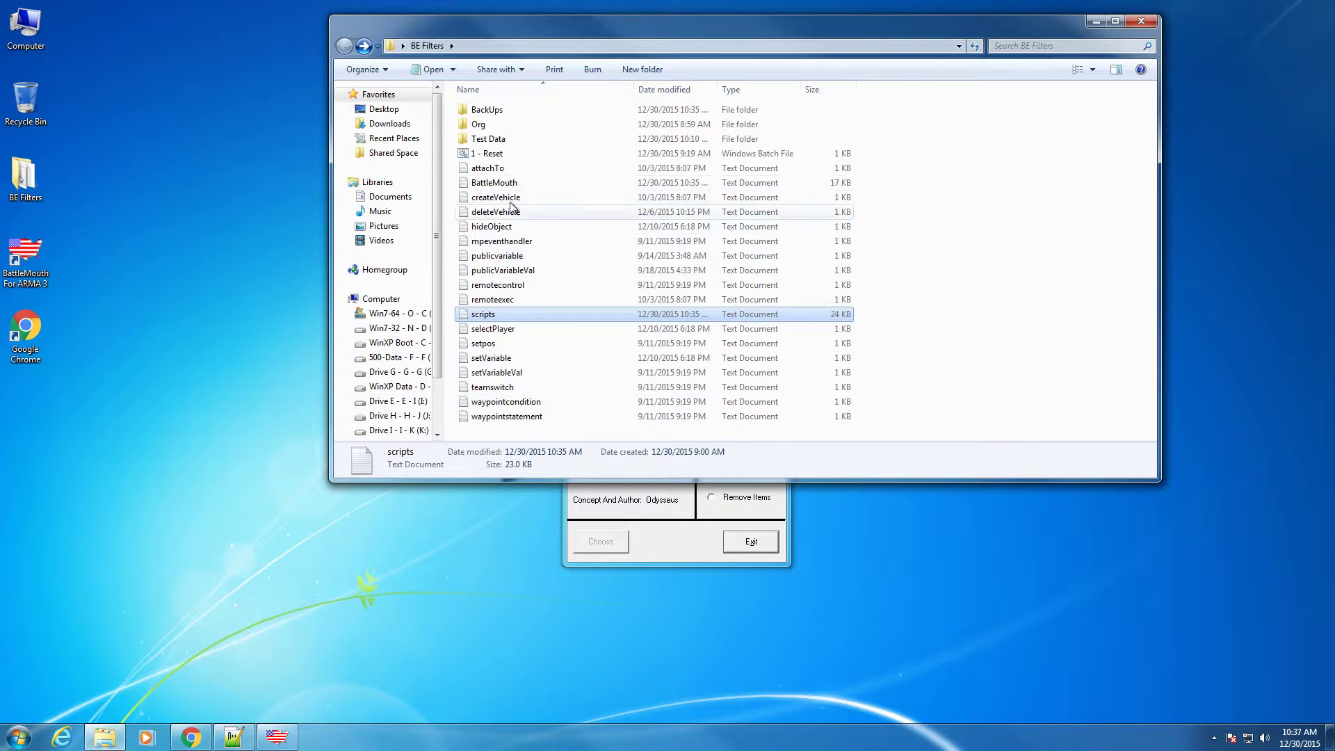
pyautogui.doubleClick(466, 142)
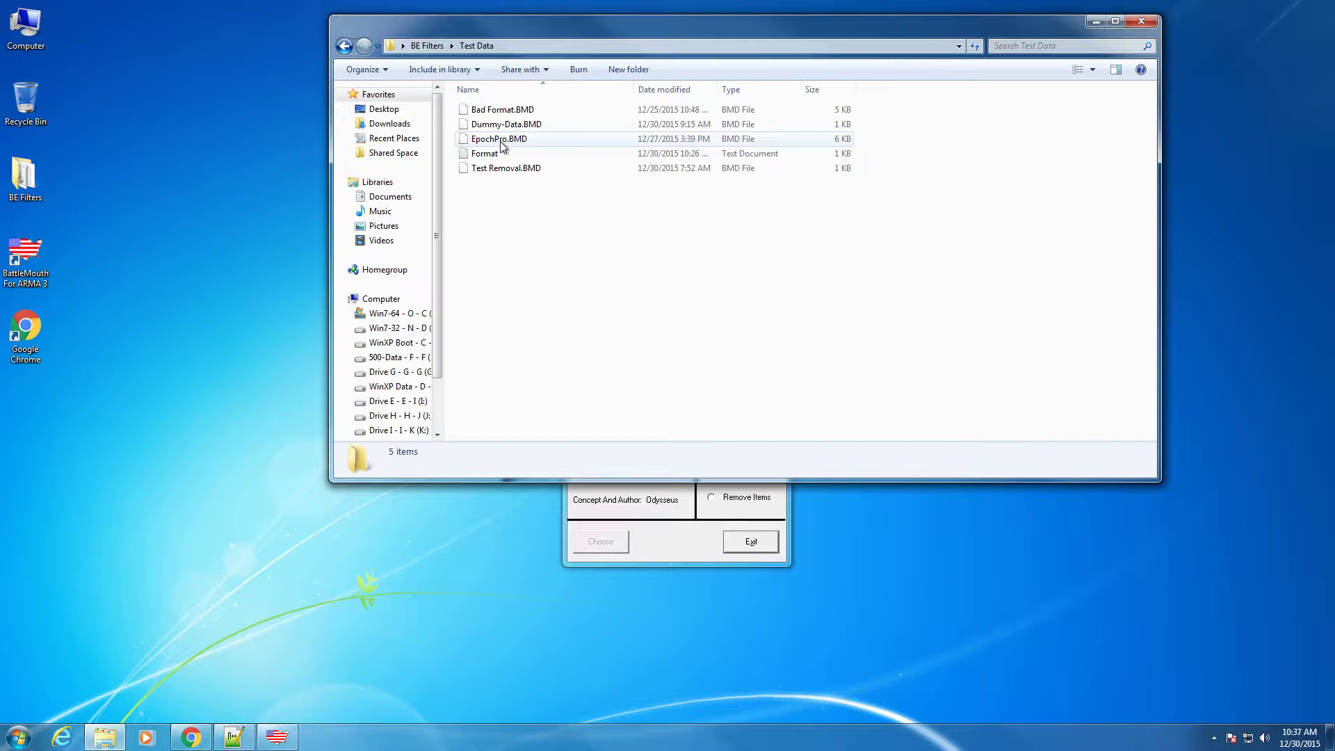
pyautogui.rightClick(500, 169)
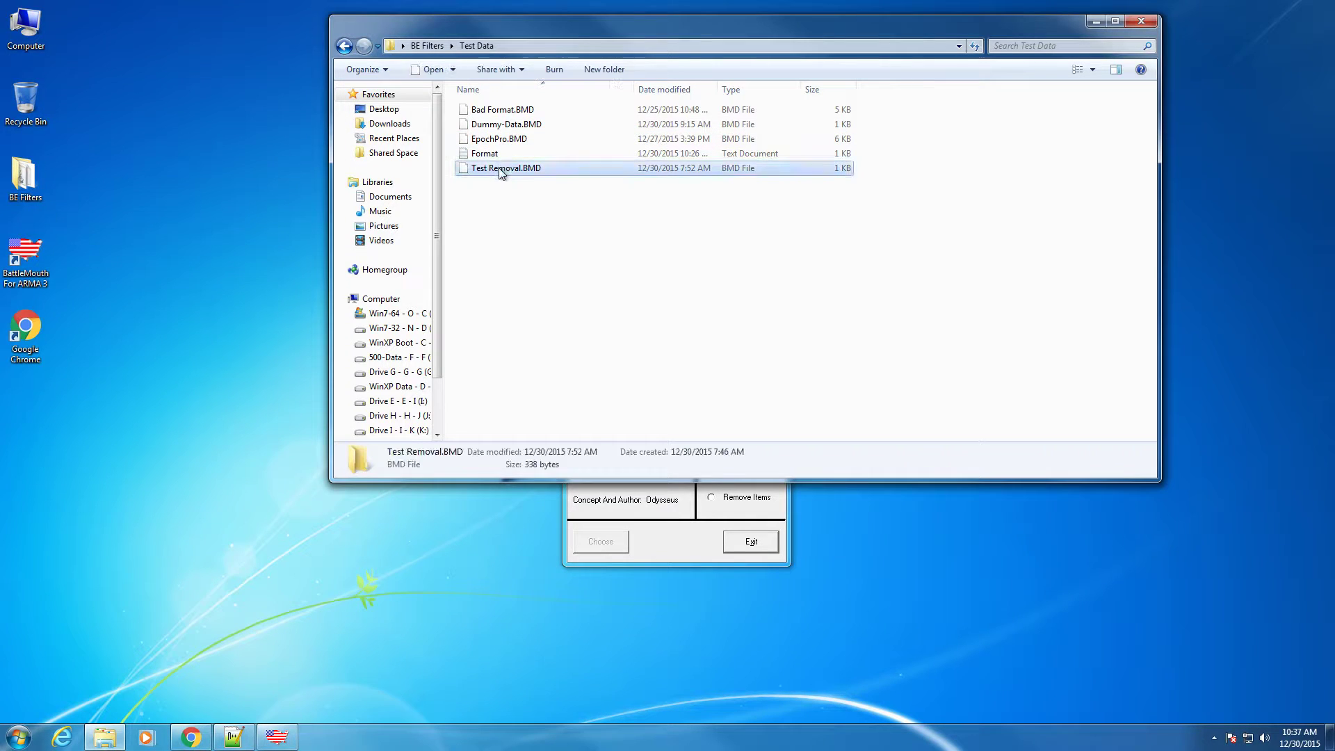
pyautogui.click(574, 241)
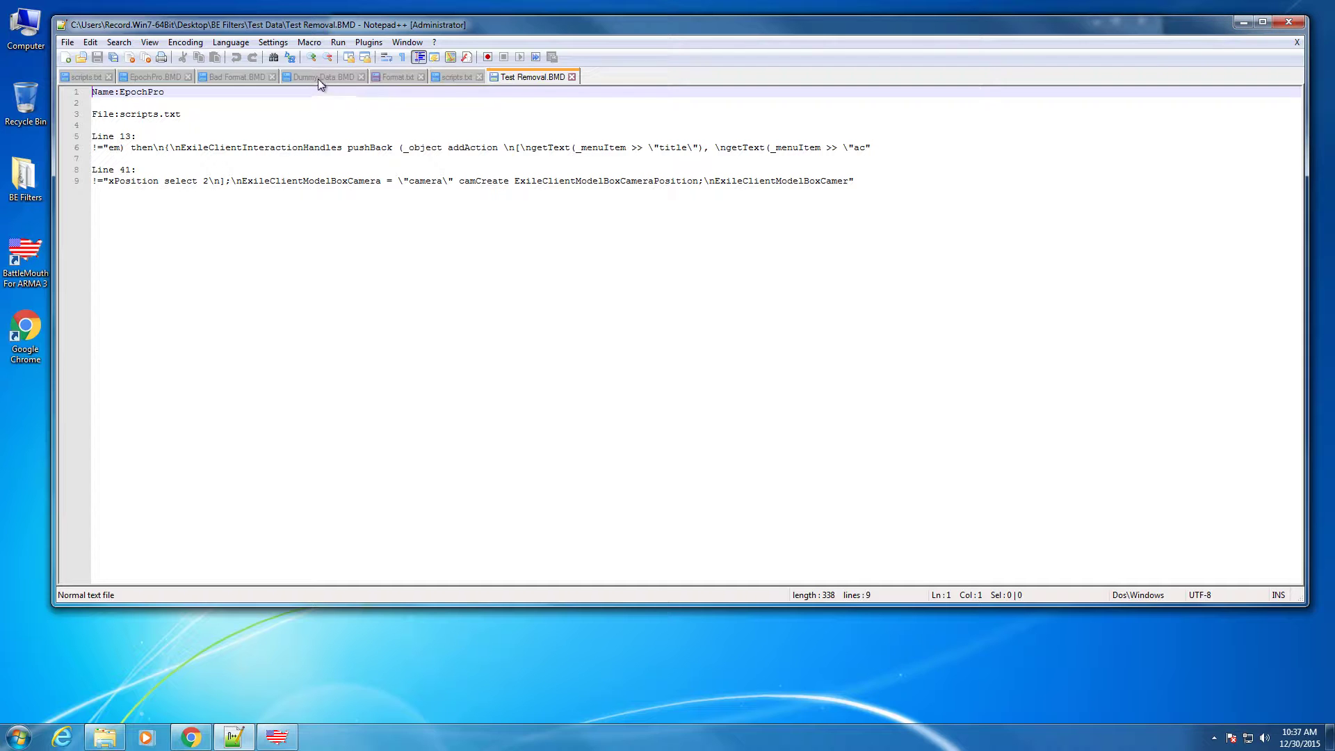
# Highlight line 13 in the updated scripts.txt and part of the Line 13 filter in Test Removal.BMD to compare them
pyautogui.click(449, 78)
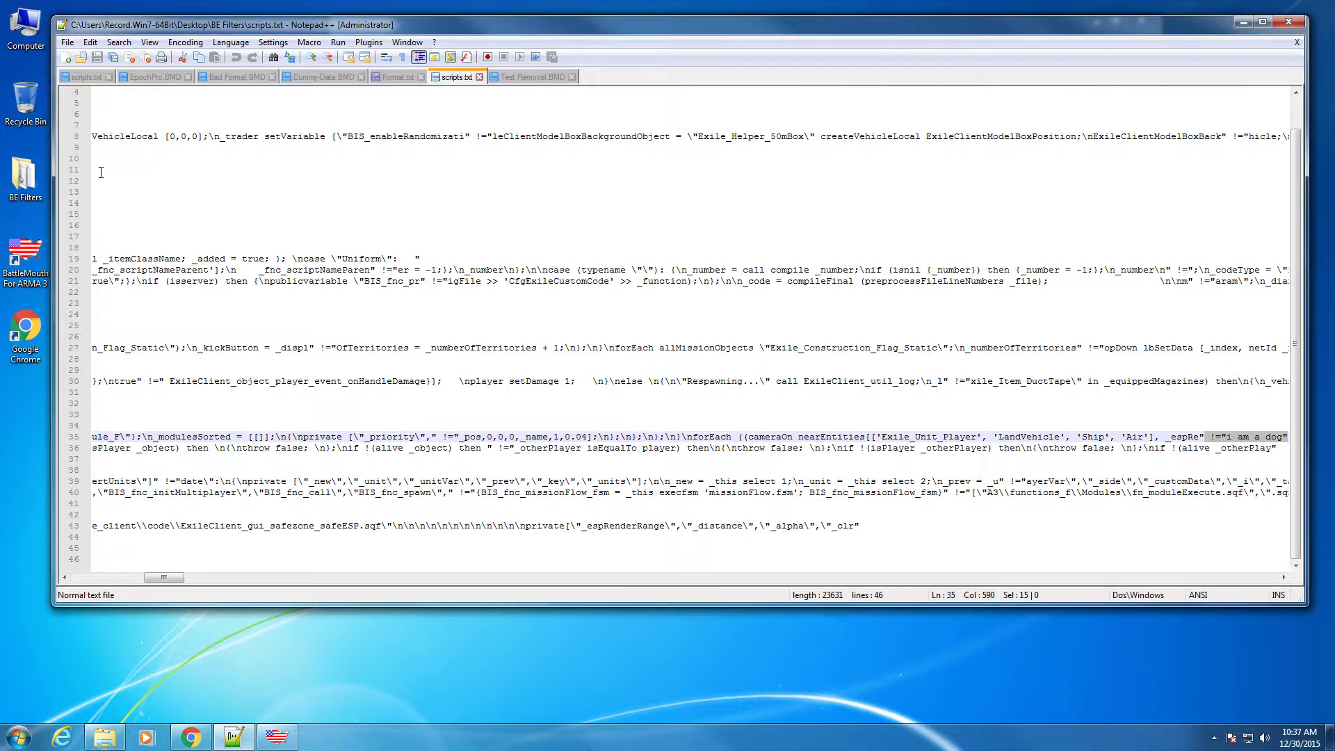
pyautogui.scroll(1, 116, 190)
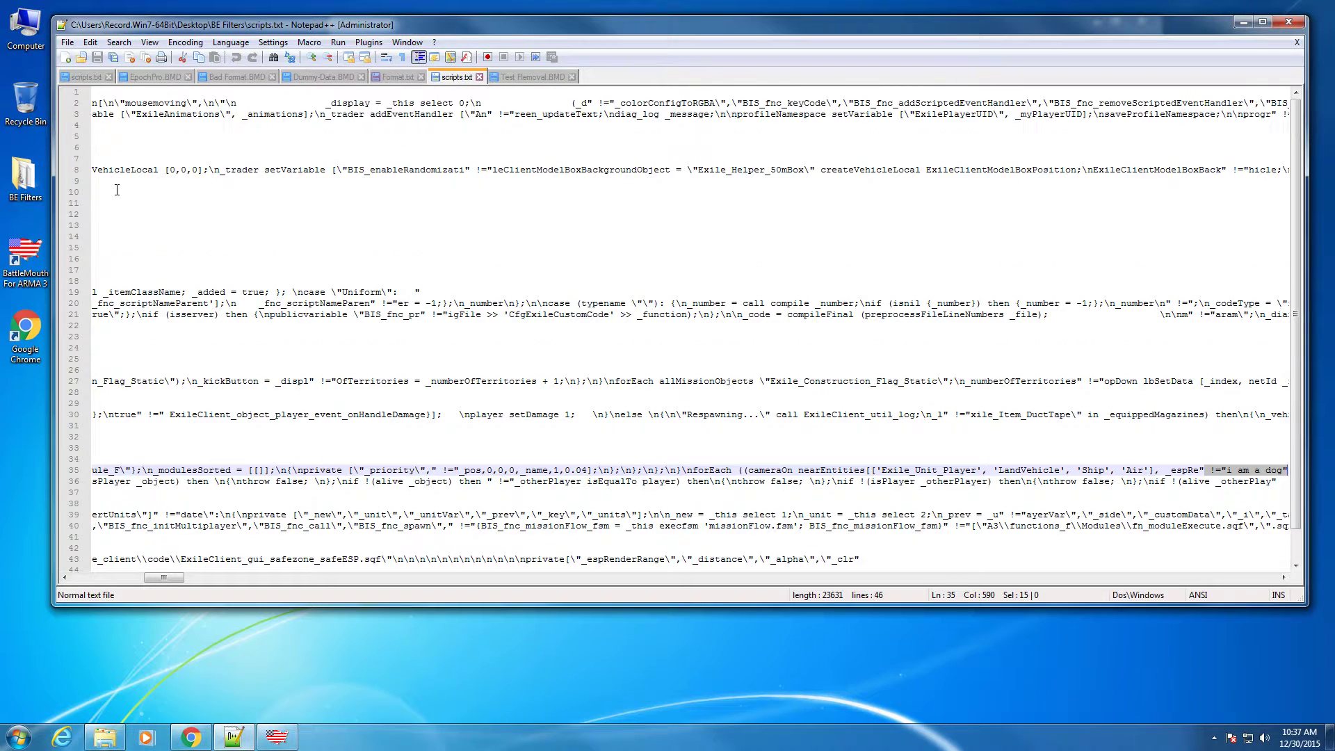
pyautogui.click(69, 226)
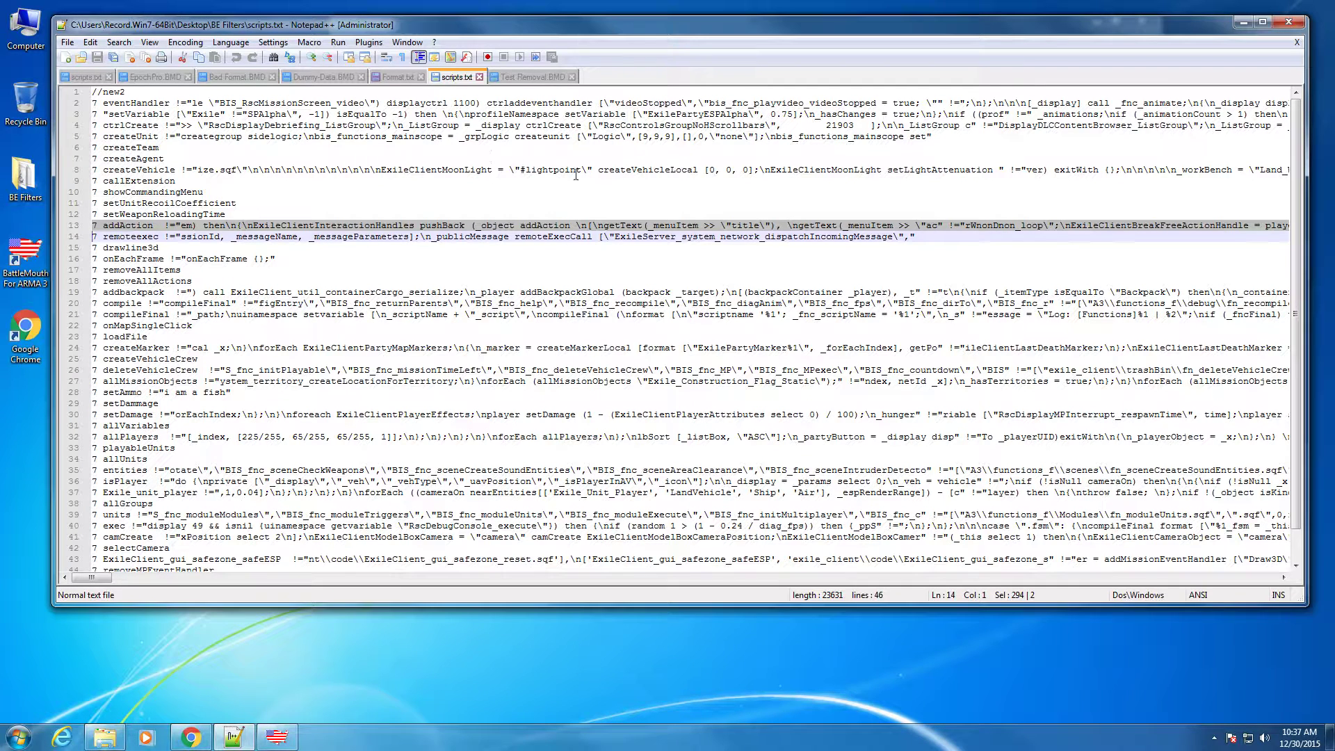
pyautogui.click(521, 78)
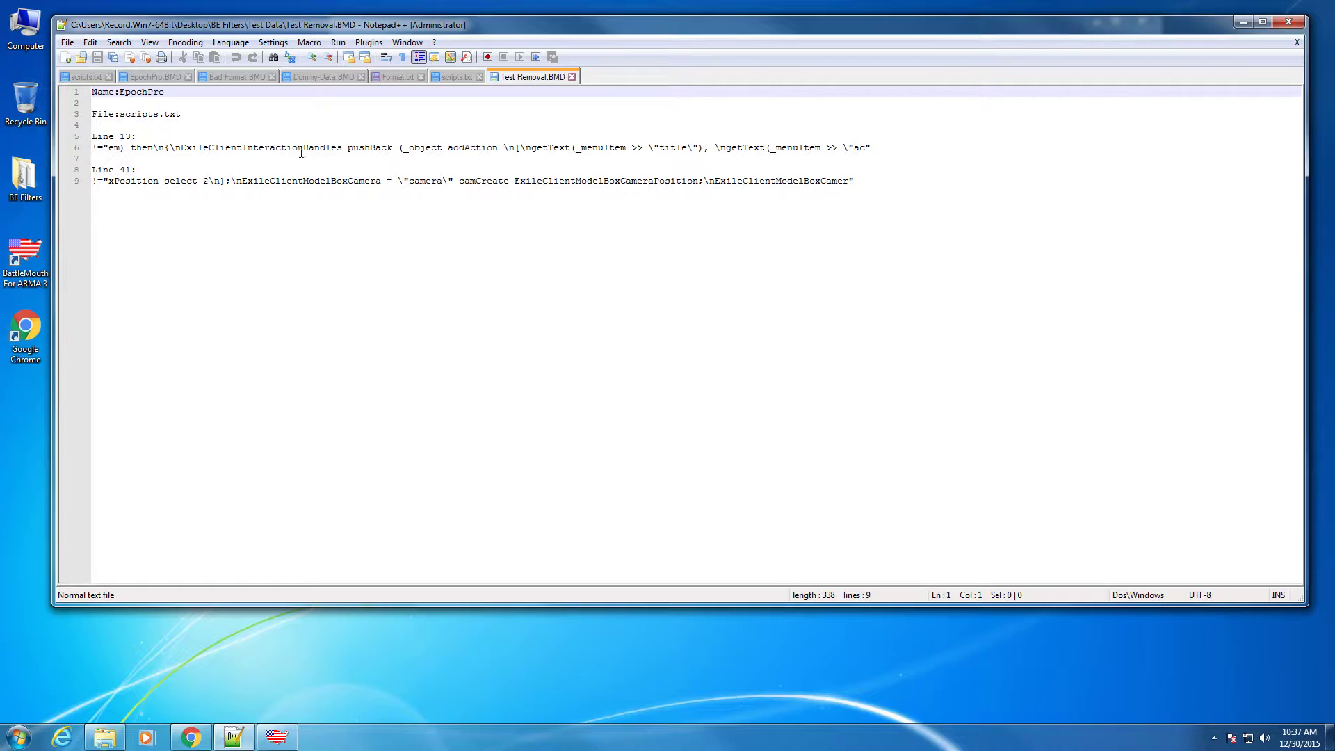
pyautogui.moveTo(179, 148); pyautogui.dragTo(365, 148)
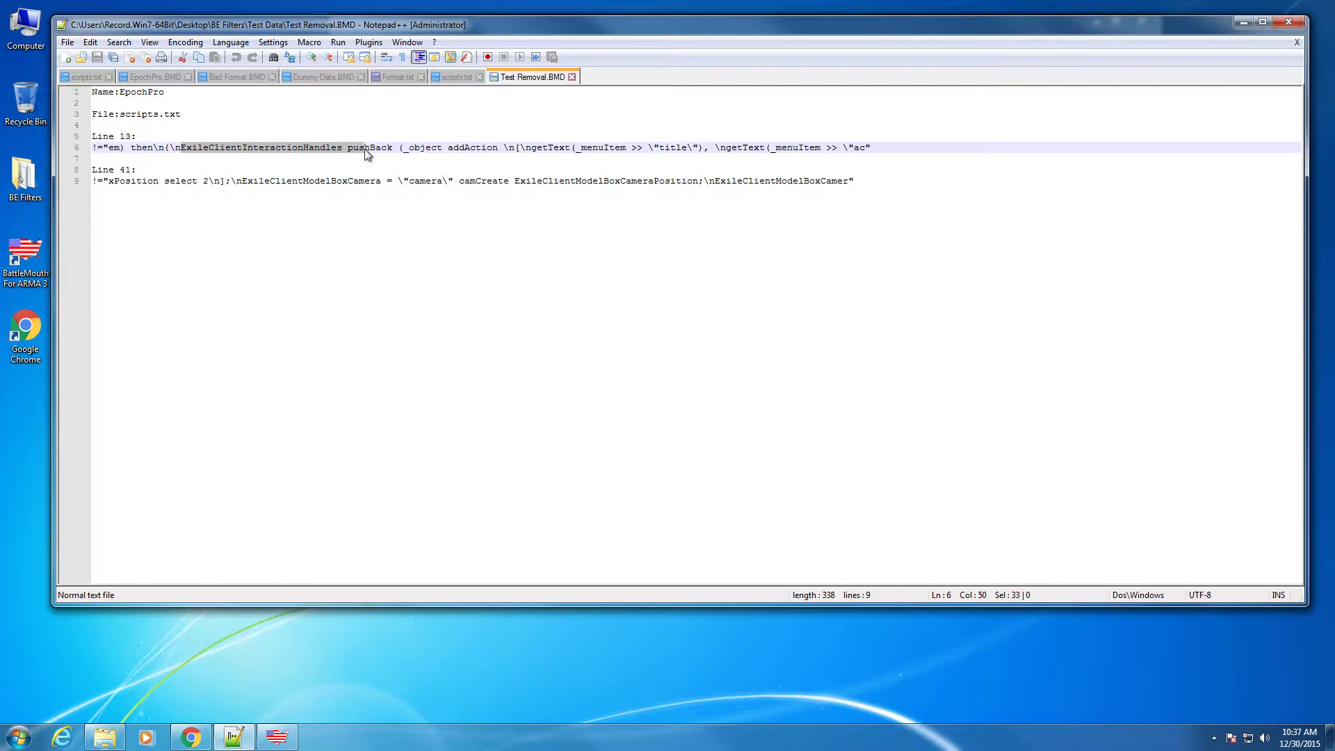
# Compare where the line 13 filter ends in scripts.txt and Test Removal.BMD, and review the entries in Dummy-Data.BMD
pyautogui.click(450, 78)
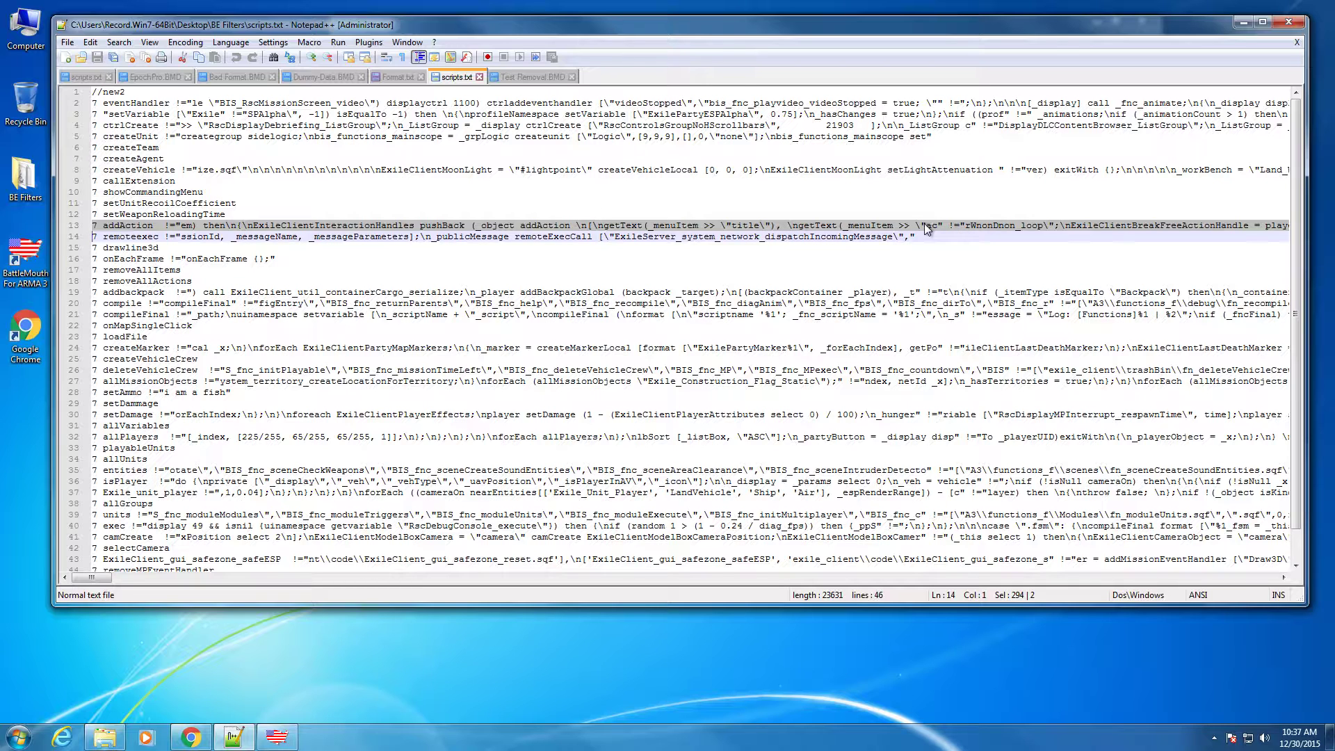
pyautogui.click(949, 226)
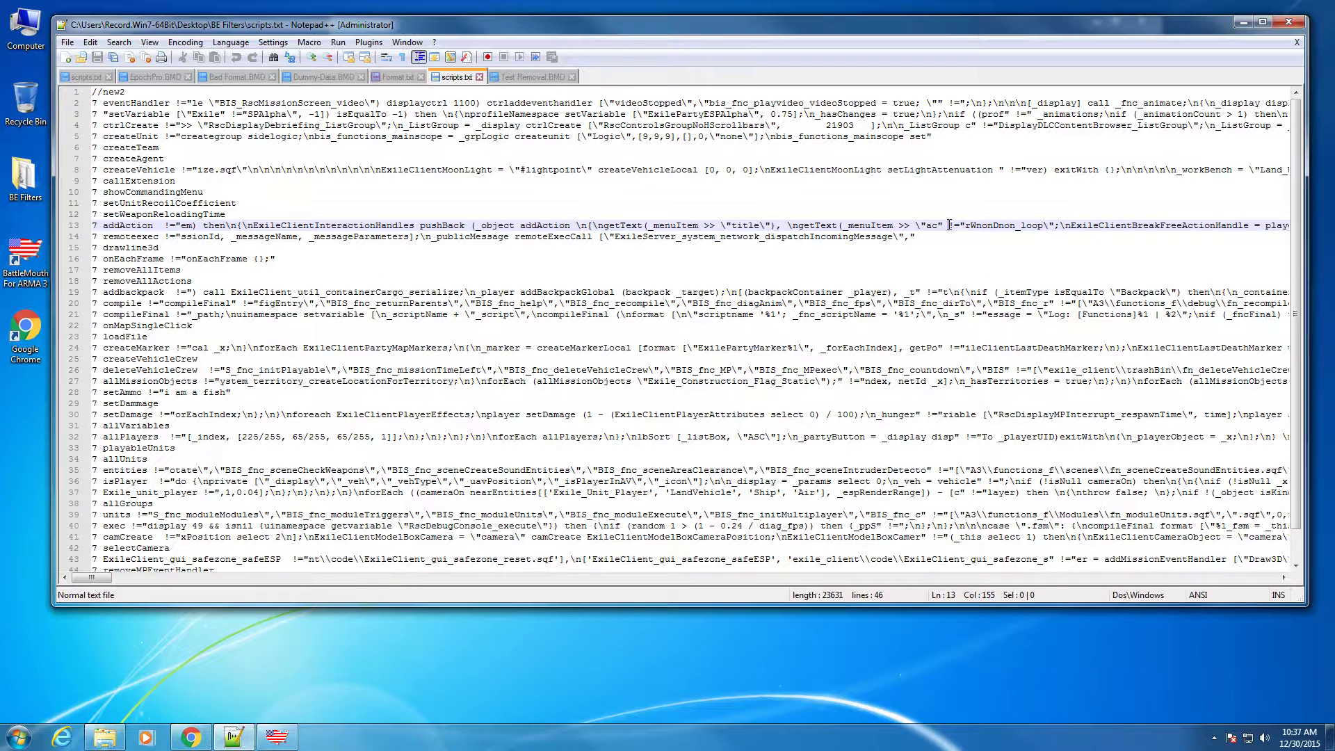
pyautogui.click(493, 76)
pyautogui.click(878, 151)
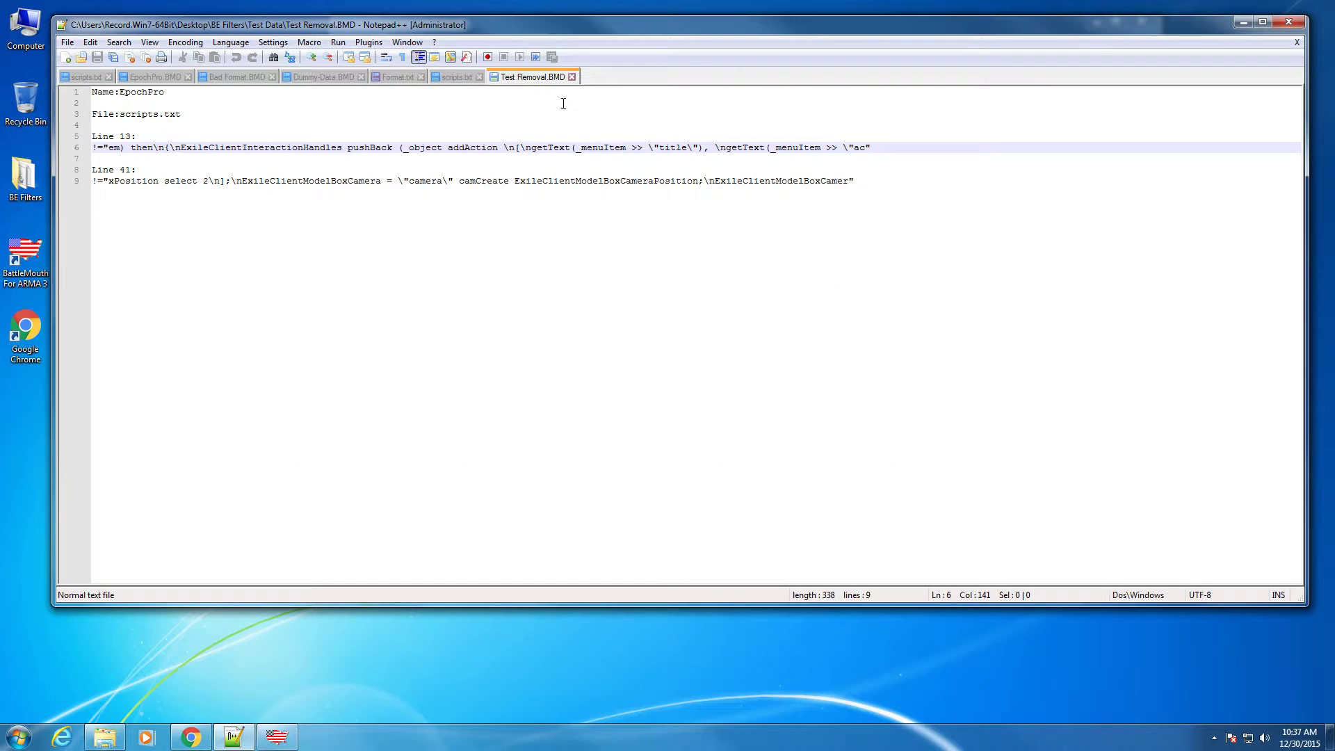
pyautogui.click(451, 77)
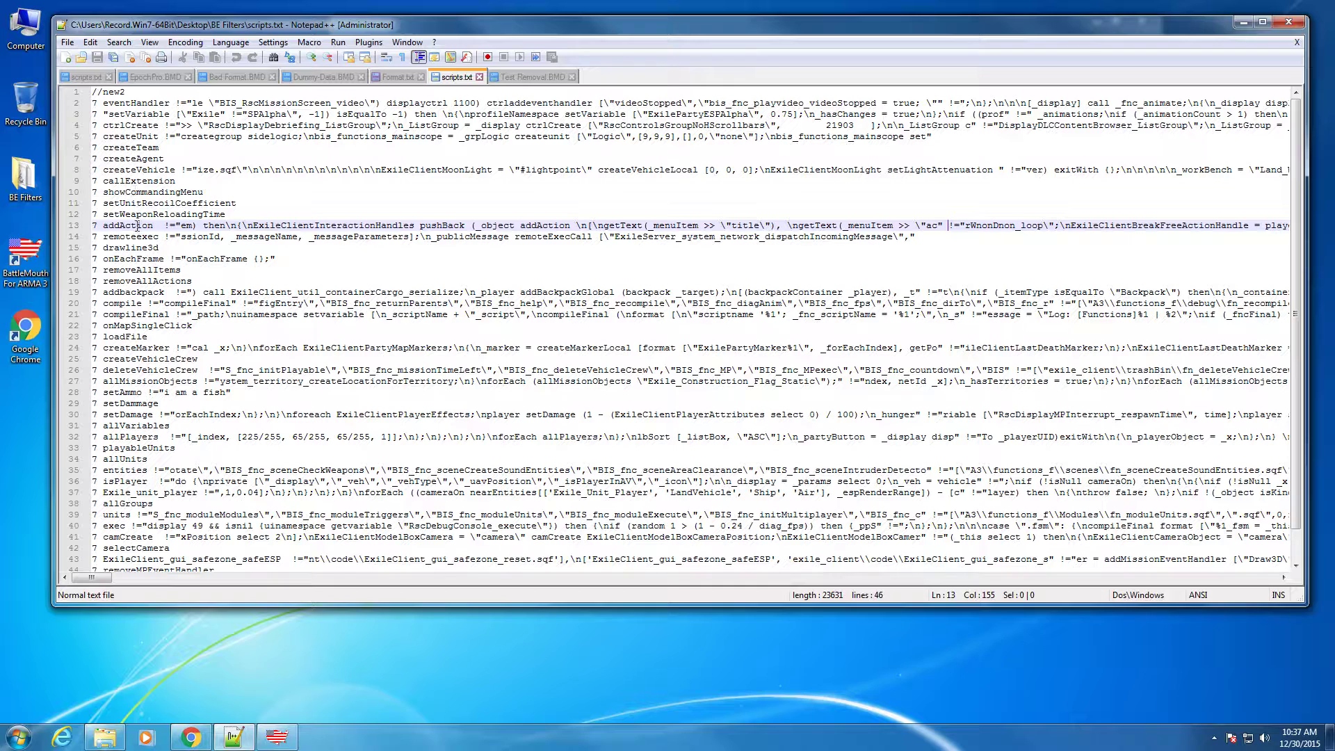
pyautogui.click(317, 77)
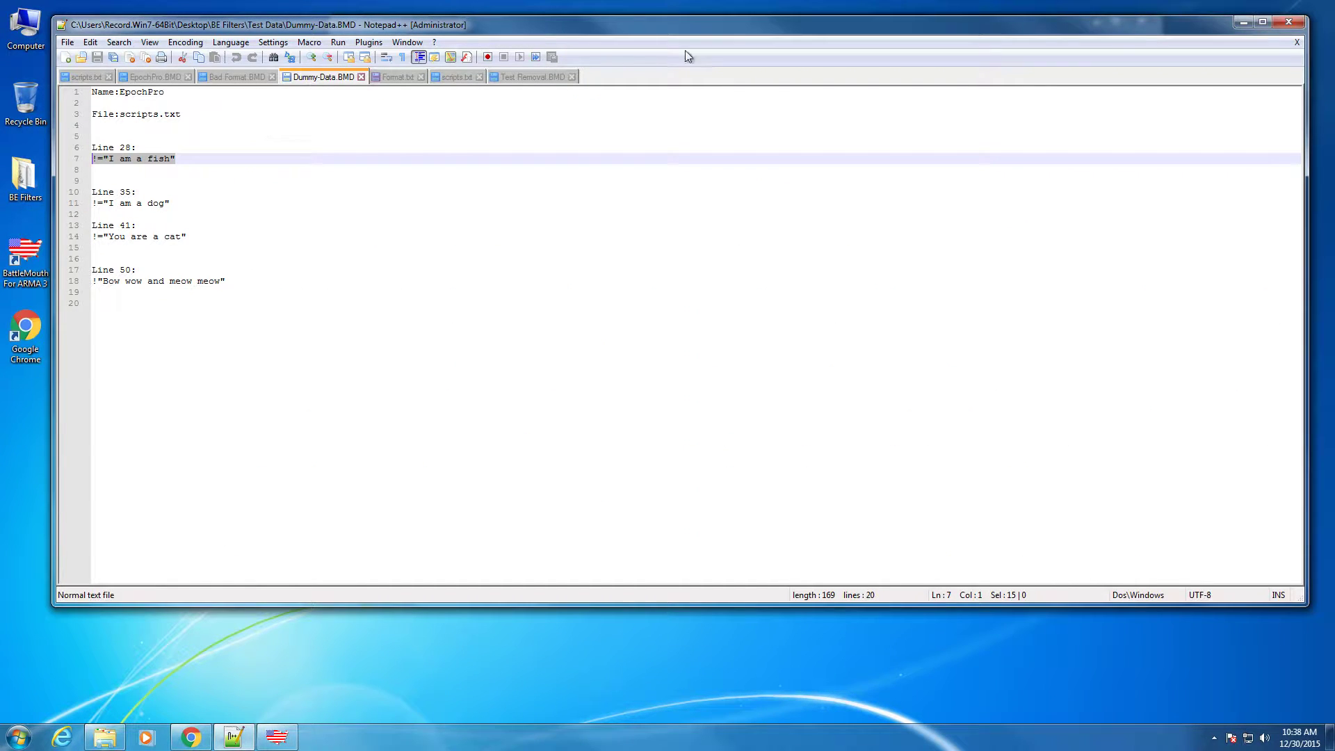
# Switch to BattleMouth and add the items from Dummy-Data.BMD to the BE filter files again with file verification on
pyautogui.click(1245, 22)
pyautogui.click(666, 555)
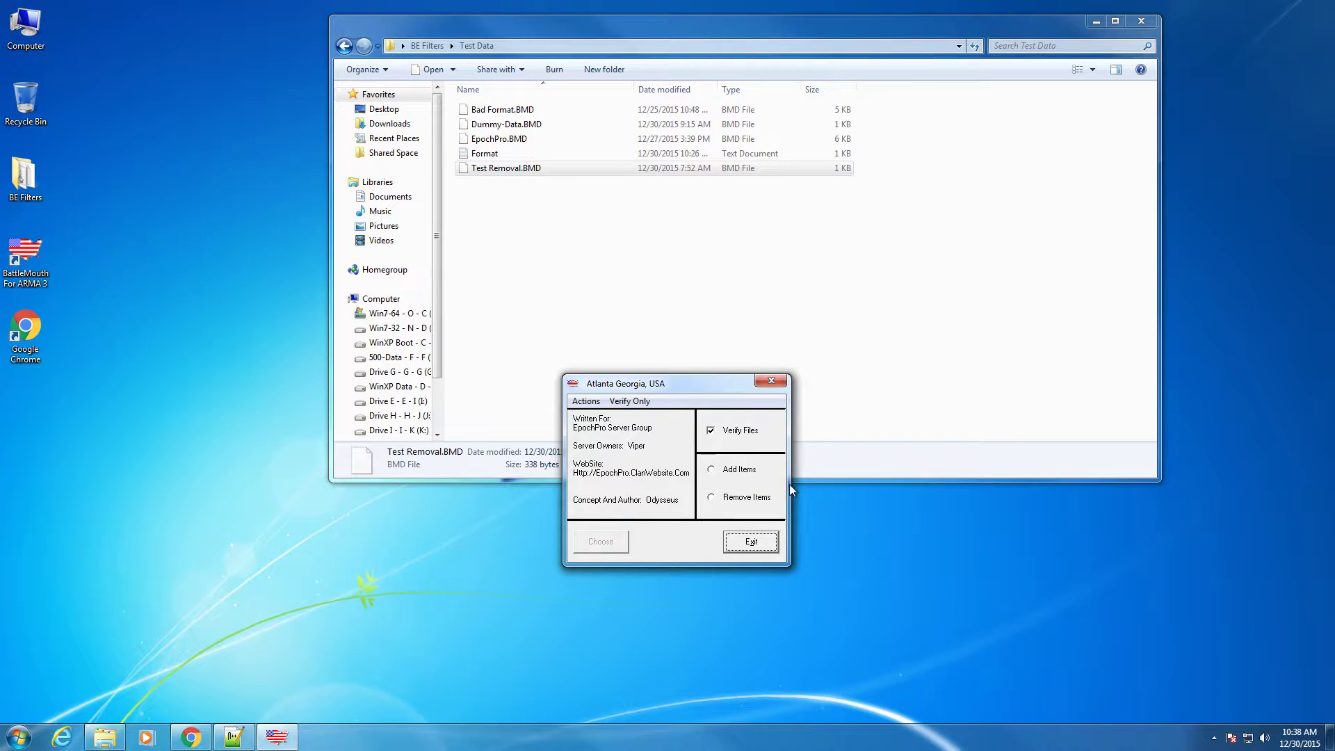
pyautogui.click(732, 475)
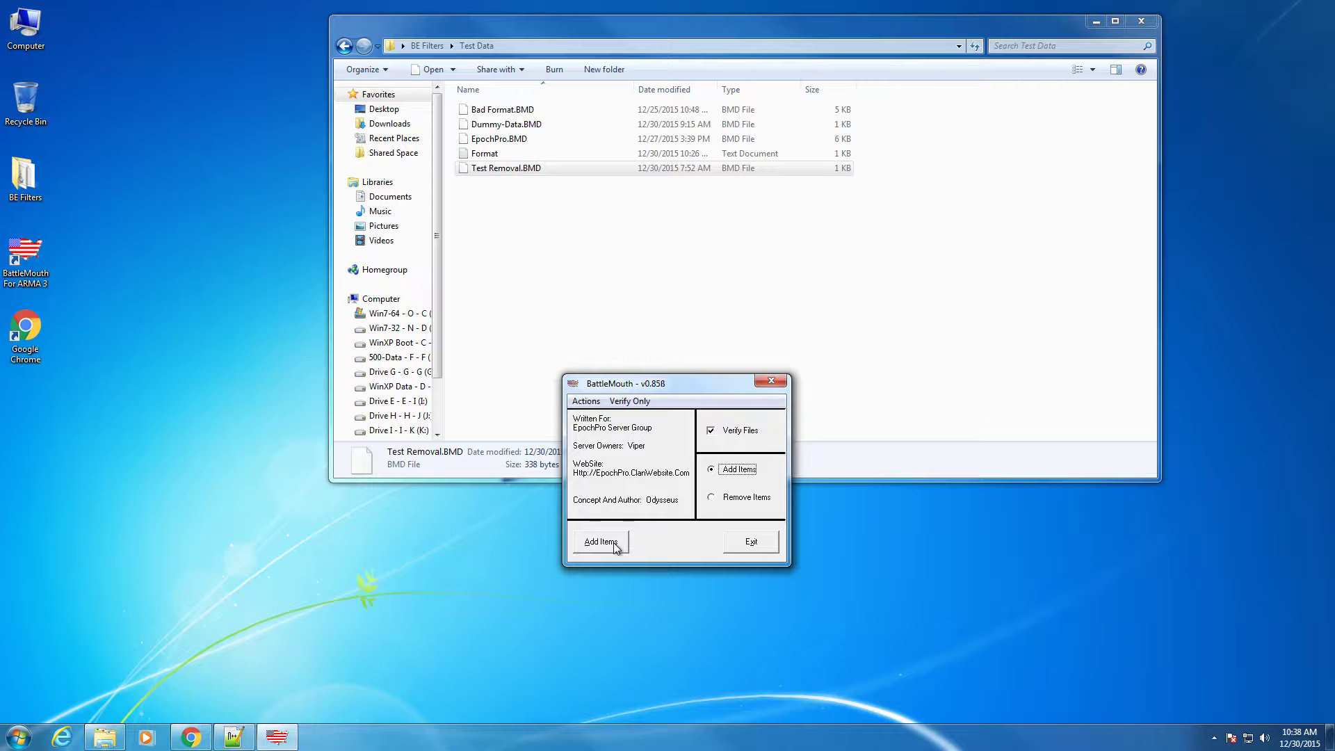
pyautogui.click(615, 547)
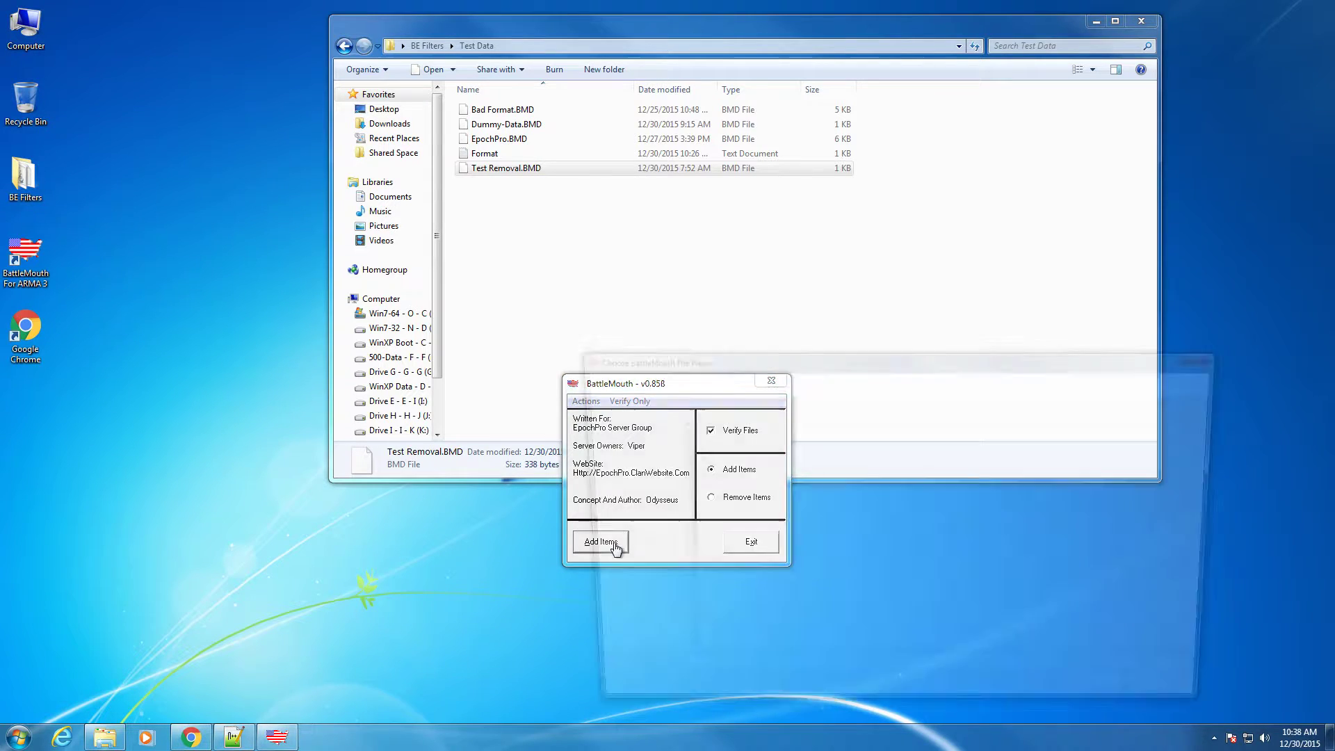
pyautogui.click(737, 459)
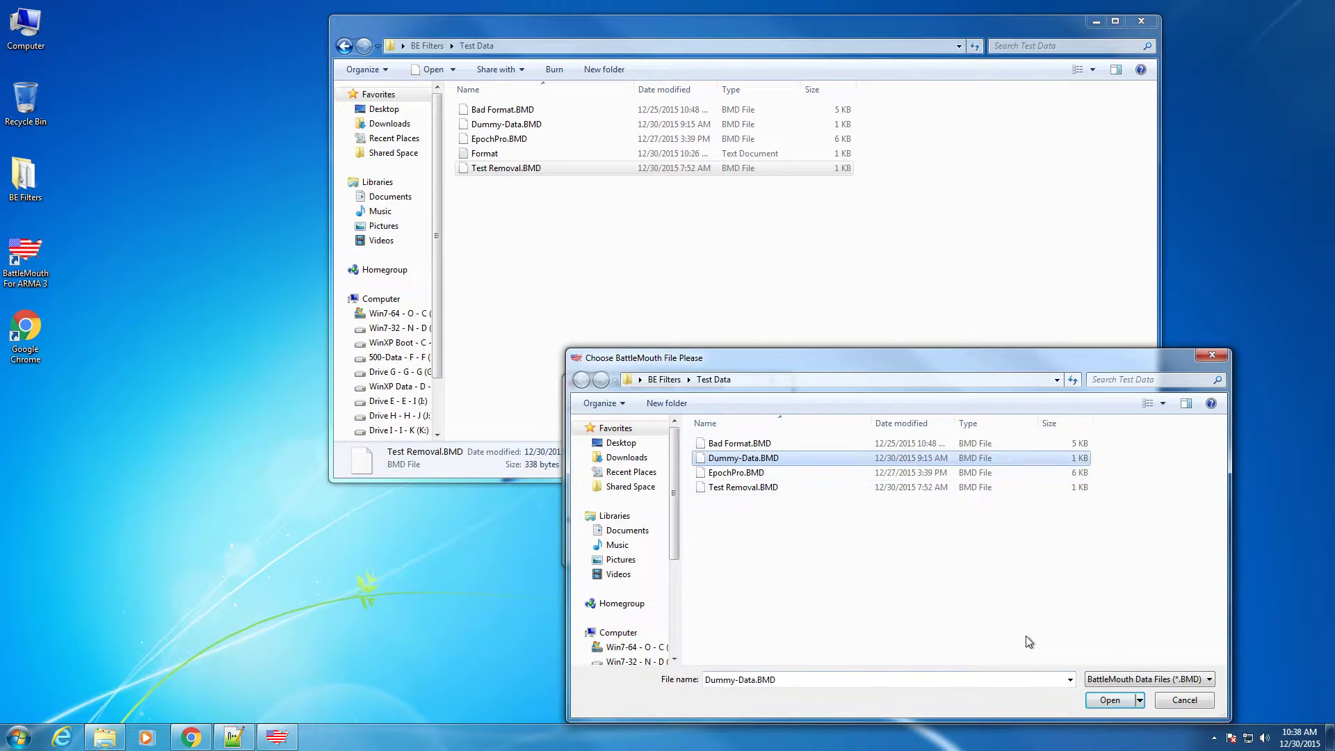
pyautogui.click(1109, 699)
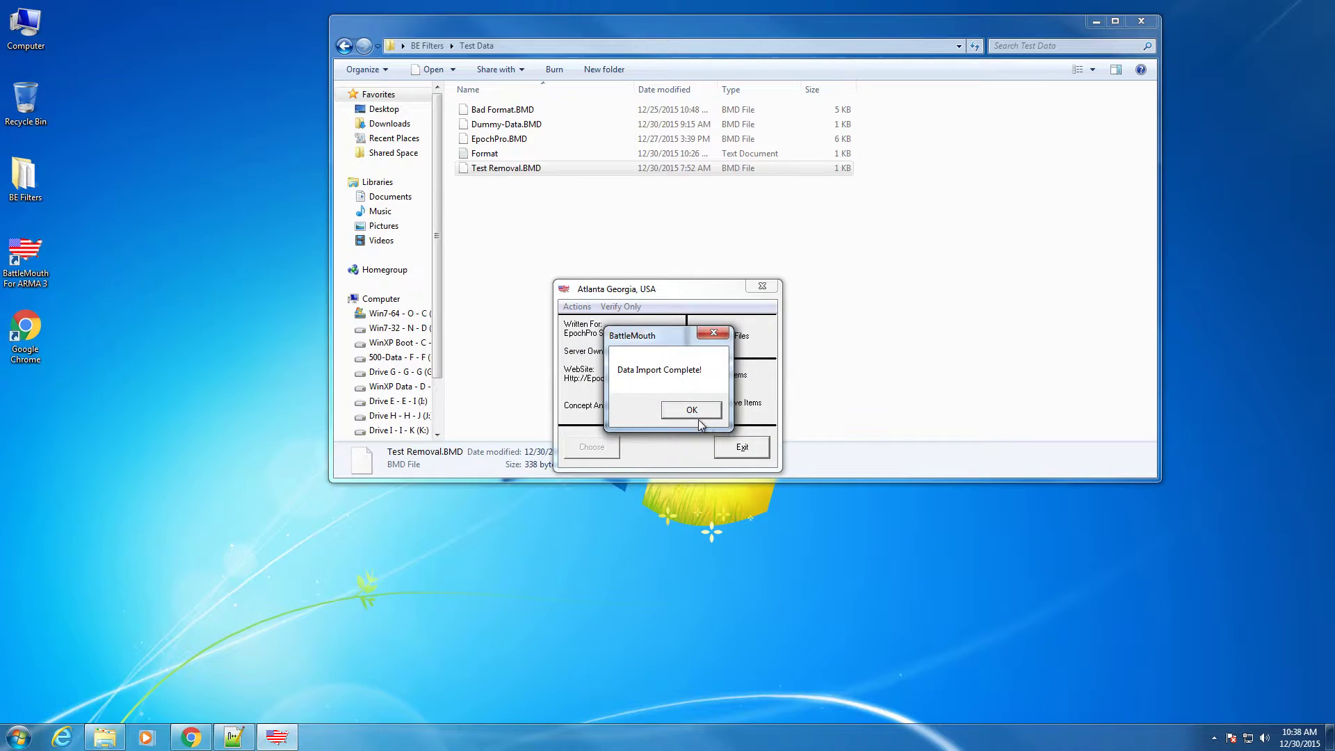
# Close the import notice, check the BackUps folder for the new backups, and return to the BE Filters folder
pyautogui.click(695, 415)
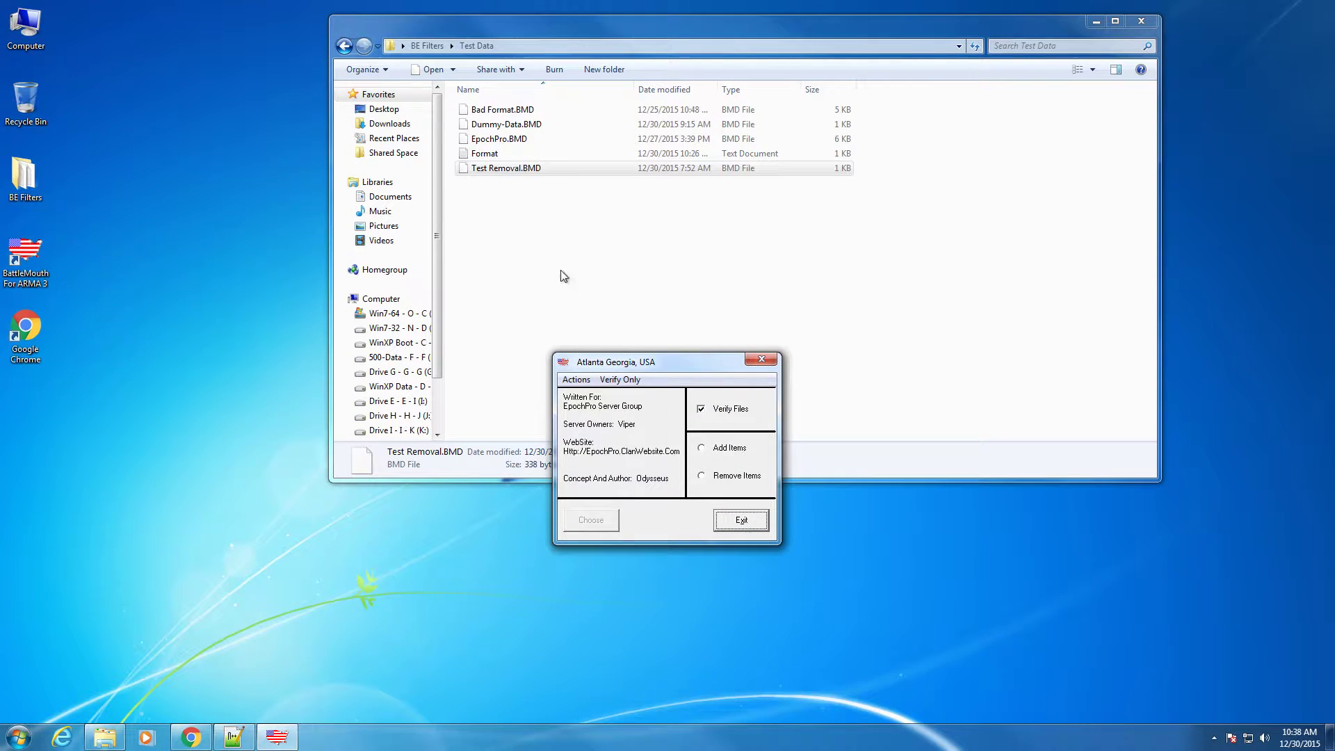
pyautogui.click(344, 46)
pyautogui.doubleClick(491, 111)
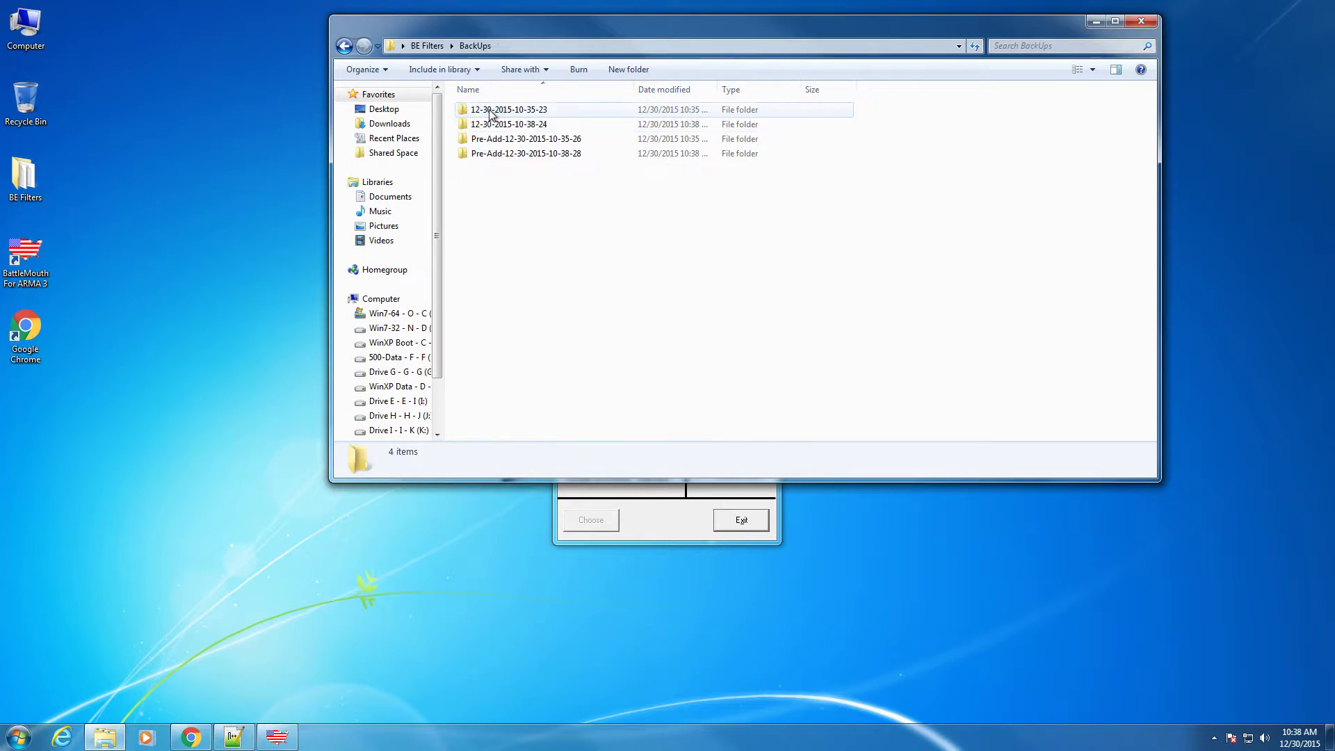
pyautogui.click(344, 46)
# Switch to Notepad++, reload scripts.txt, glance at Test Removal.BMD and highlight the setAmmo filter on line 28 of scripts.txt
pyautogui.click(234, 737)
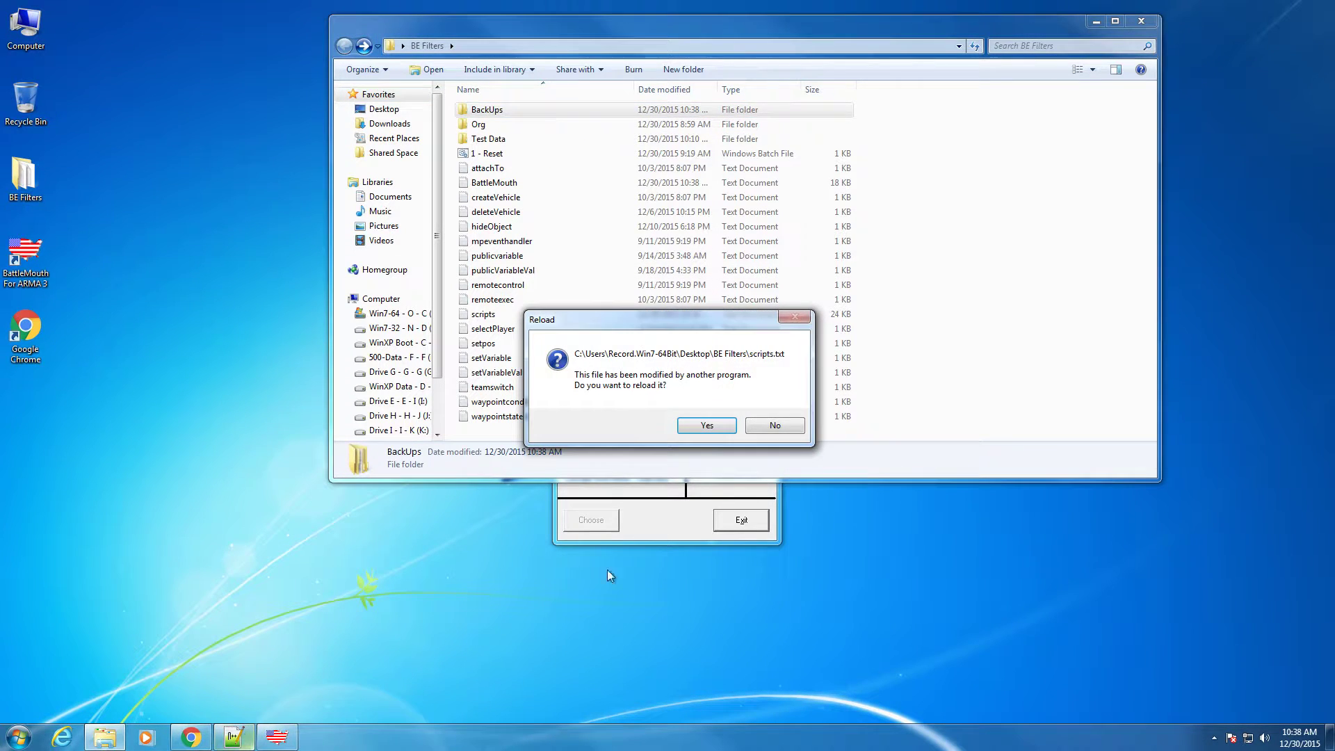
pyautogui.click(696, 426)
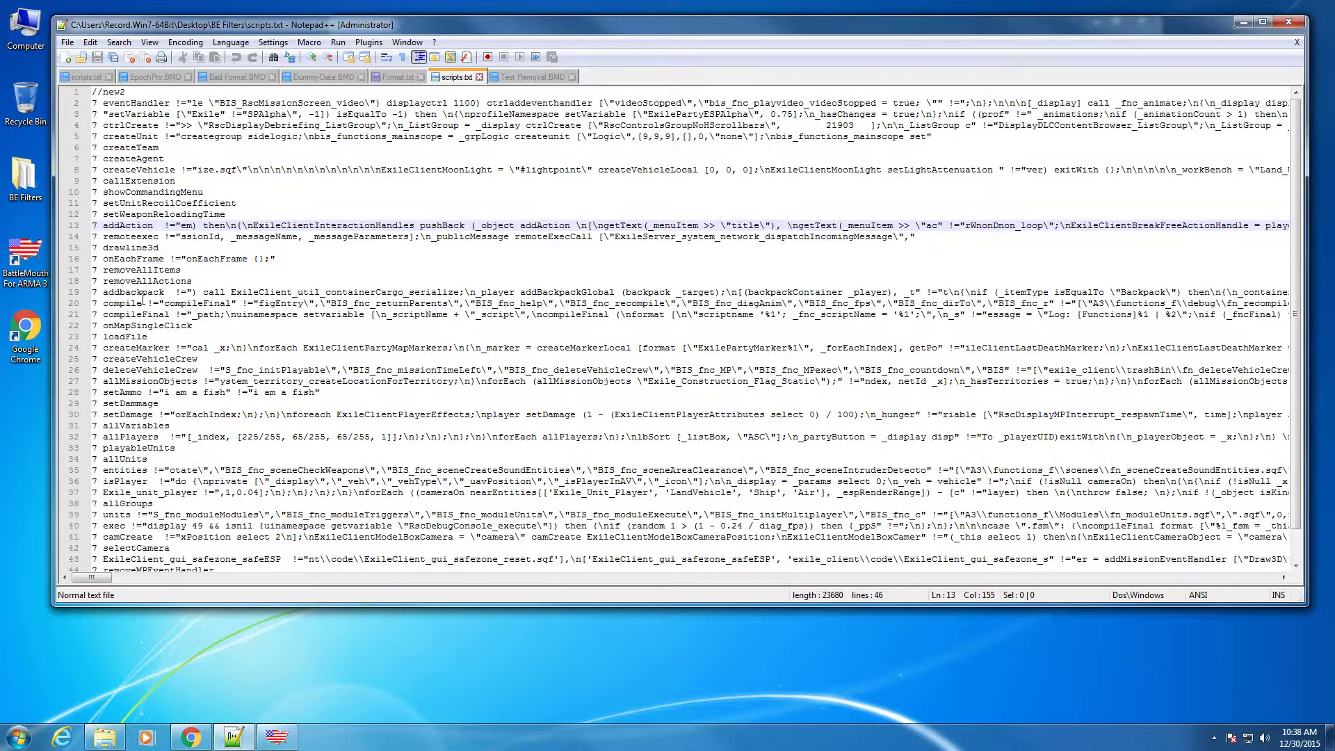
pyautogui.click(286, 78)
pyautogui.click(539, 76)
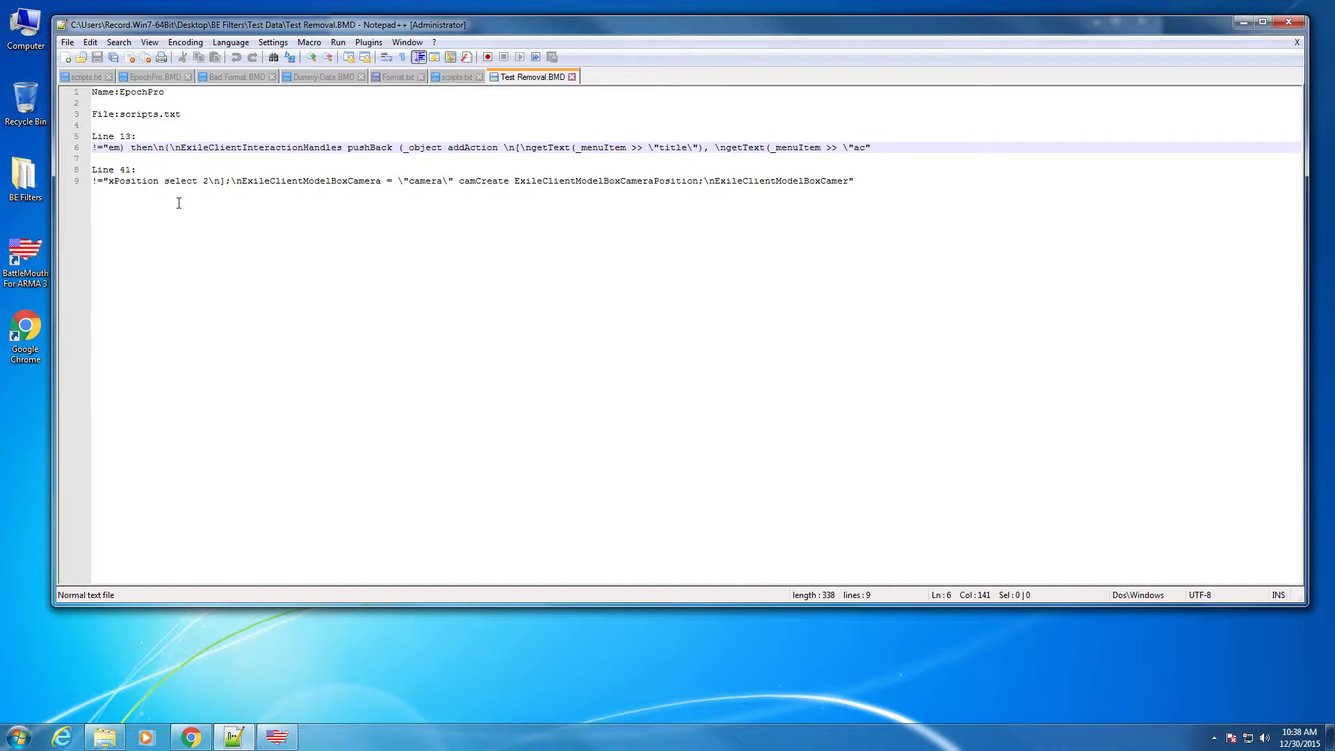
pyautogui.click(454, 77)
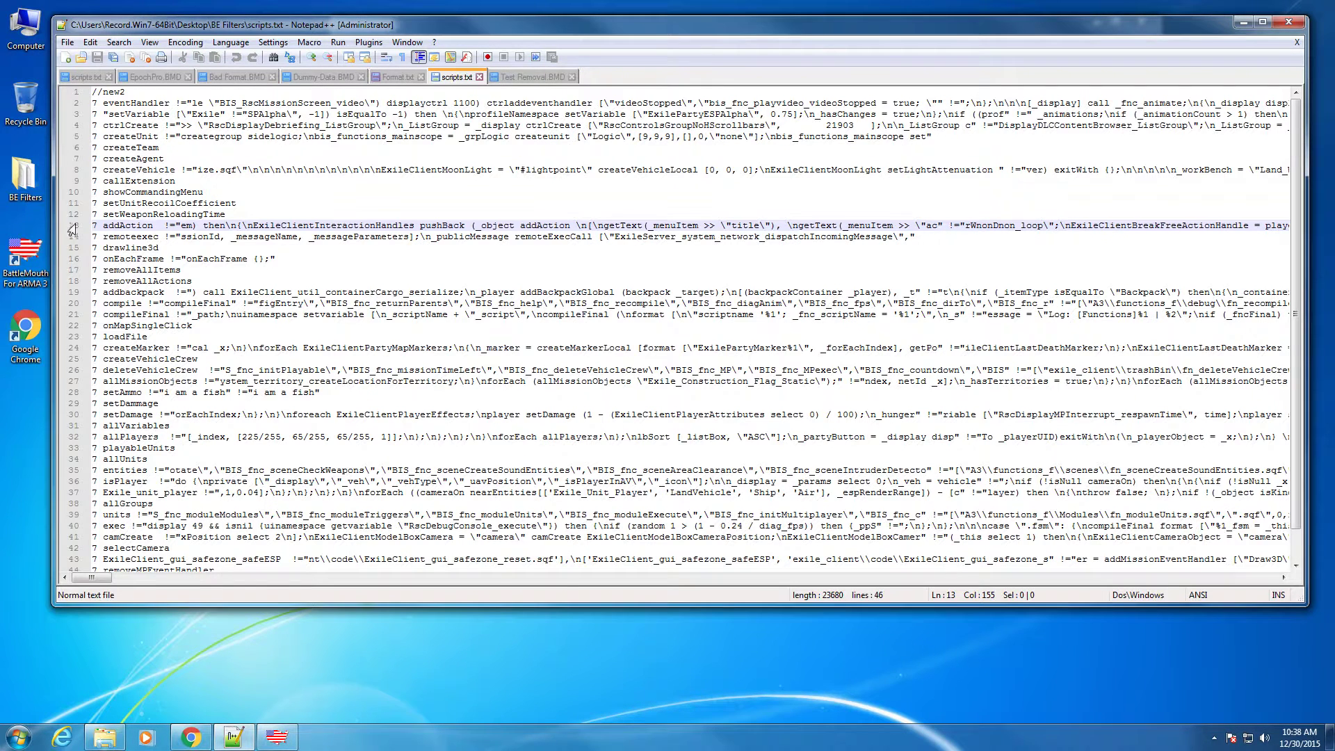
pyautogui.click(72, 397)
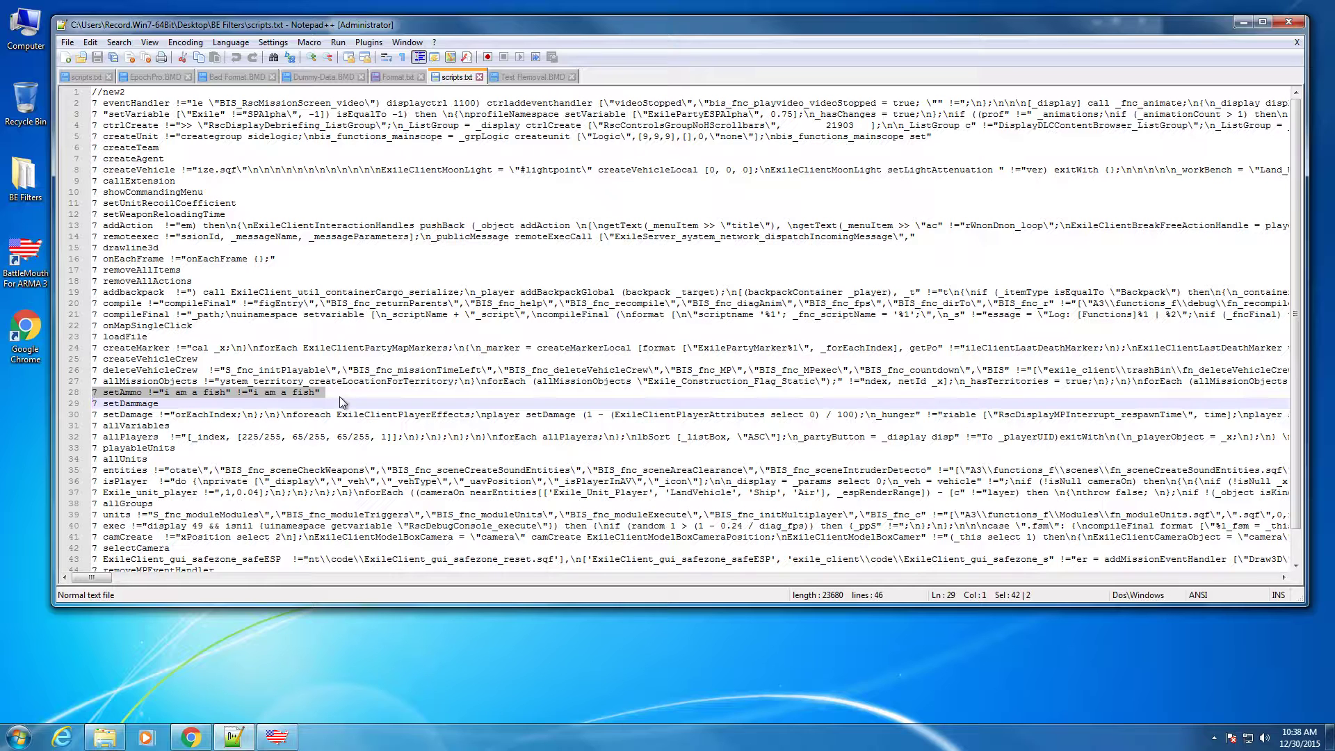
pyautogui.click(1244, 23)
# Switch to BattleMouth and remove the items in Dummy-Data.BMD from the BE filter files with file verification on
pyautogui.click(662, 511)
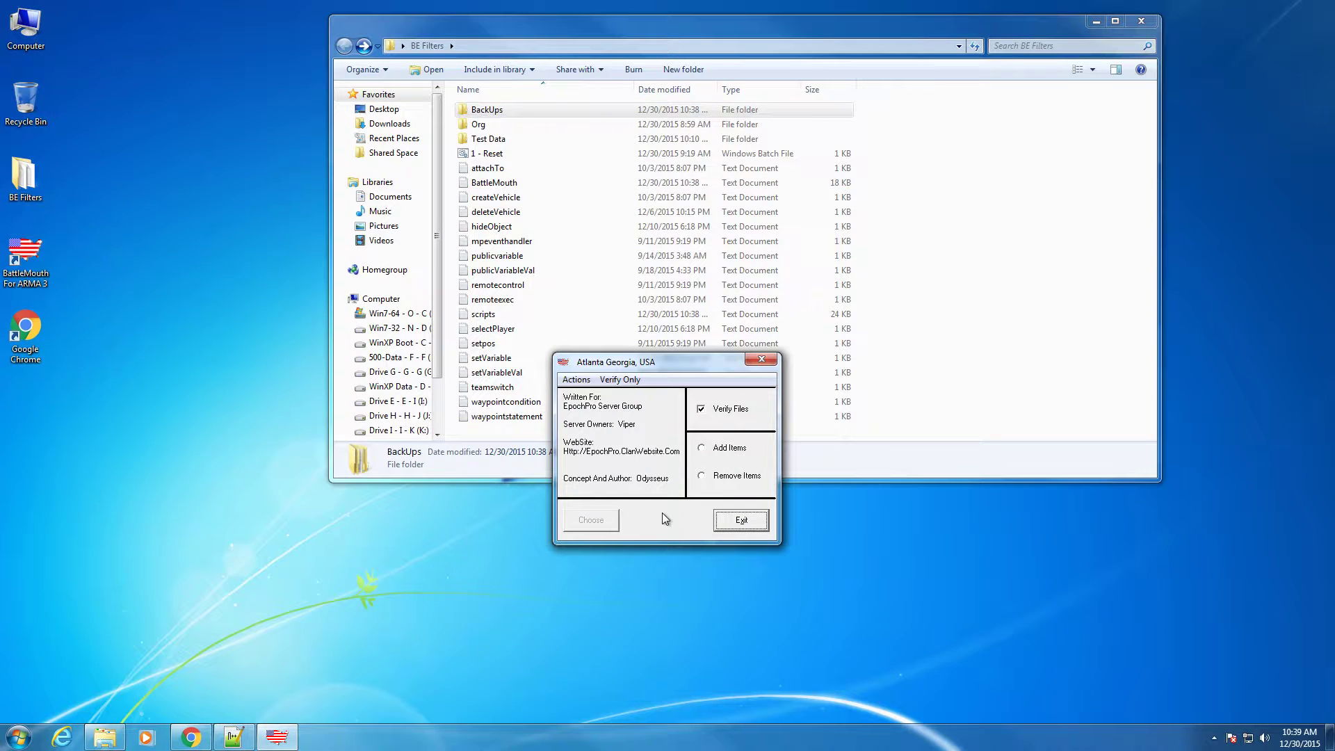
pyautogui.click(730, 477)
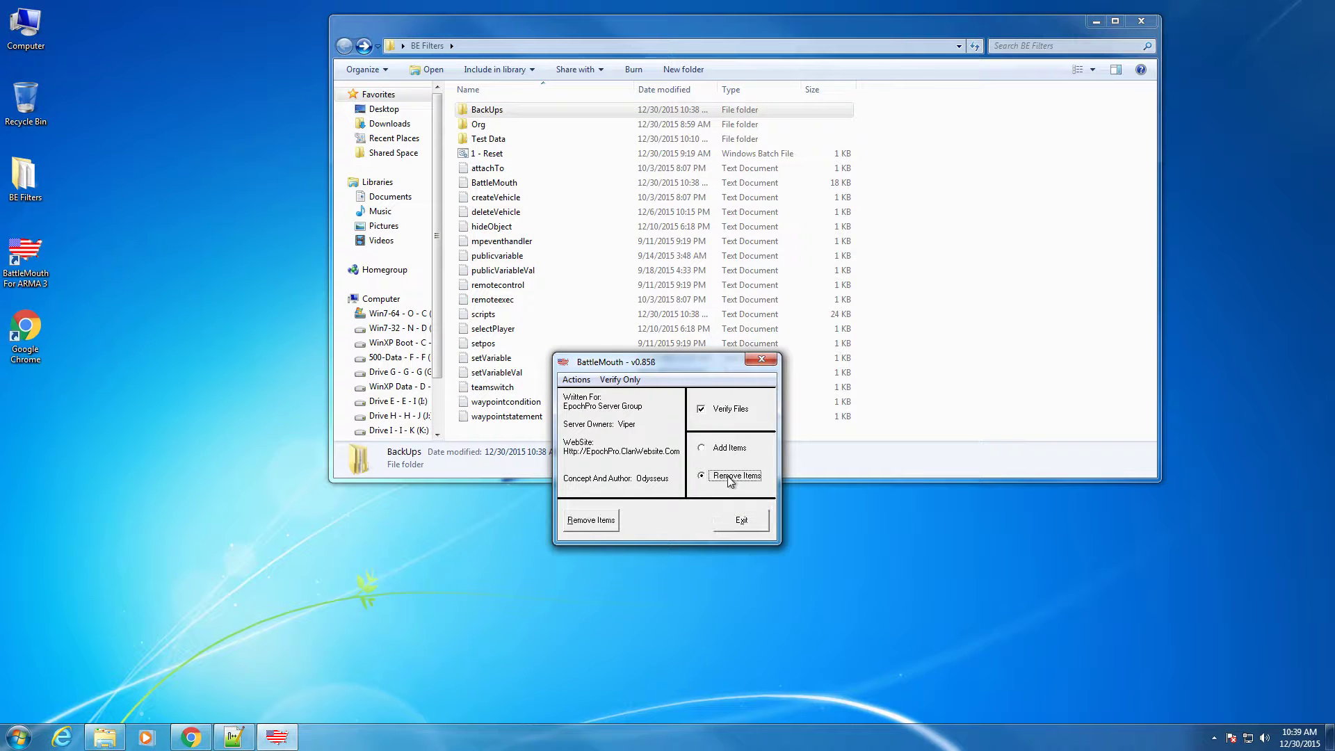
pyautogui.click(584, 523)
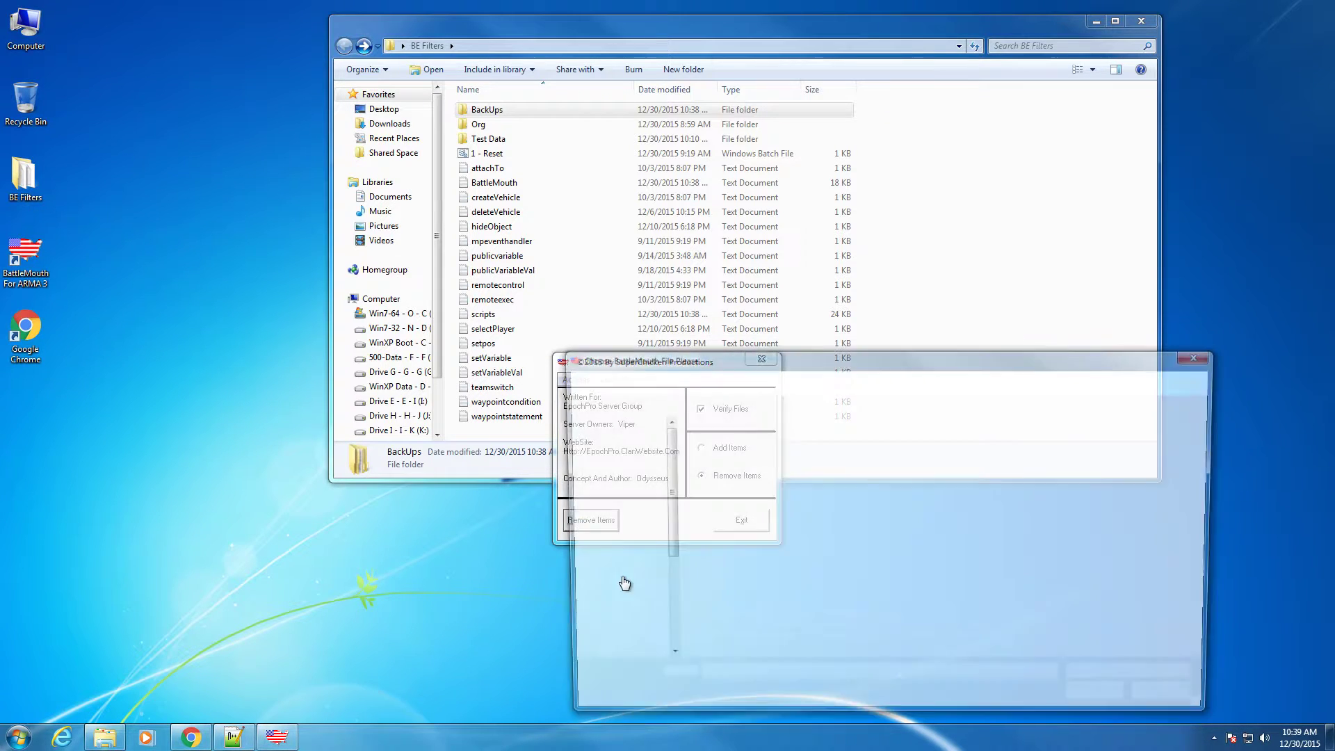
pyautogui.click(716, 459)
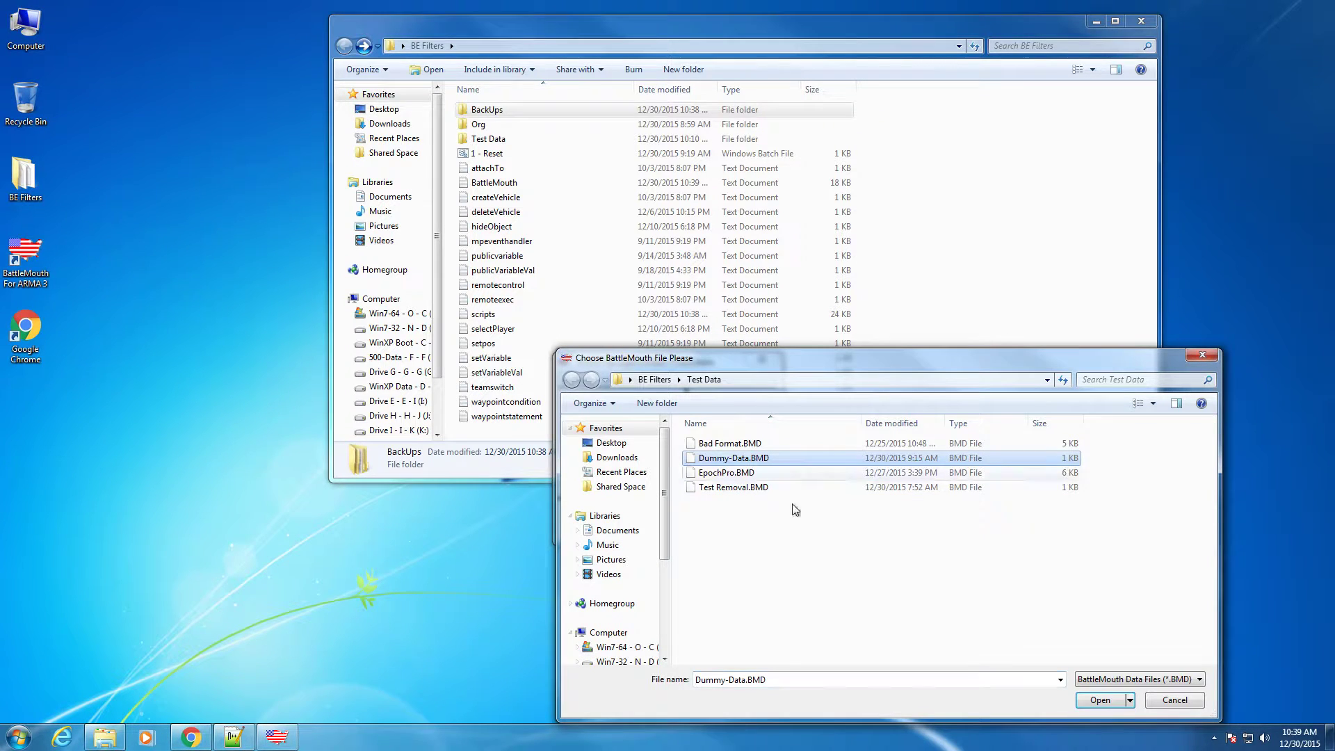
pyautogui.click(1100, 701)
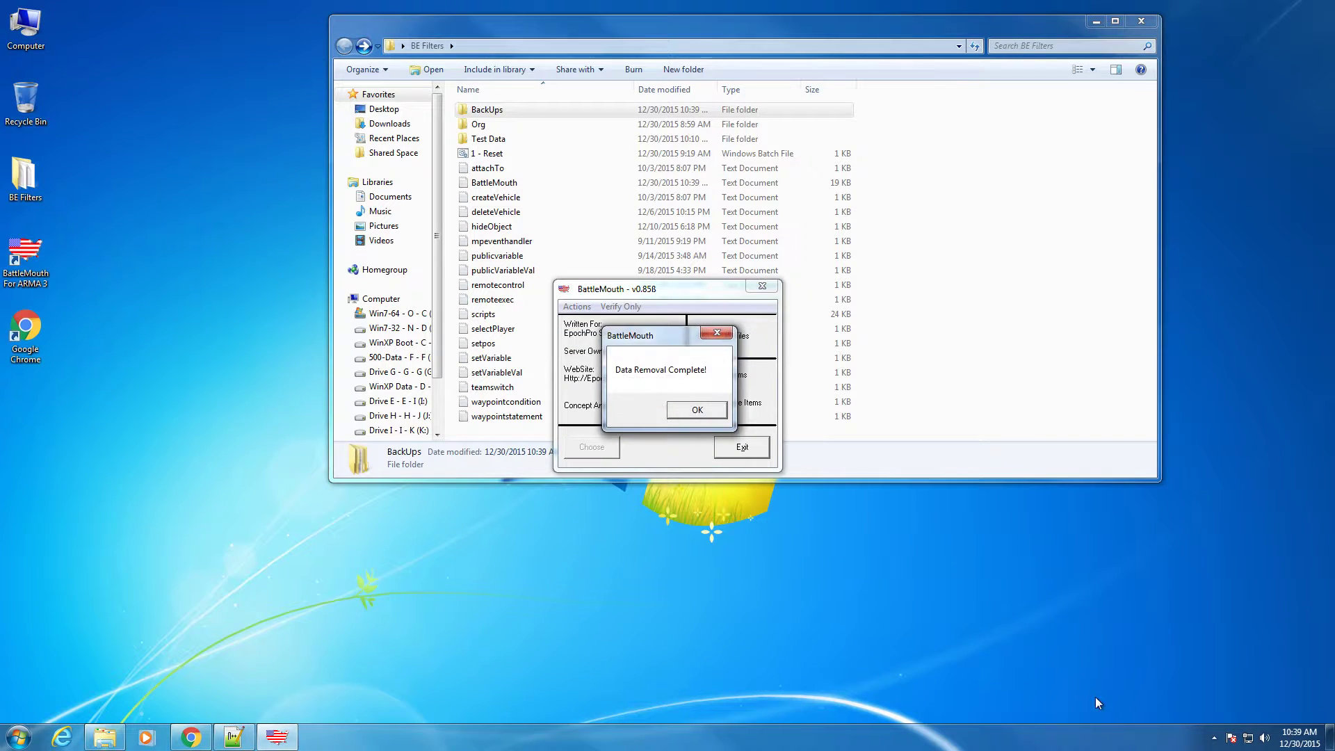
pyautogui.click(695, 410)
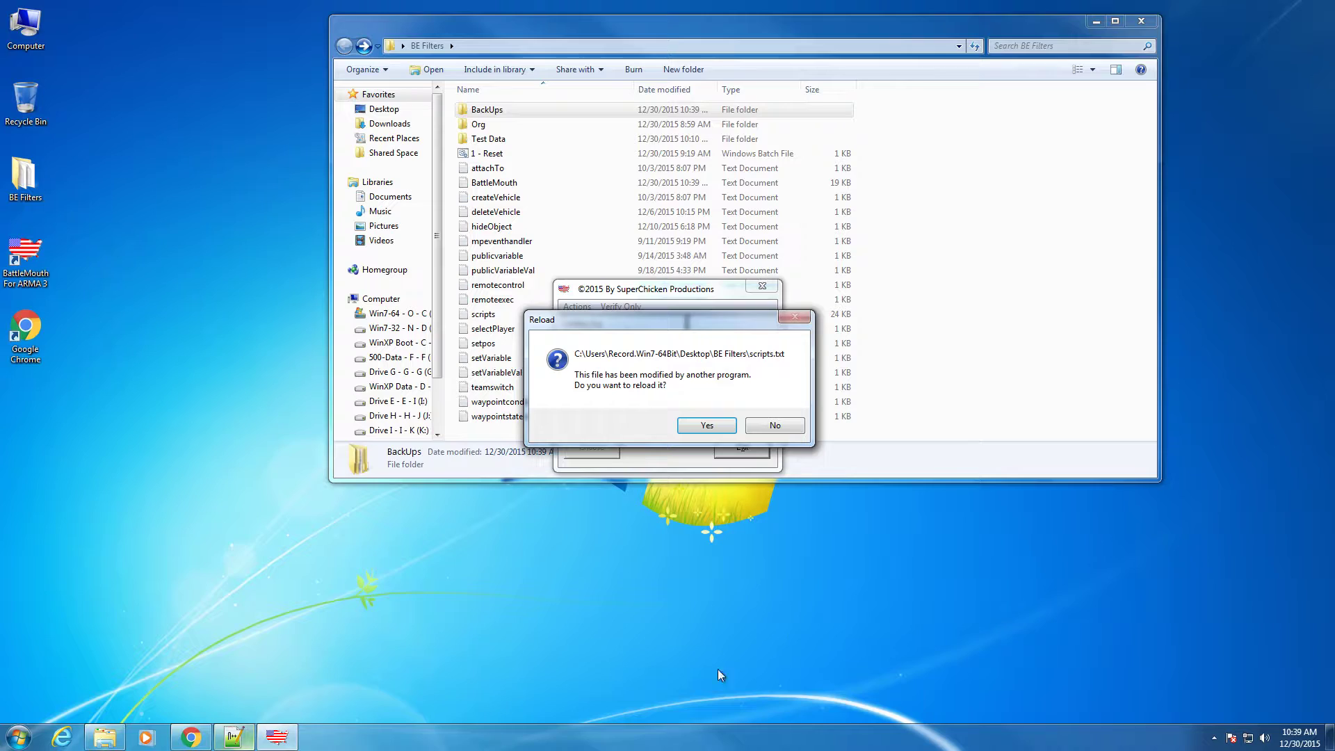
# Reload scripts.txt in Notepad++ and compare its line 28 with the Line 28 entry in Dummy-Data.BMD
pyautogui.click(706, 425)
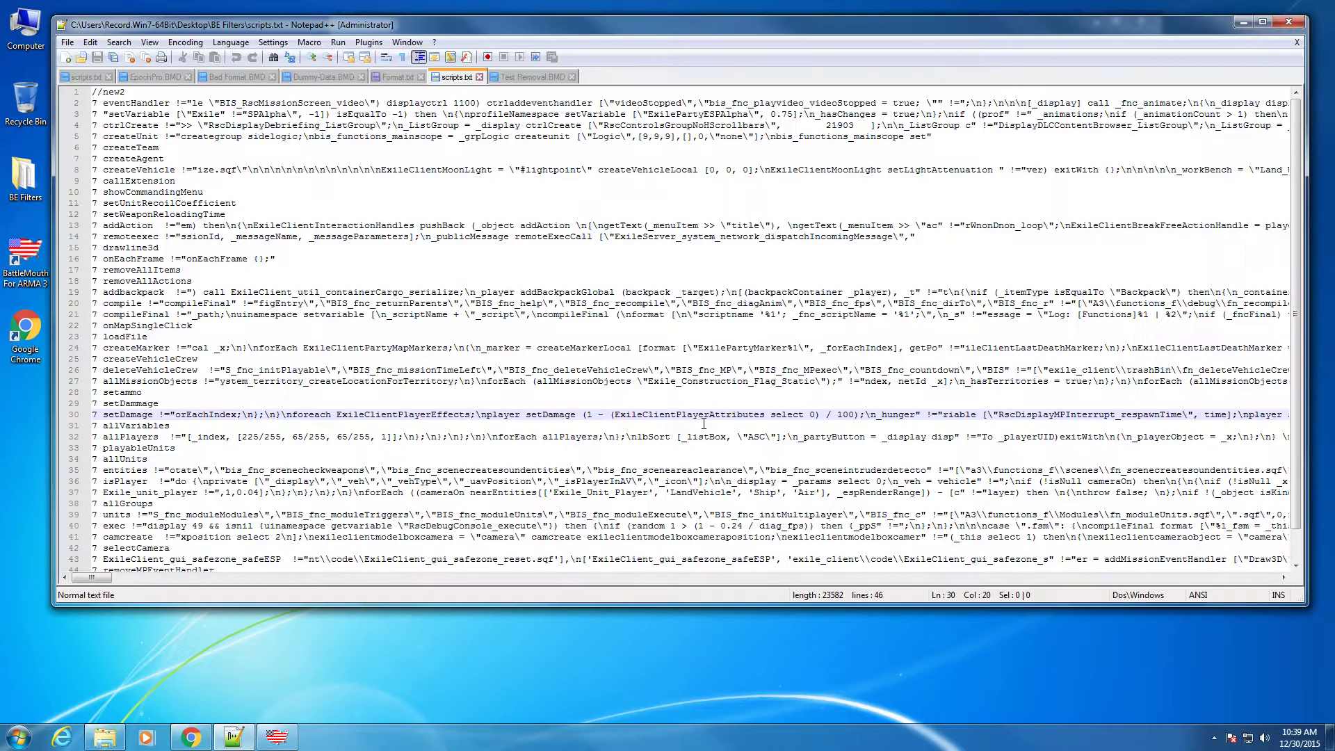
pyautogui.click(317, 77)
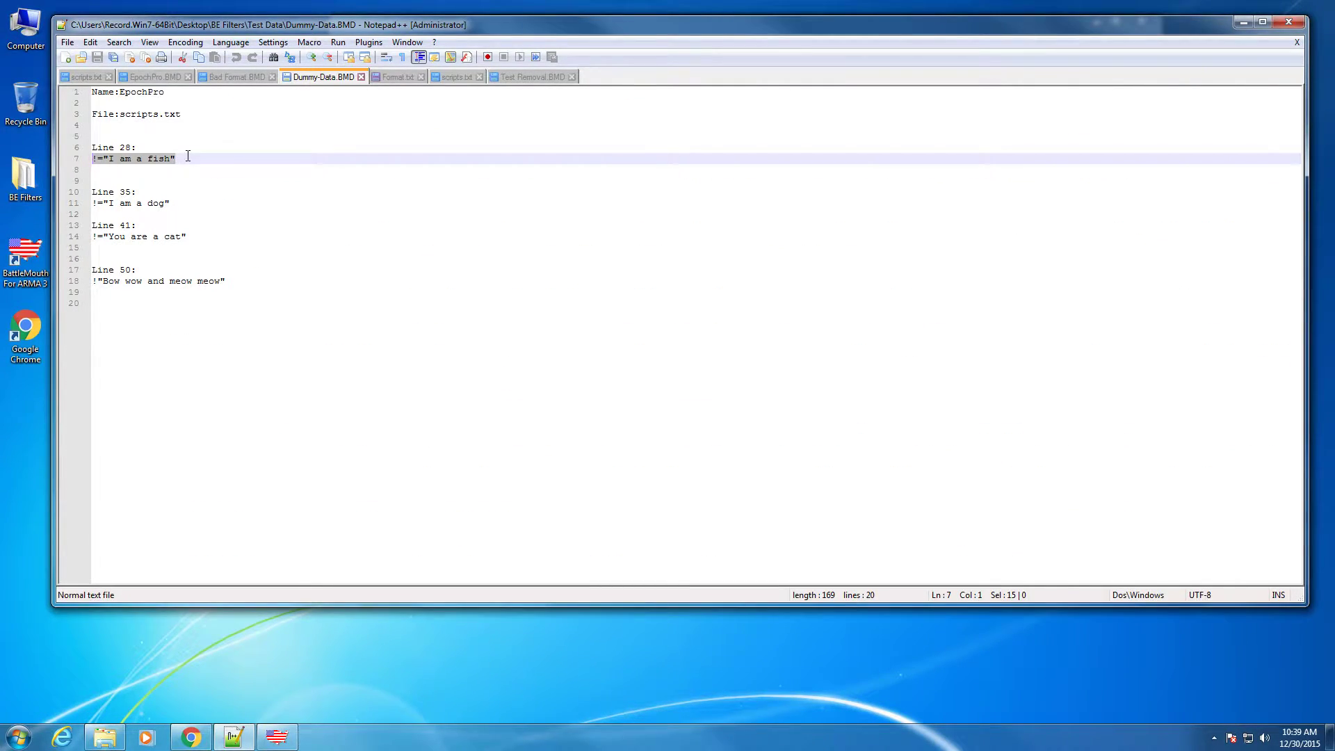
pyautogui.click(448, 78)
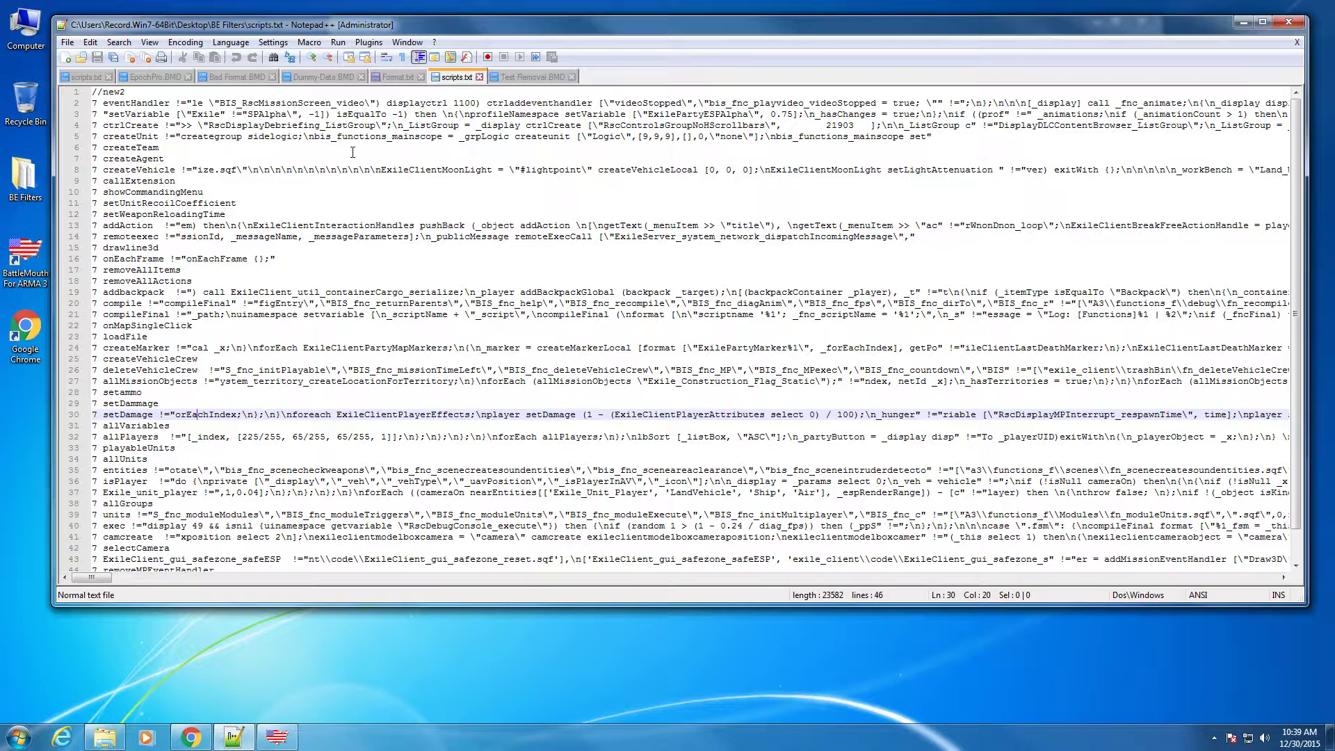
pyautogui.click(73, 392)
pyautogui.moveTo(155, 392); pyautogui.dragTo(98, 392)
pyautogui.click(87, 393)
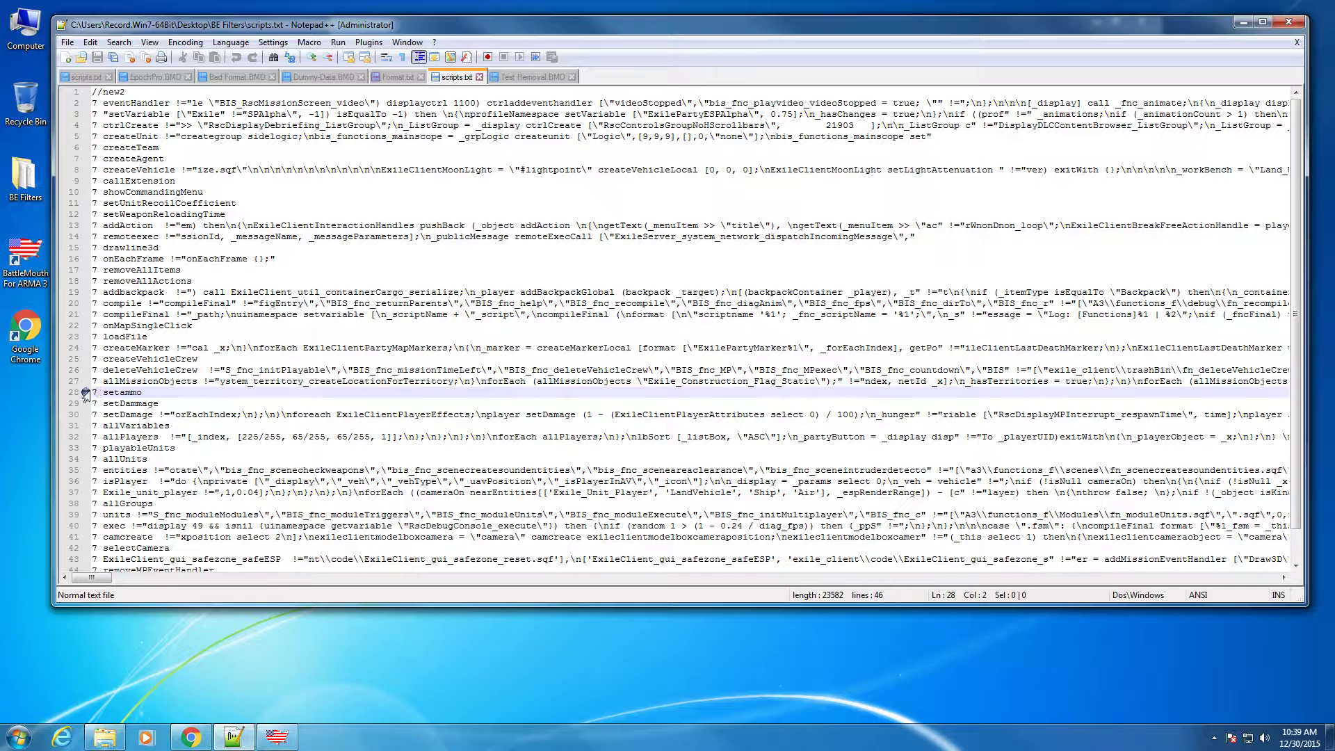
pyautogui.press('End')
pyautogui.click(1245, 22)
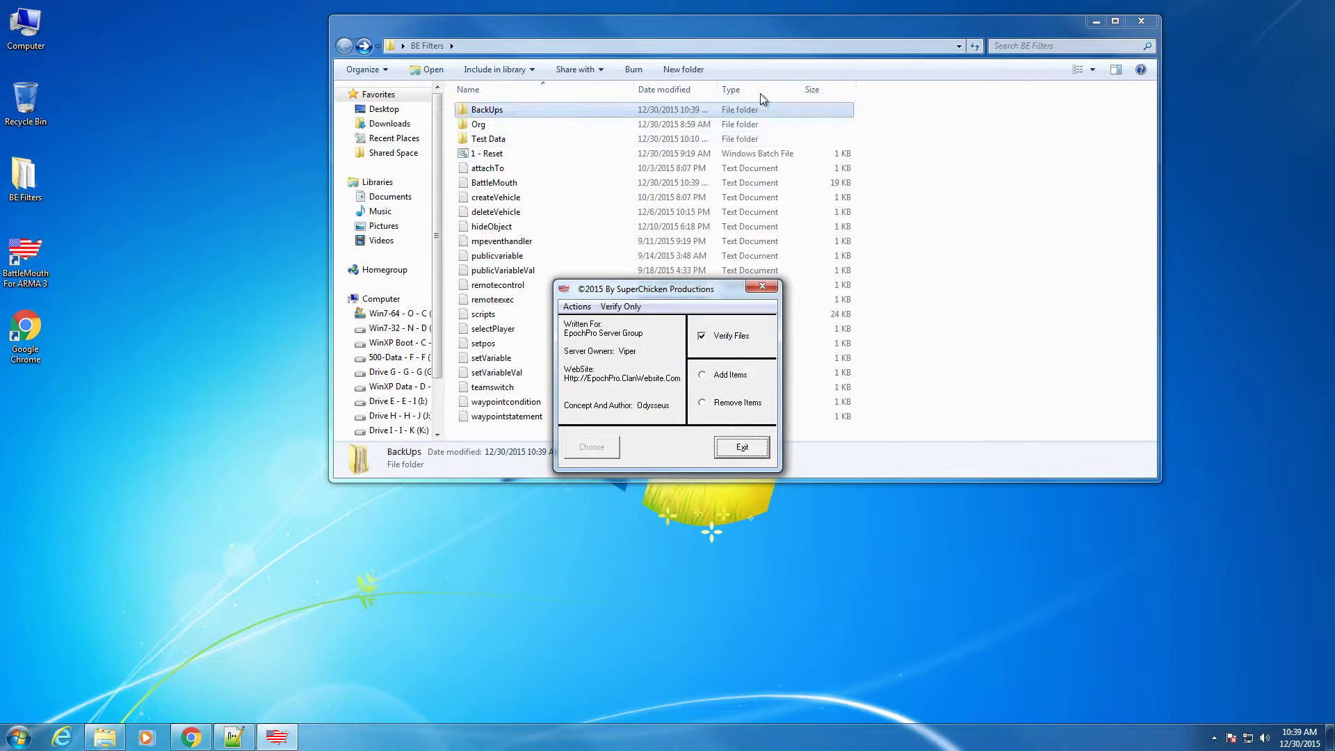
pyautogui.click(673, 24)
pyautogui.doubleClick(489, 106)
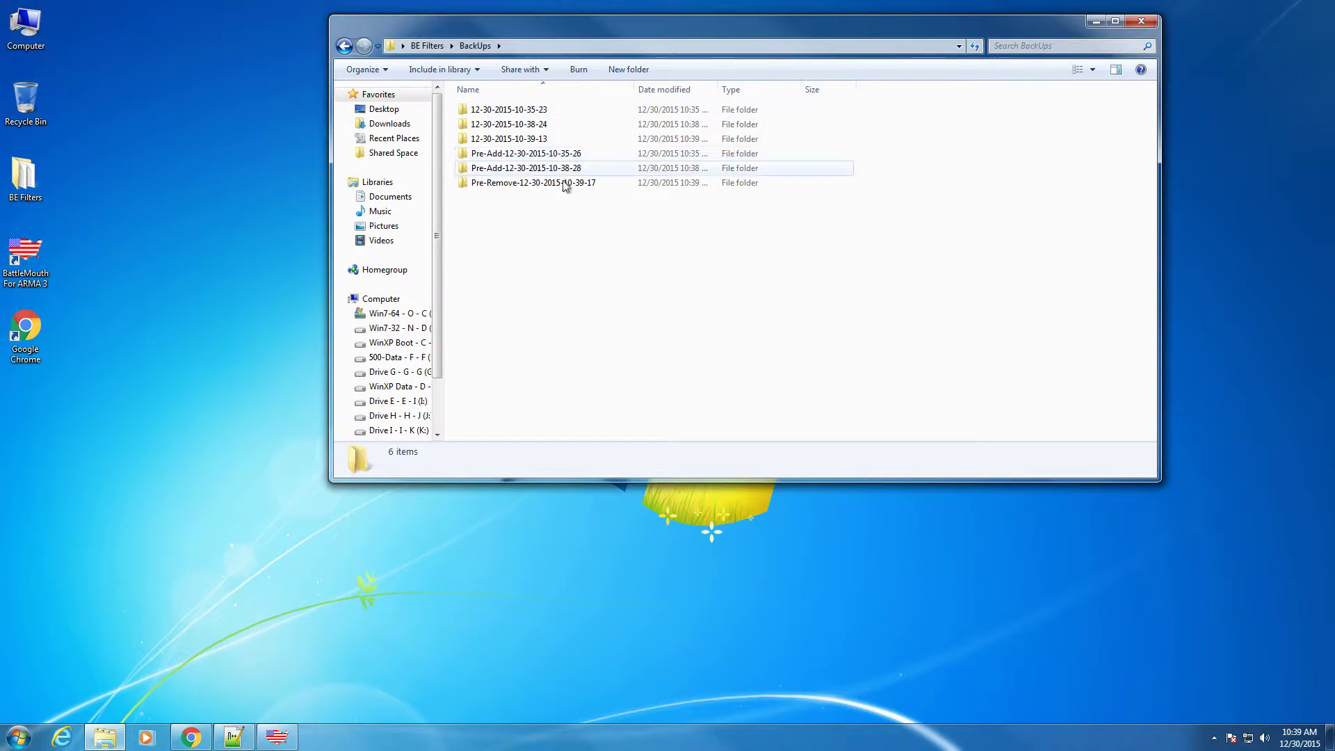
pyautogui.click(505, 184)
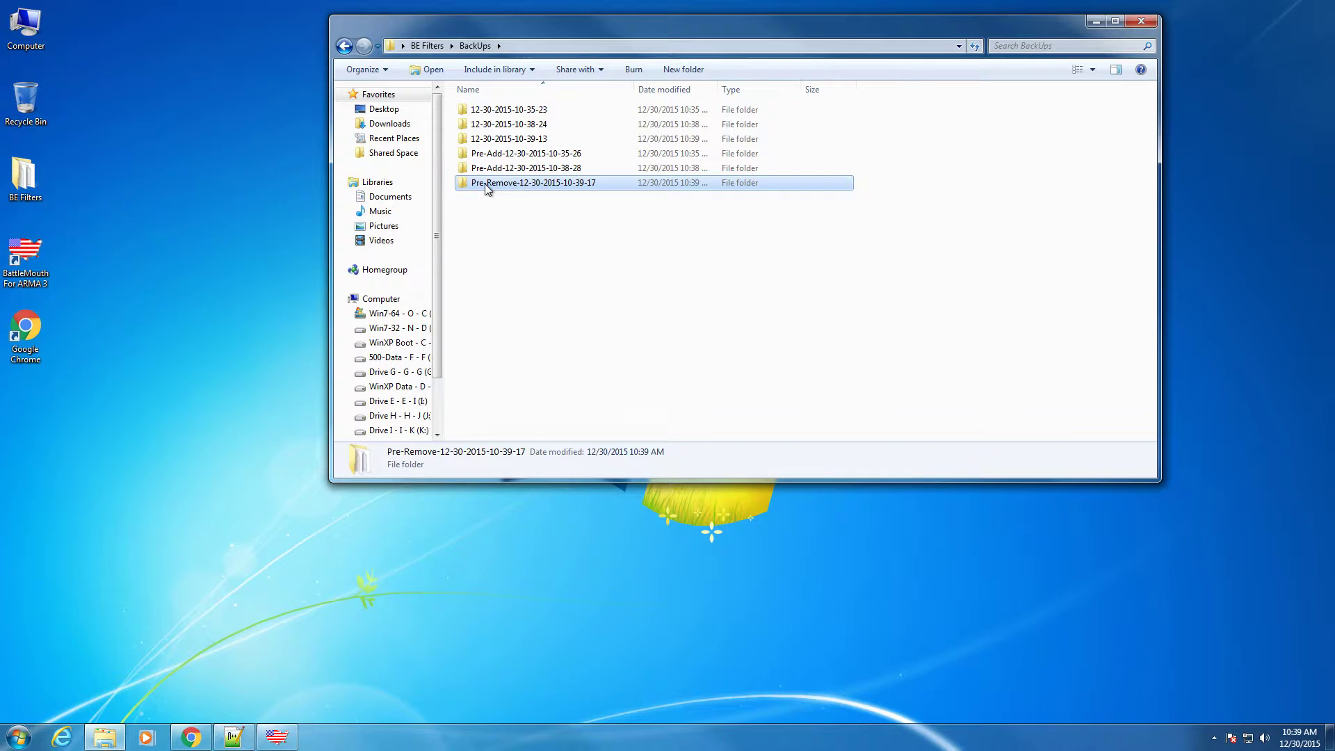
pyautogui.doubleClick(486, 184)
pyautogui.click(464, 244)
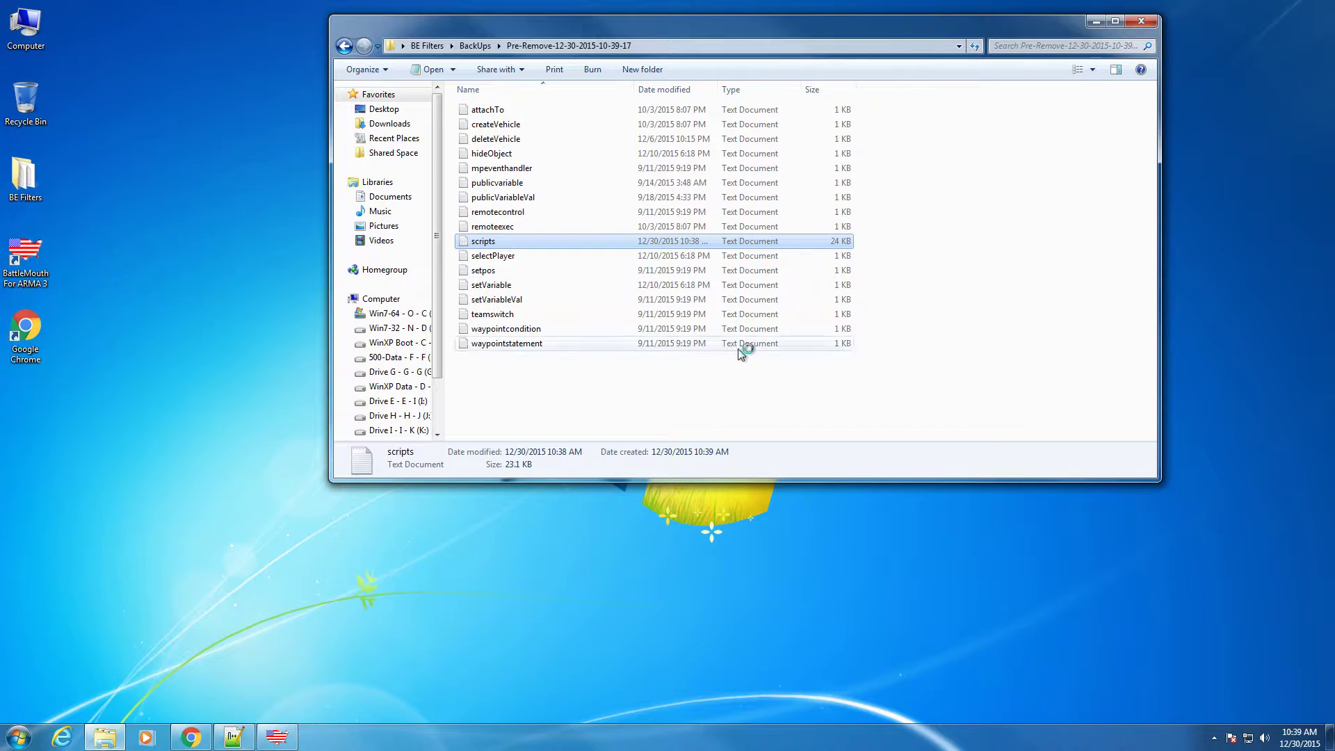
pyautogui.click(342, 45)
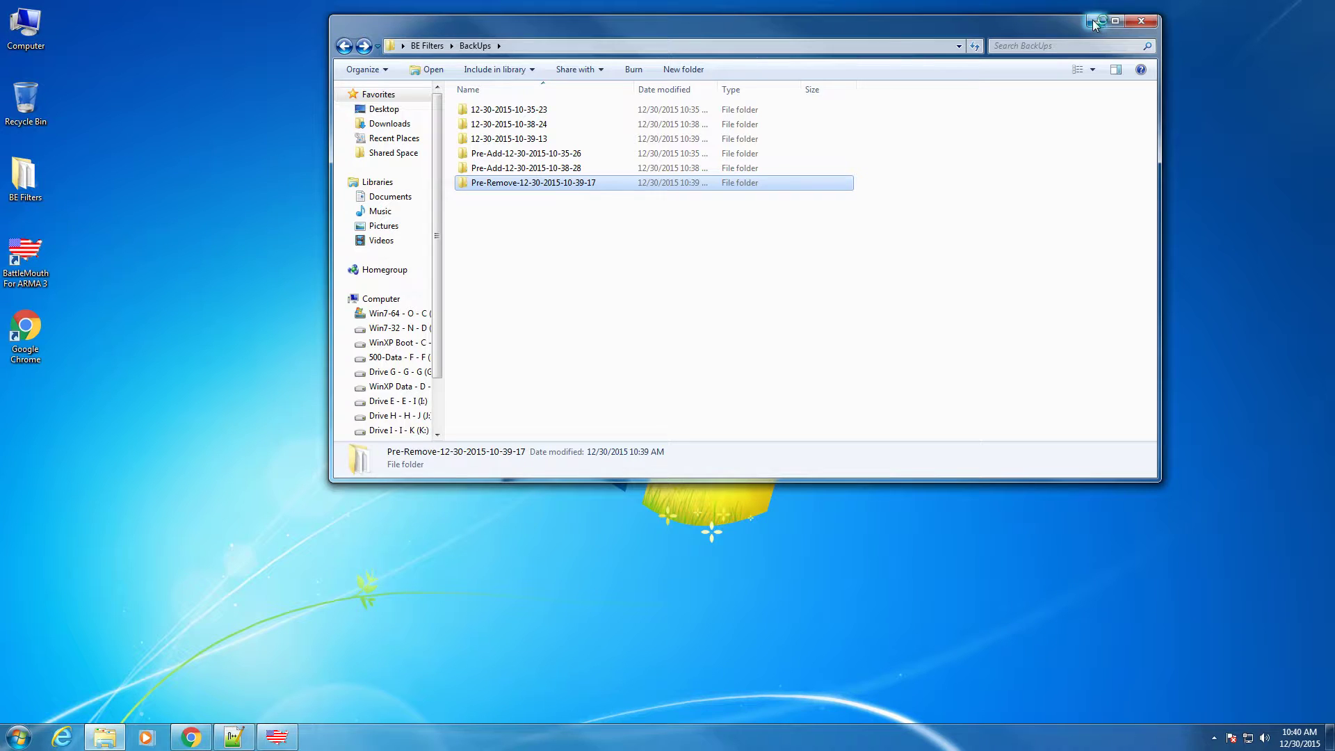
pyautogui.click(344, 46)
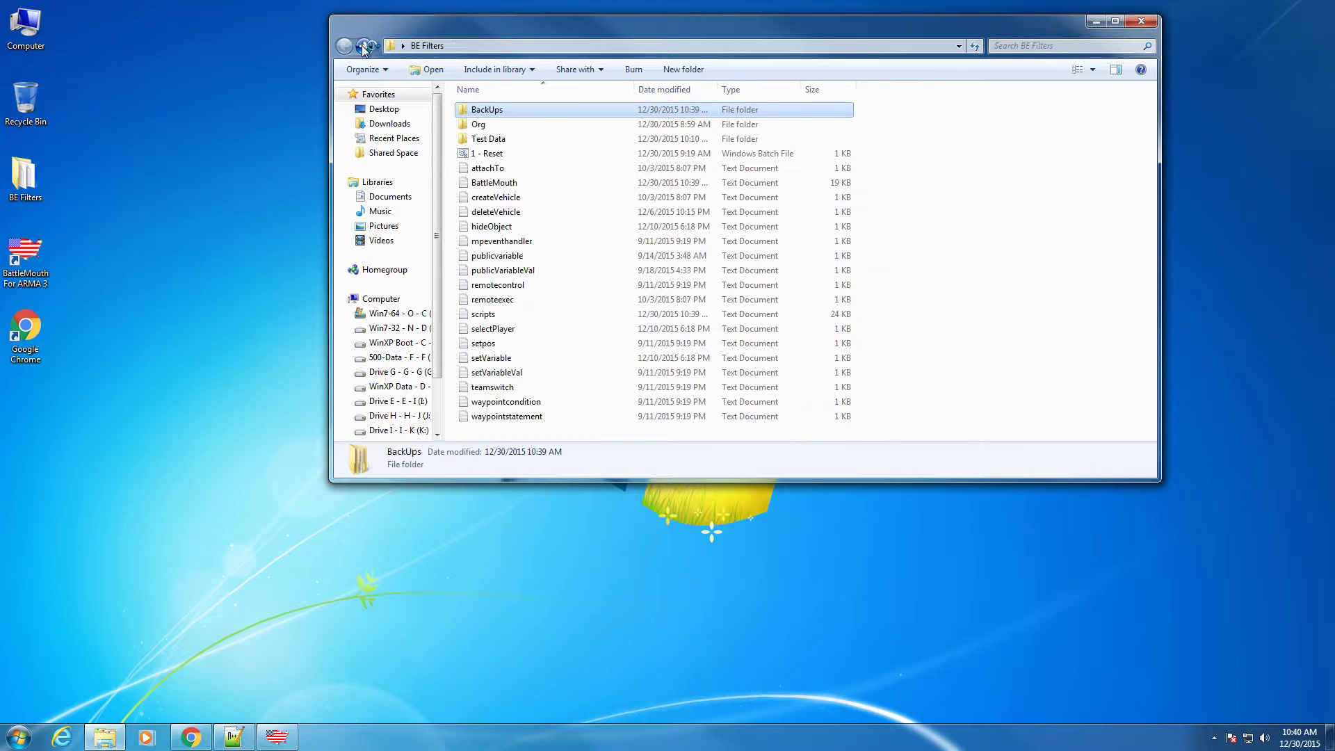
pyautogui.click(1097, 22)
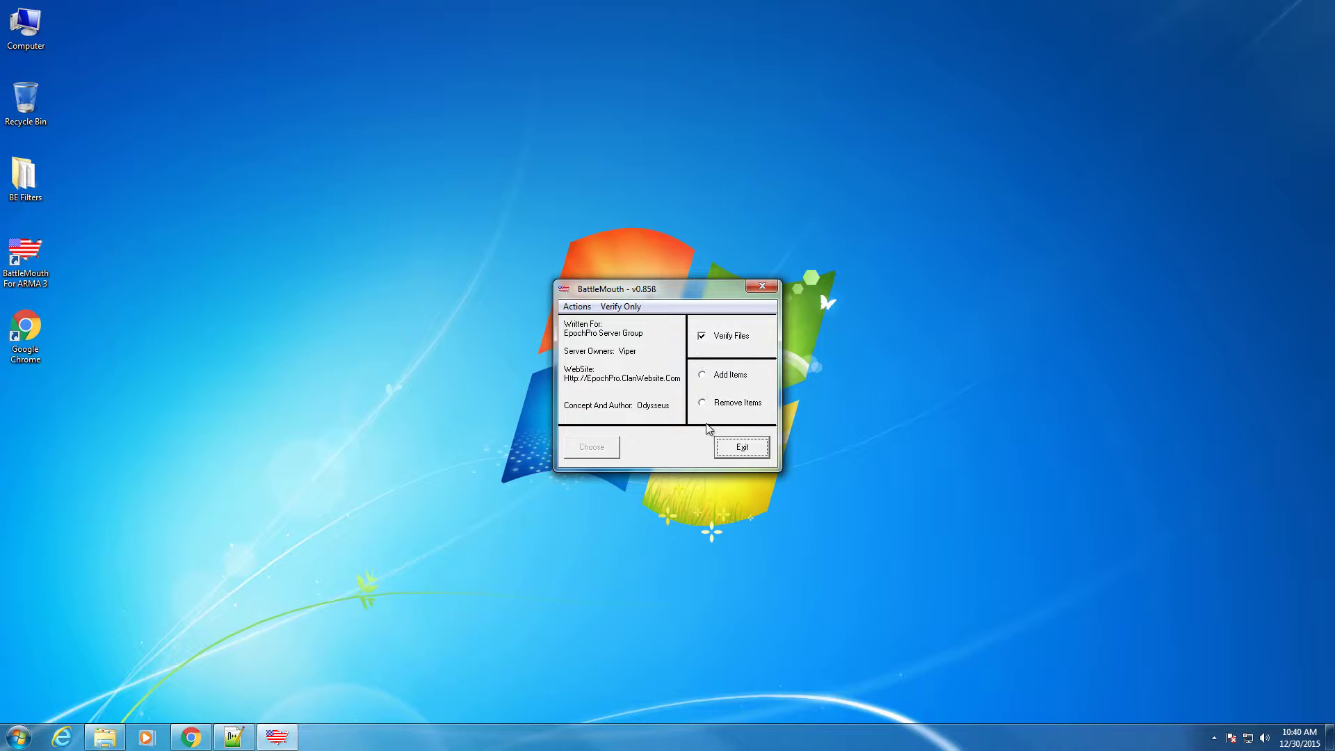
# Try to add the items from Bad Format.BMD with file verification on, choosing to fix its errors, and close the opened text files
pyautogui.click(723, 375)
pyautogui.click(589, 447)
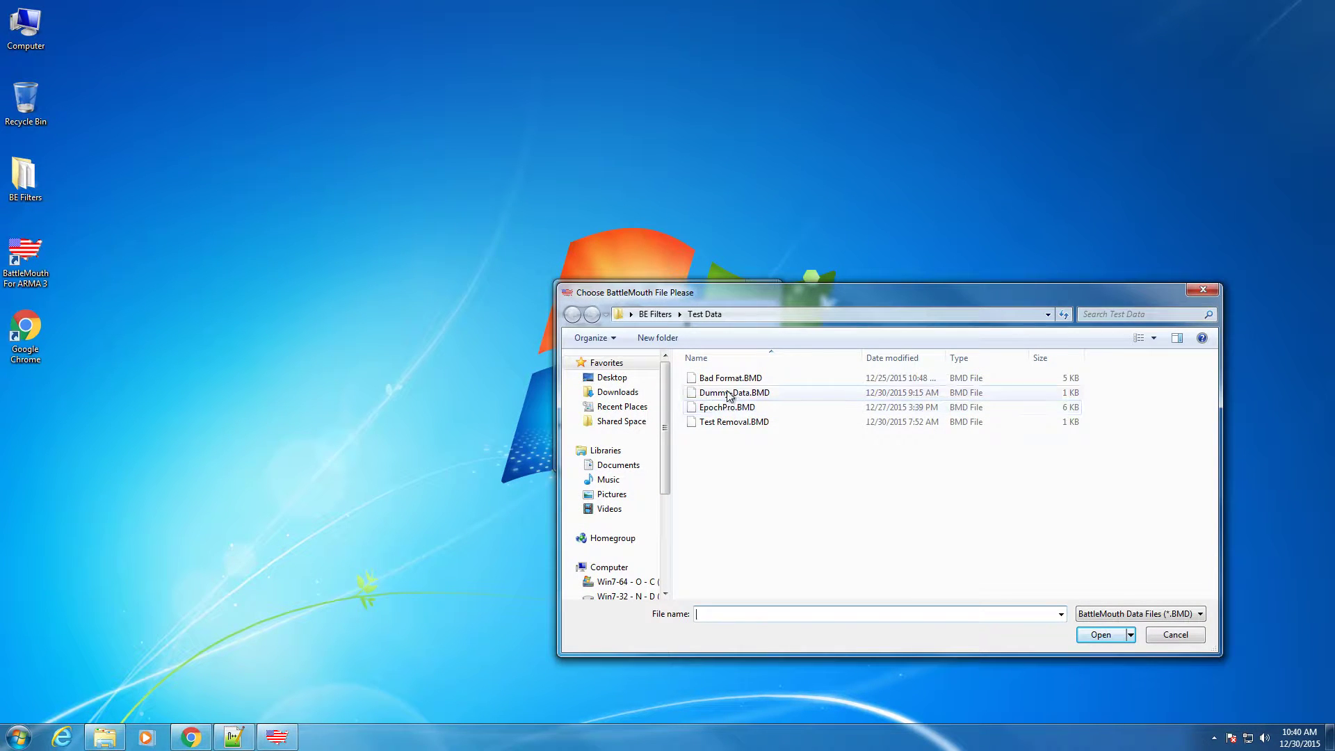
pyautogui.click(730, 377)
pyautogui.click(1097, 633)
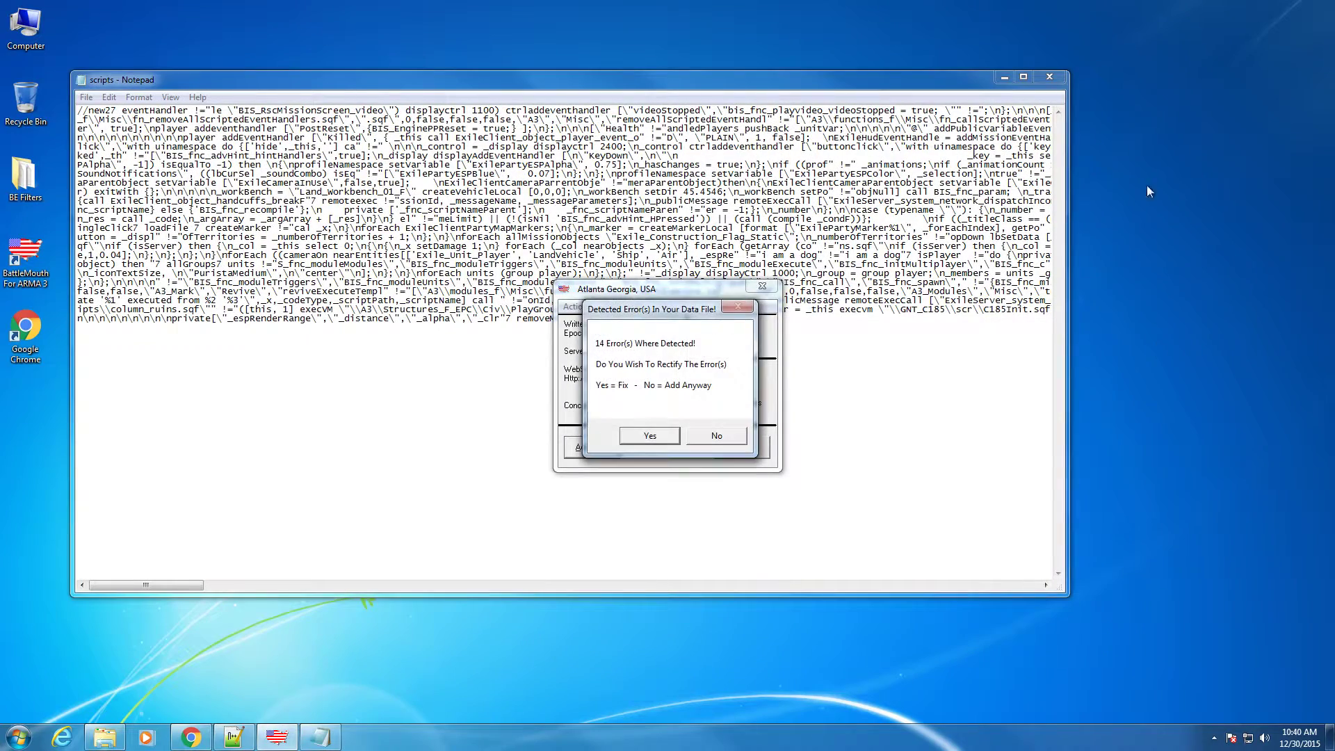
pyautogui.click(1049, 78)
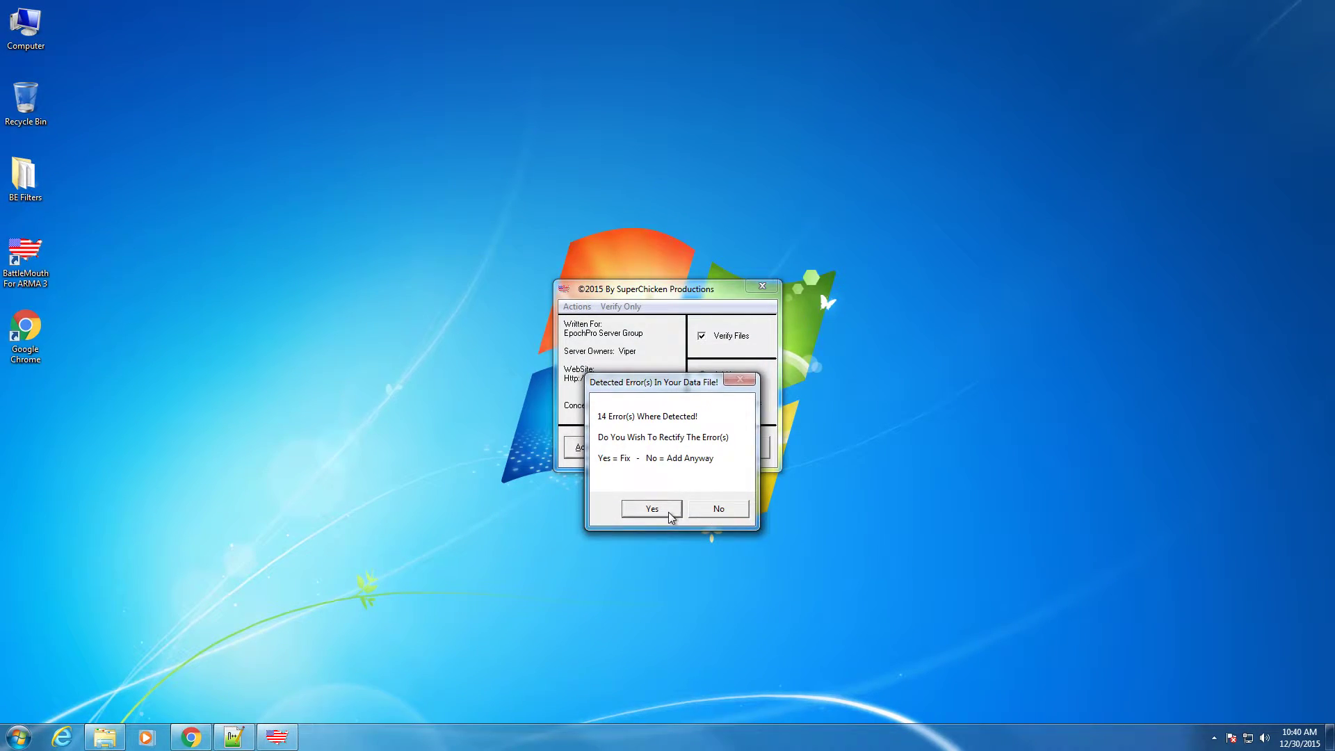
pyautogui.click(652, 509)
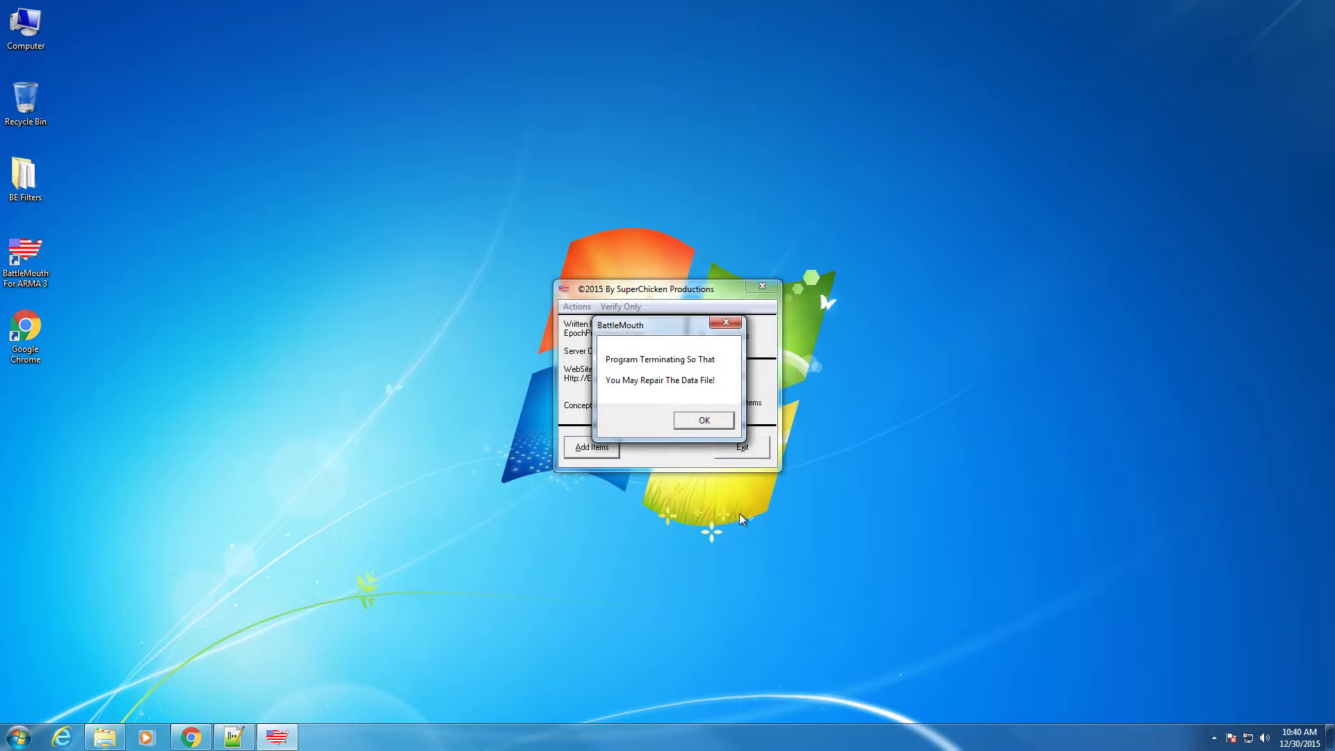
pyautogui.click(699, 421)
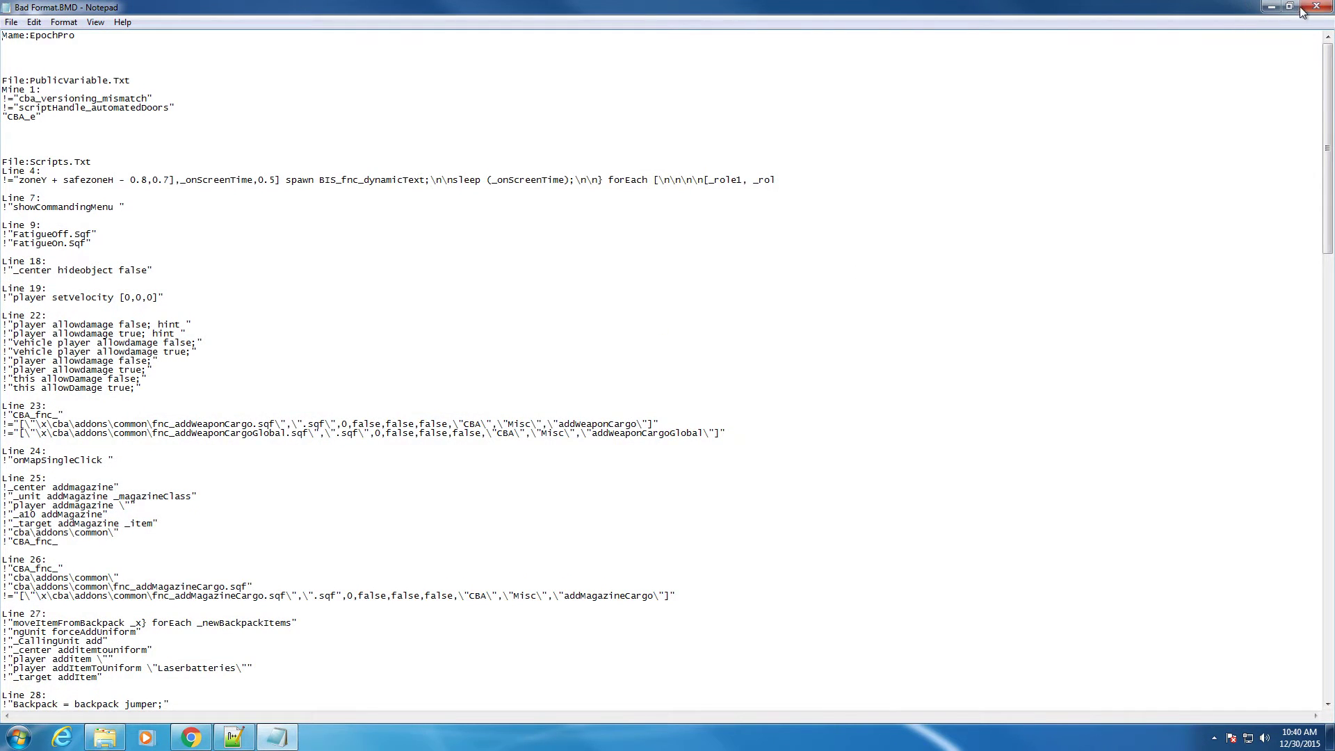
pyautogui.click(1304, 12)
# Relaunch BattleMouth and try to add Bad Format.BMD again, choosing to rectify its errors, and close the data file in Notepad
pyautogui.doubleClick(25, 259)
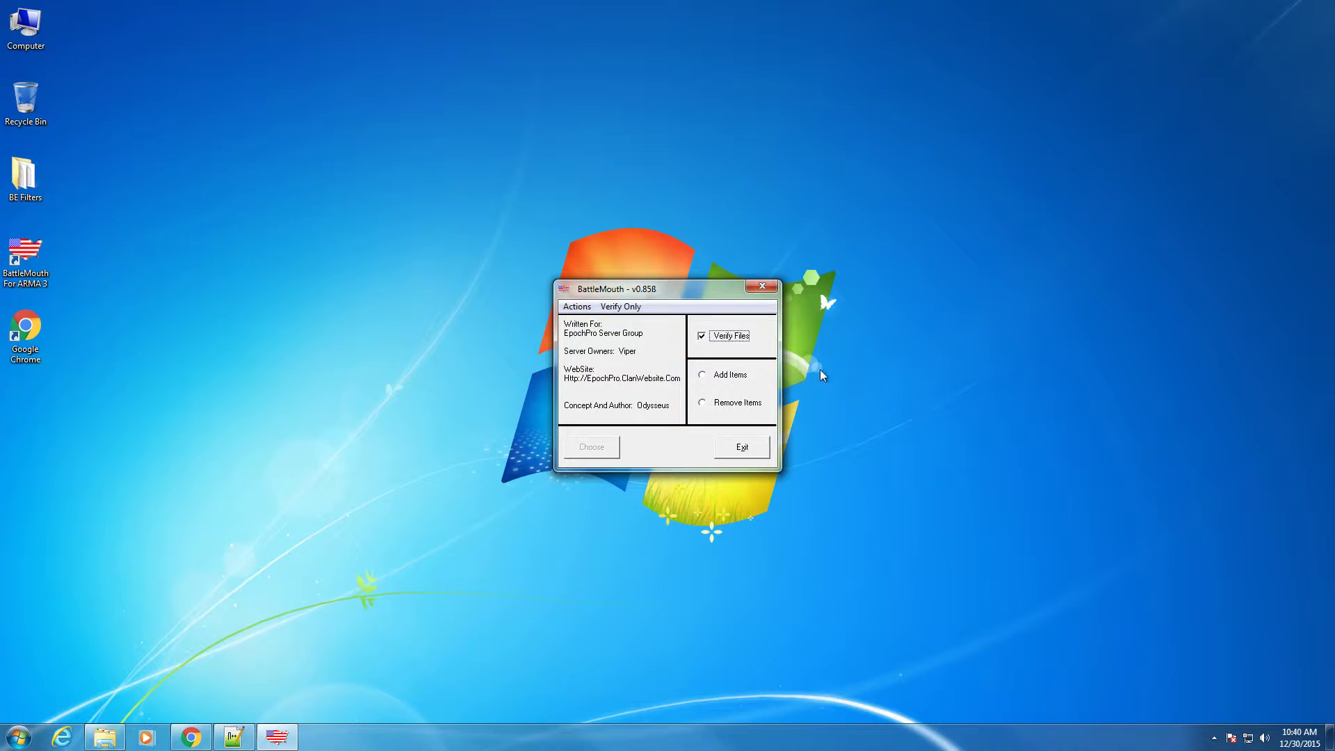
pyautogui.click(723, 379)
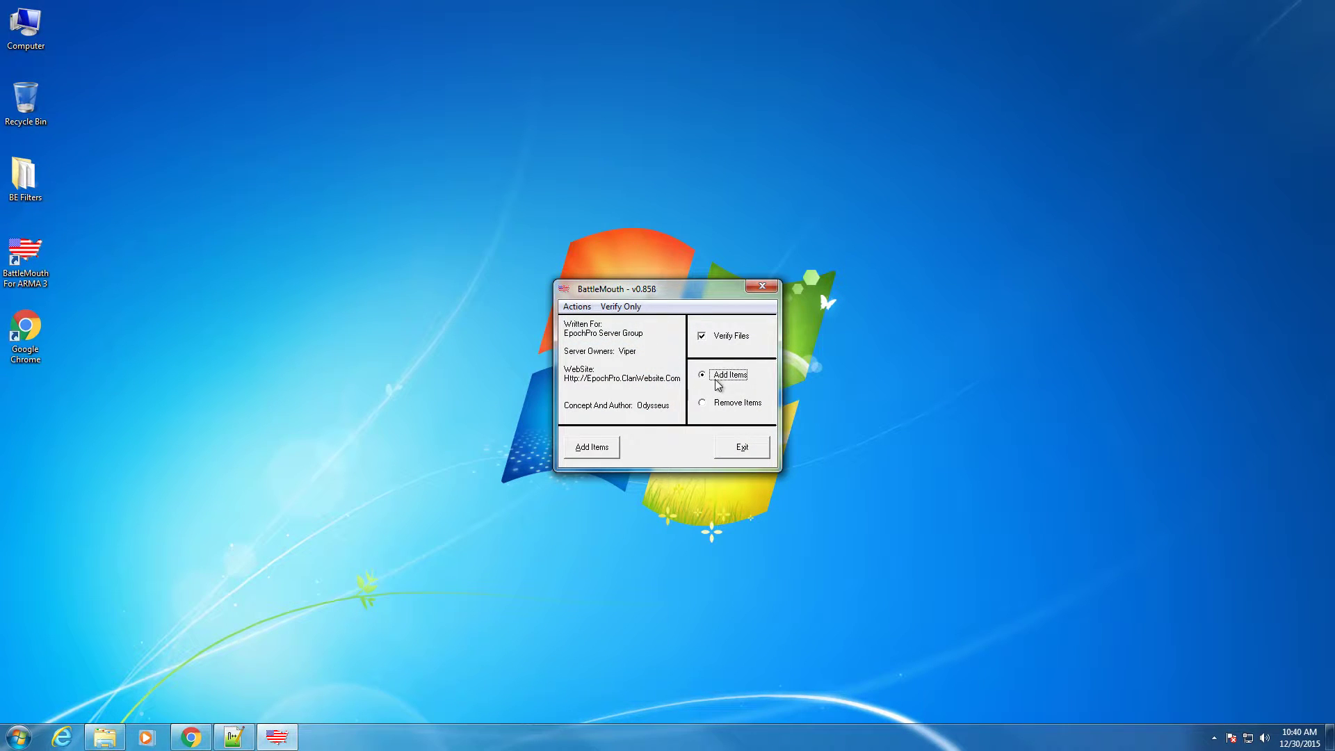
pyautogui.click(595, 450)
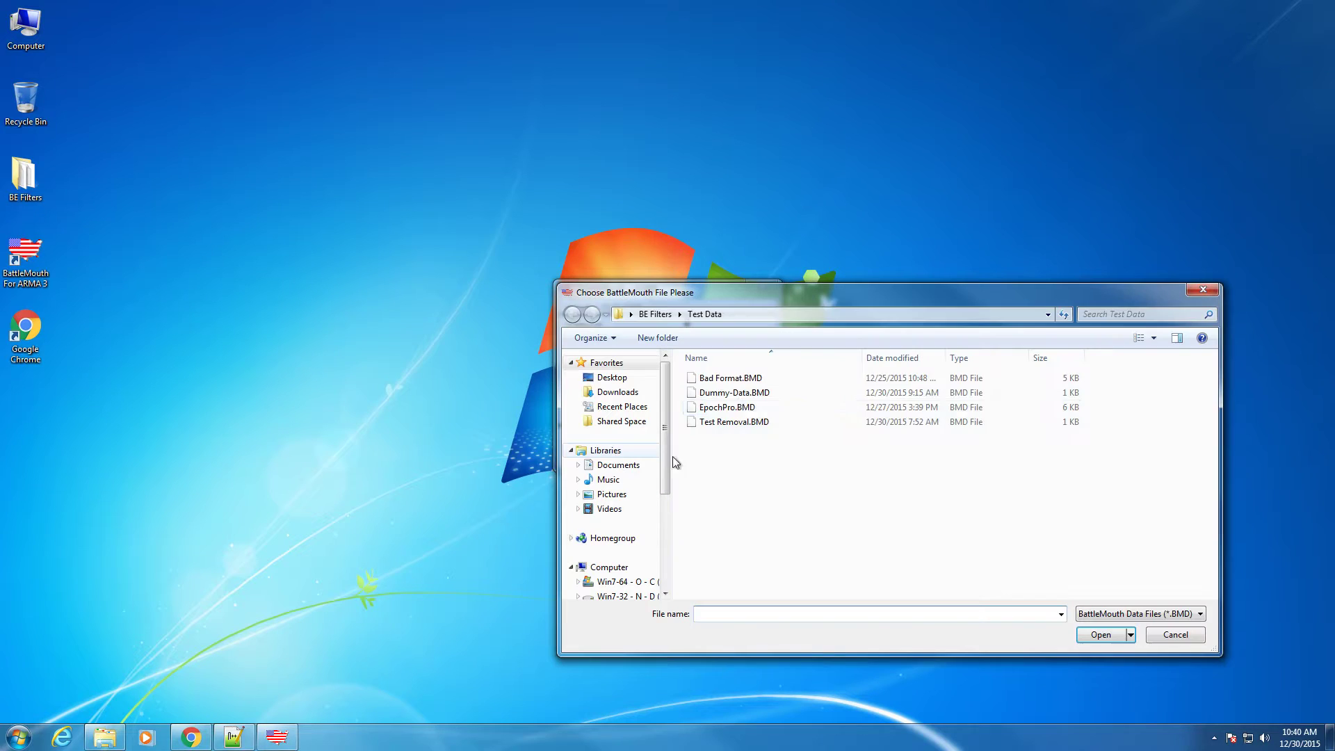
pyautogui.click(723, 381)
pyautogui.click(1095, 635)
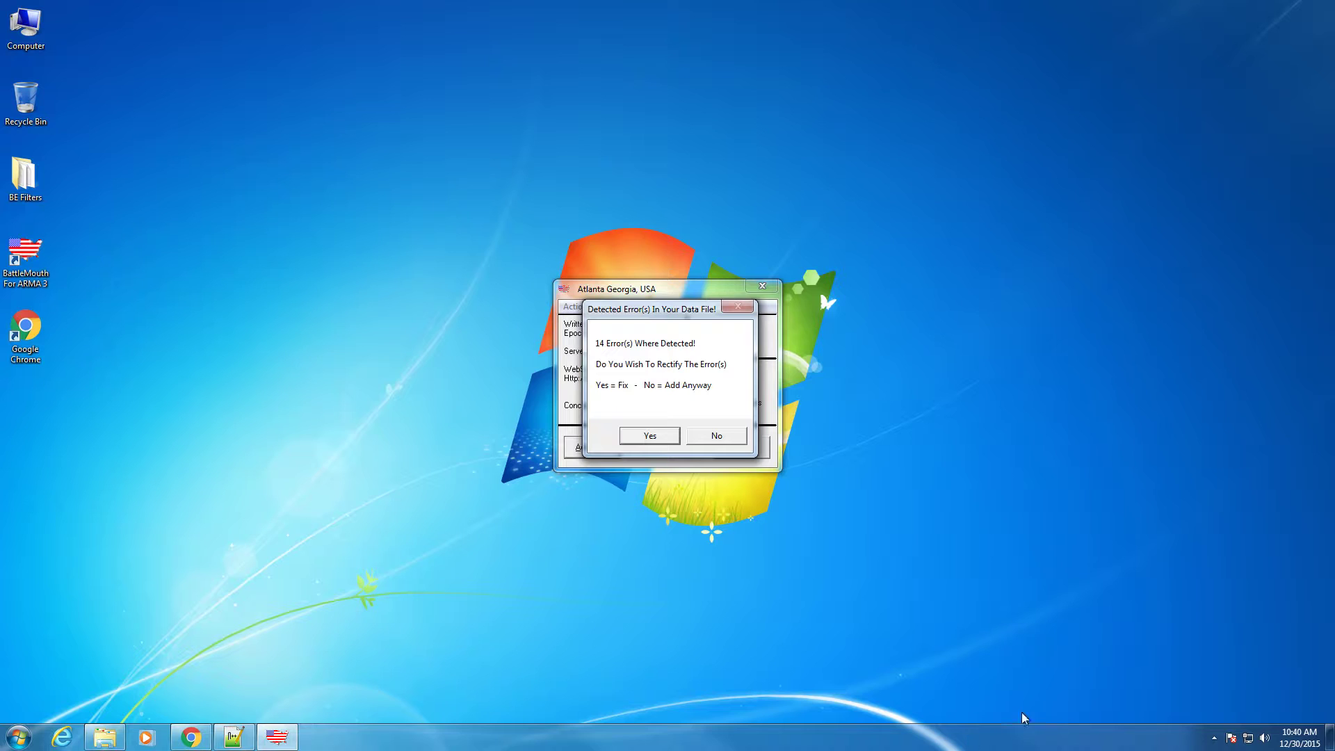
pyautogui.click(665, 440)
pyautogui.click(711, 423)
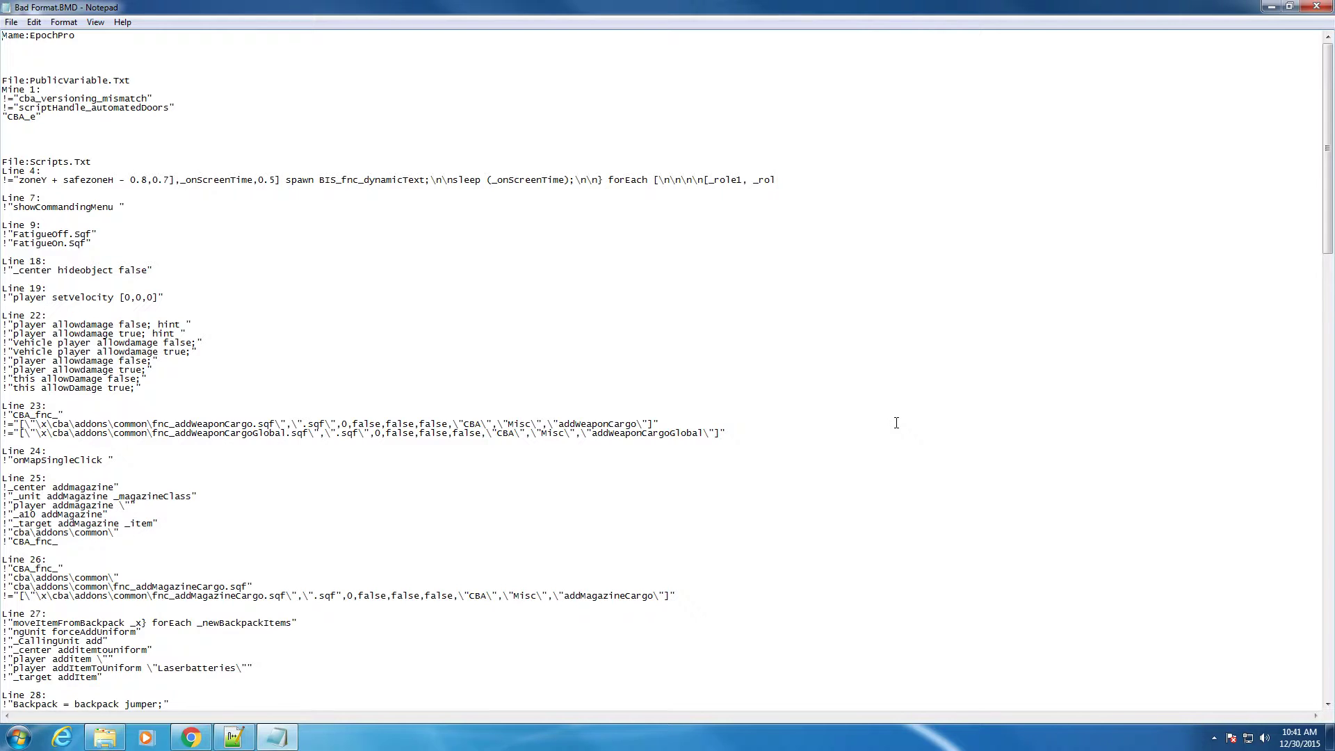
pyautogui.click(1316, 6)
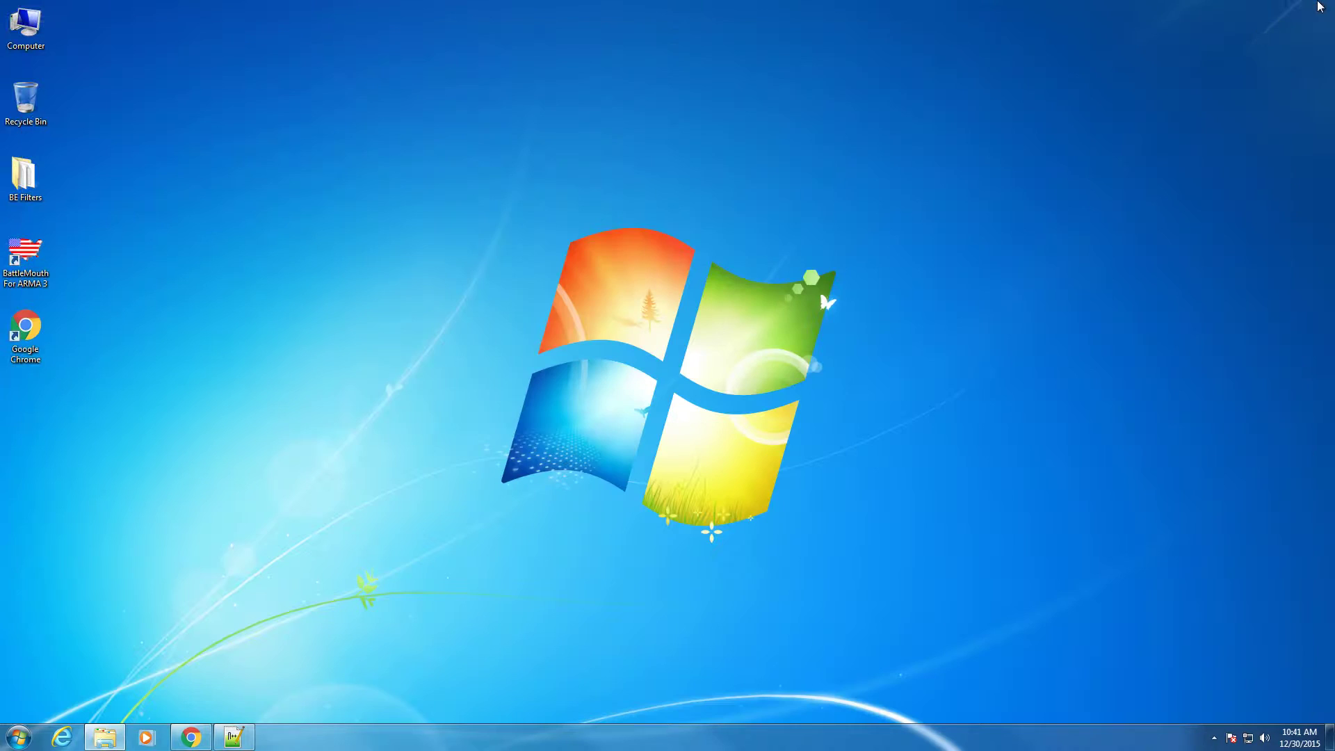
# Relaunch BattleMouth and add the items from Bad Format.BMD with file verification on, choosing to add them despite the detected errors
pyautogui.doubleClick(37, 244)
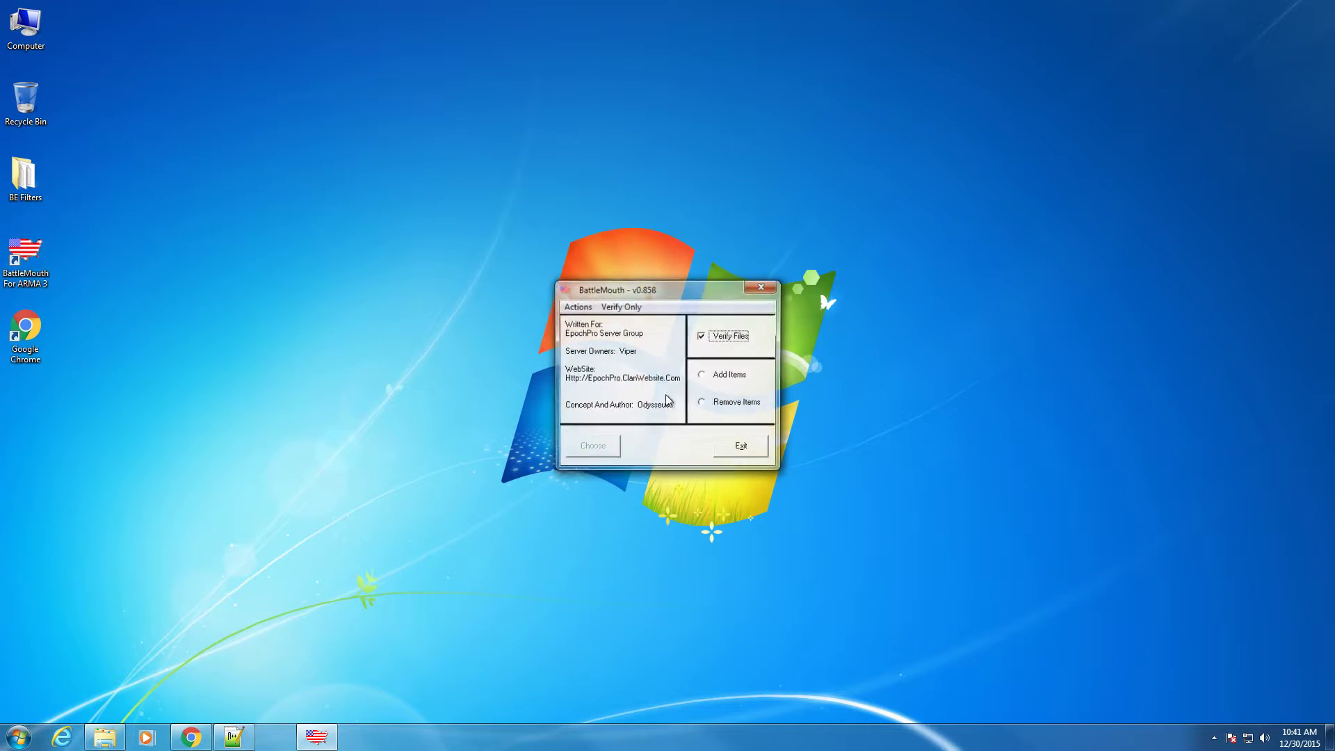
pyautogui.click(719, 378)
pyautogui.click(592, 449)
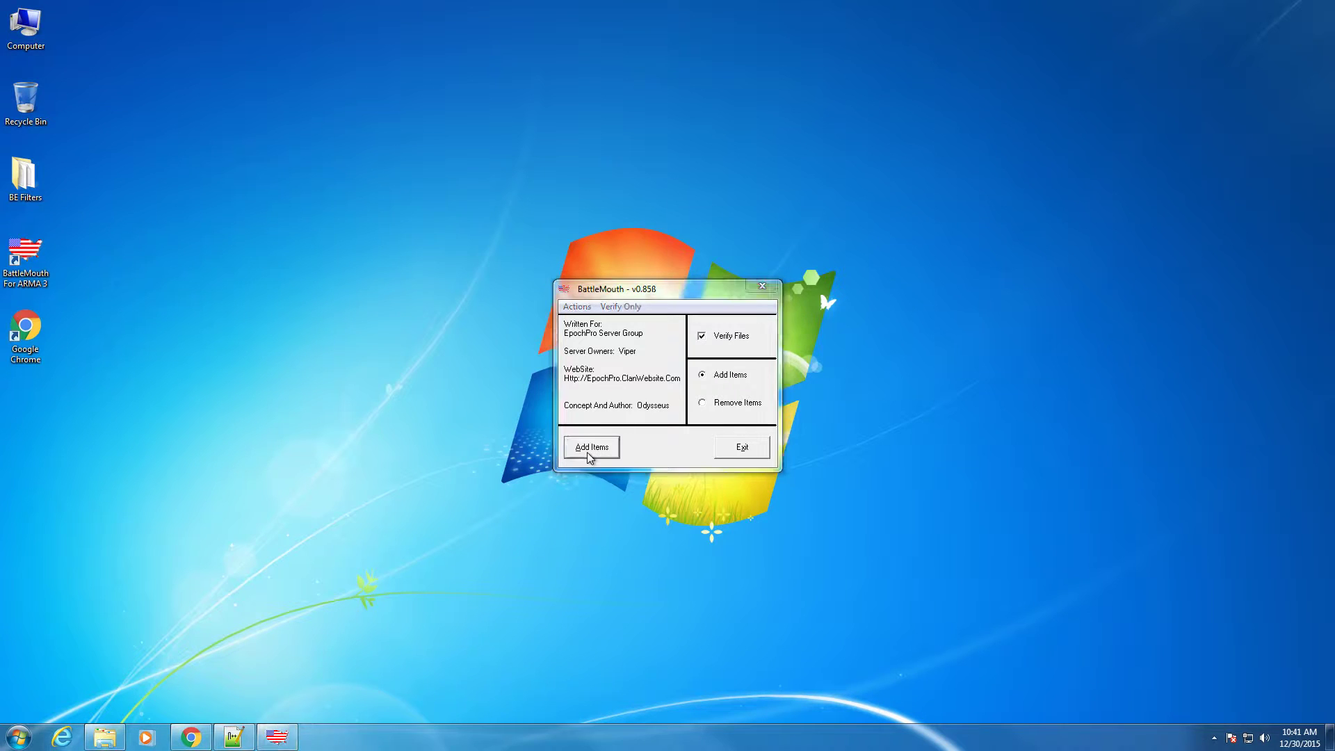
pyautogui.click(1174, 636)
pyautogui.click(730, 378)
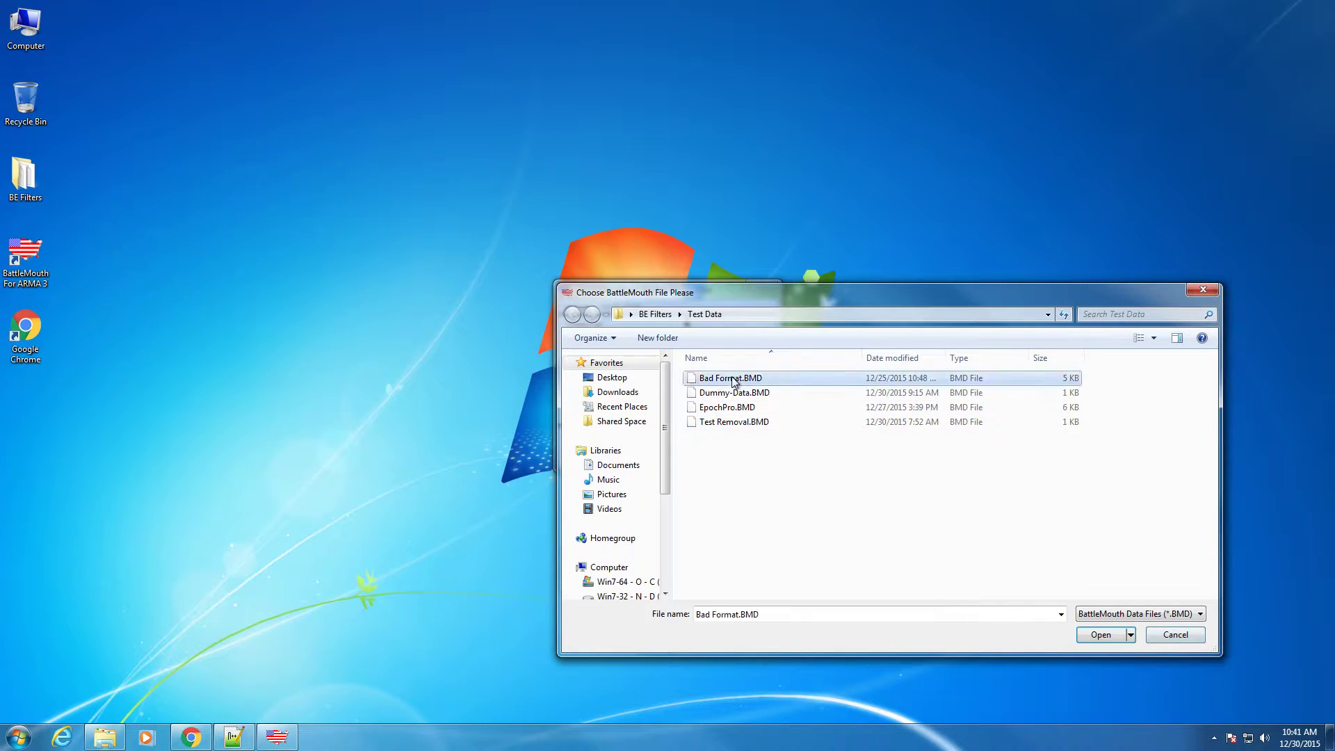
pyautogui.click(1115, 639)
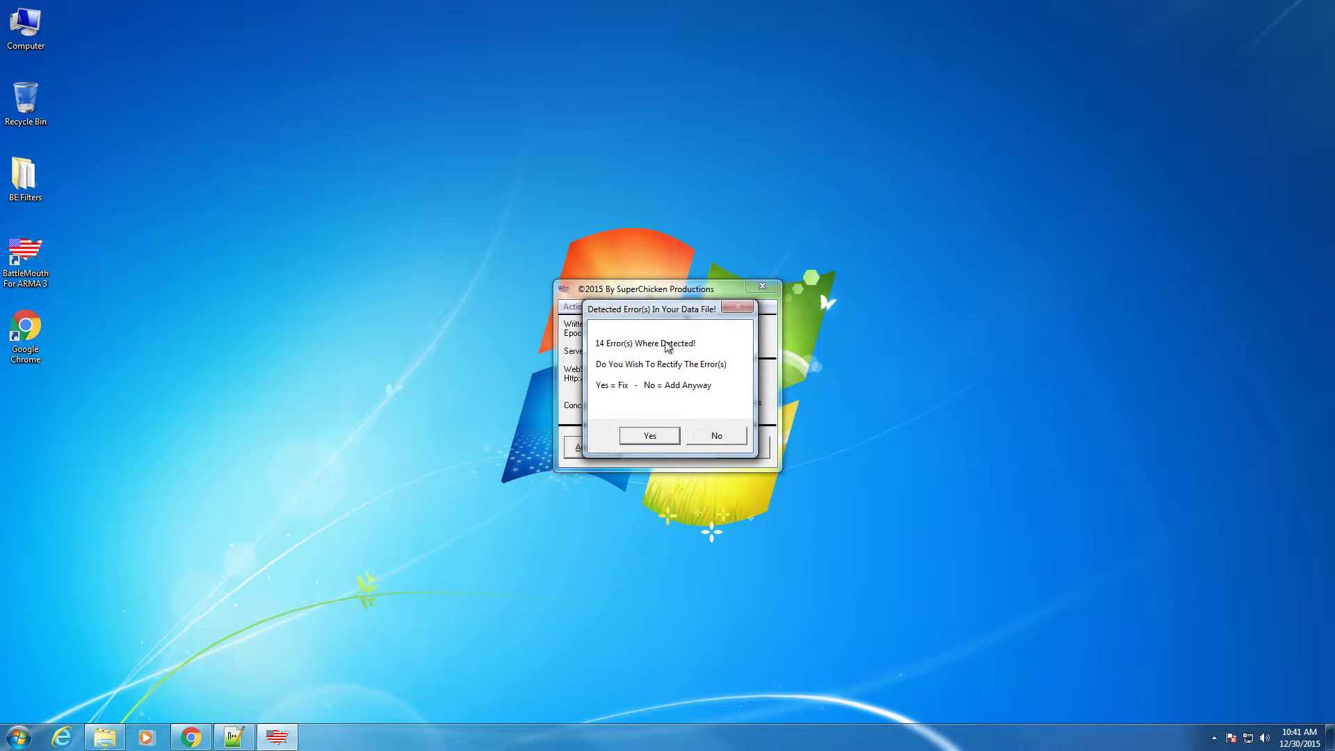
pyautogui.click(717, 436)
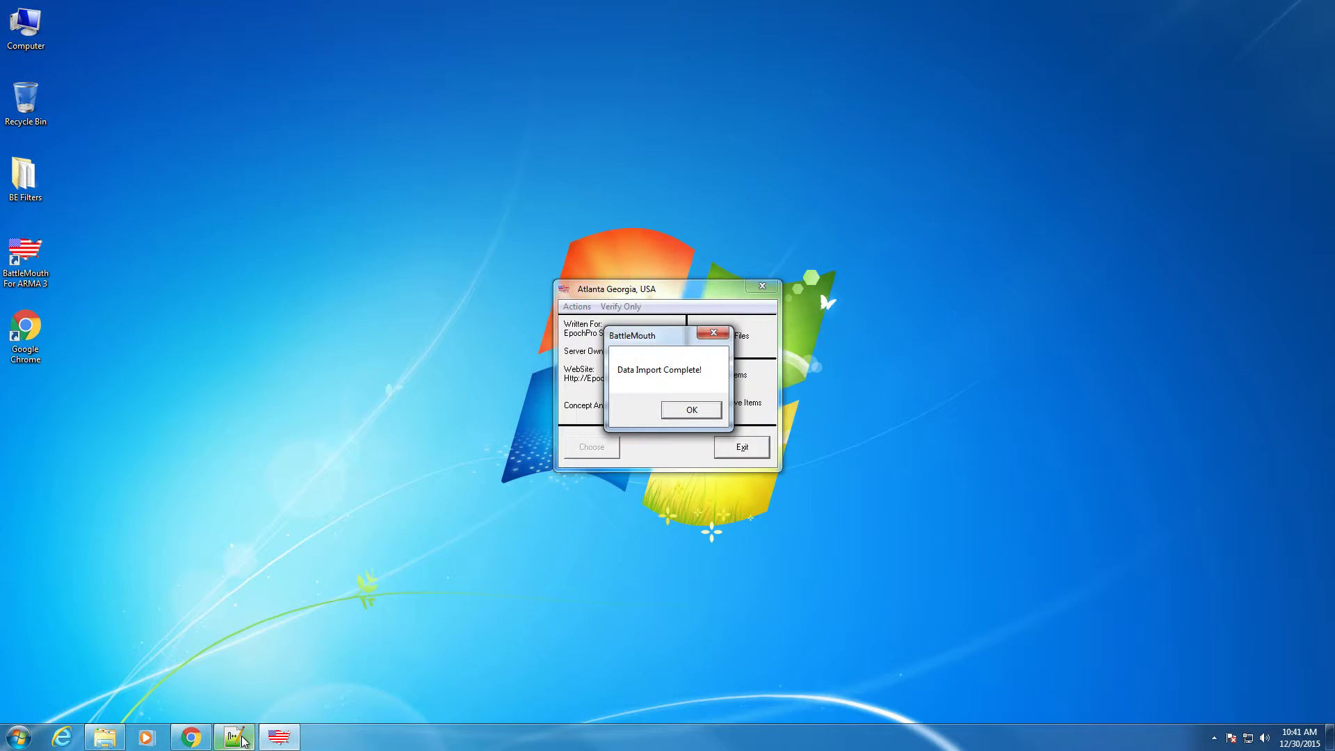
pyautogui.click(691, 411)
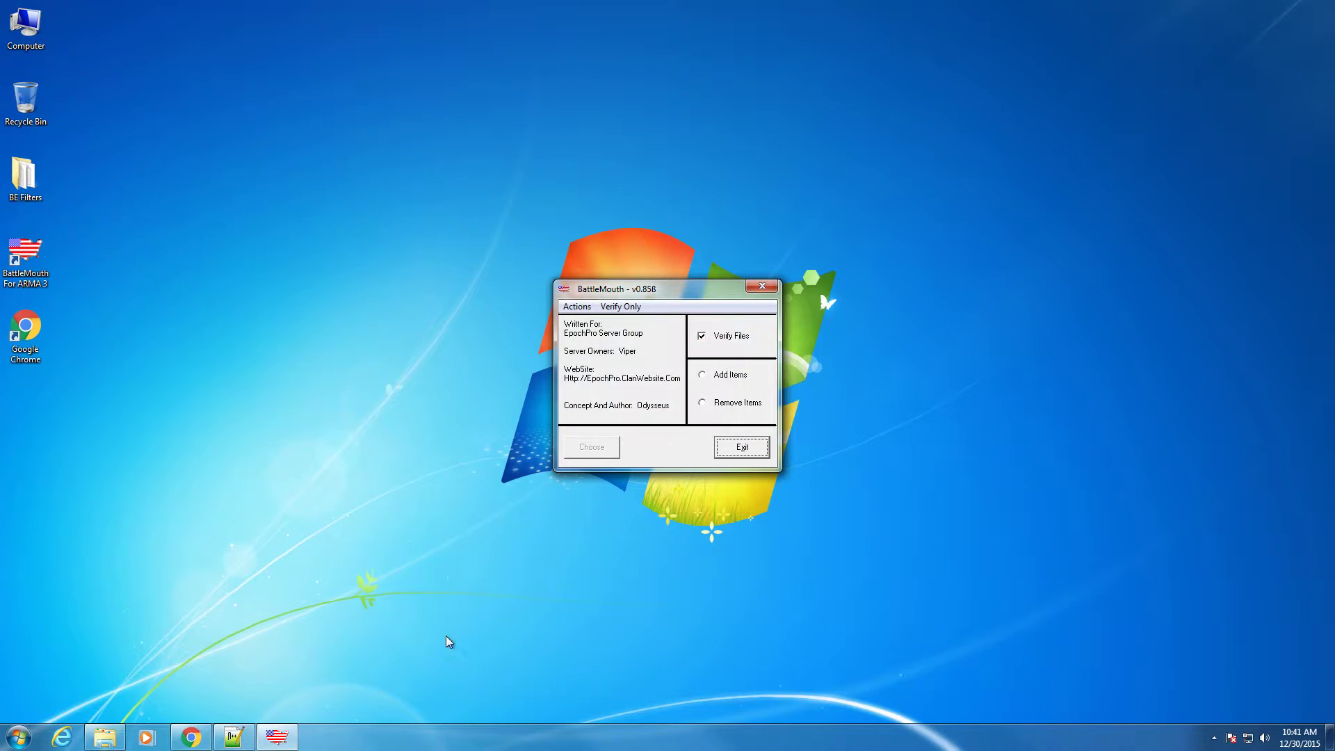
# Reload scripts.txt in Notepad++ and compare its line 4 with the Line 4 entry in Bad Format.BMD
pyautogui.click(247, 742)
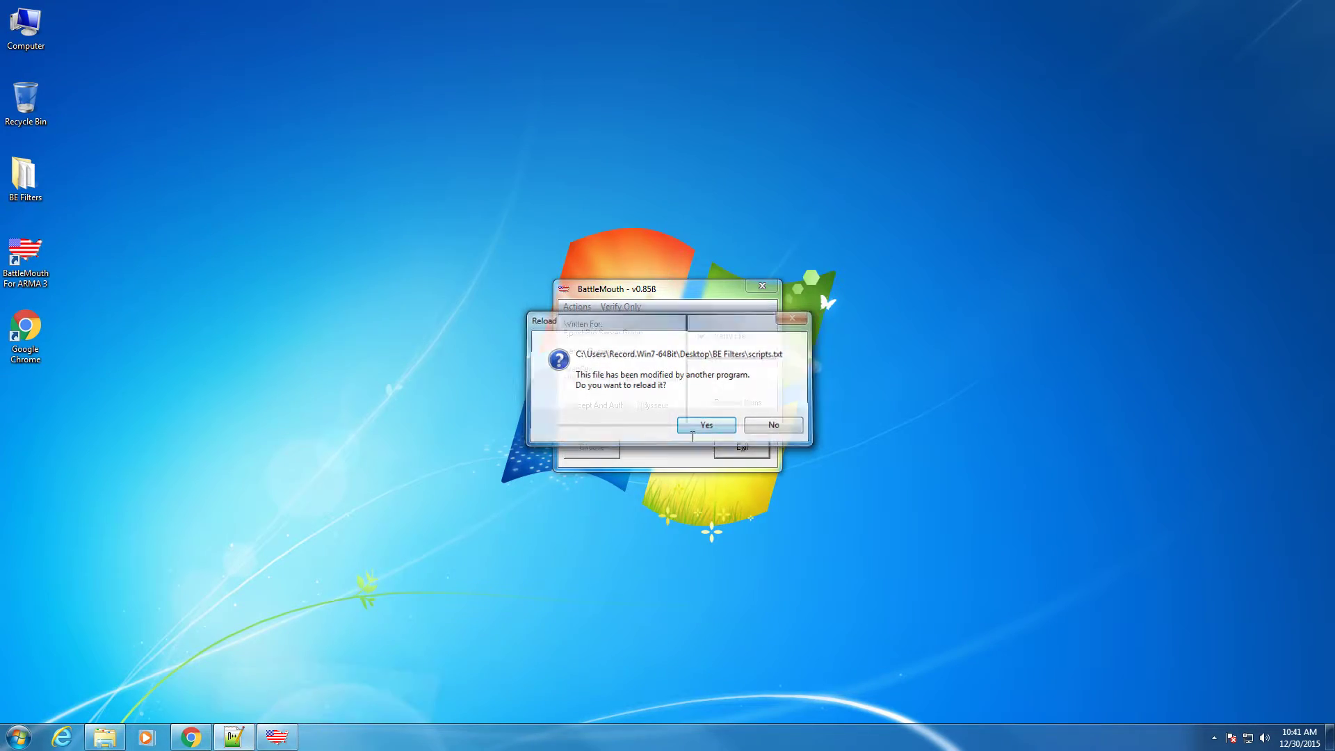
pyautogui.click(702, 429)
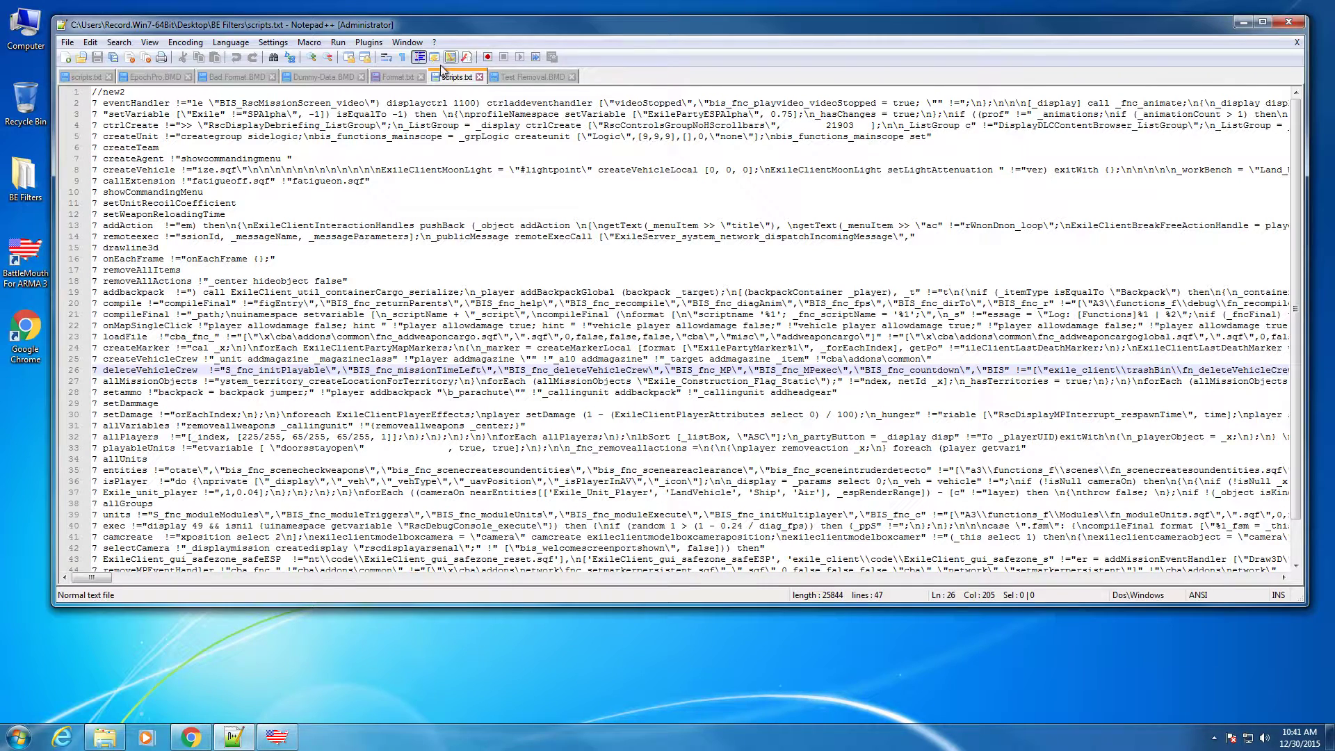
pyautogui.click(236, 76)
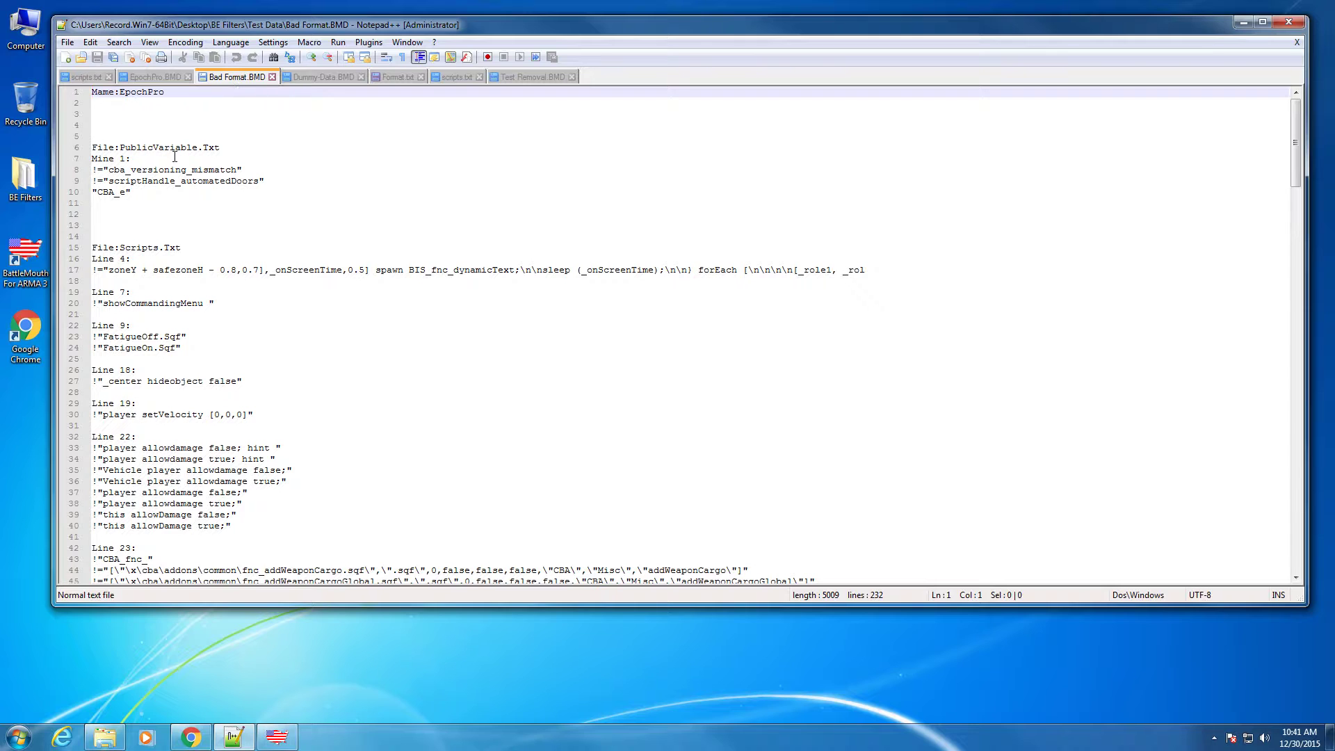
pyautogui.moveTo(150, 259); pyautogui.dragTo(89, 261)
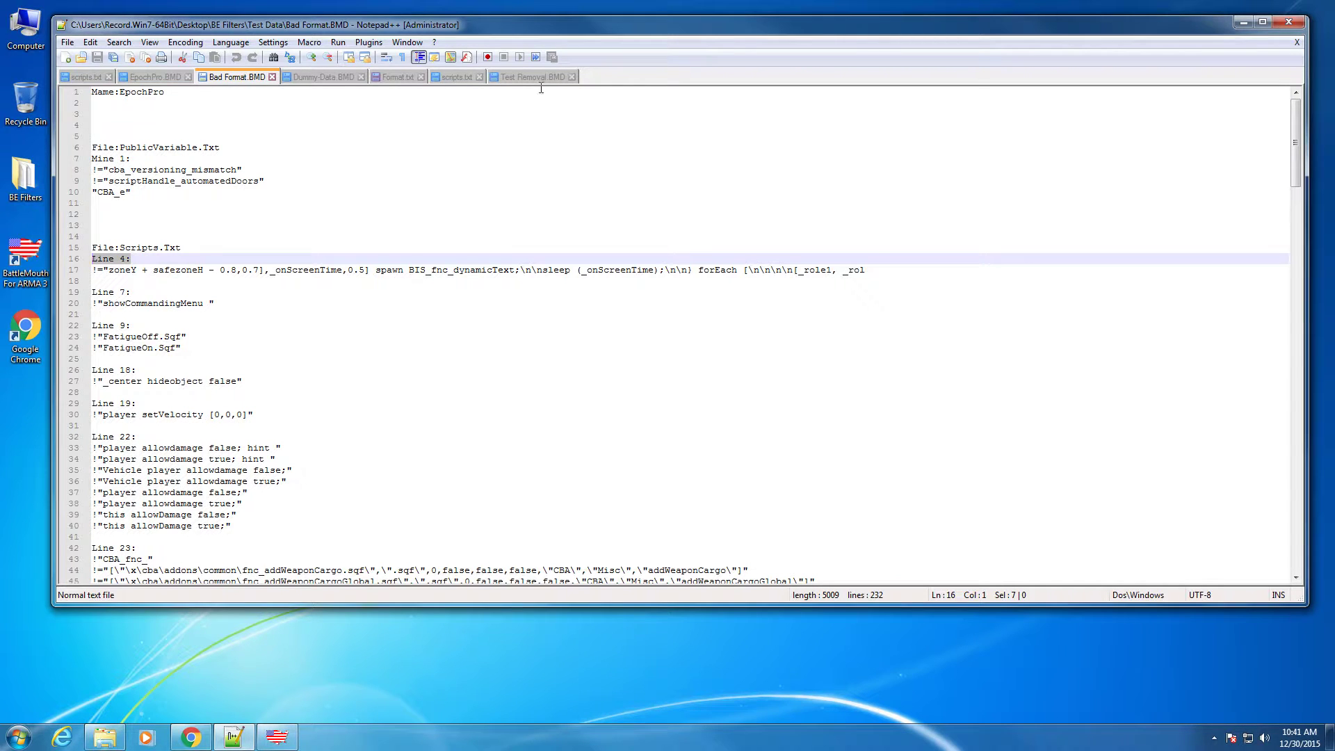
pyautogui.click(446, 78)
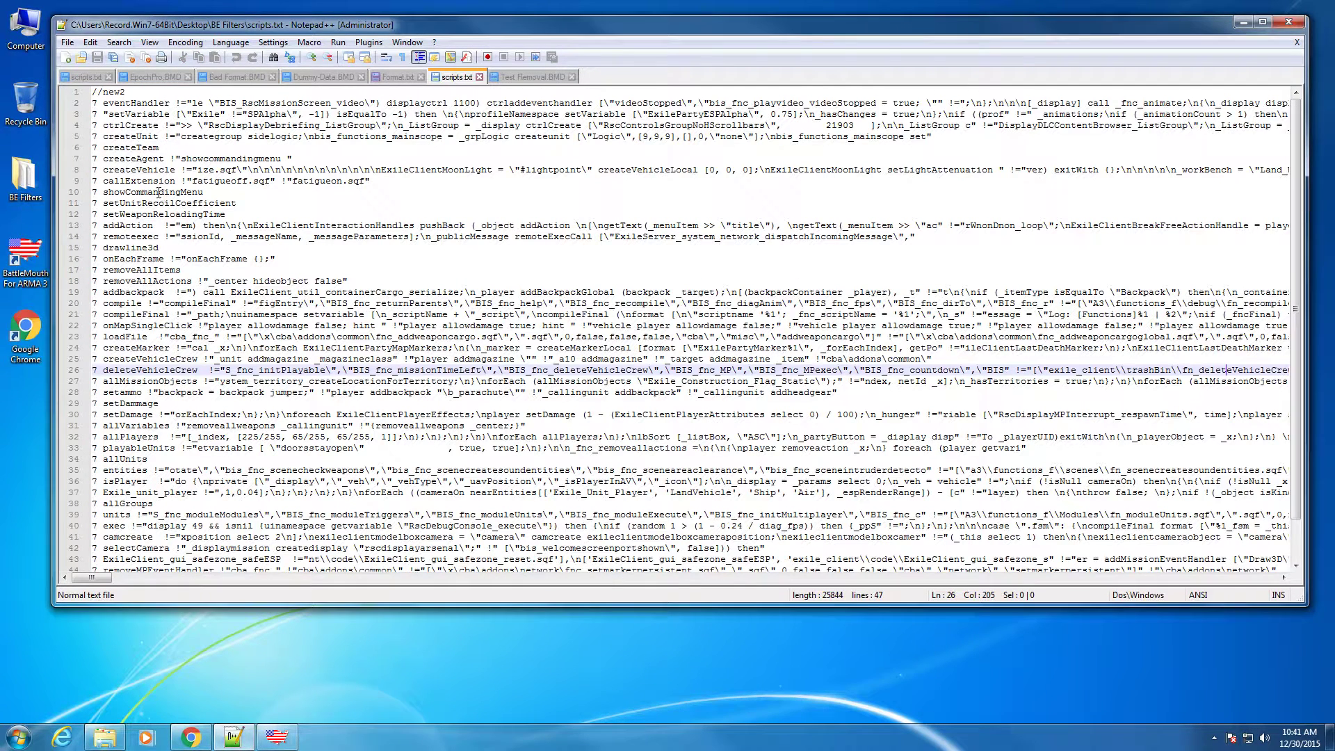
pyautogui.click(97, 126)
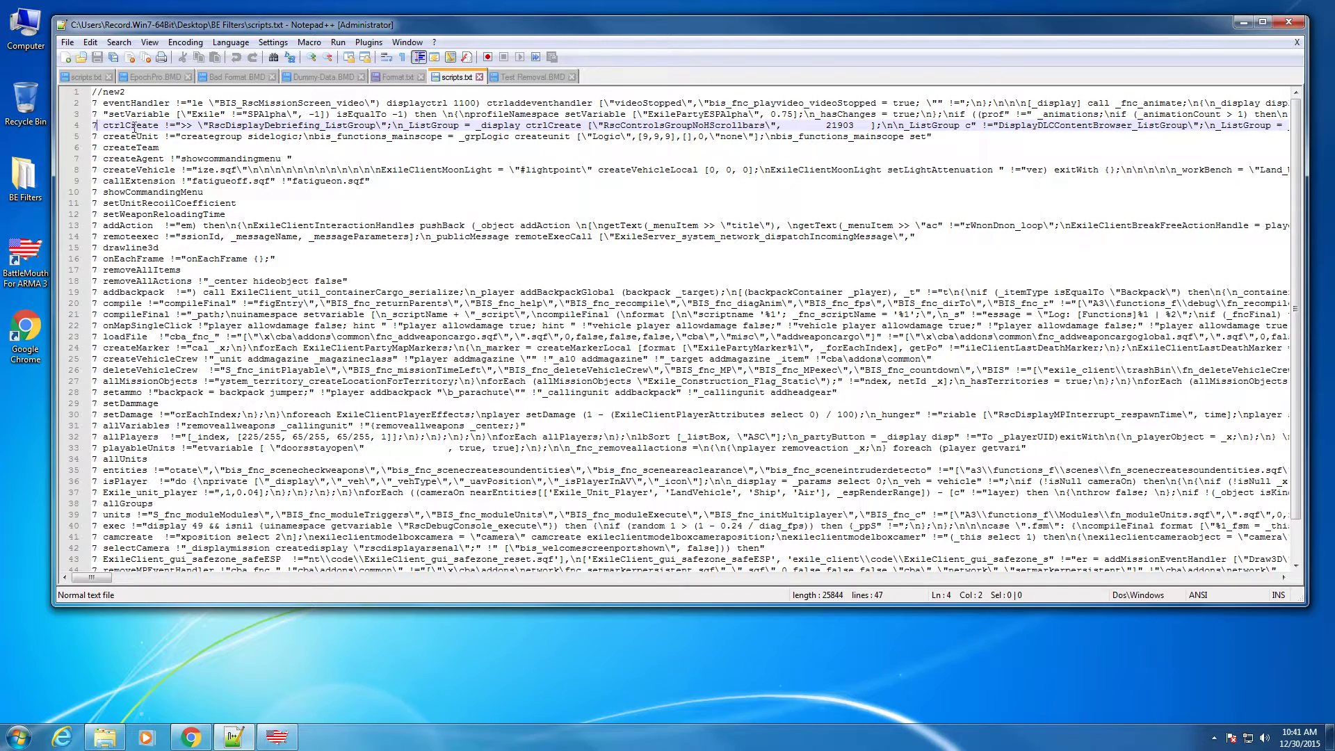
pyautogui.click(909, 127)
pyautogui.hscroll(3, 909, 128)
pyautogui.click(909, 127)
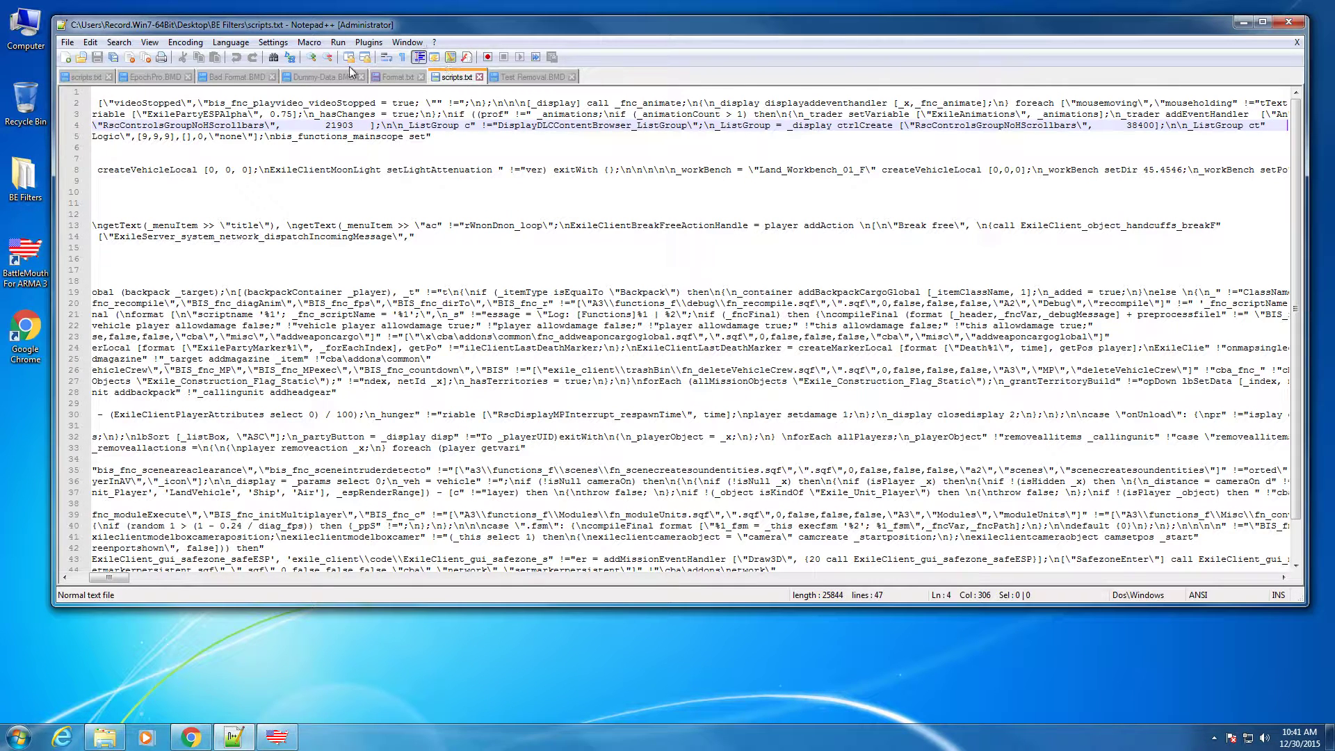
# Look through Dummy-Data.BMD and the Line 4 entries in EpochPro.BMD, then return to scripts.txt and minimize Notepad++
pyautogui.click(329, 78)
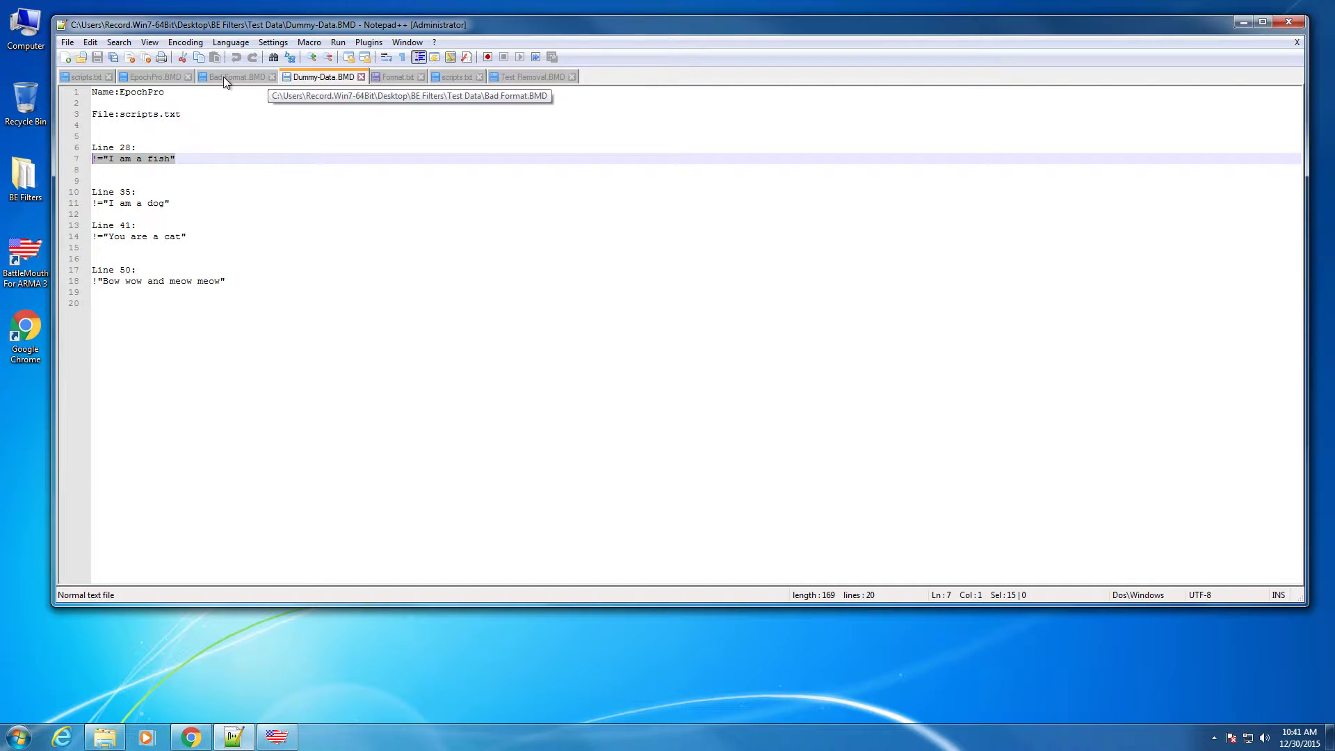
pyautogui.click(173, 79)
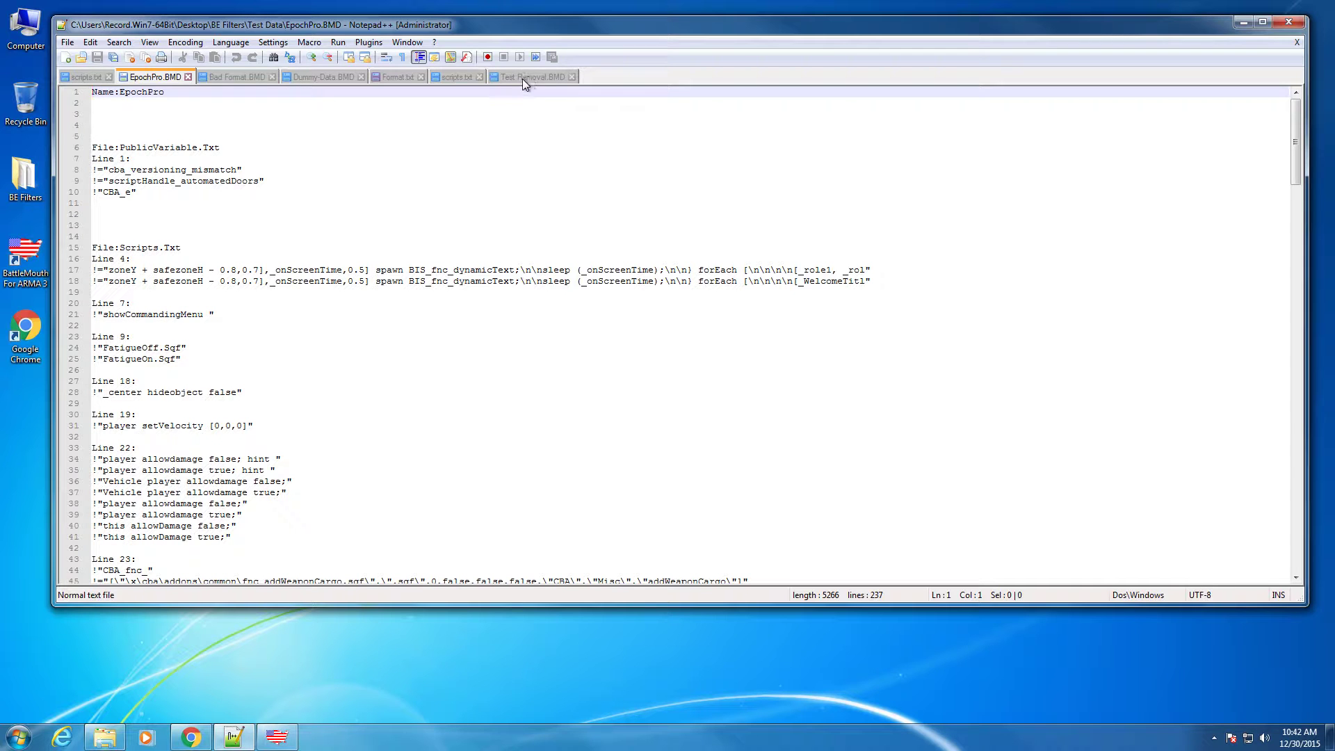
pyautogui.click(439, 77)
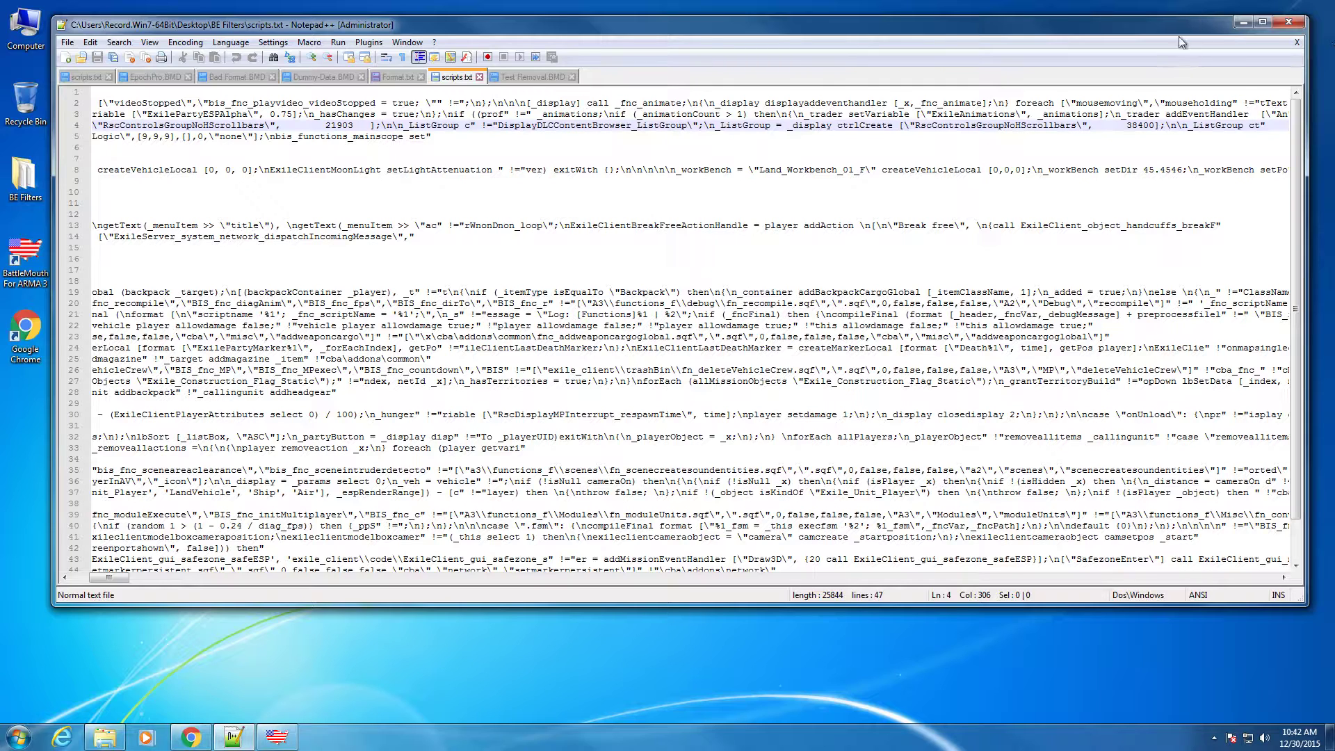
pyautogui.click(1244, 22)
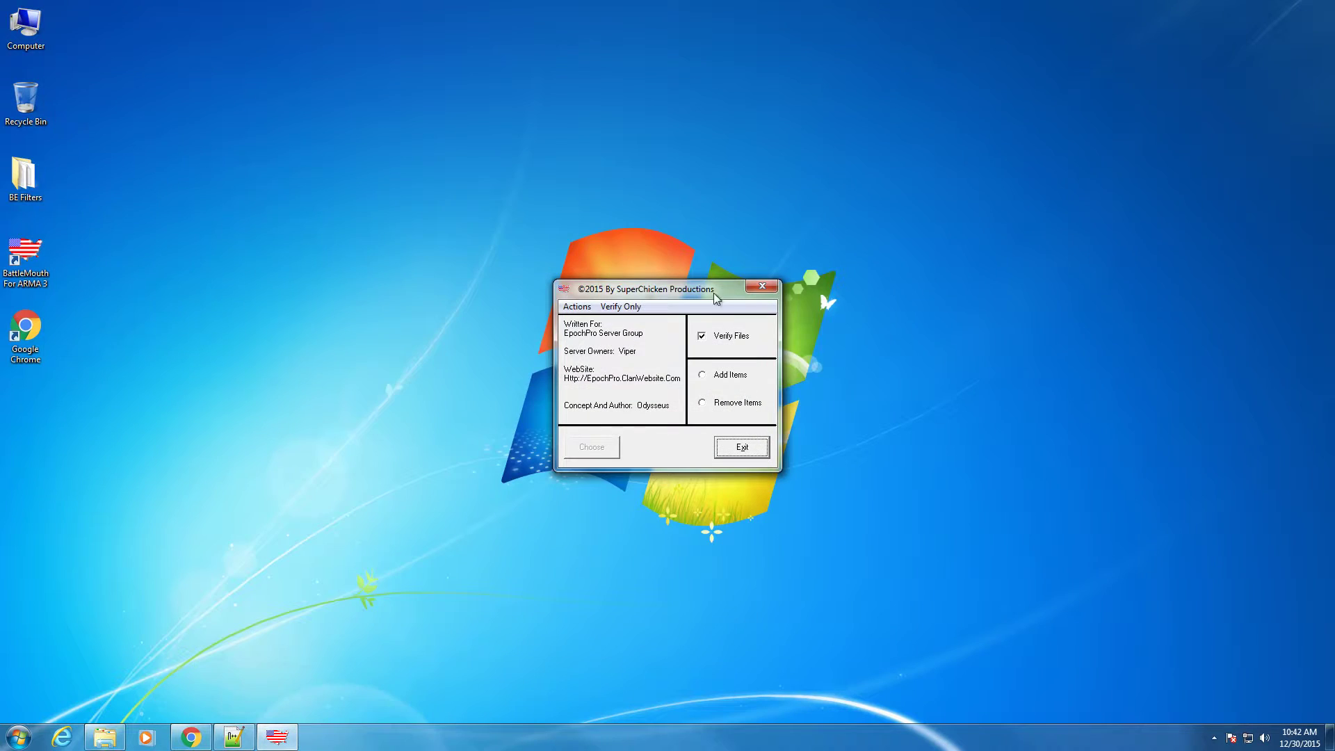
# Remove the items from Bad Format.BMD in BattleMouth with file verification on, choosing to proceed without fixing the errors
pyautogui.click(725, 403)
pyautogui.click(611, 448)
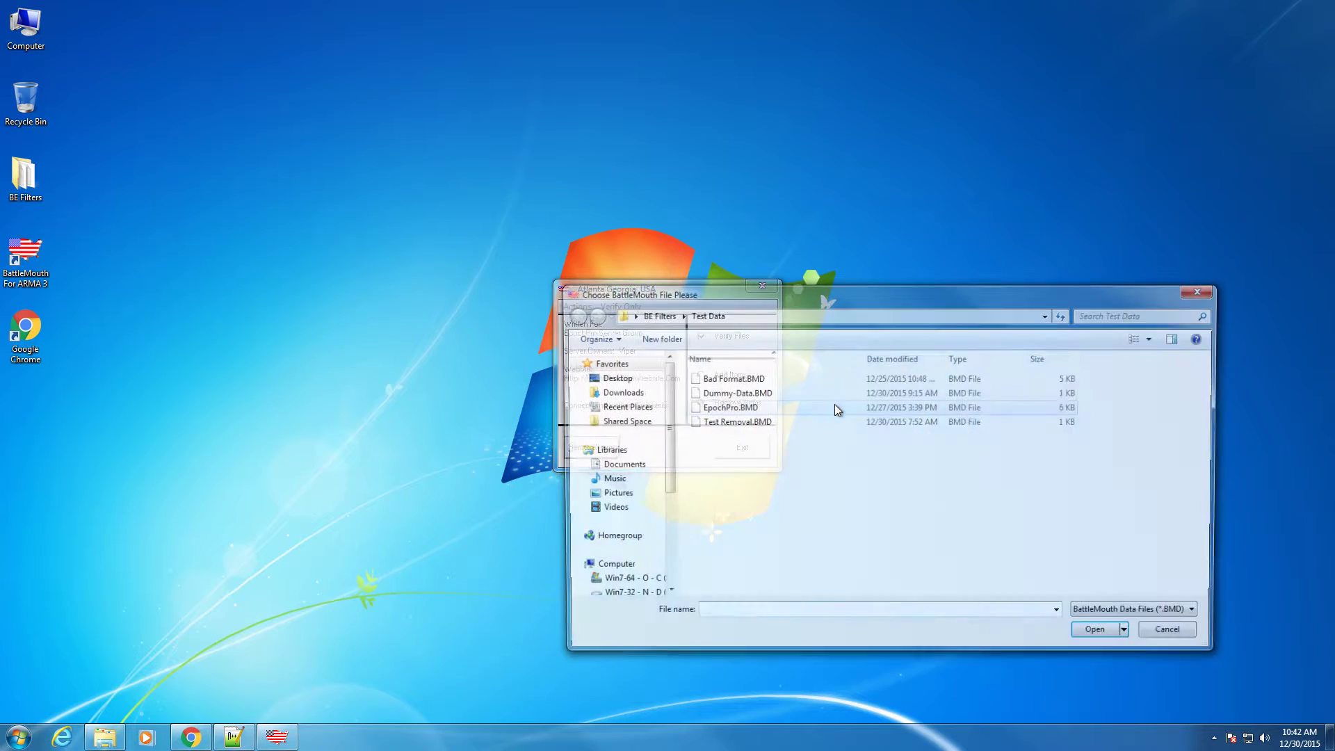
pyautogui.click(730, 383)
pyautogui.click(1100, 634)
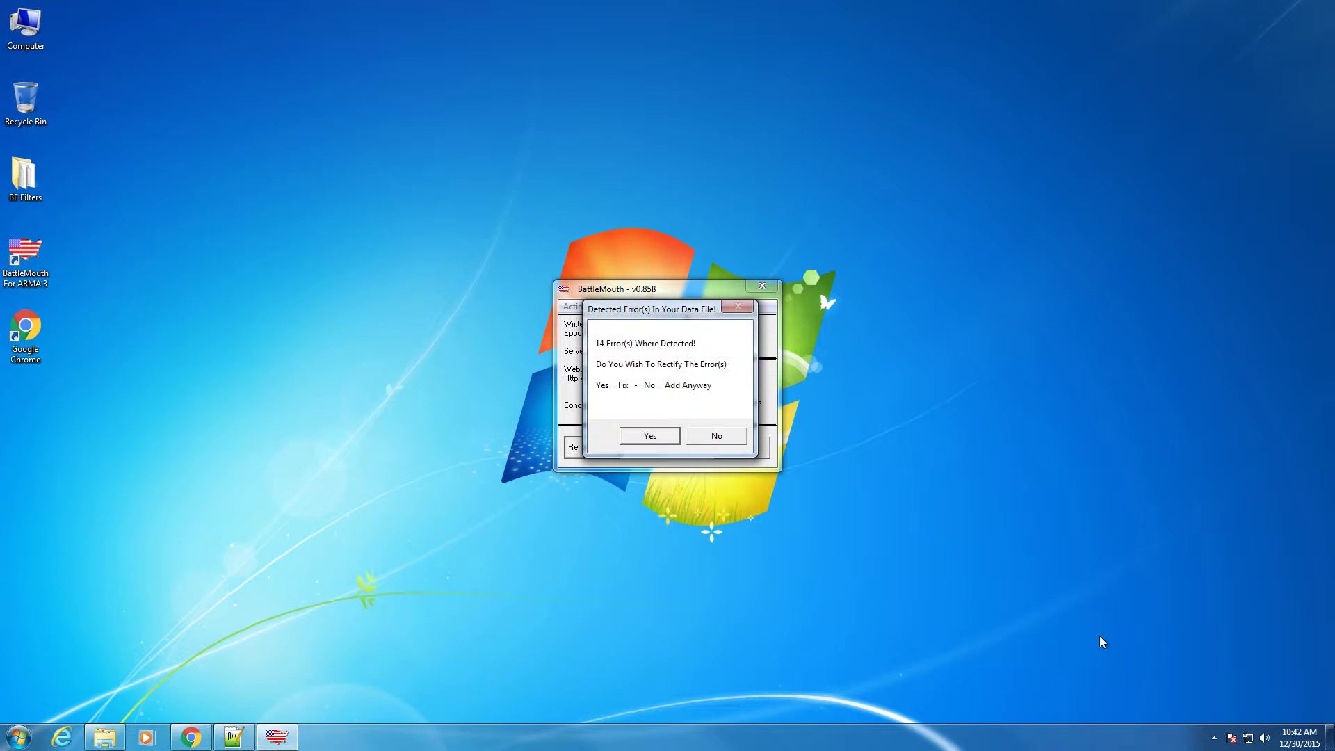
pyautogui.click(701, 435)
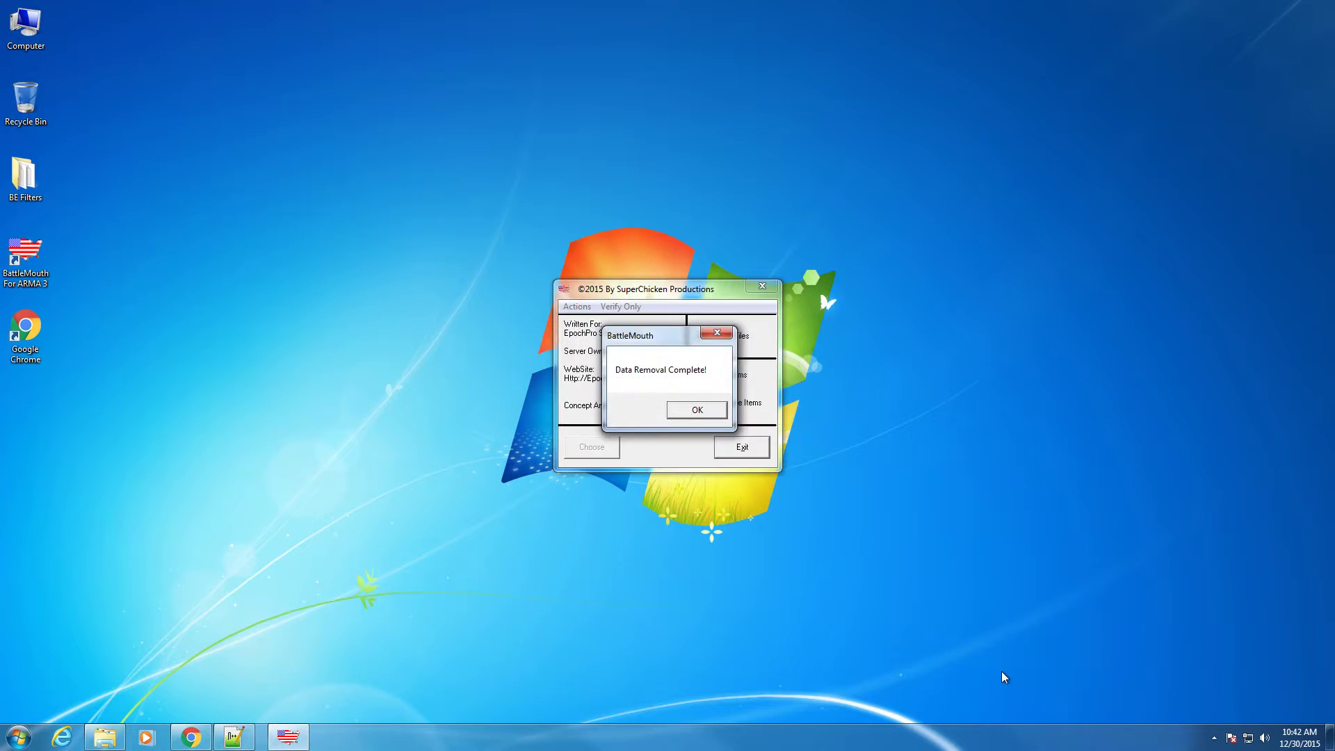
pyautogui.click(696, 411)
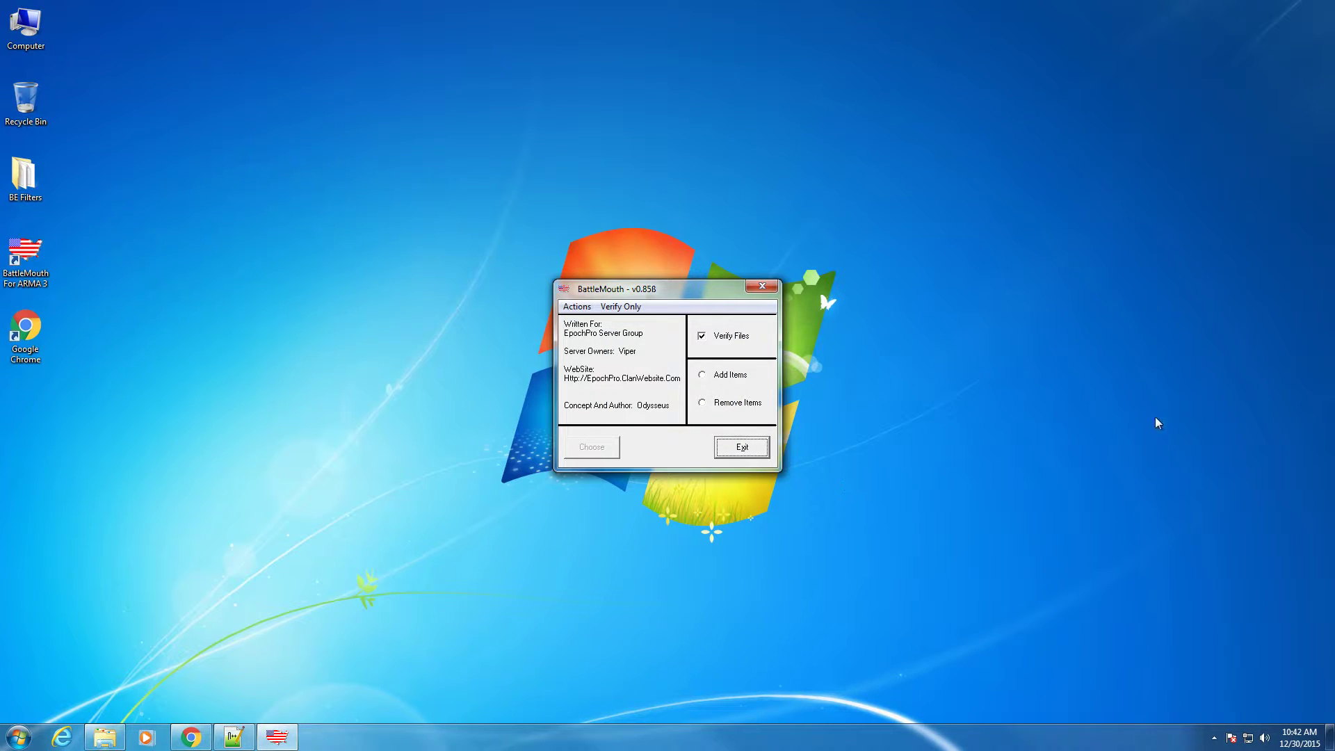
# Turn off file verification and add the items from Bad Format.BMD
pyautogui.click(702, 336)
pyautogui.click(692, 426)
pyautogui.click(720, 381)
pyautogui.click(599, 447)
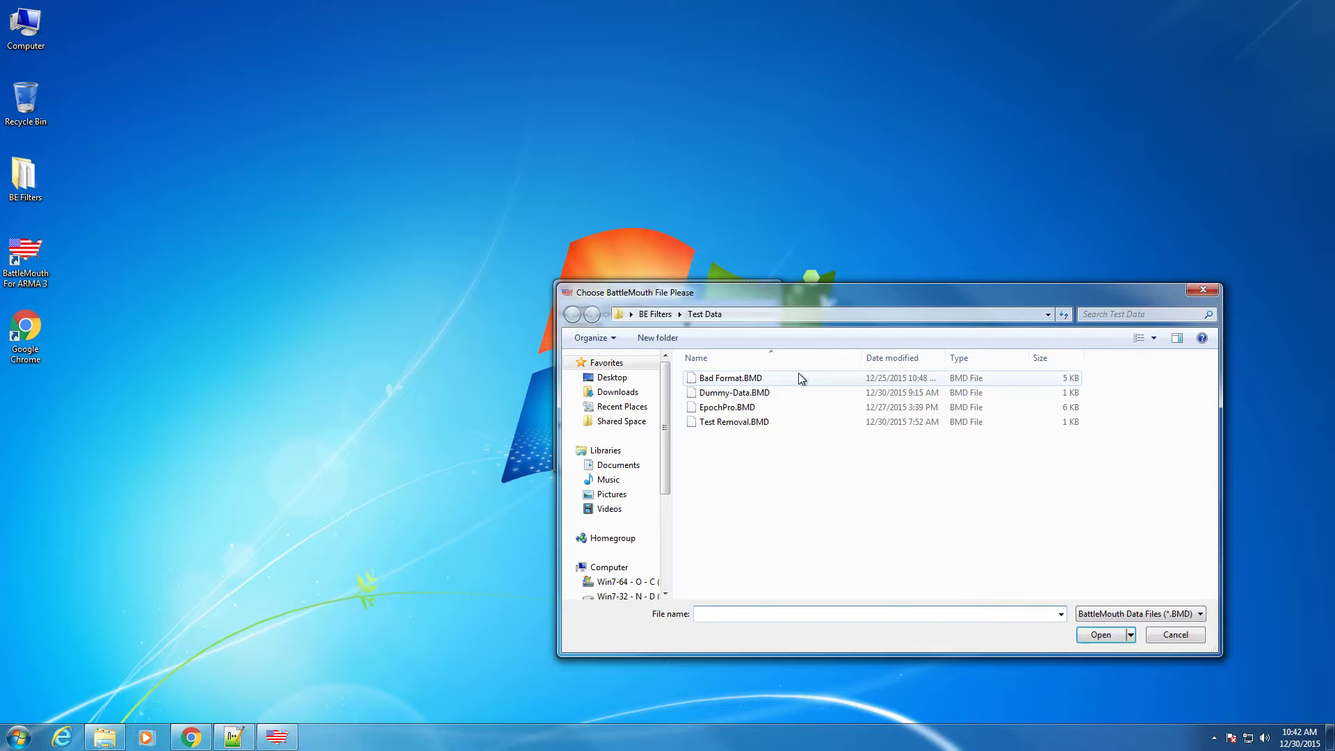
pyautogui.click(726, 379)
pyautogui.click(1114, 637)
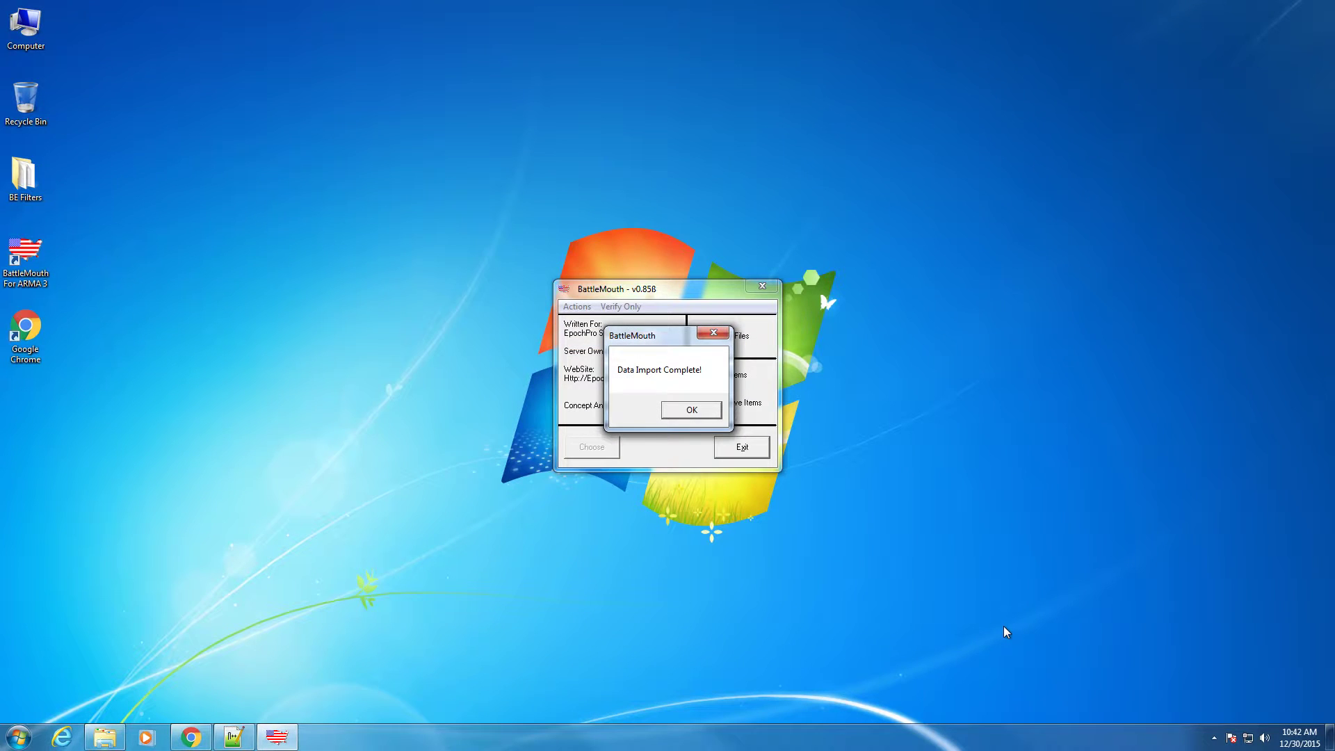
pyautogui.click(694, 410)
# Try to remove the Bad Format.BMD items with file verification on, choosing to fix the errors, and close the opened data file
pyautogui.click(709, 406)
pyautogui.click(592, 447)
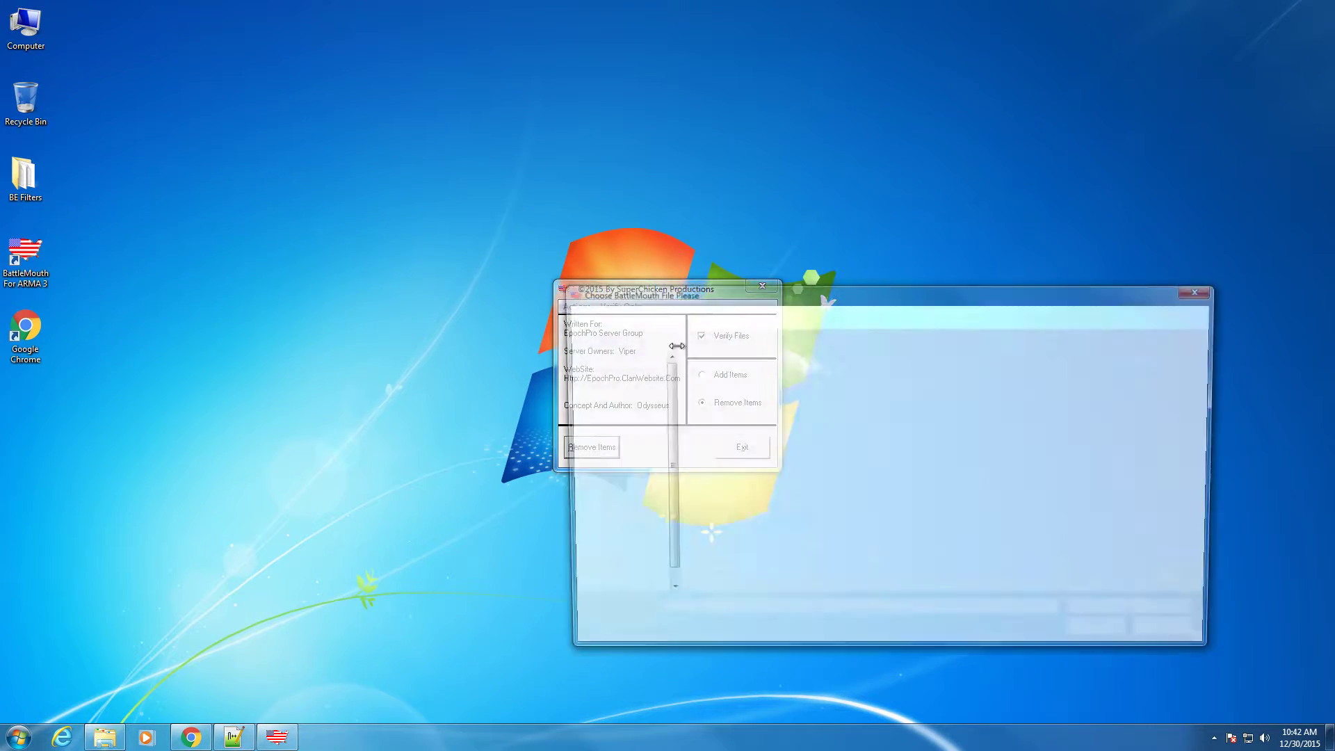
pyautogui.doubleClick(716, 379)
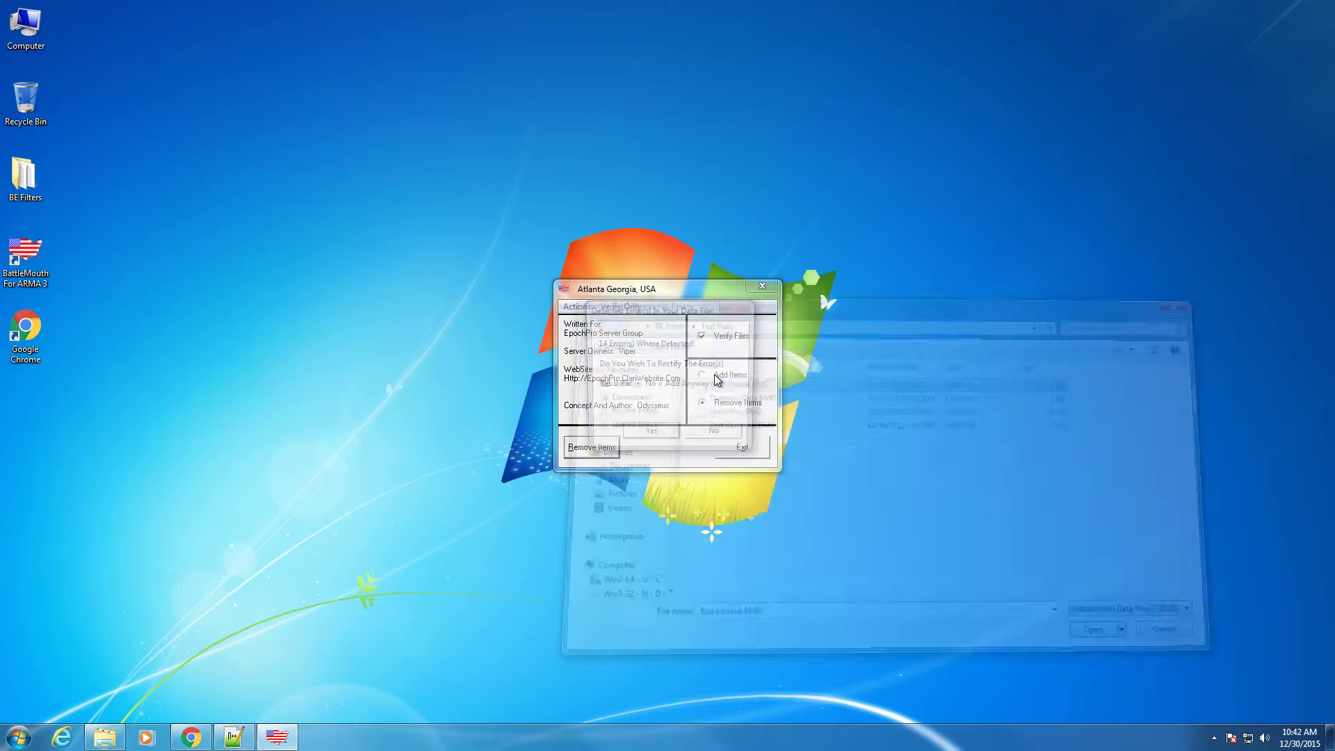
pyautogui.click(649, 435)
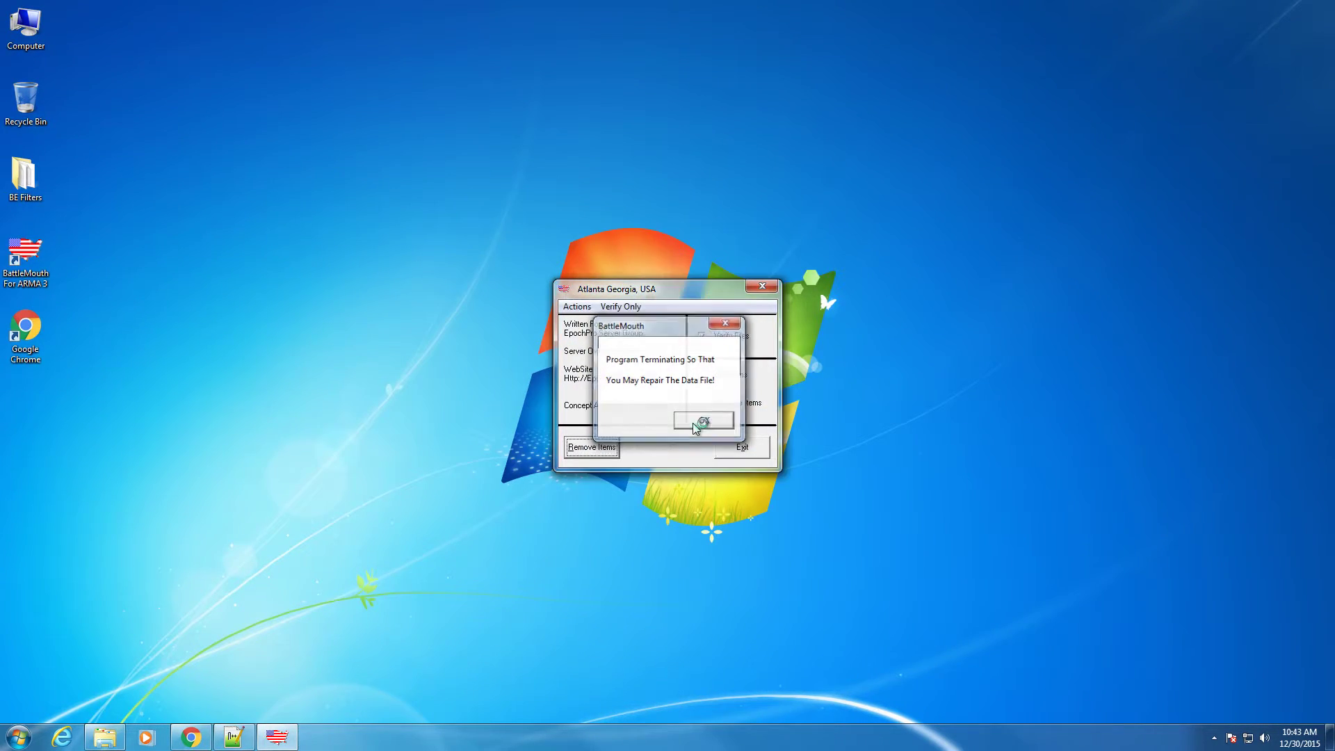
pyautogui.click(703, 419)
pyautogui.click(1316, 7)
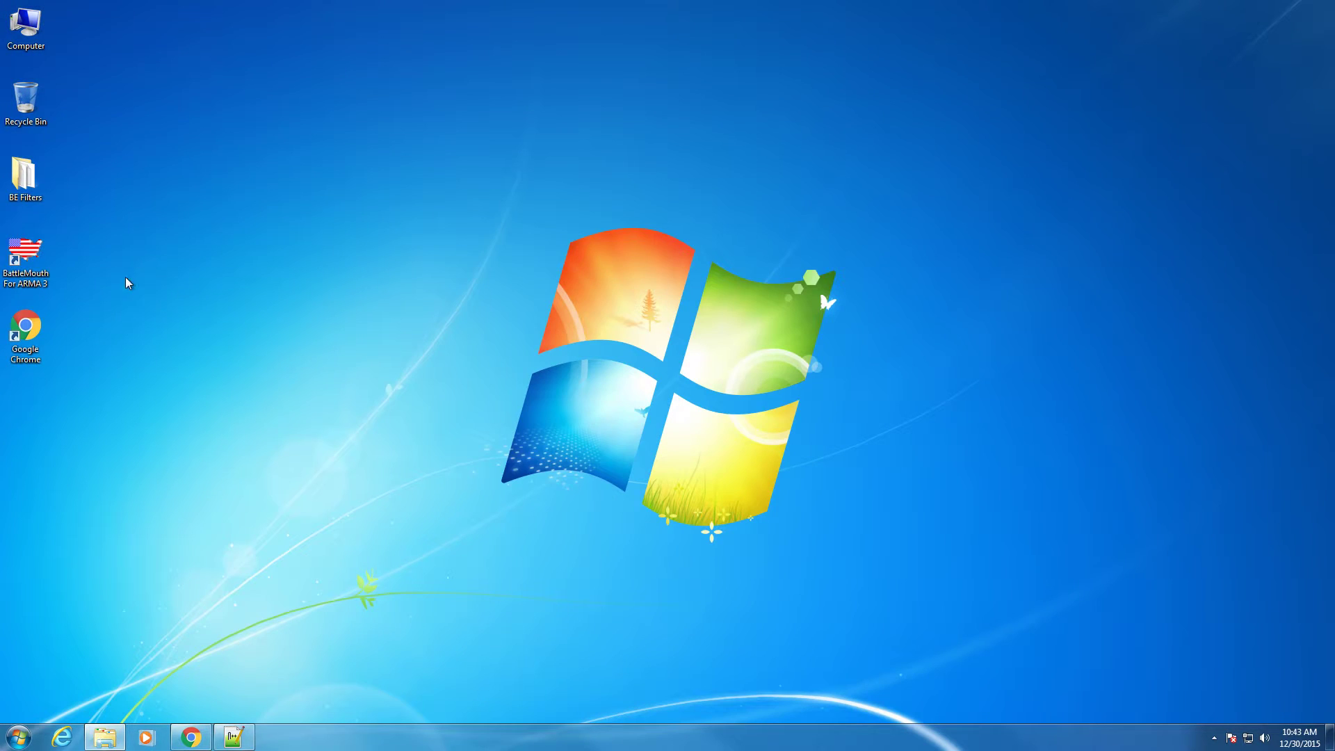
# Relaunch BattleMouth, remove the items from Bad Format.BMD with file verification off, and exit the program
pyautogui.doubleClick(24, 260)
pyautogui.click(722, 402)
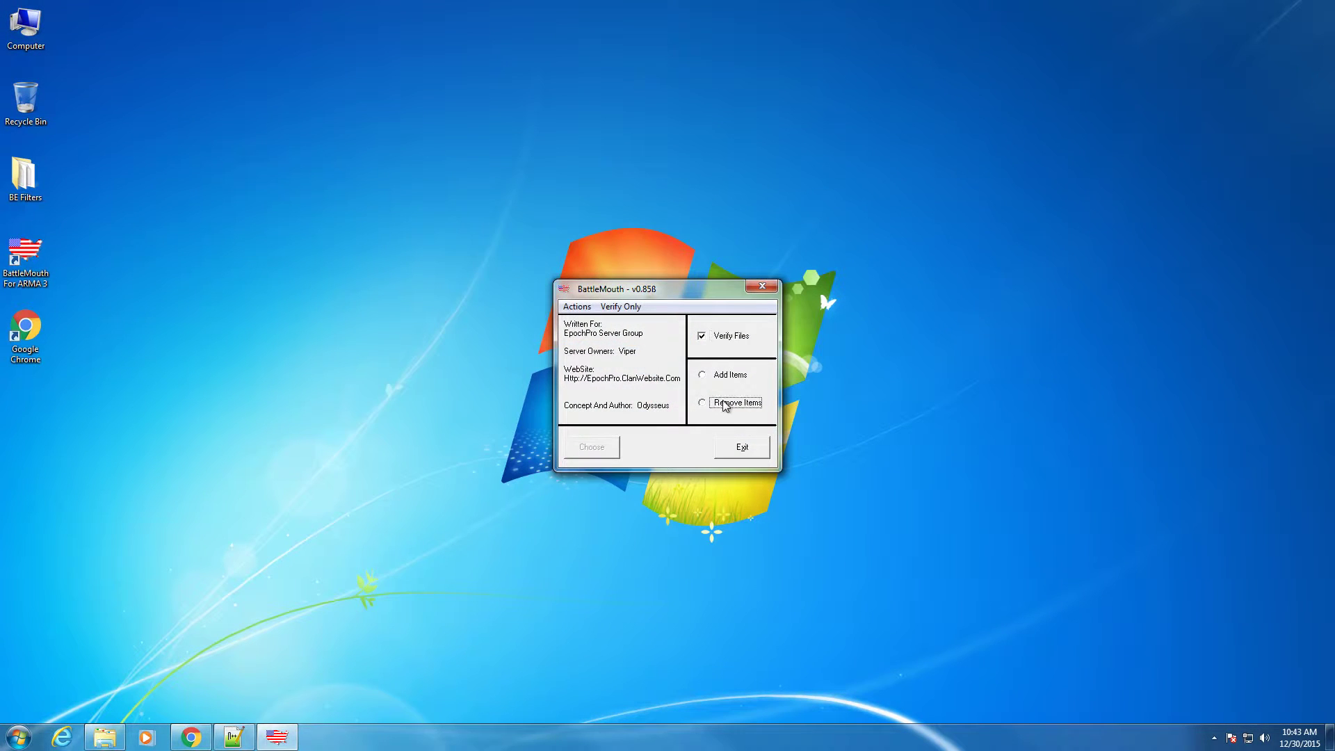
pyautogui.click(701, 336)
pyautogui.click(692, 424)
pyautogui.click(601, 445)
pyautogui.click(742, 379)
pyautogui.doubleClick(741, 380)
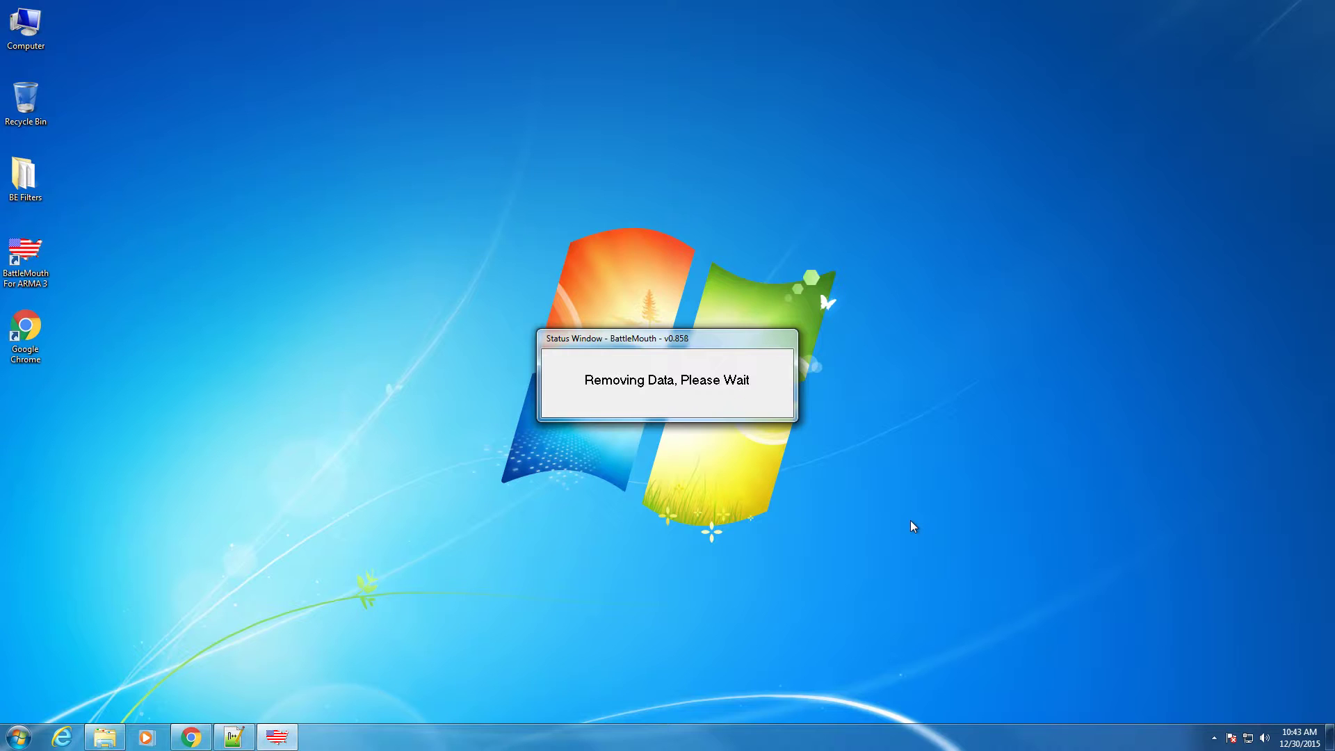
pyautogui.click(692, 411)
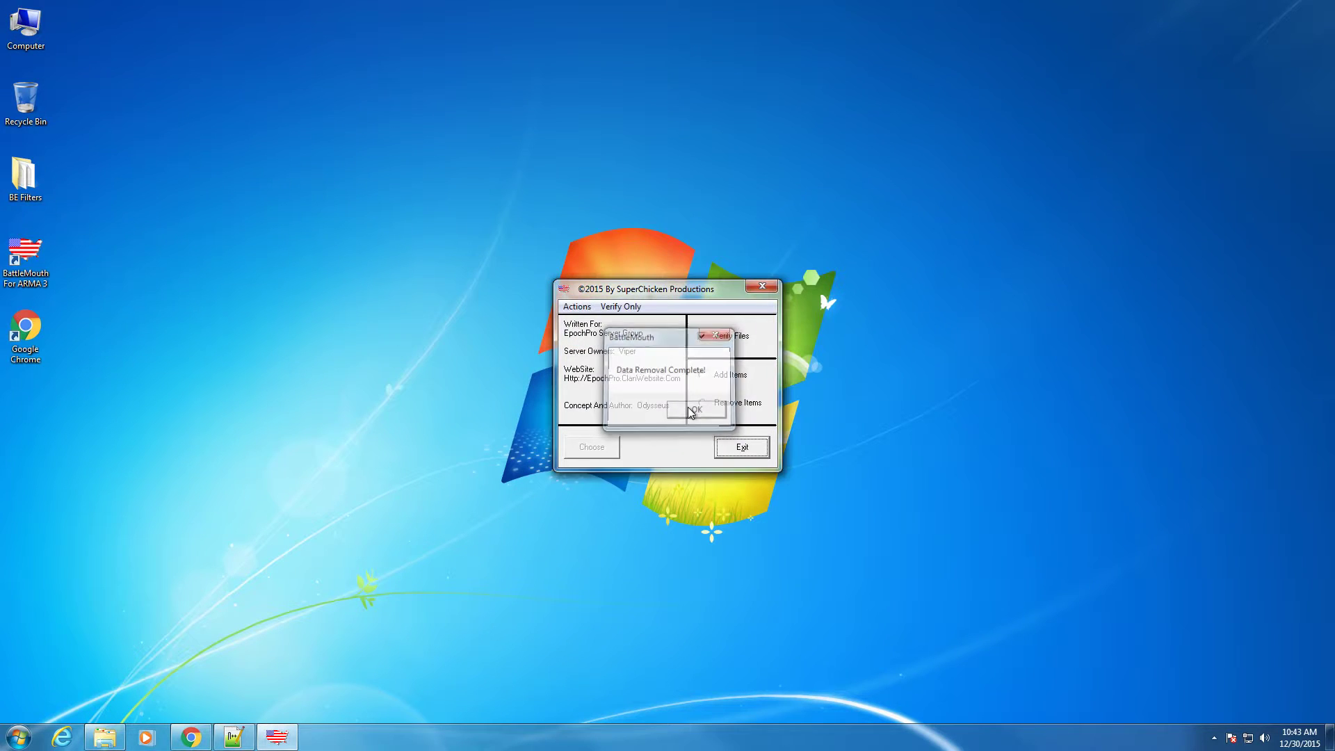
pyautogui.click(743, 449)
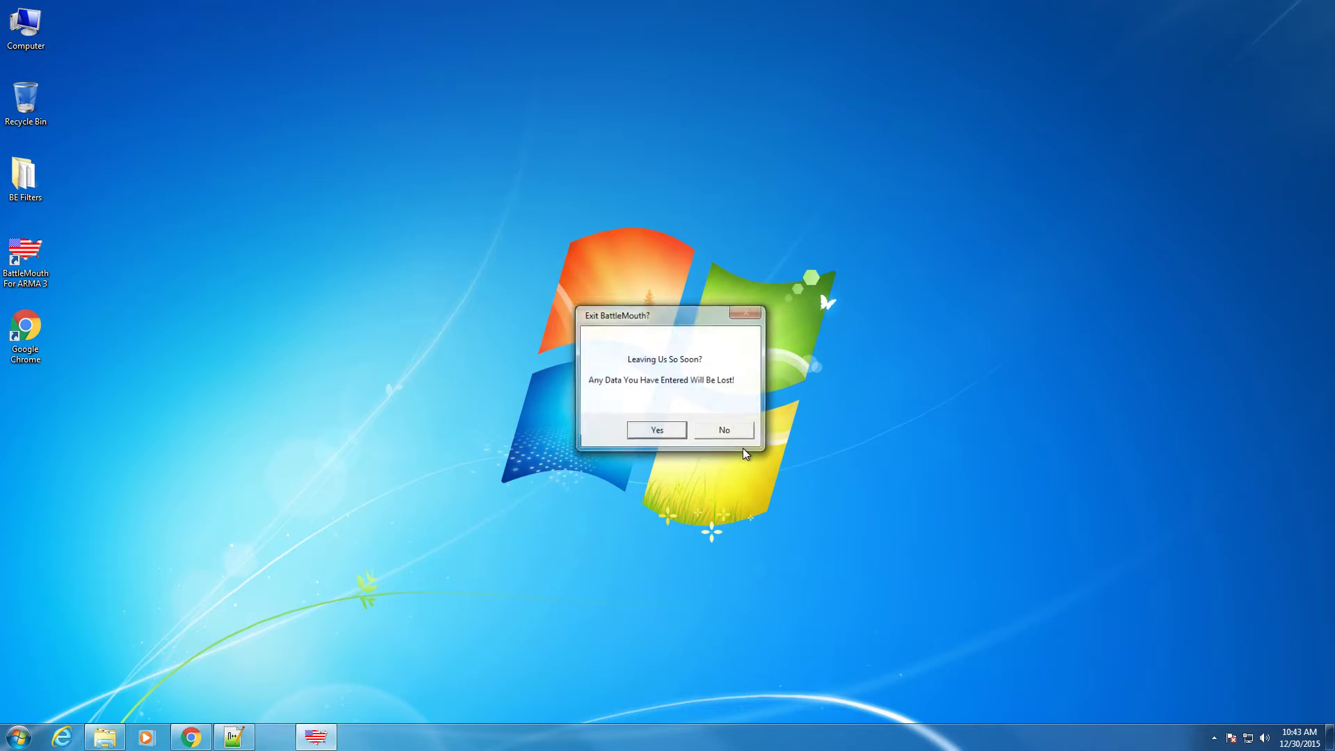
pyautogui.click(638, 434)
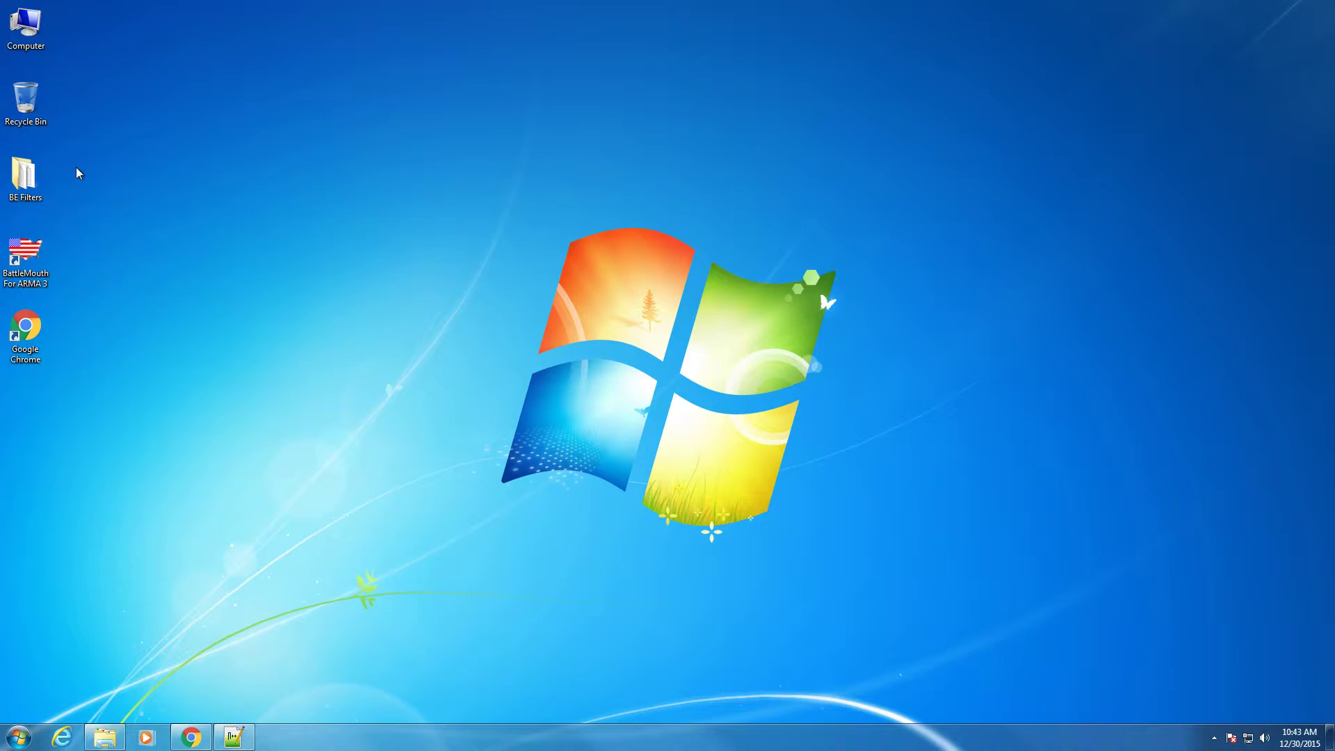
# Run the 1 - Reset batch file in the BE Filters folder and minimize the folder window
pyautogui.doubleClick(24, 177)
pyautogui.click(481, 155)
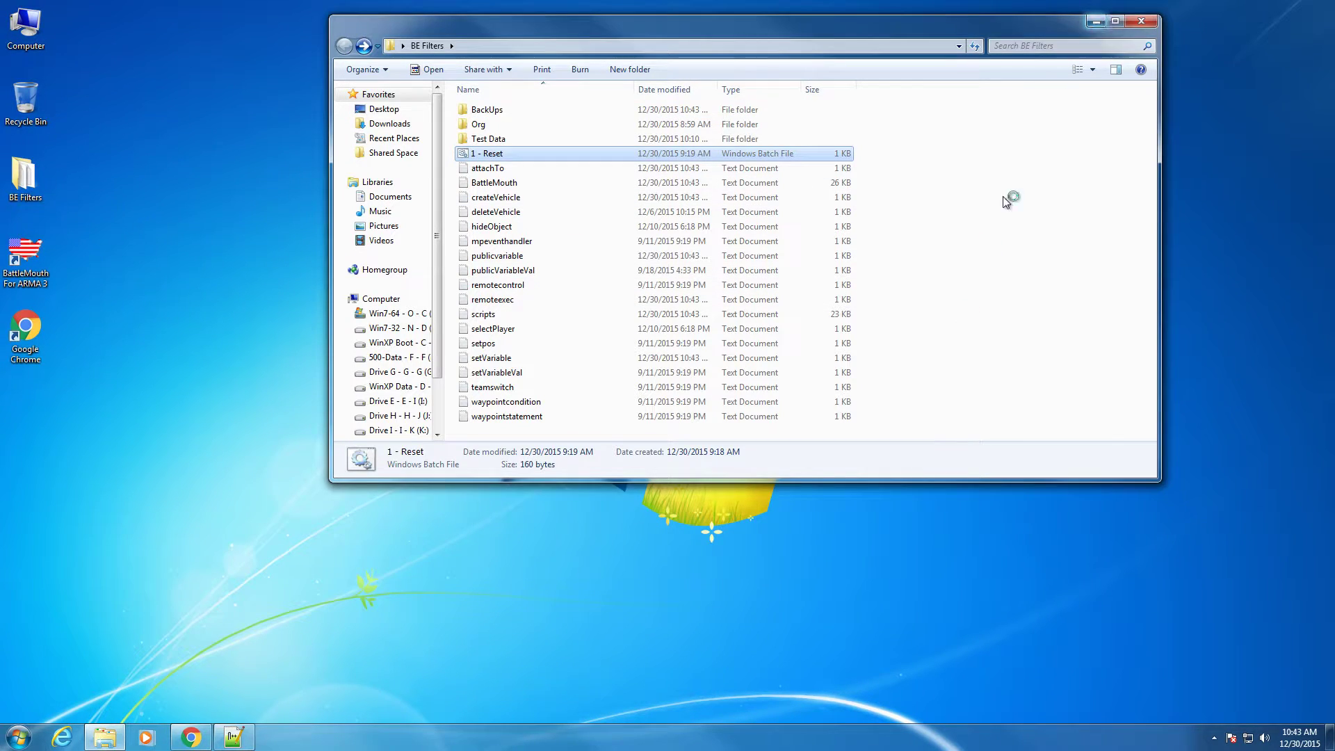
pyautogui.click(1093, 21)
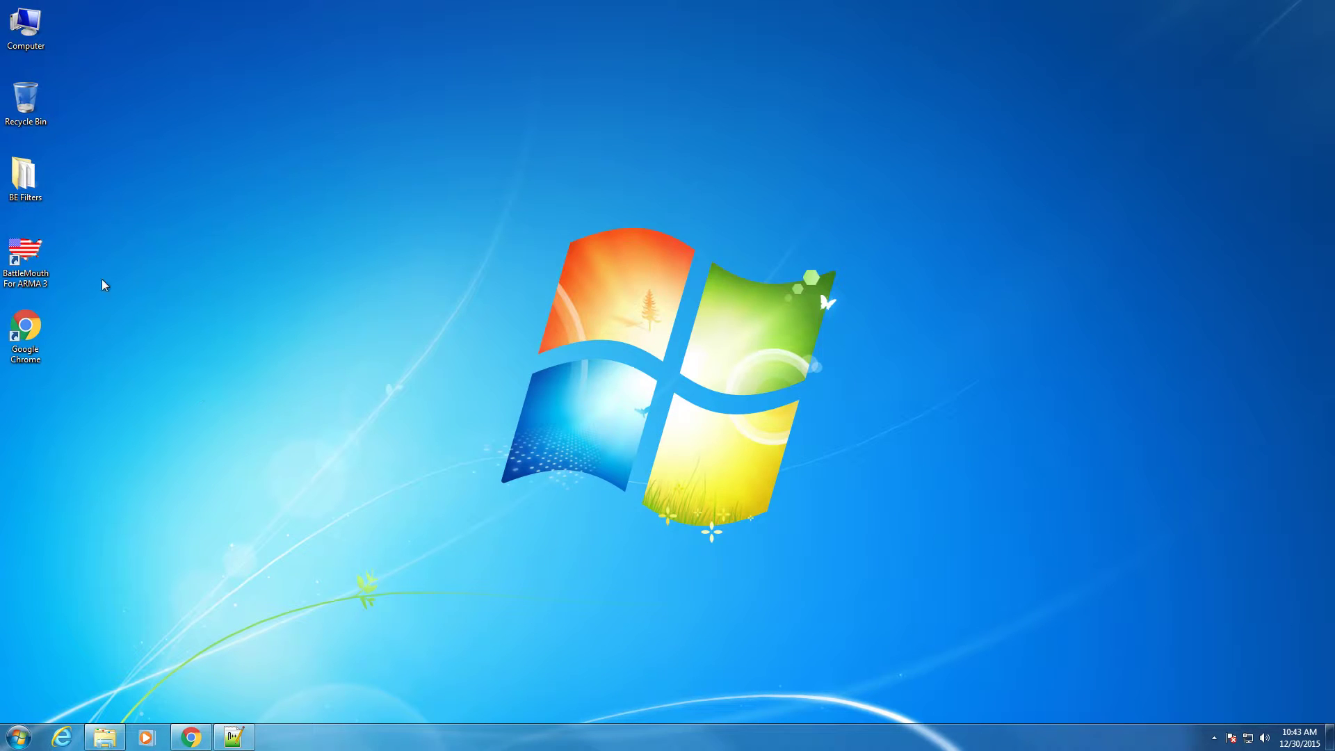
# Launch BattleMouth, reload the modified scripts.txt in Notepad++, and minimize the editor
pyautogui.doubleClick(29, 255)
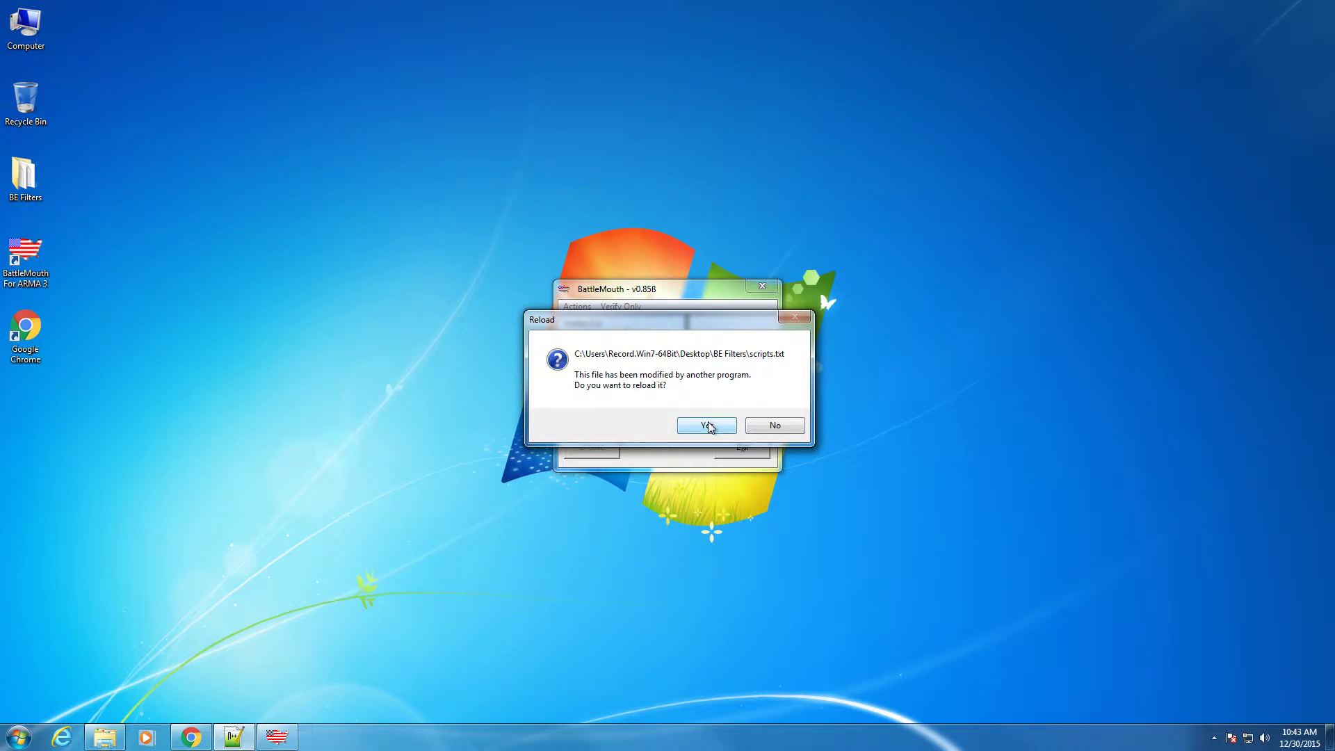
pyautogui.click(706, 426)
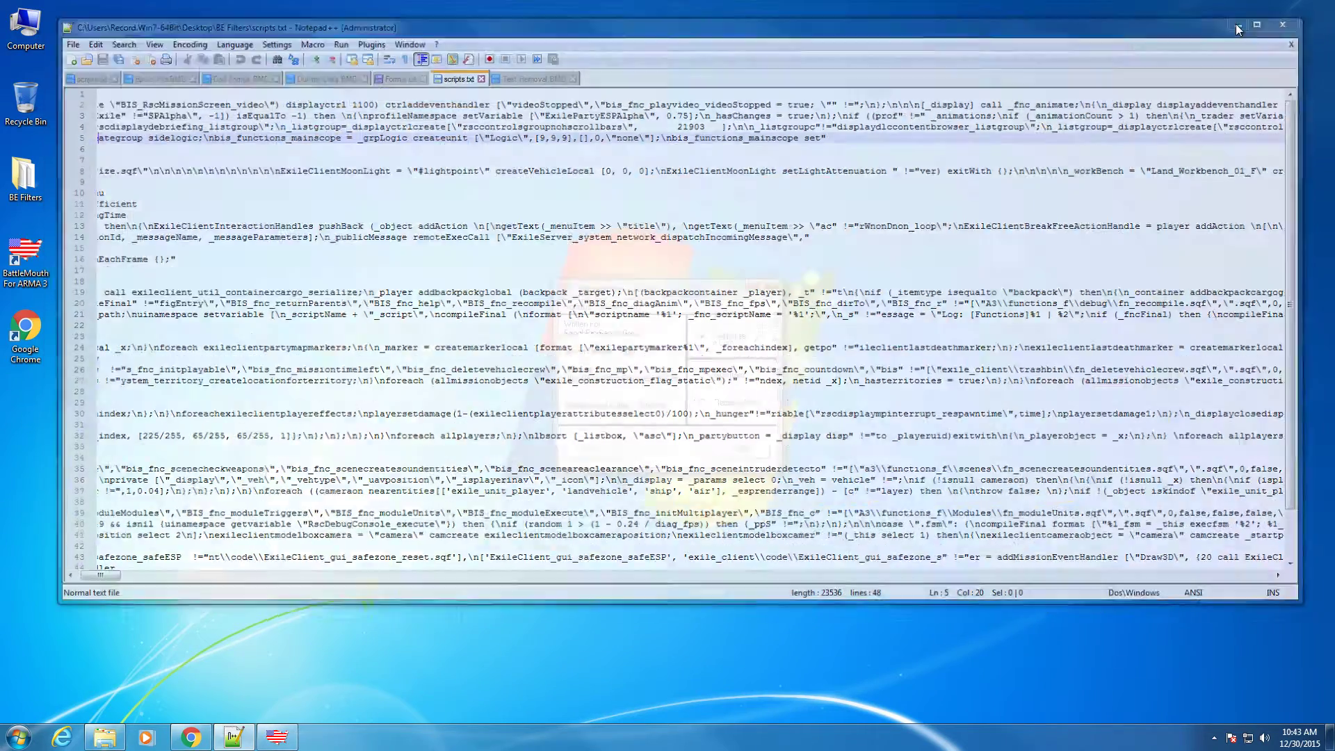
pyautogui.click(1238, 22)
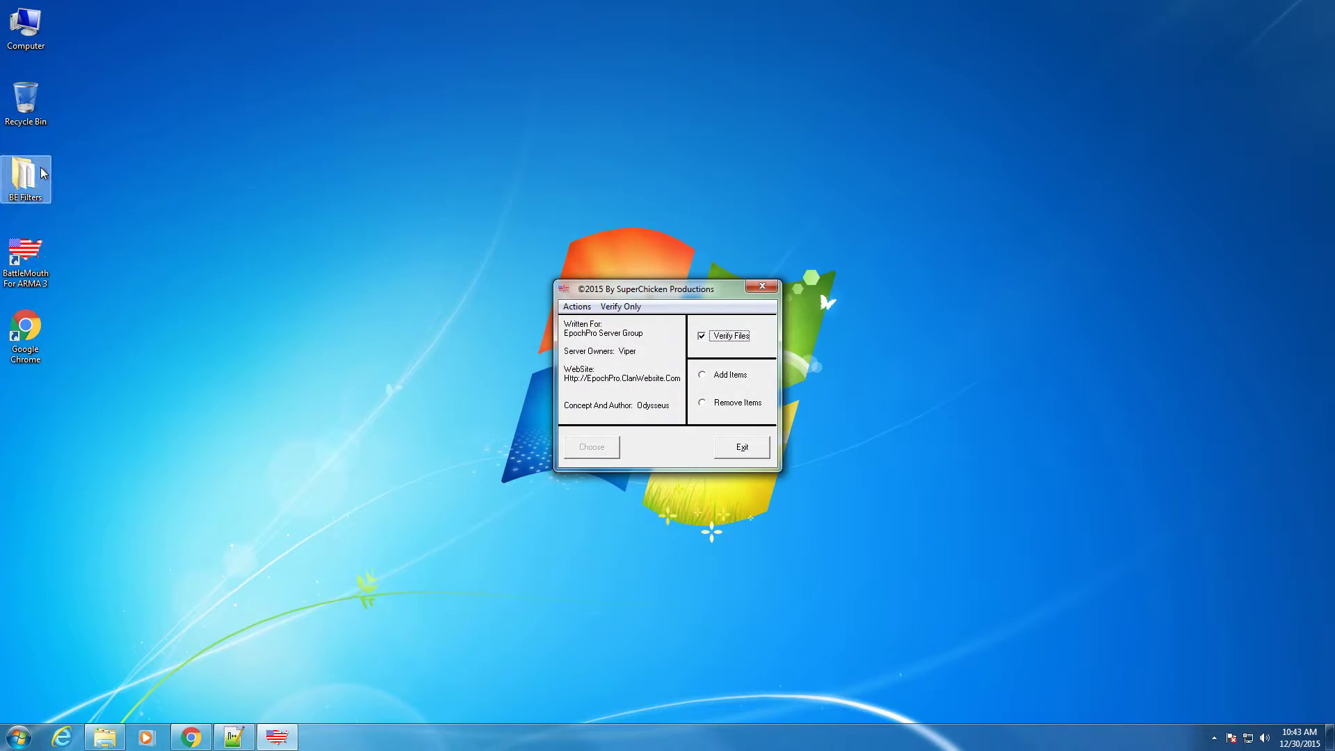
# Open the BattleMouth log from the BE Filters folder with Notepad without making it the default, view the newest entries, and close it
pyautogui.doubleClick(25, 176)
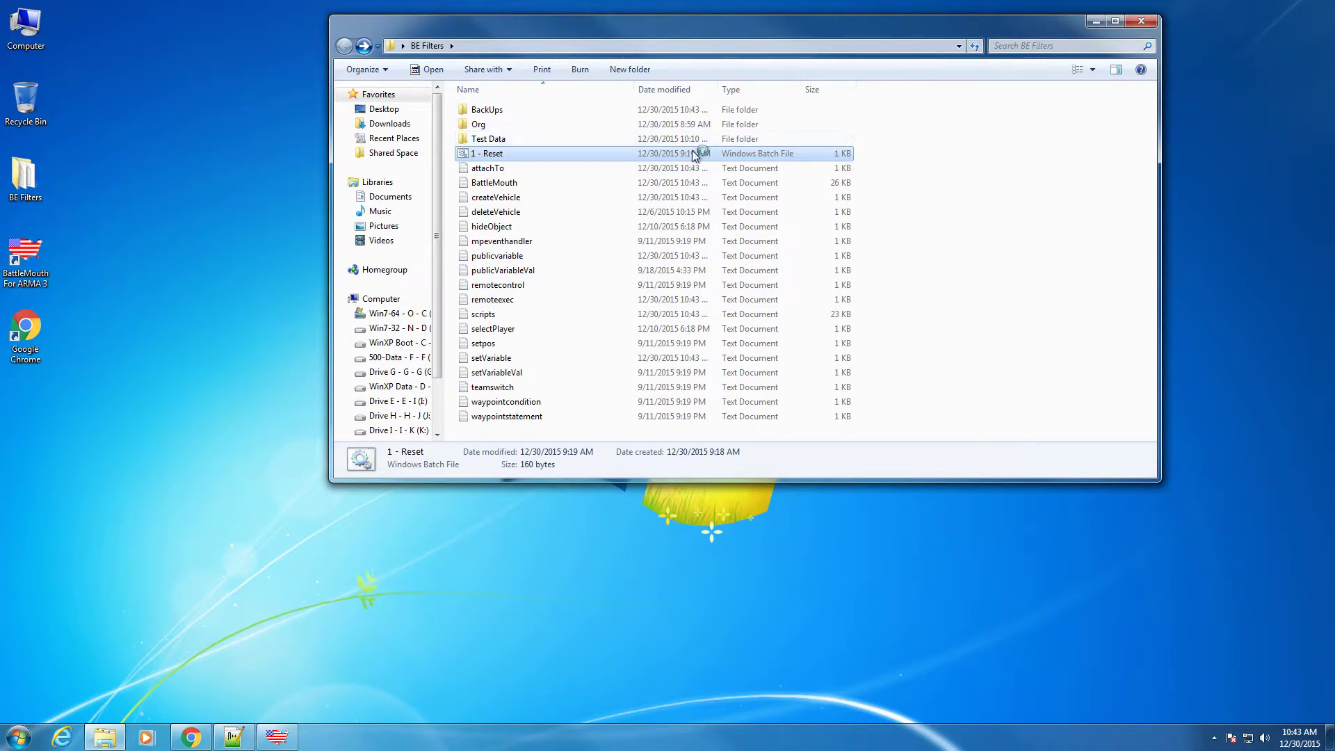
pyautogui.click(546, 182)
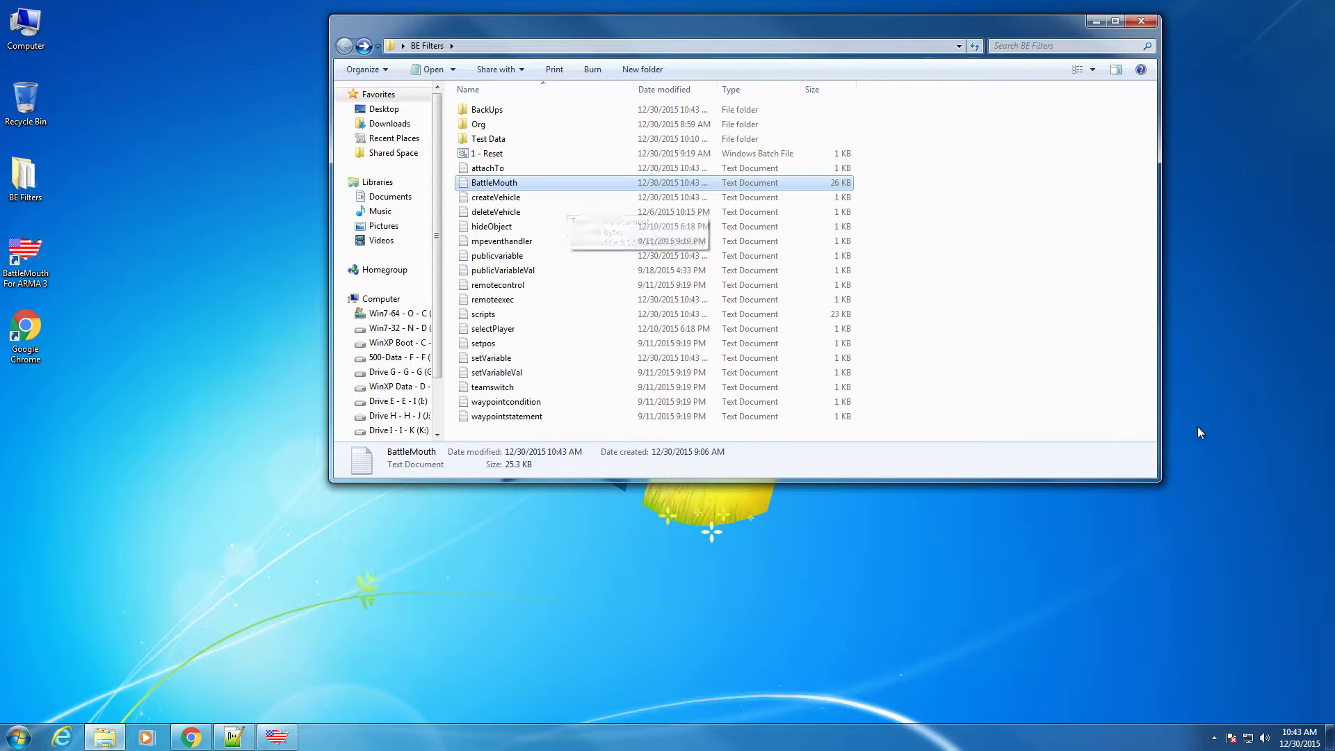
pyautogui.doubleClick(486, 183)
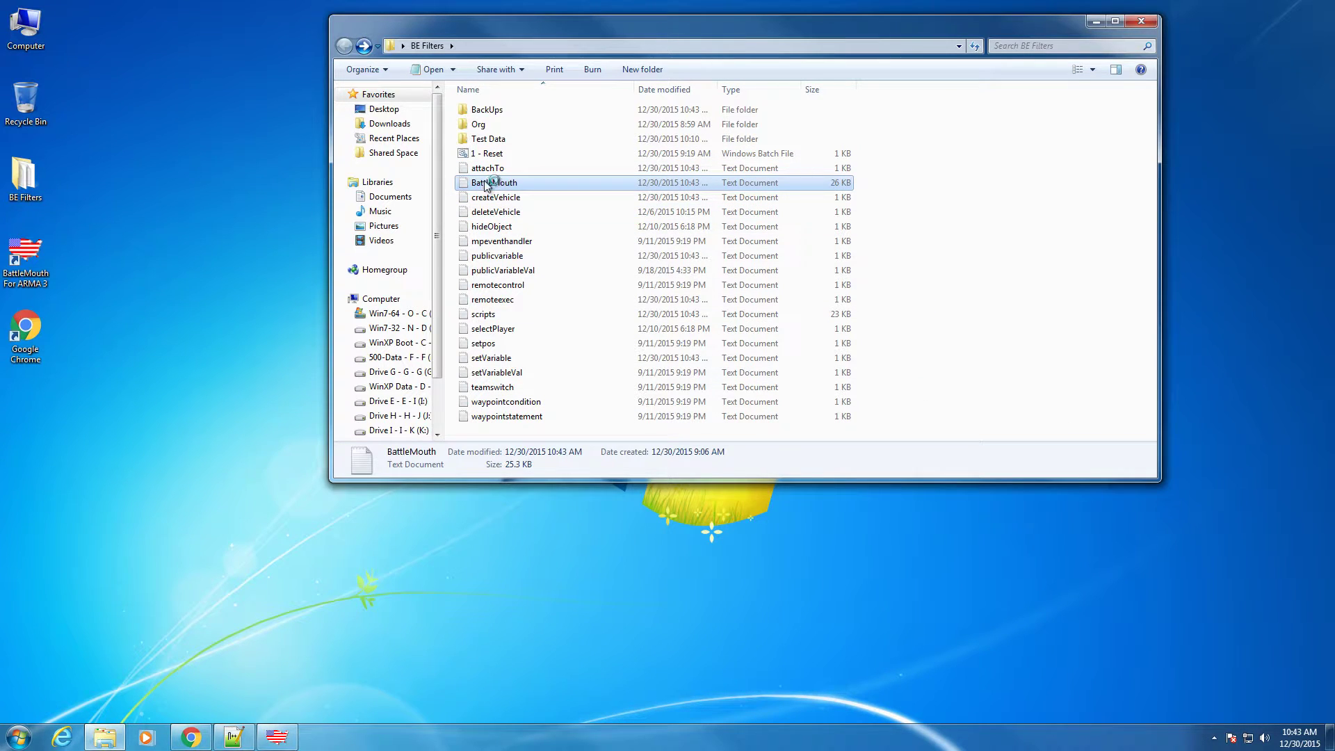
pyautogui.rightClick(486, 183)
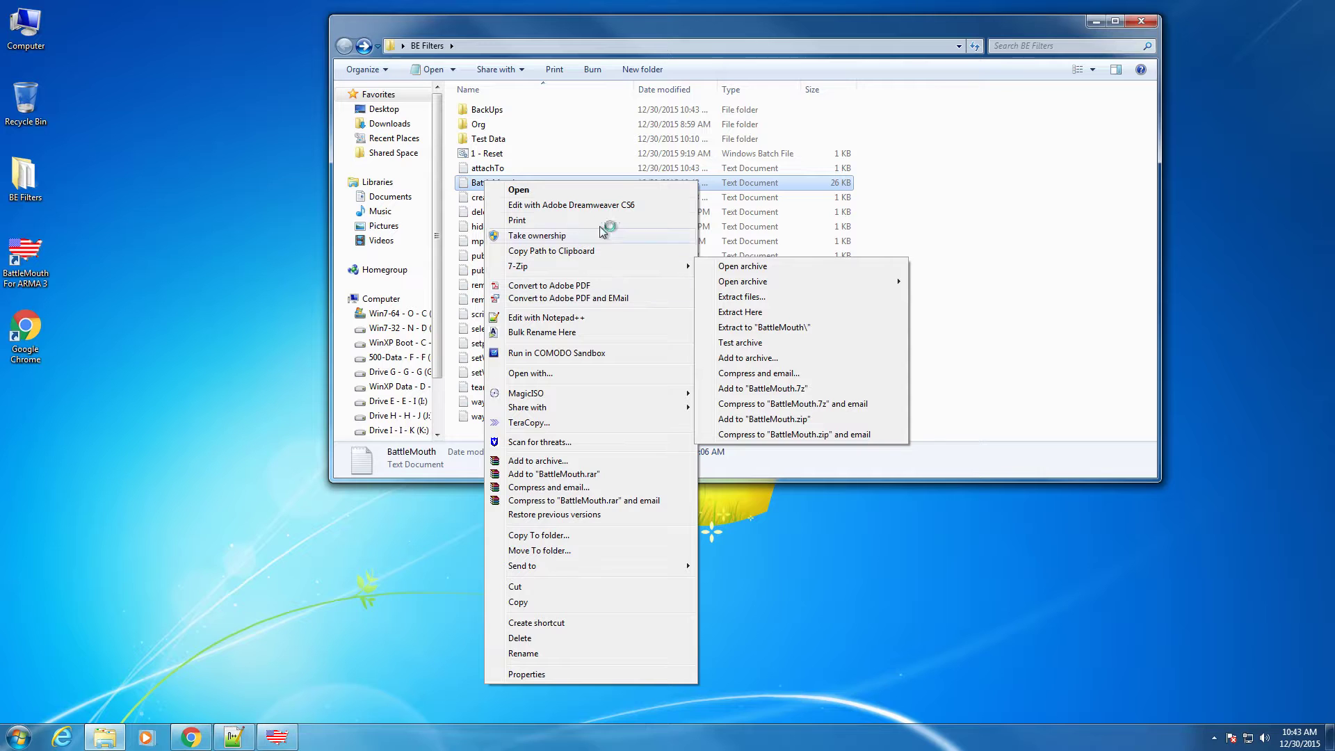
pyautogui.click(547, 374)
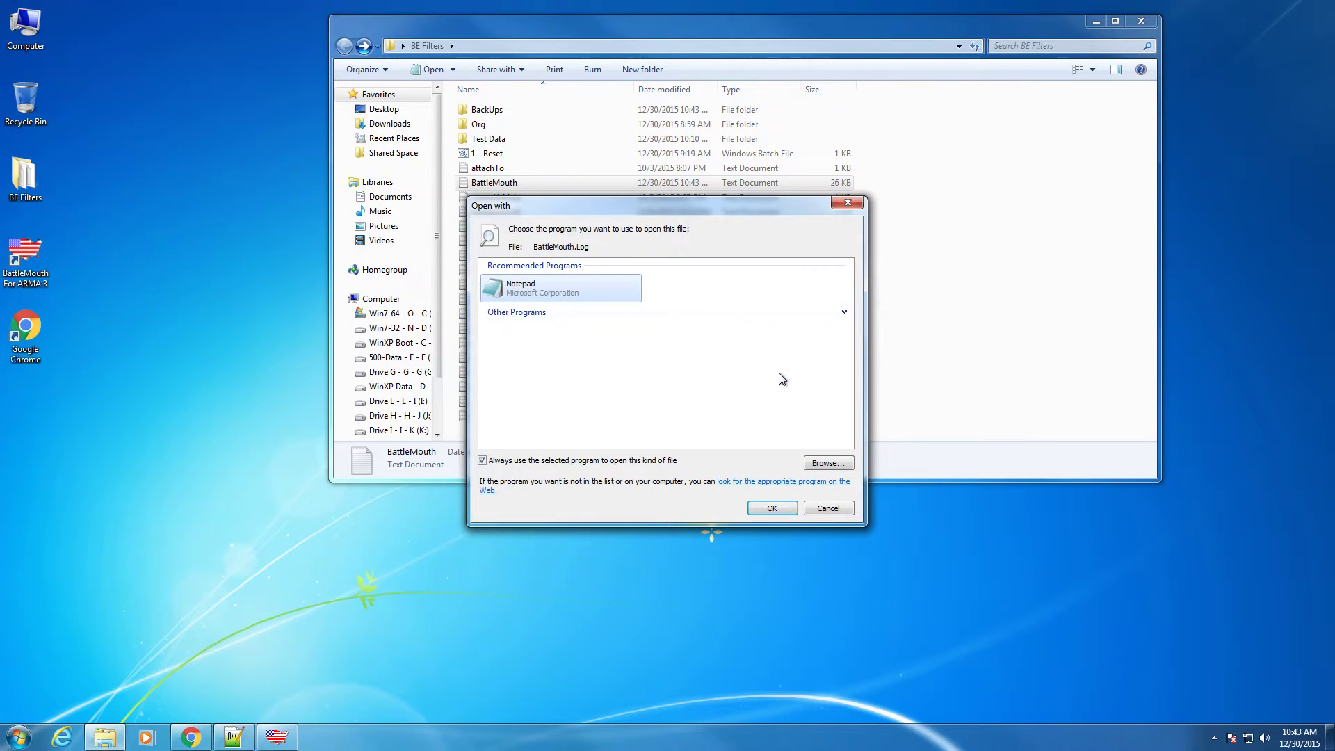
pyautogui.click(501, 460)
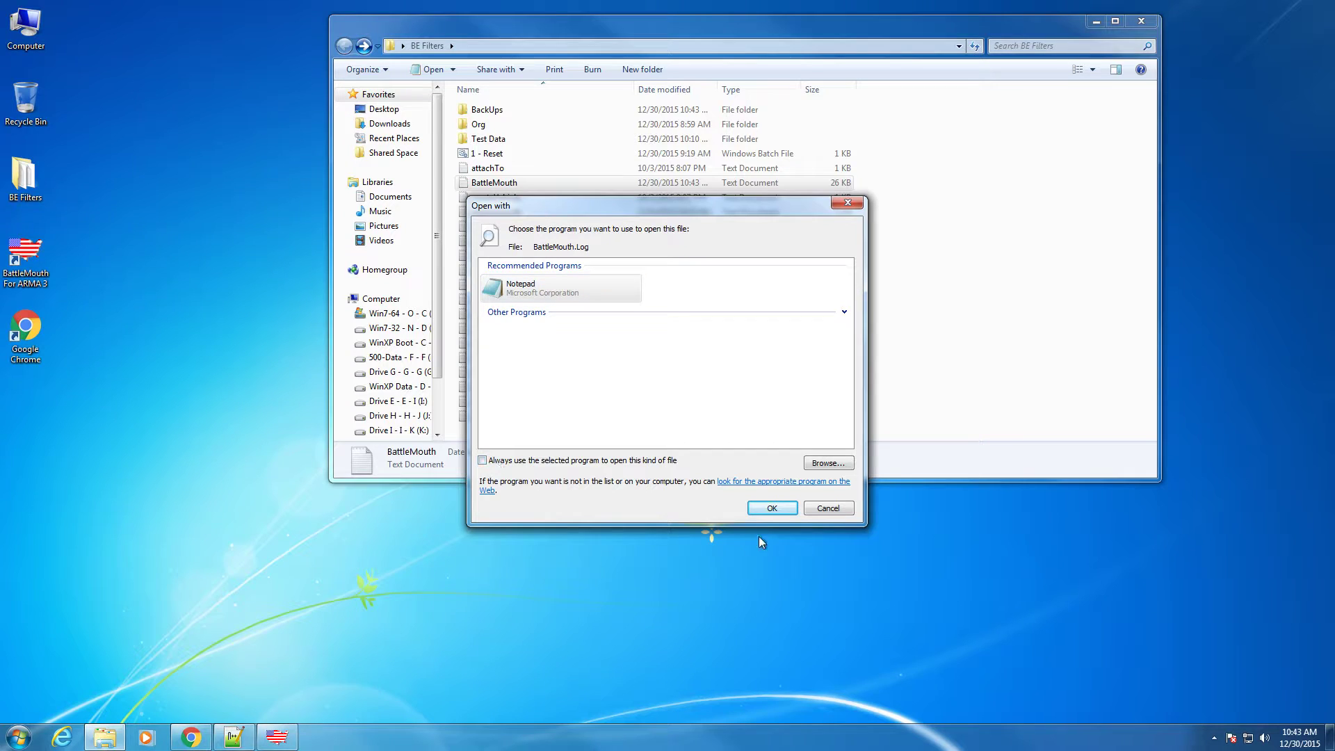
pyautogui.click(765, 510)
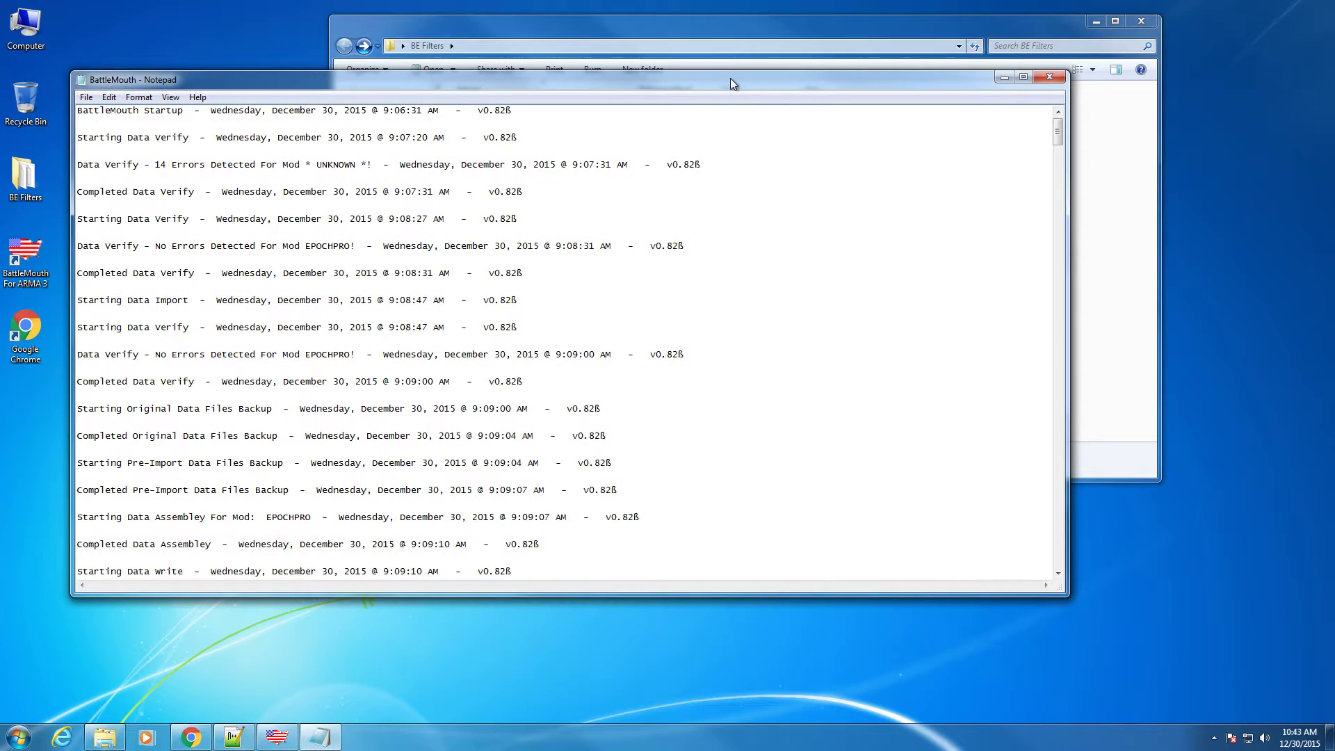
pyautogui.doubleClick(730, 82)
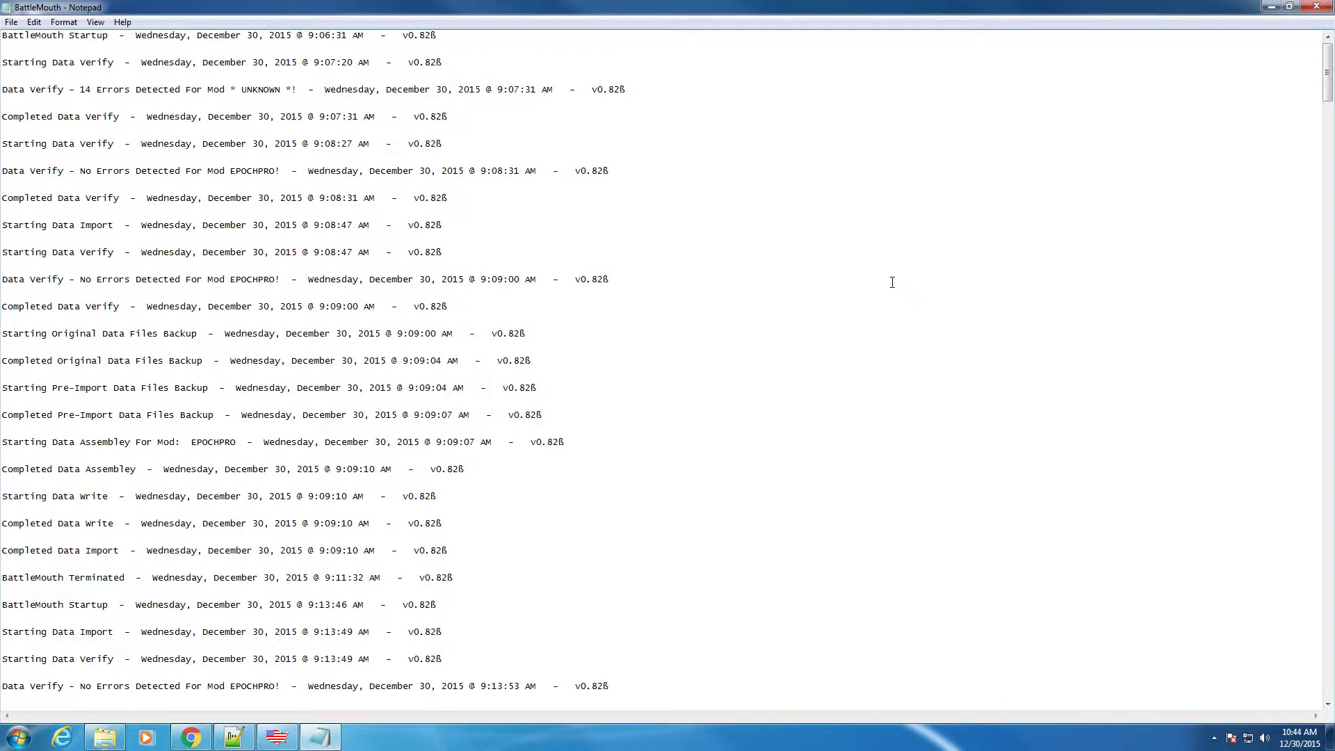
pyautogui.scroll(-5, 883, 292)
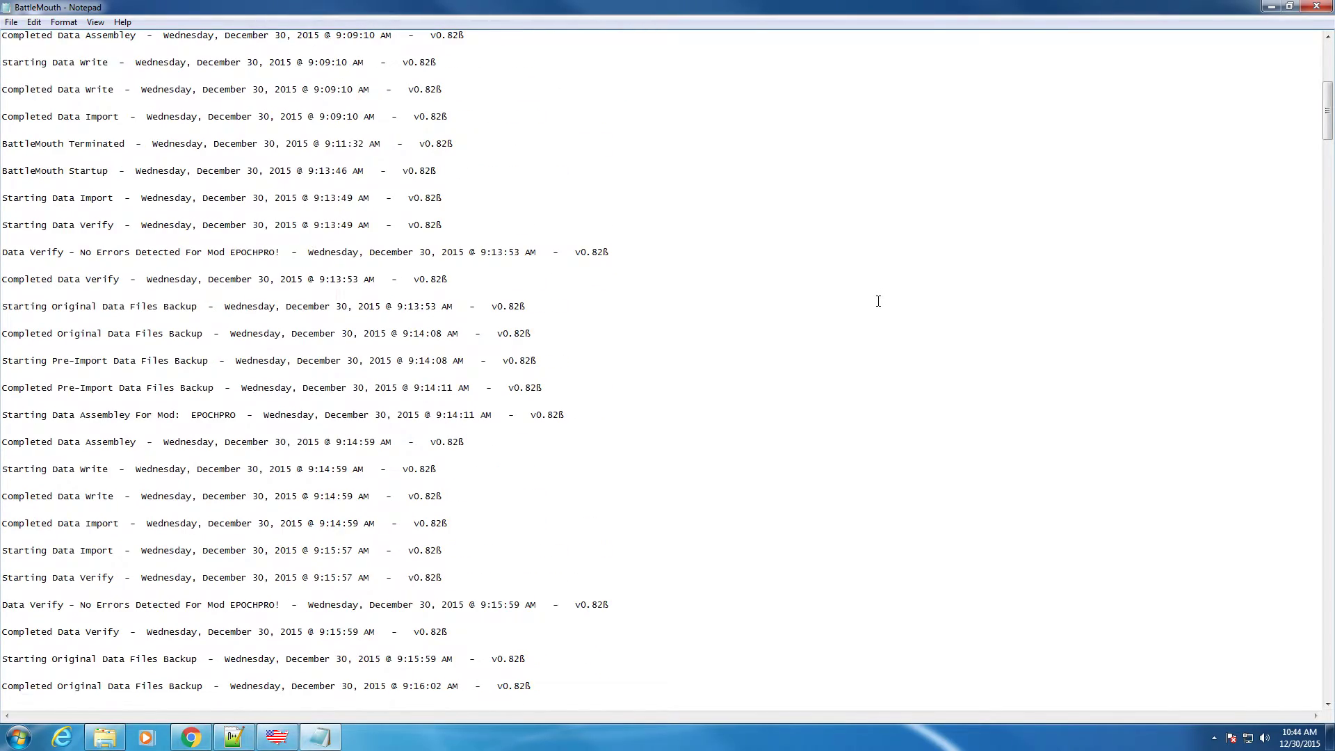
pyautogui.hotkey('ctrl', 'End')
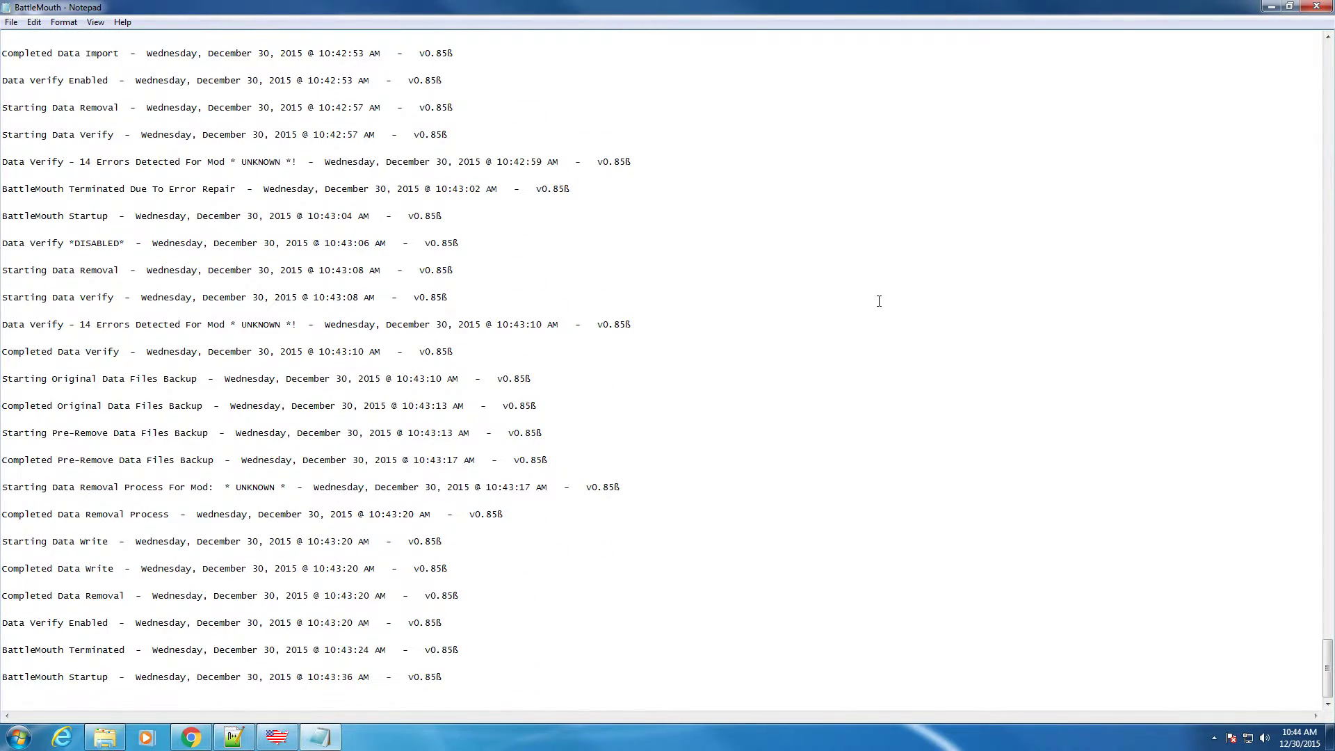
pyautogui.click(1316, 6)
# Delete the BattleMouth log from the BE Filters folder, minimize the folder window, and exit BattleMouth
pyautogui.click(493, 183)
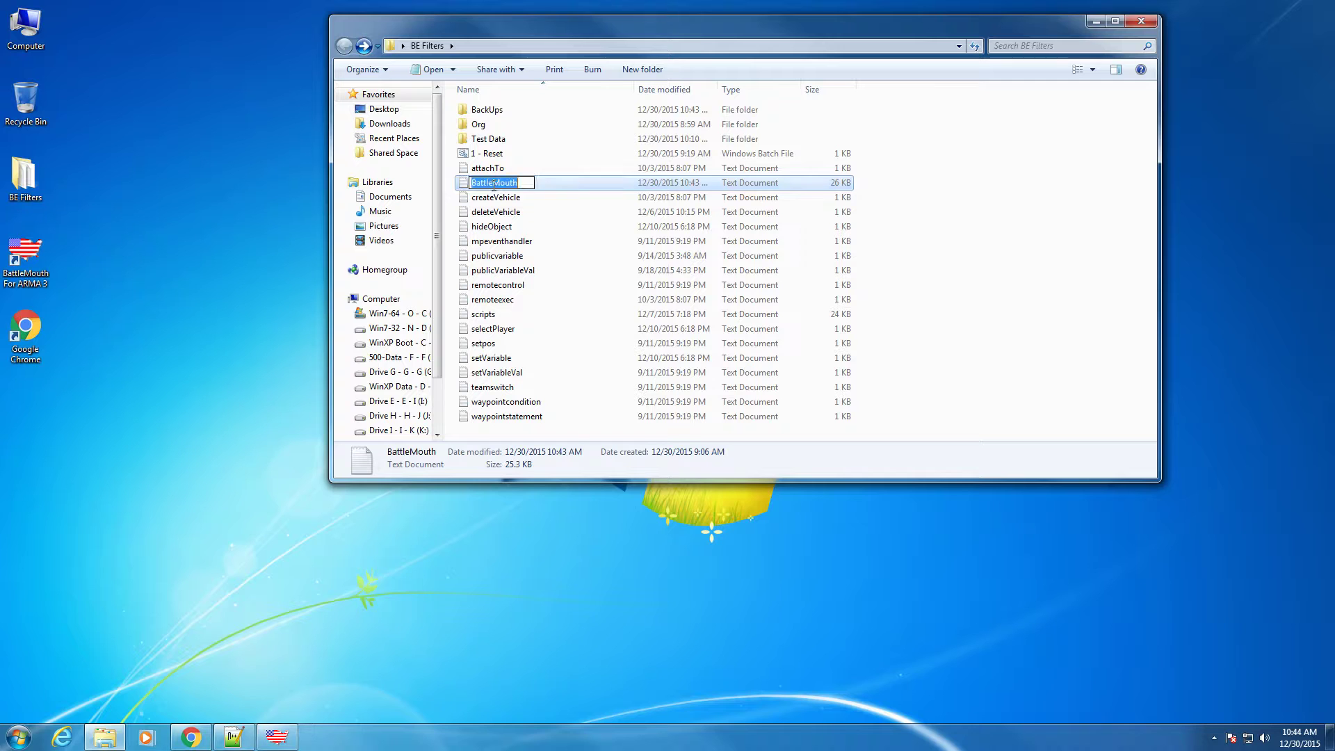
pyautogui.press('Escape')
pyautogui.press('Delete')
pyautogui.press('Return')
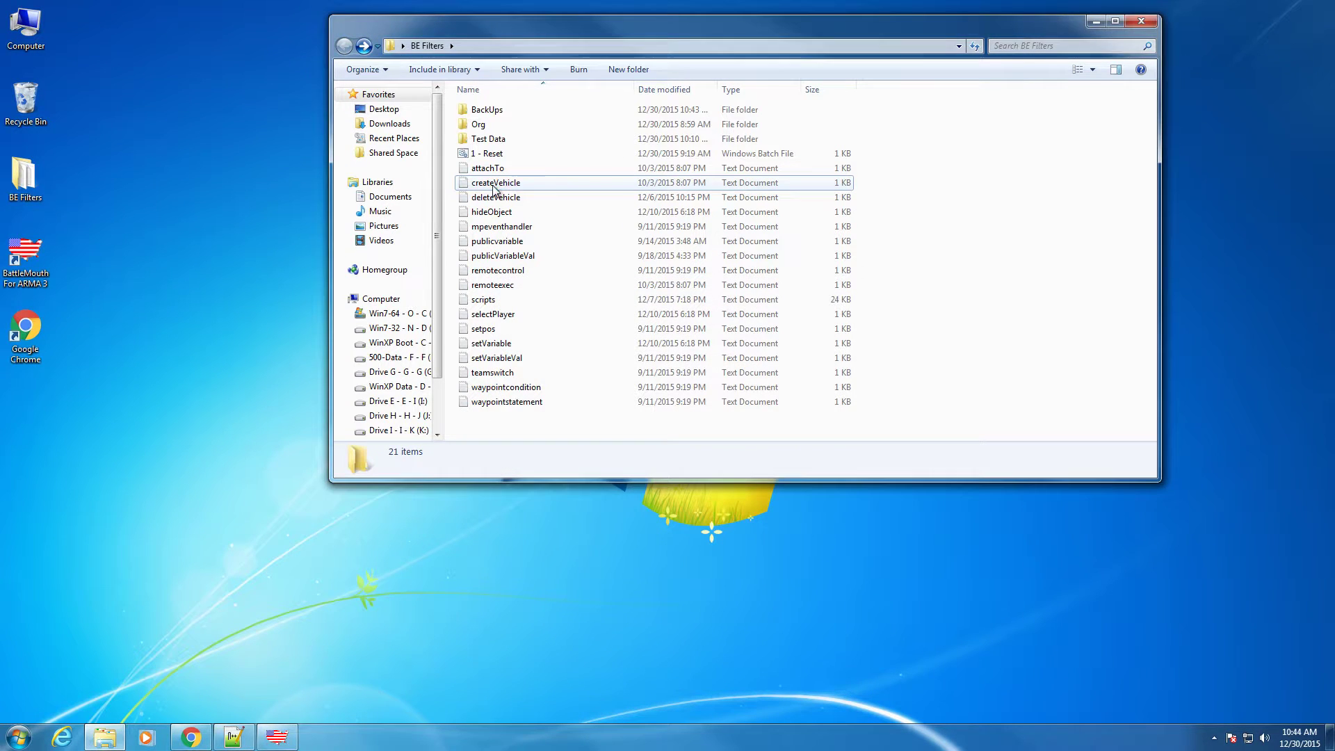
pyautogui.click(1090, 26)
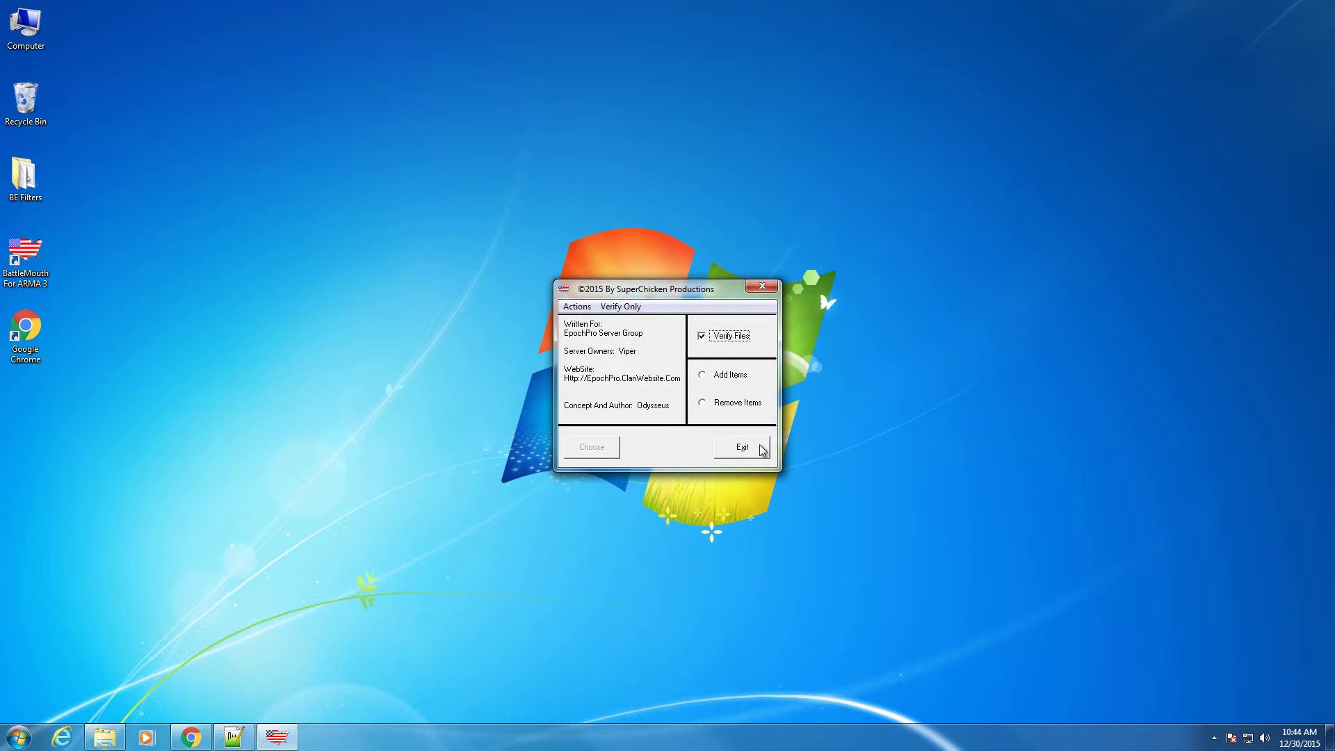
pyautogui.click(761, 449)
pyautogui.click(655, 431)
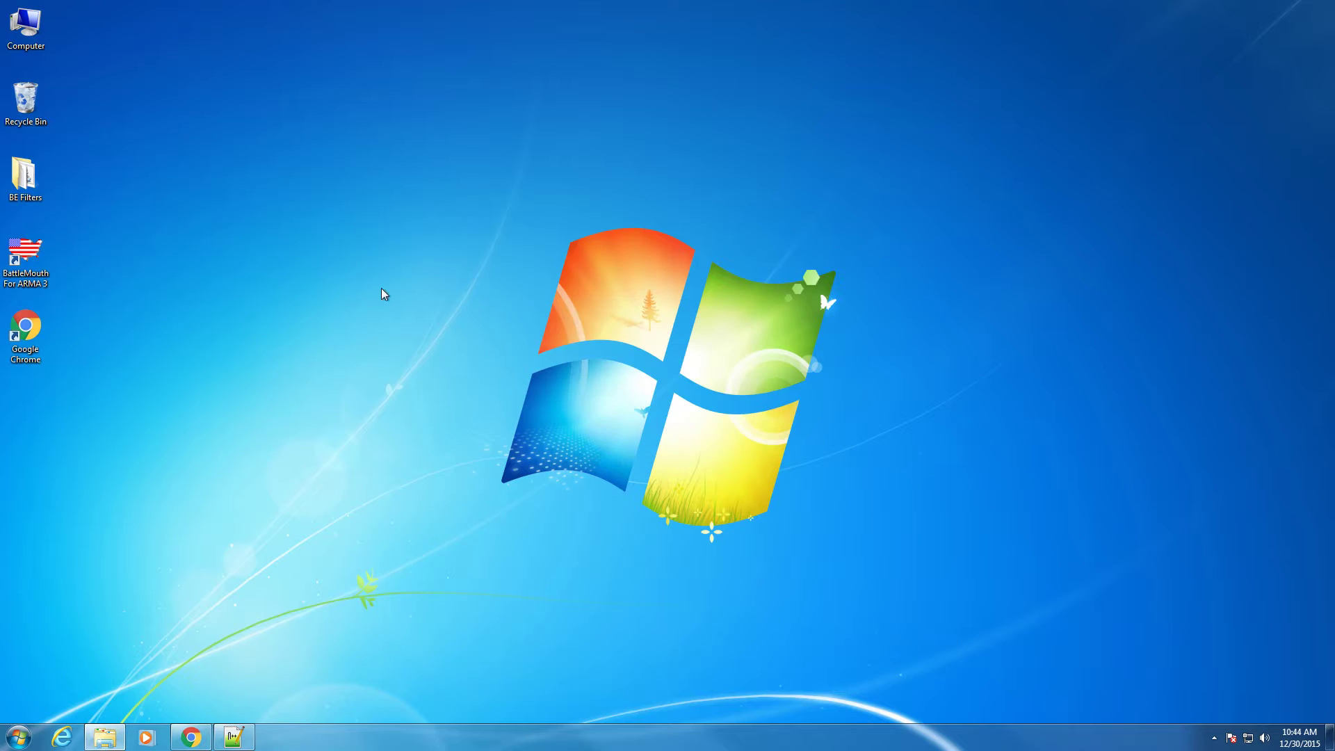
# Delete the newly written BattleMouth log from the BE Filters folder and minimize the folder window
pyautogui.doubleClick(26, 173)
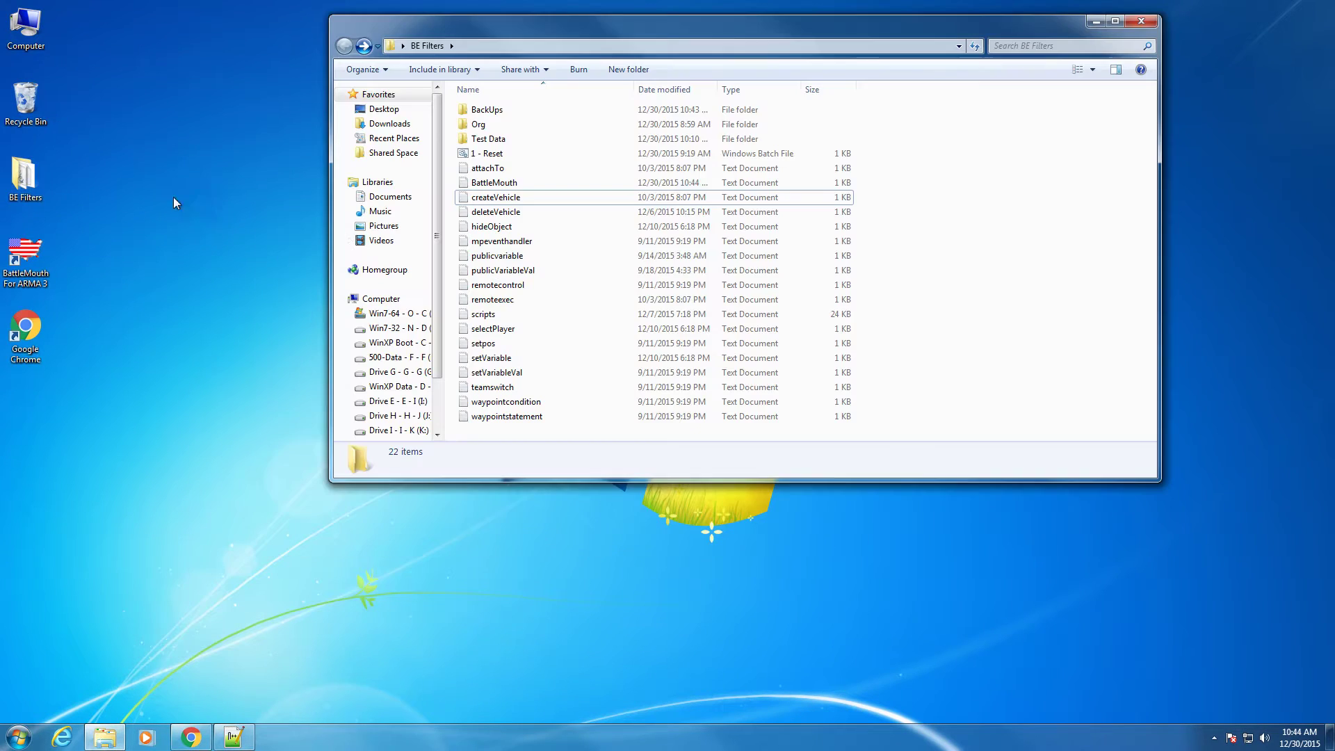
pyautogui.click(502, 184)
pyautogui.press('Delete')
pyautogui.press('Return')
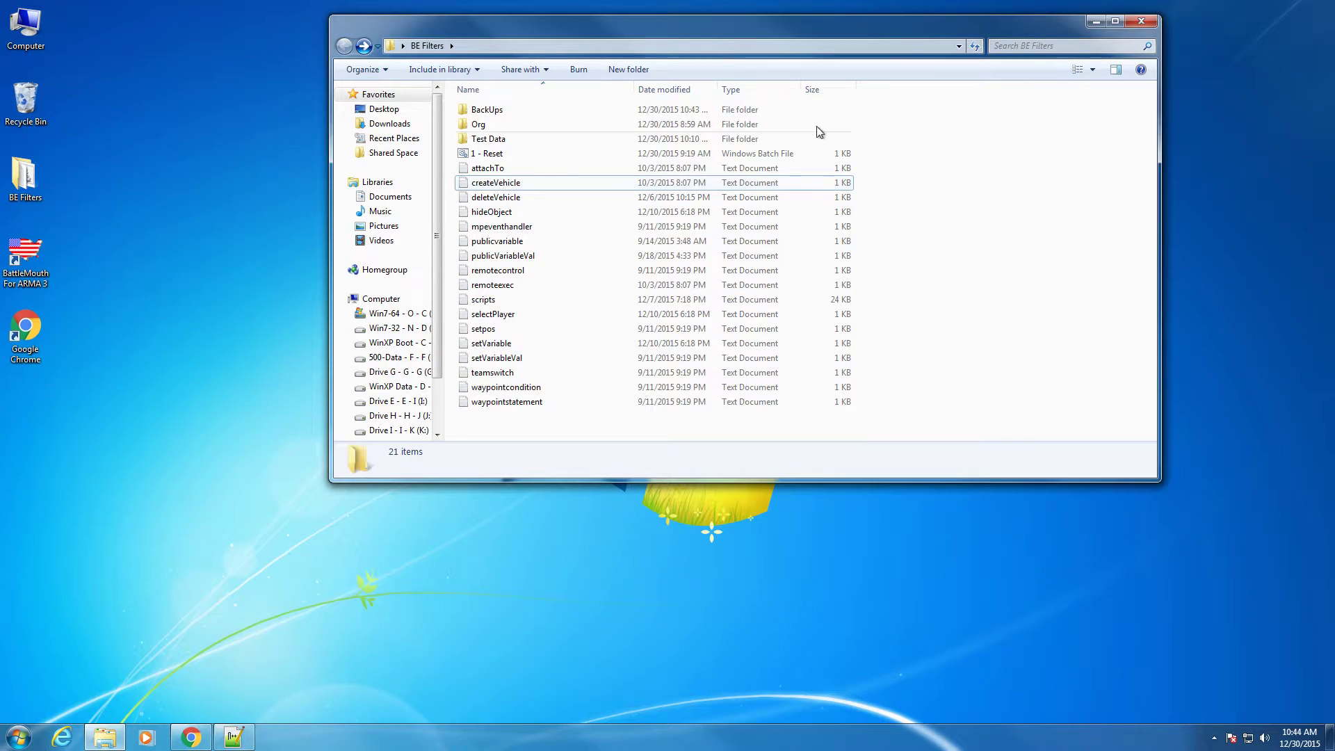
pyautogui.click(1093, 27)
# Relaunch BattleMouth, accept reloading scripts.txt in Notepad++, and minimize the editor again
pyautogui.doubleClick(25, 260)
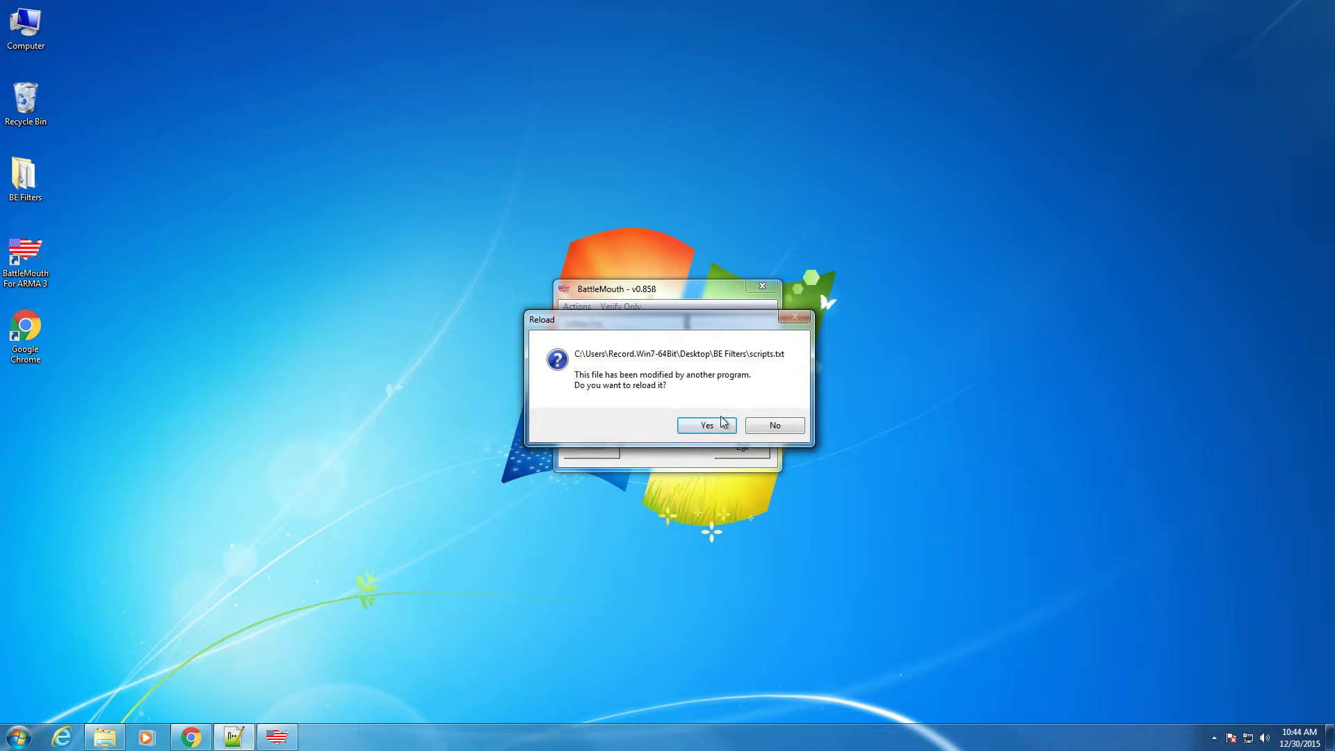
pyautogui.click(706, 425)
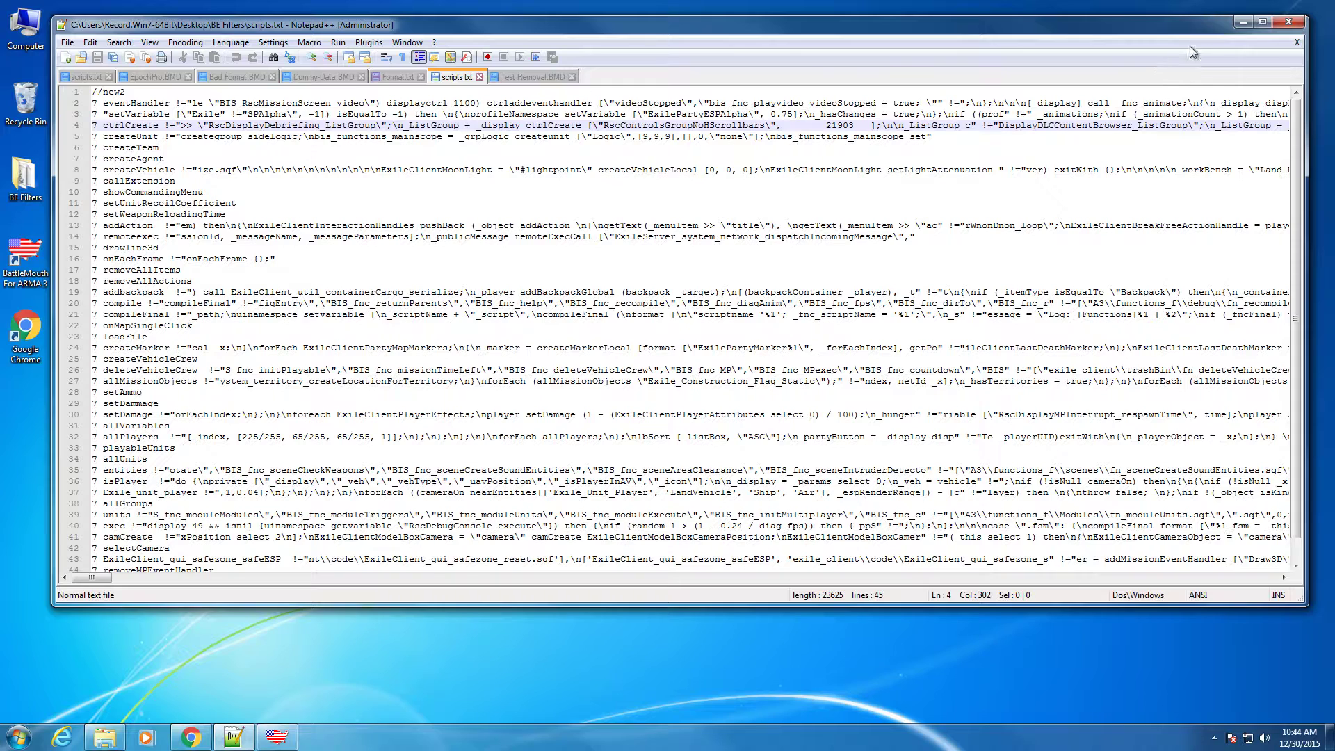
pyautogui.click(1243, 22)
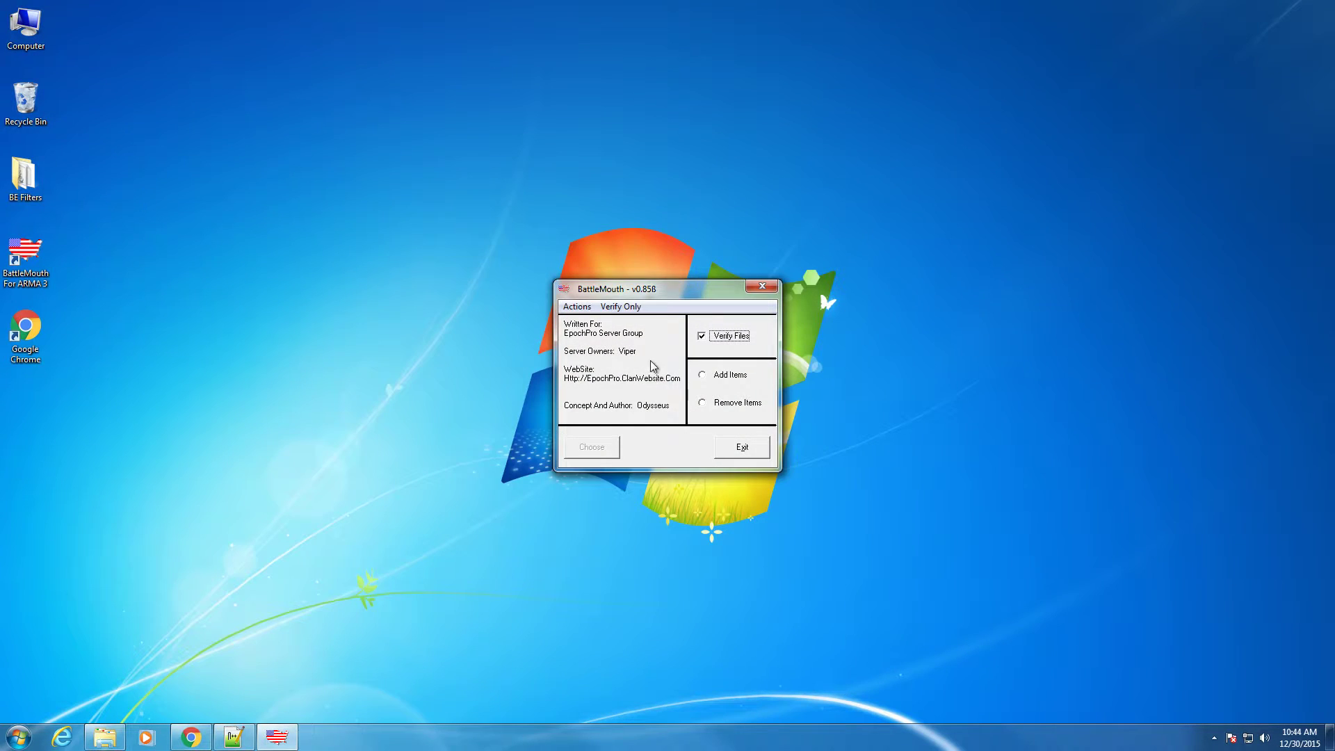
# Add the items from Test Removal.BMD with file verification on, and exit BattleMouth
pyautogui.click(716, 380)
pyautogui.click(599, 447)
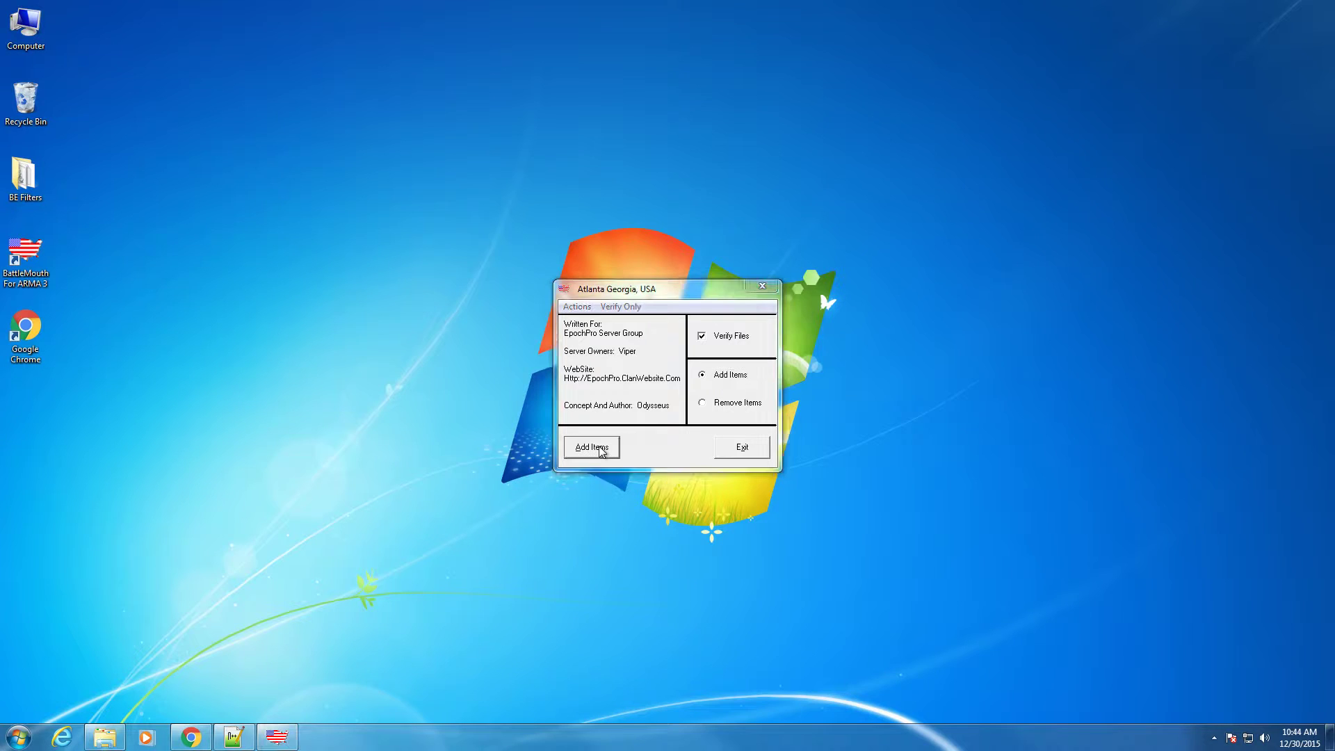
pyautogui.click(738, 424)
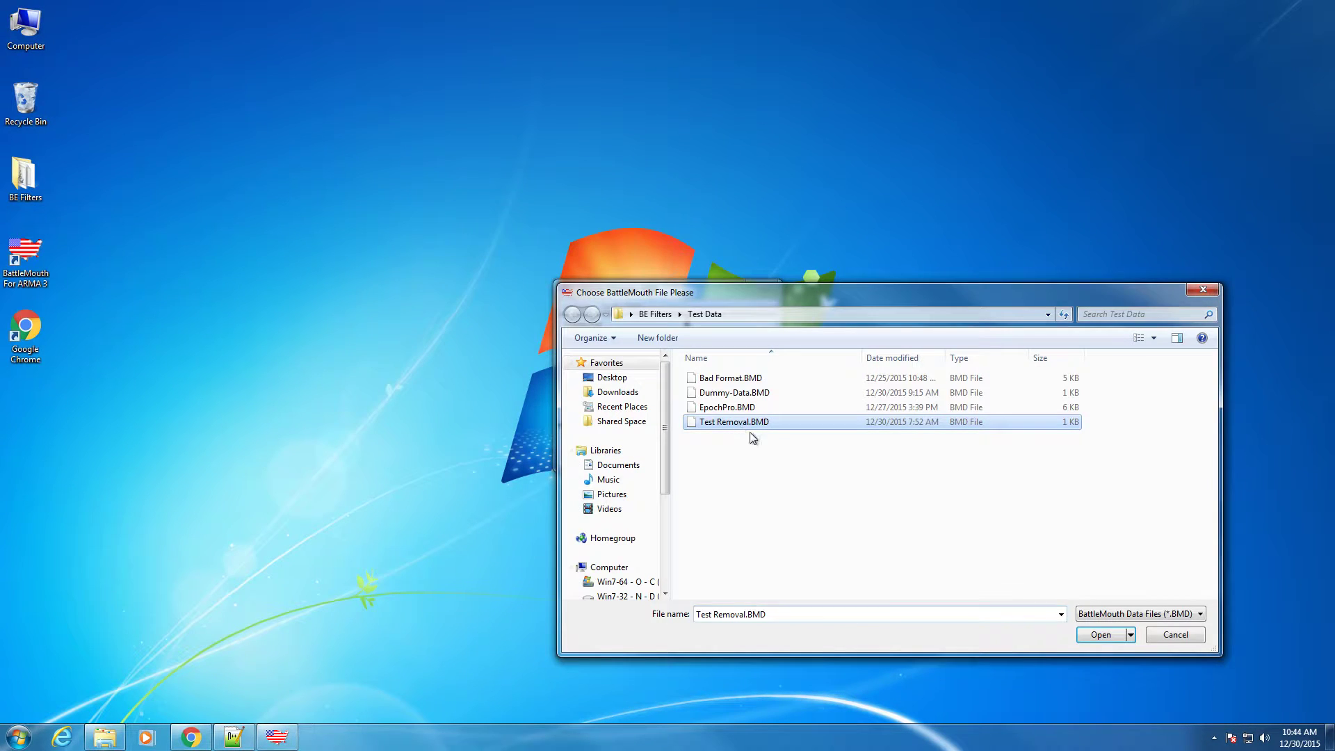
pyautogui.click(1109, 635)
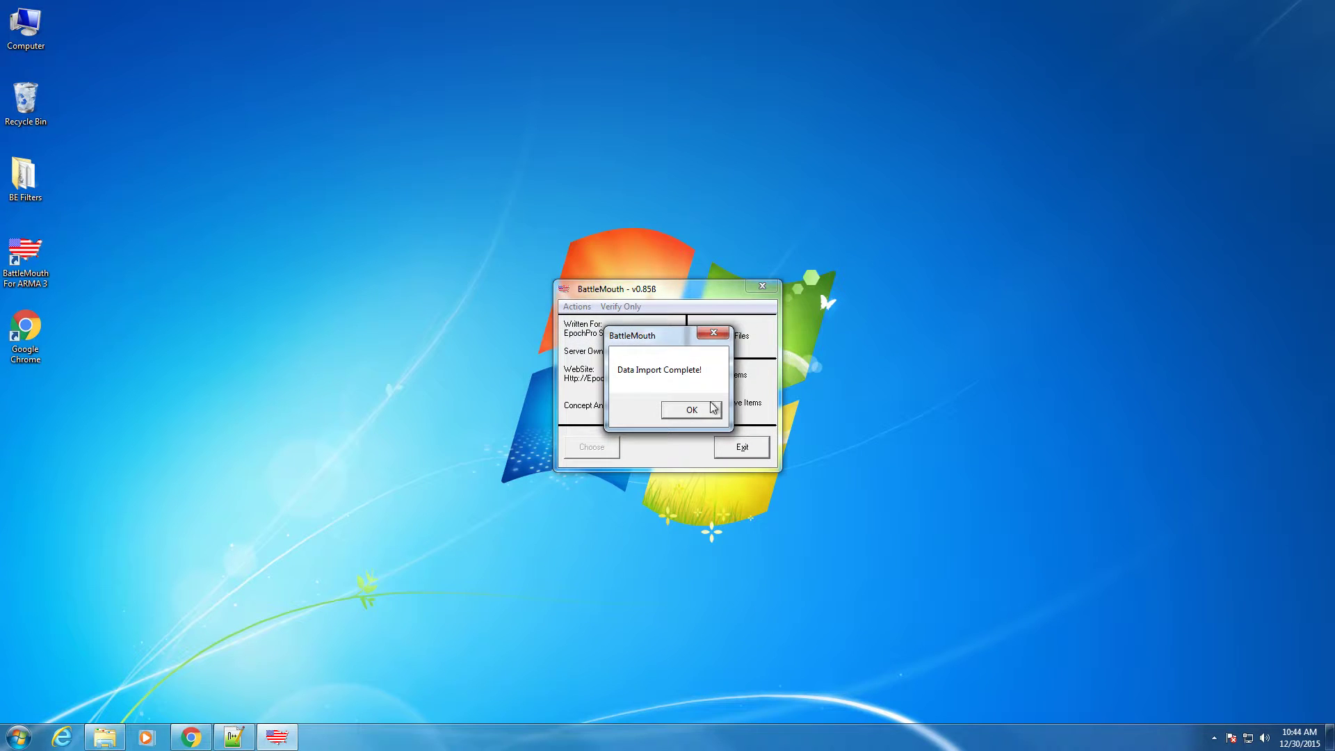
pyautogui.click(697, 415)
pyautogui.click(742, 446)
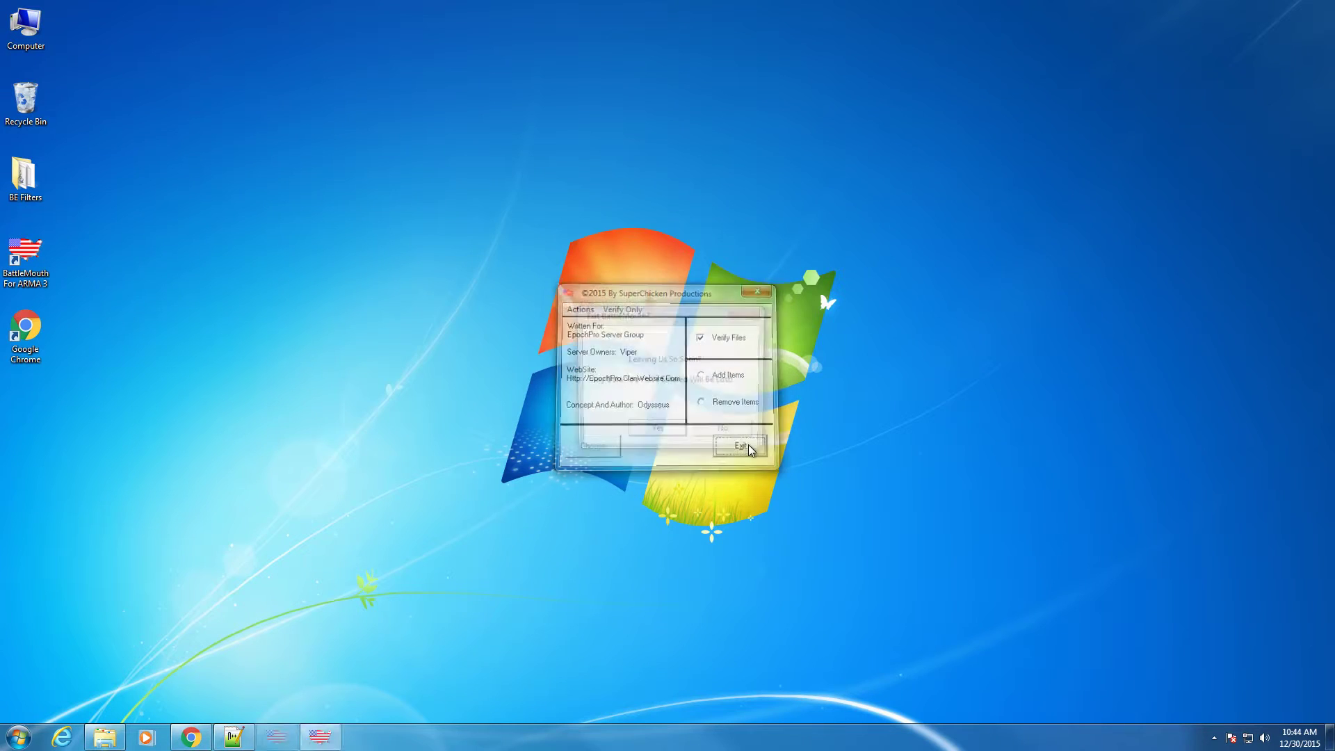
pyautogui.click(680, 431)
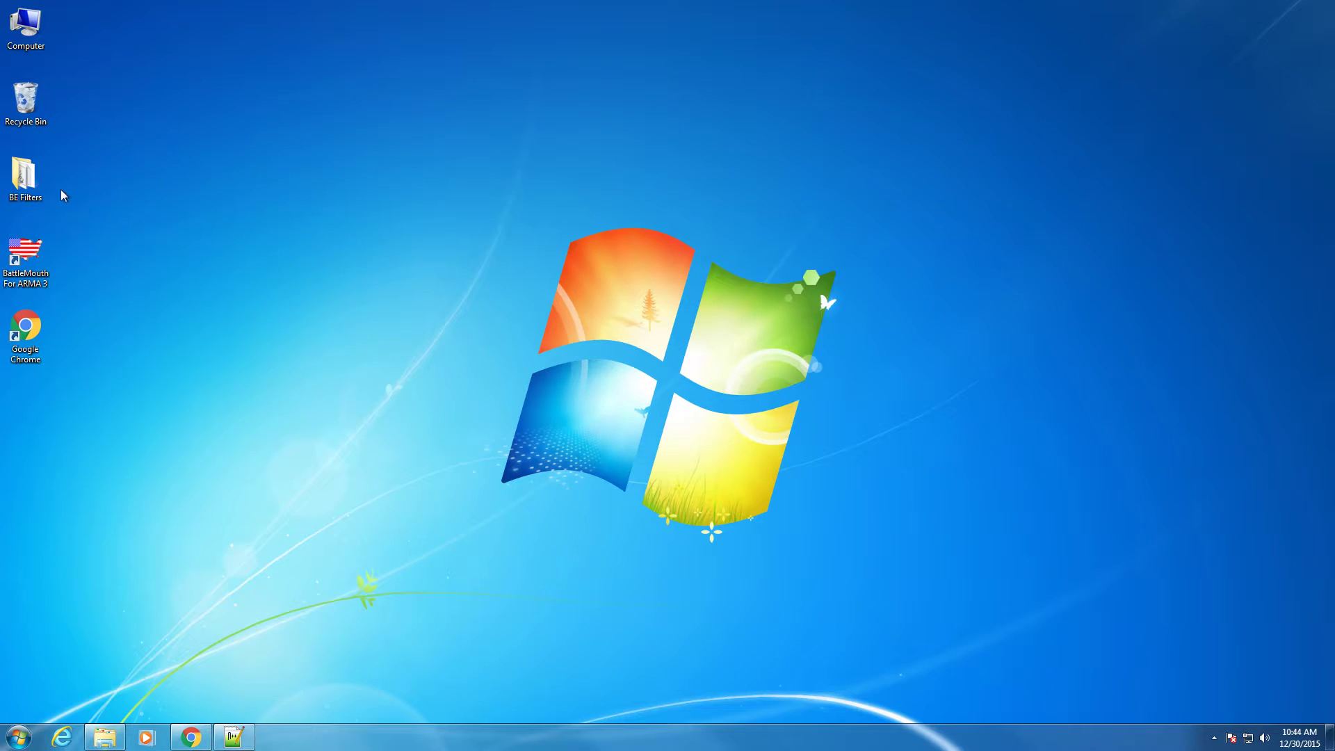
# Open the BattleMouth log from the BE Filters folder, examine the backup, assembly and write entries and the import's start and completion times, and close it
pyautogui.doubleClick(24, 171)
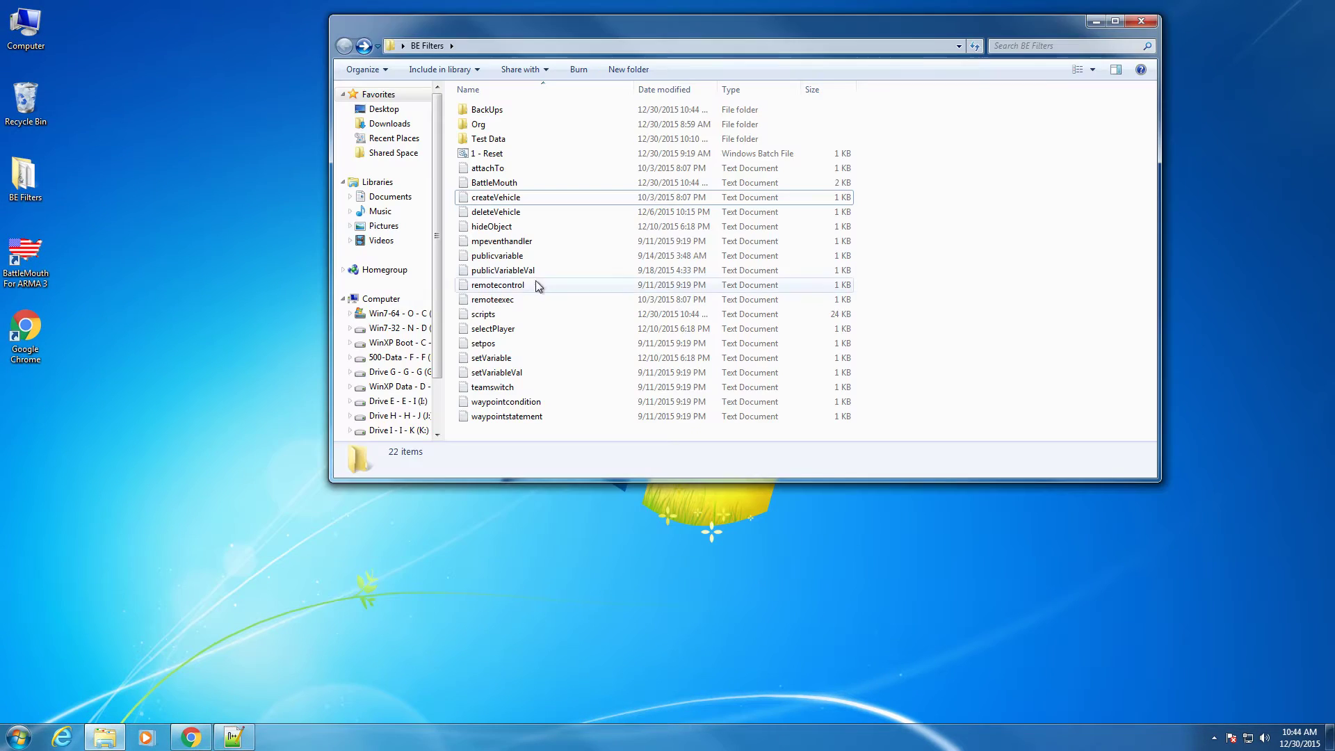
pyautogui.doubleClick(491, 182)
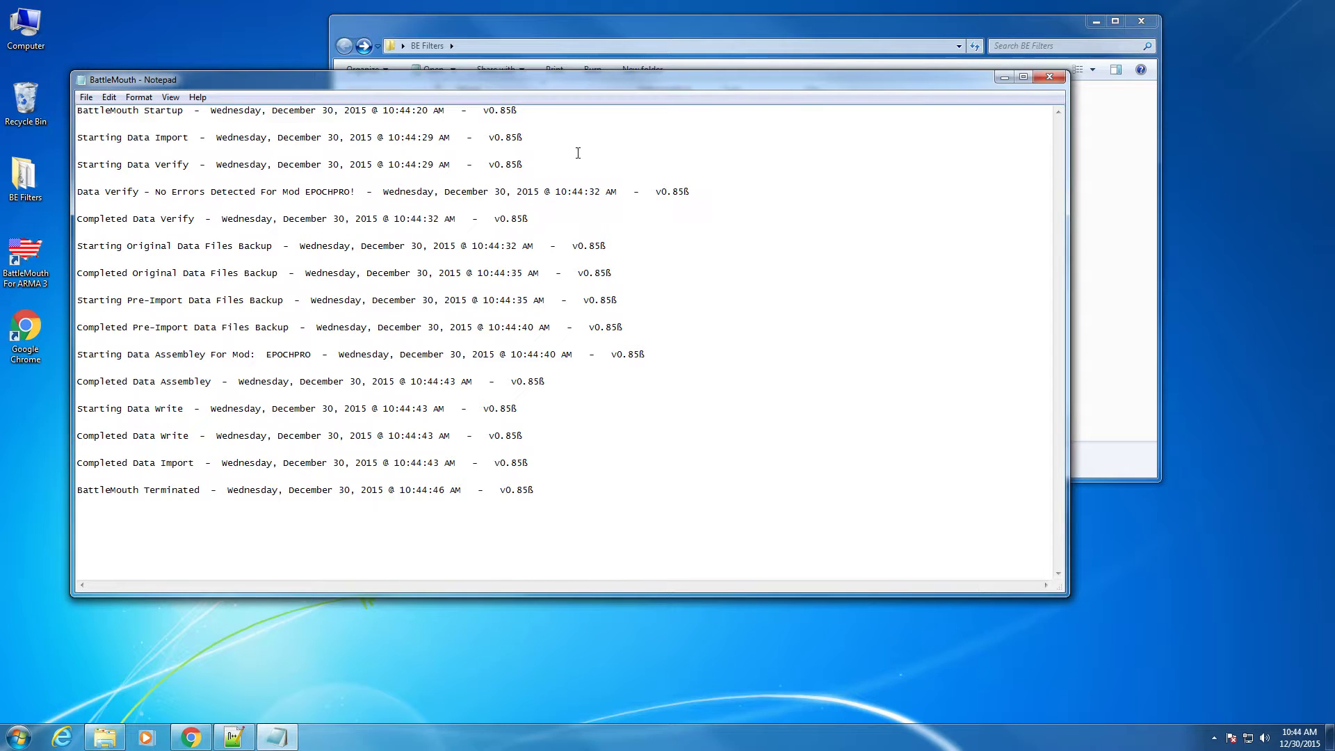
pyautogui.moveTo(530, 112); pyautogui.dragTo(273, 275)
pyautogui.click(179, 247)
pyautogui.moveTo(189, 300); pyautogui.dragTo(275, 301)
pyautogui.moveTo(145, 355); pyautogui.dragTo(301, 357)
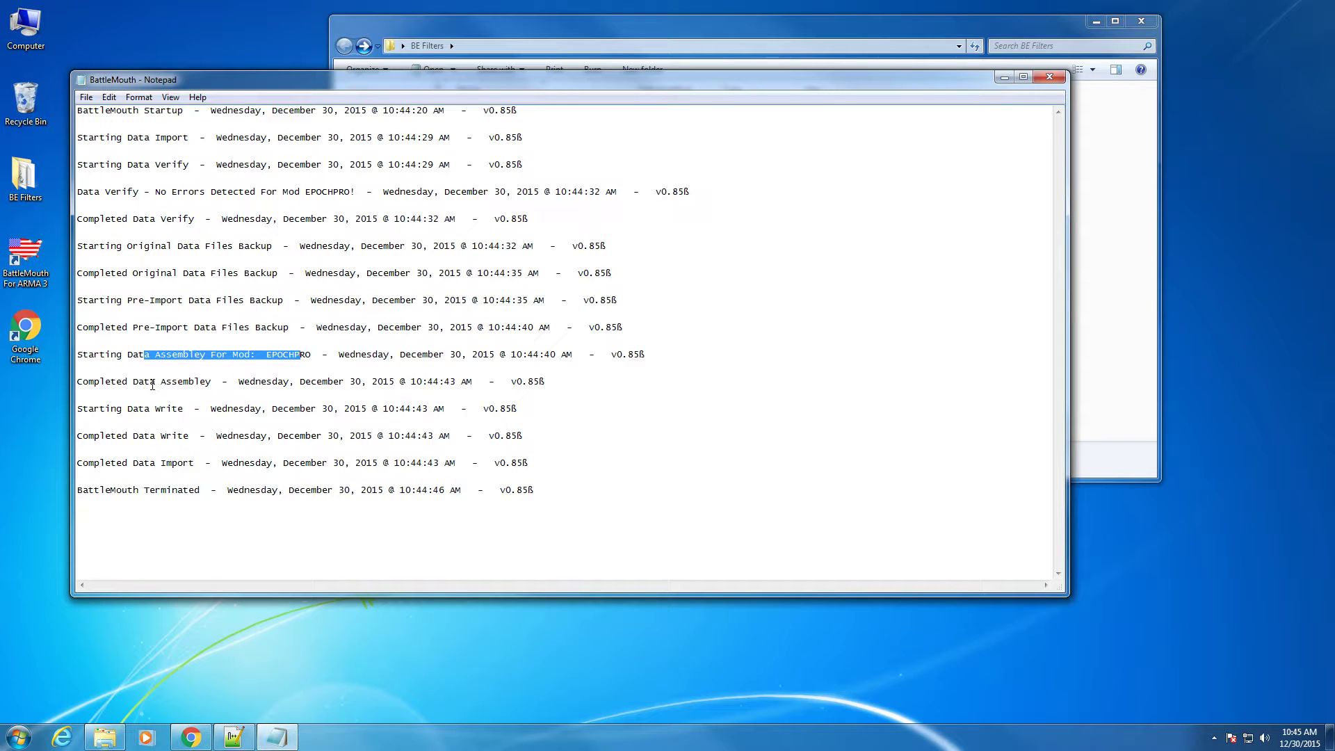
pyautogui.moveTo(165, 409); pyautogui.dragTo(266, 415)
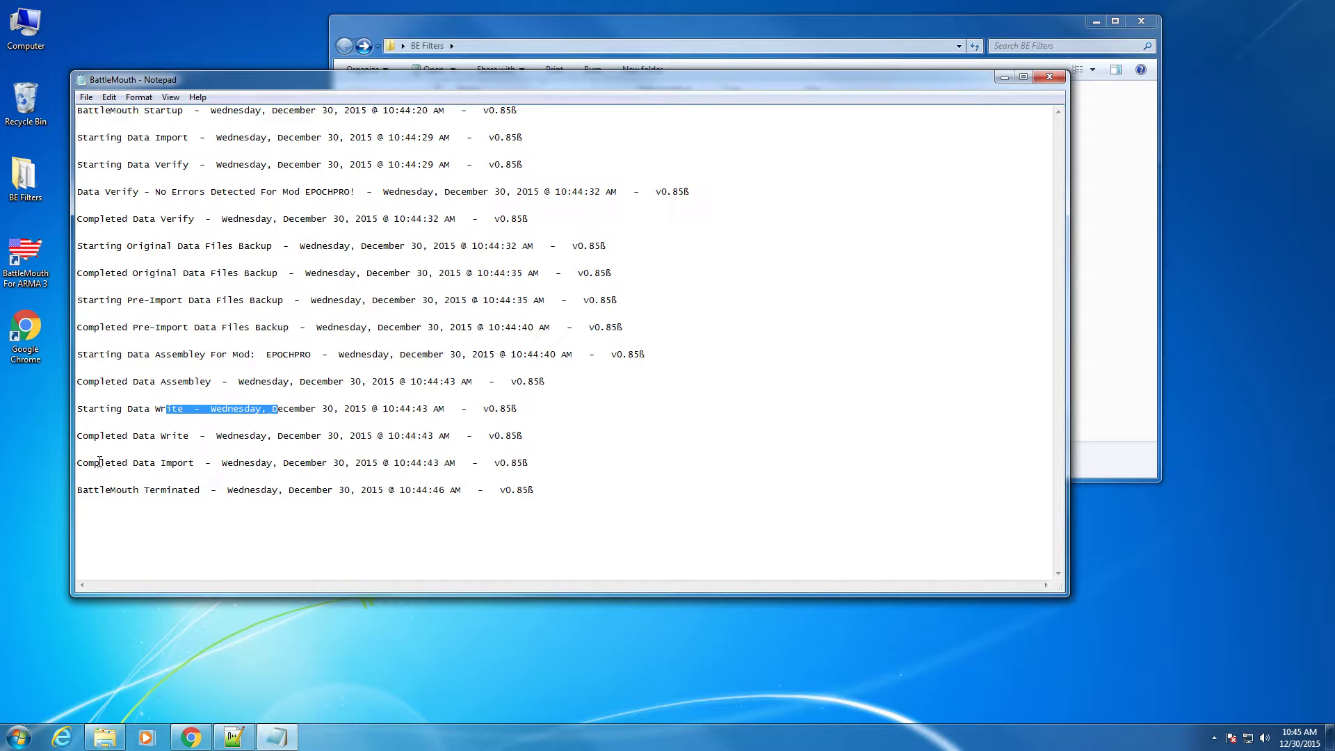
pyautogui.moveTo(100, 462); pyautogui.dragTo(77, 462)
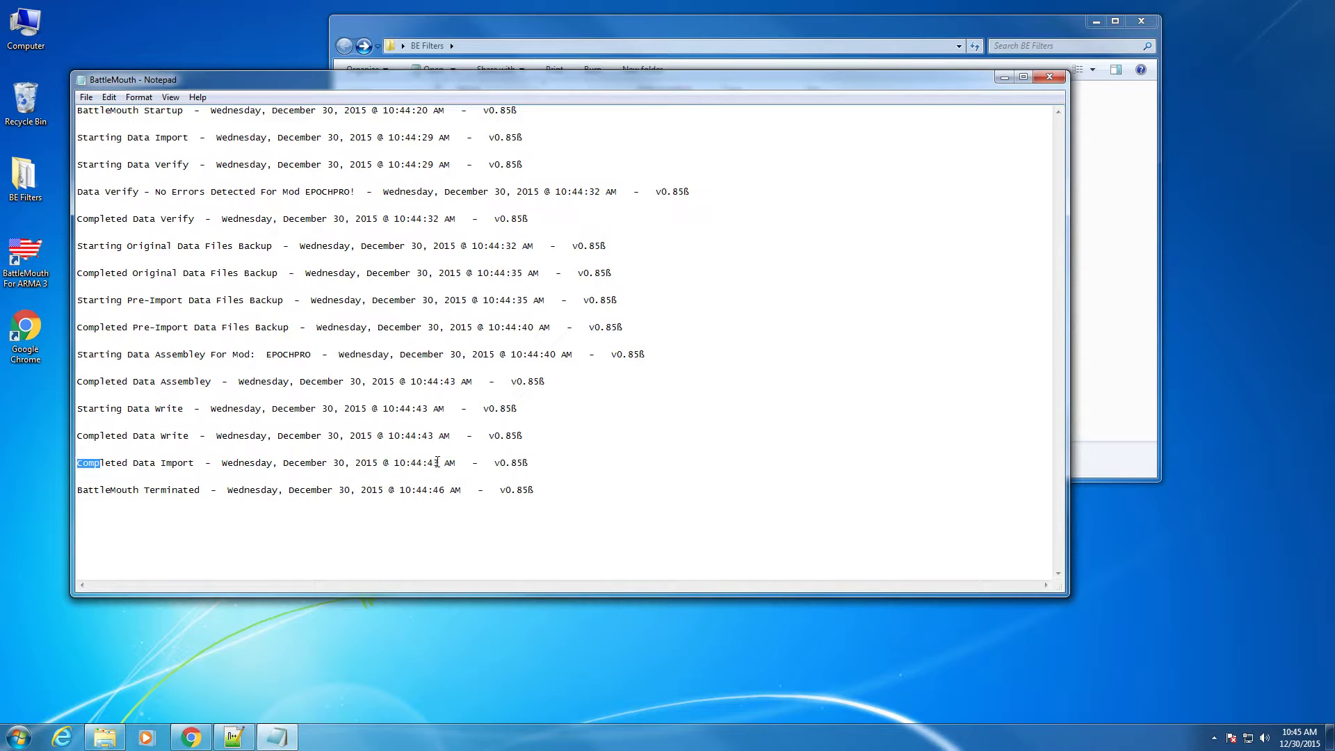
pyautogui.click(392, 138)
pyautogui.moveTo(393, 138); pyautogui.dragTo(436, 139)
pyautogui.moveTo(394, 462); pyautogui.dragTo(439, 468)
pyautogui.click(1051, 78)
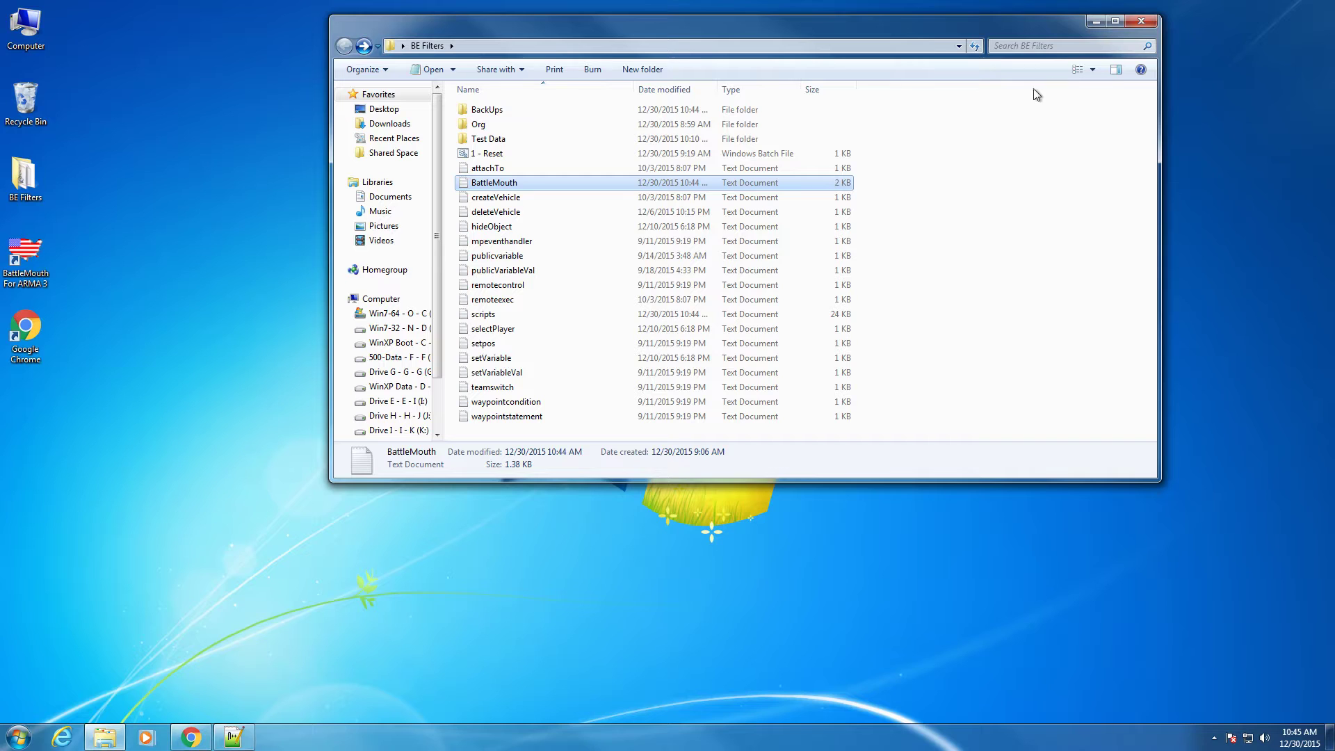
# Relaunch BattleMouth, remove the items from Test Removal.BMD with file verification on, and exit BattleMouth
pyautogui.doubleClick(25, 259)
pyautogui.click(720, 404)
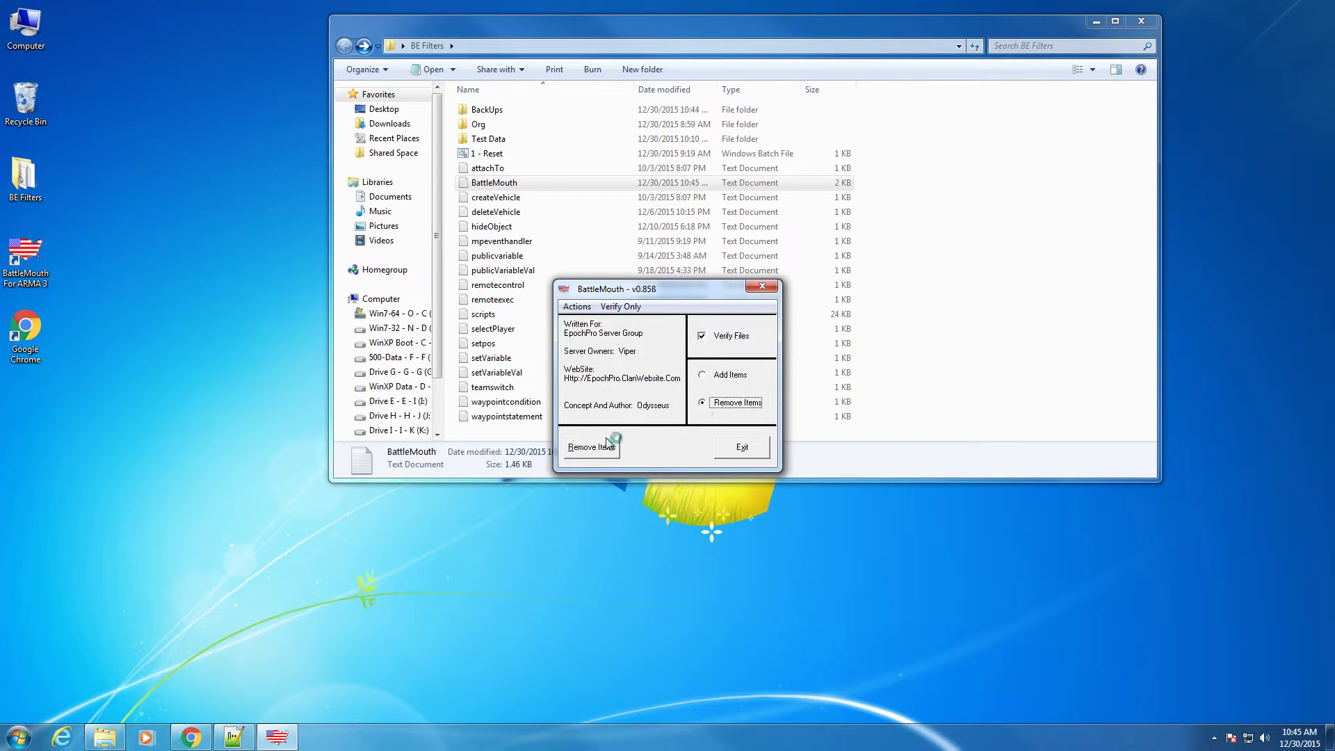
pyautogui.click(602, 448)
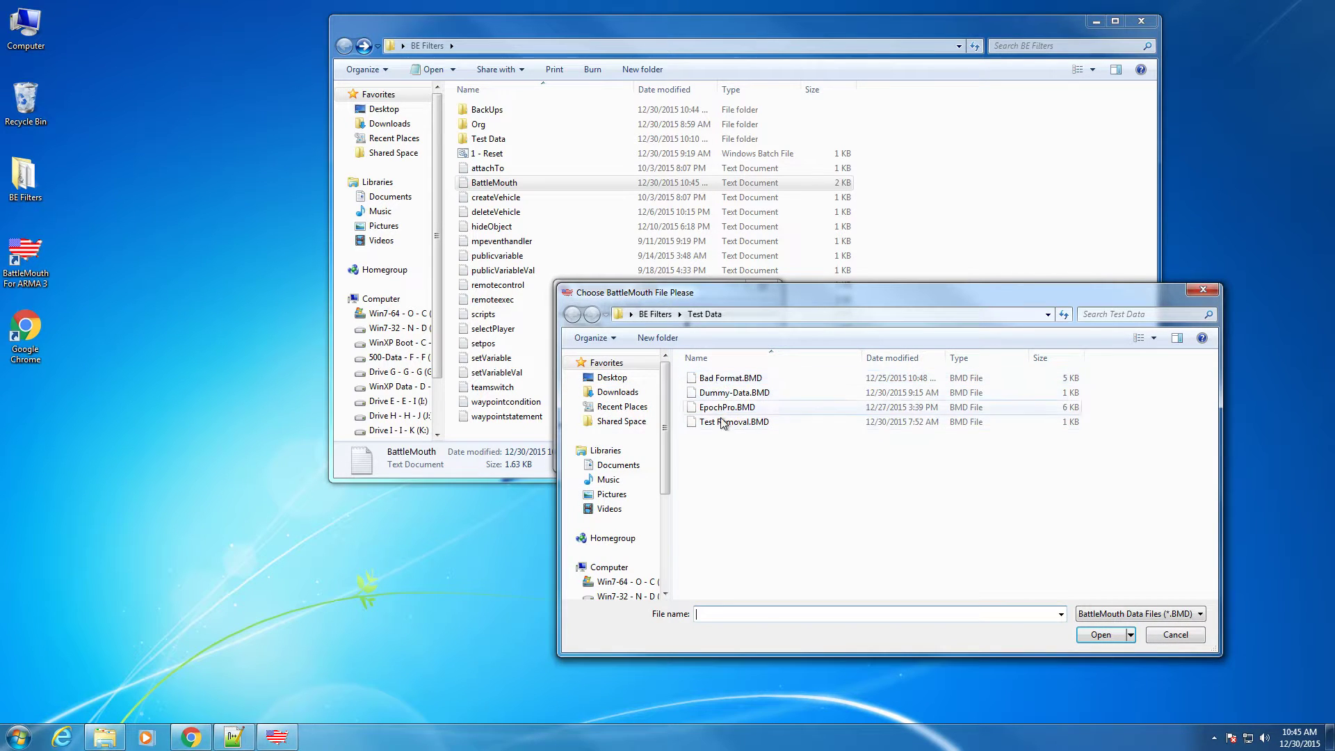
pyautogui.click(723, 422)
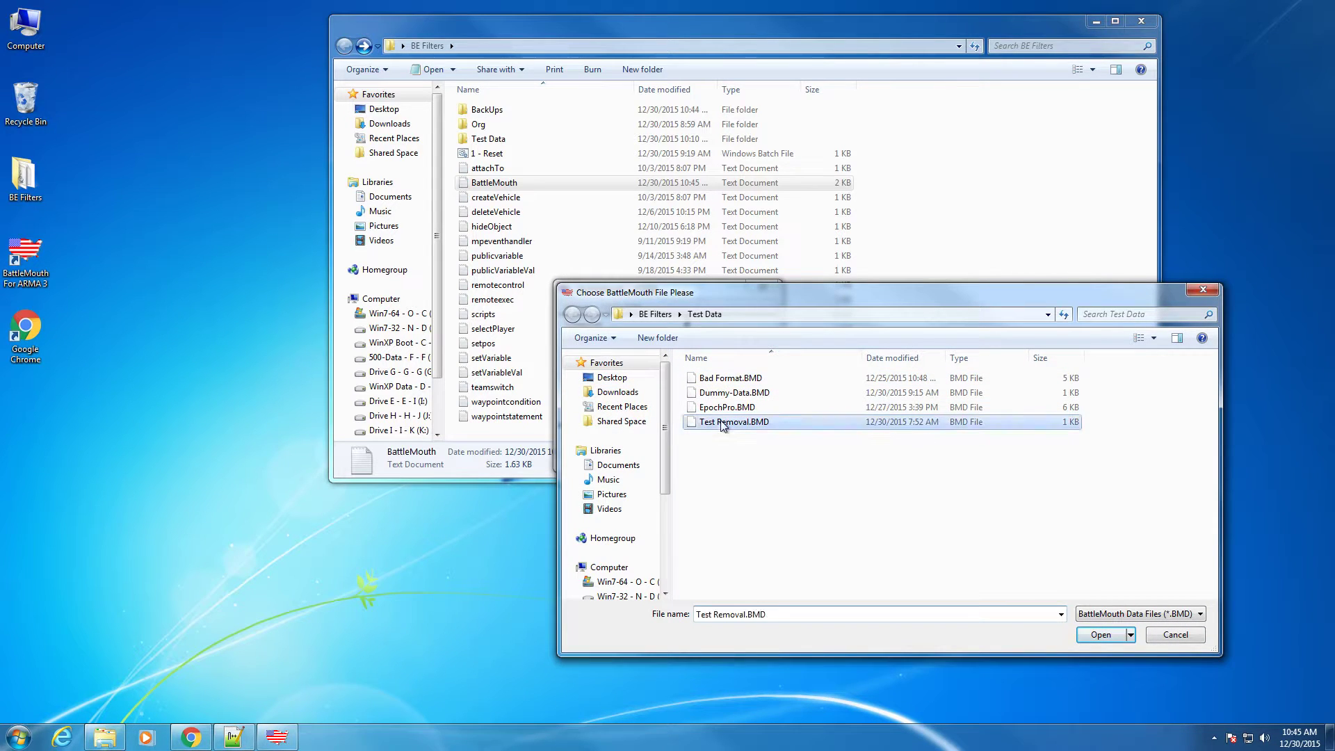
pyautogui.click(1100, 635)
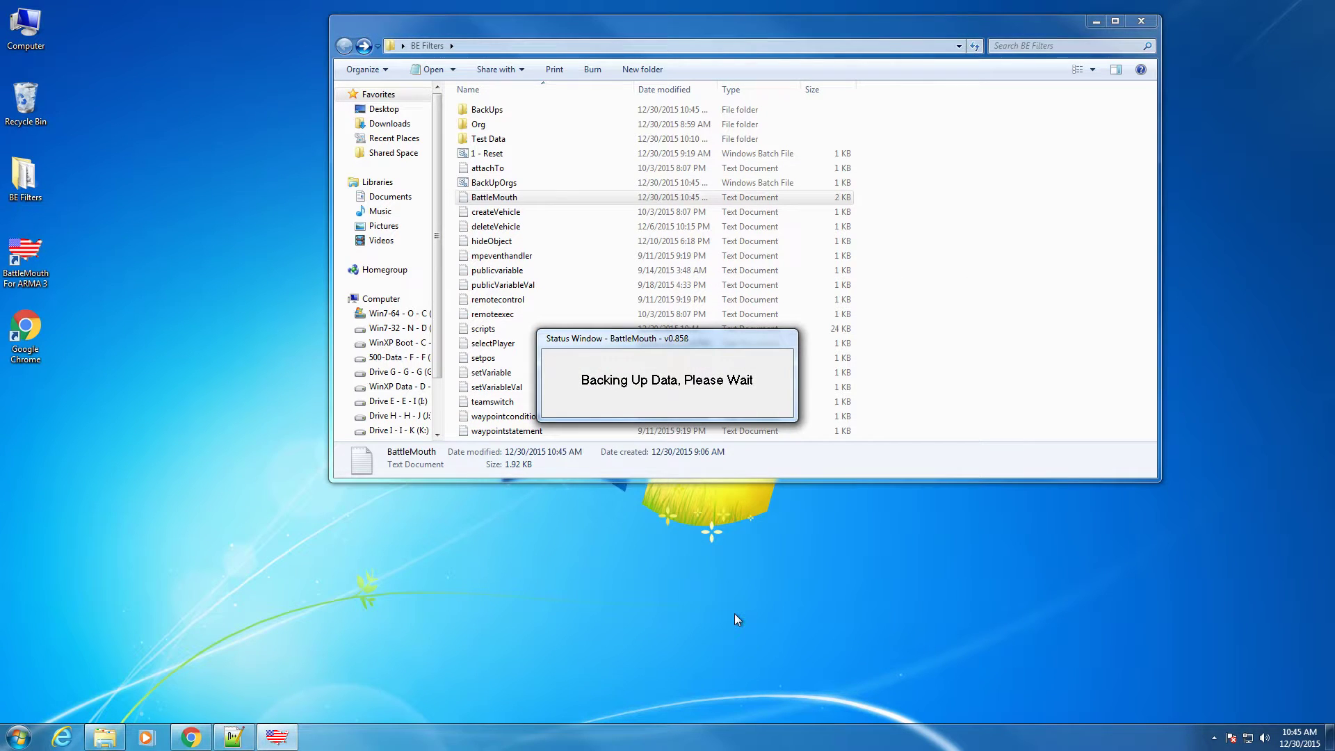
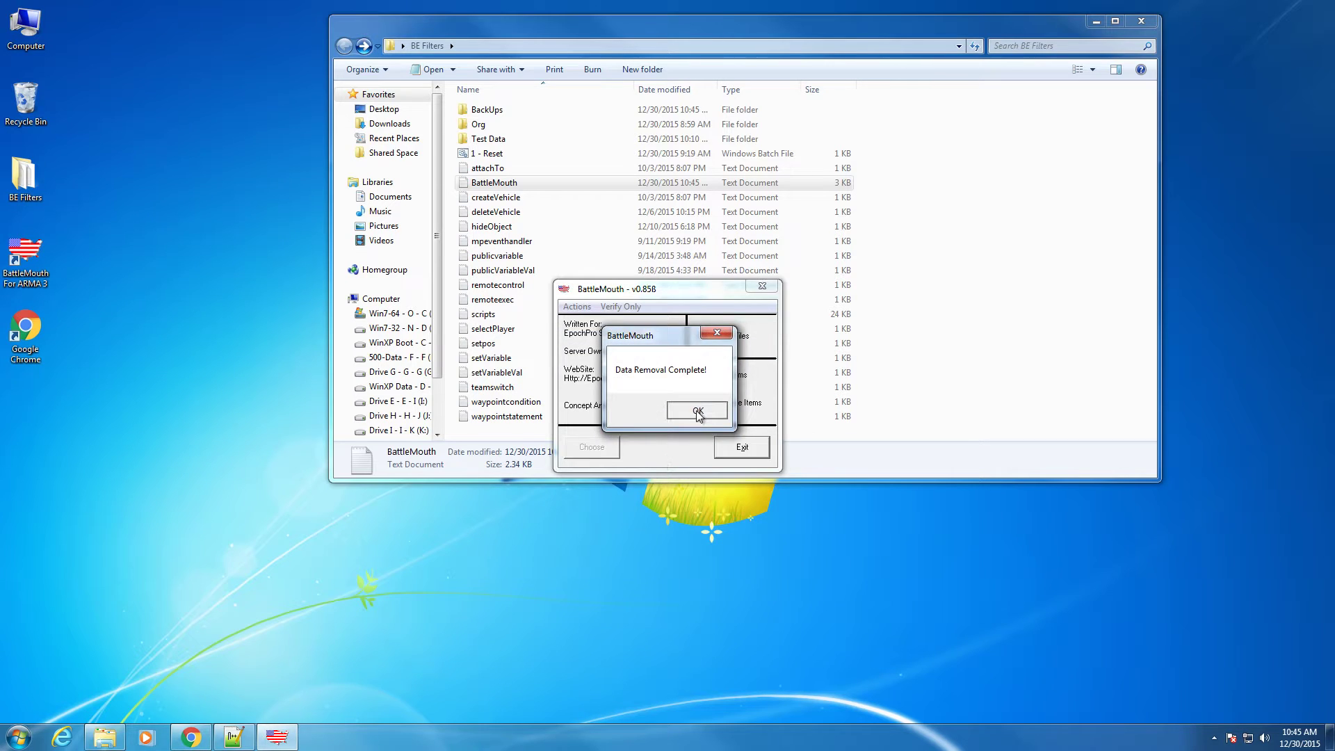
pyautogui.click(695, 412)
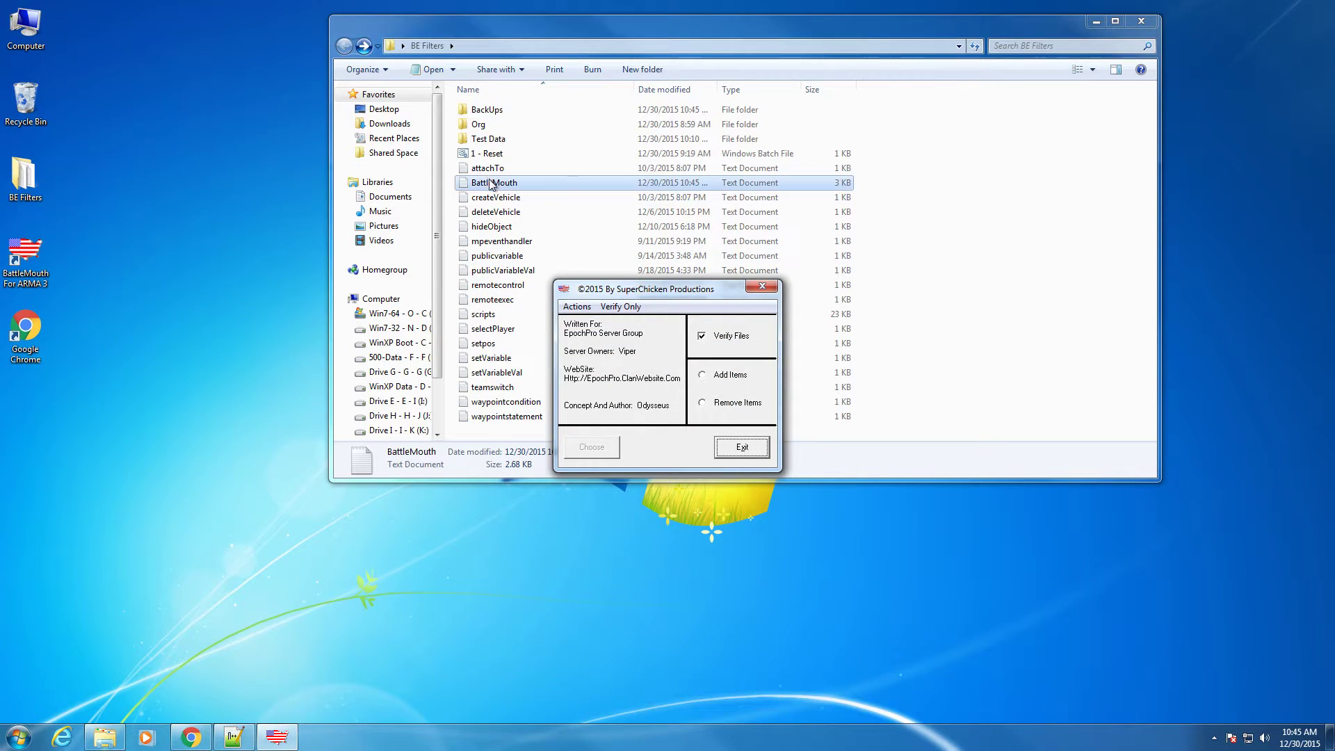
pyautogui.click(742, 447)
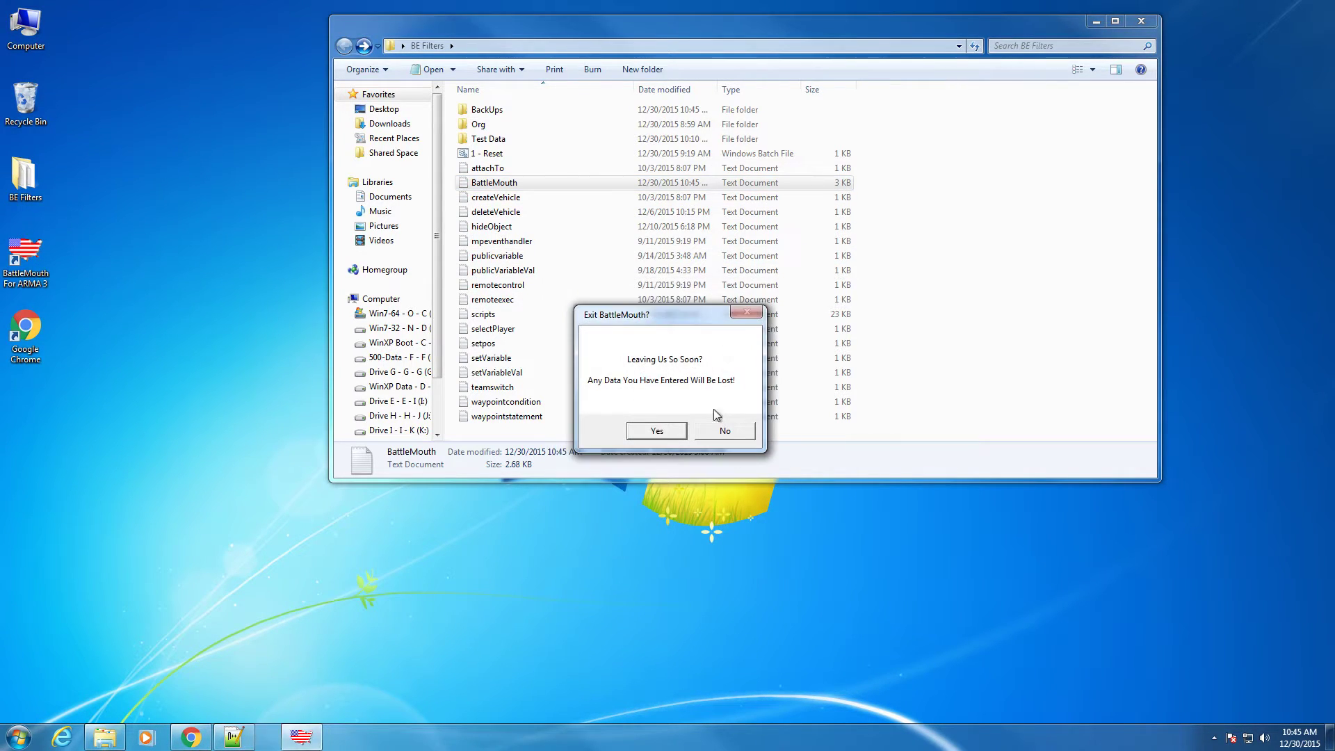
pyautogui.click(657, 429)
# Open the BattleMouth log from the BE Filters folder and examine the entries for data verification, program termination and the following startup
pyautogui.doubleClick(497, 183)
pyautogui.scroll(-2, 424, 399)
pyautogui.scroll(-5, 424, 399)
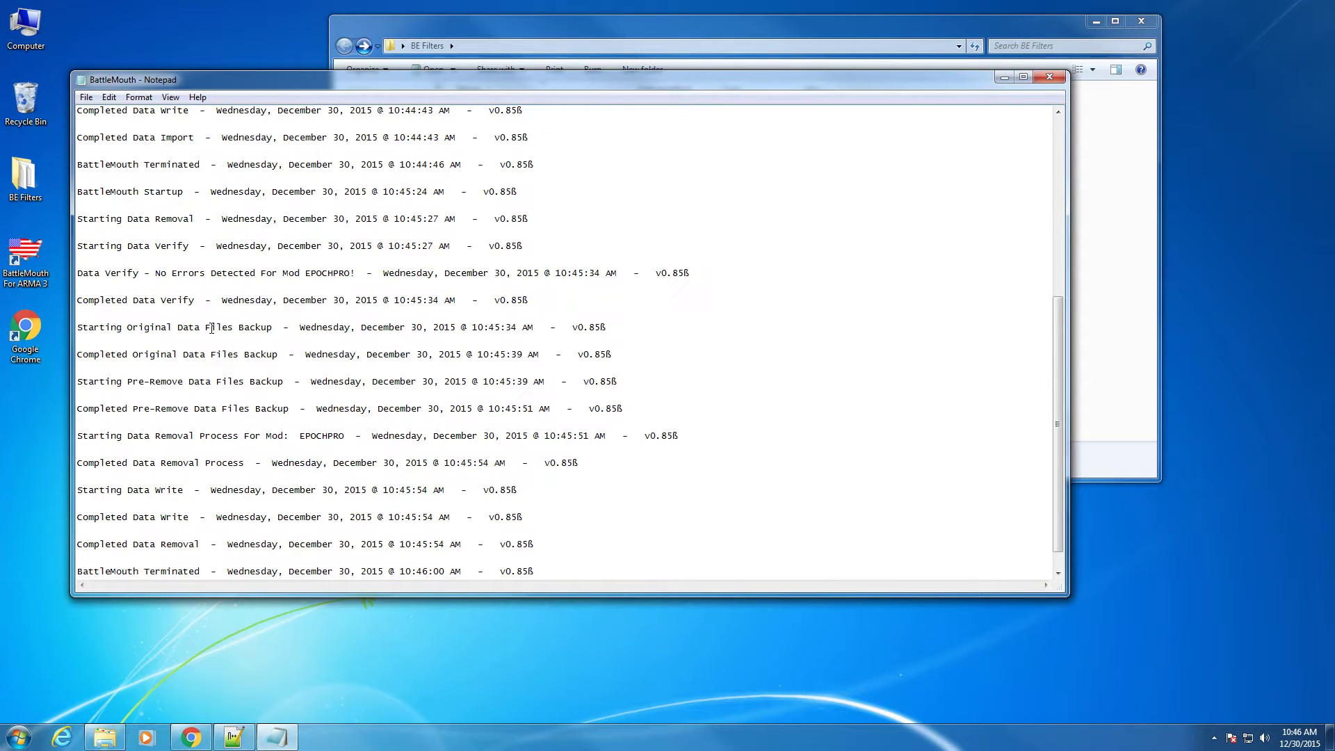
pyautogui.moveTo(155, 300); pyautogui.dragTo(278, 308)
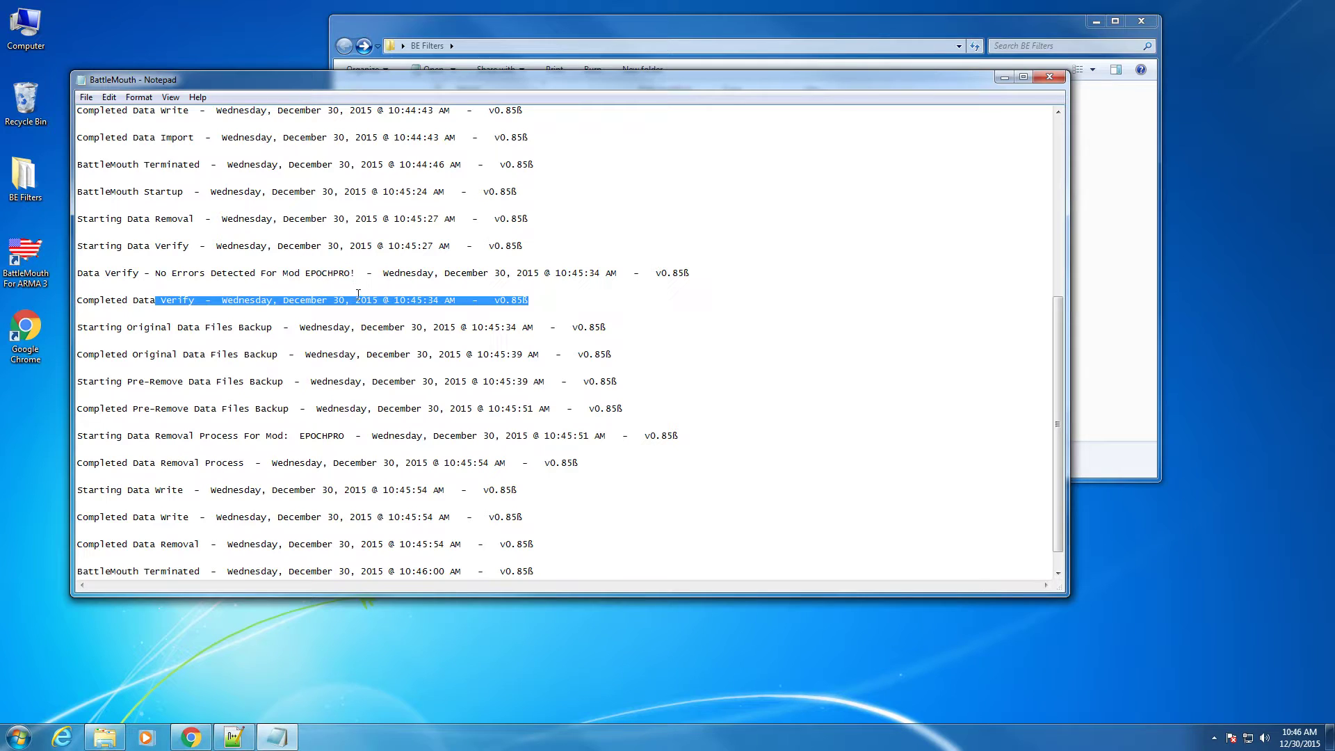
pyautogui.click(350, 327)
pyautogui.scroll(-1, 357, 335)
pyautogui.scroll(1, 646, 403)
pyautogui.scroll(1, 264, 245)
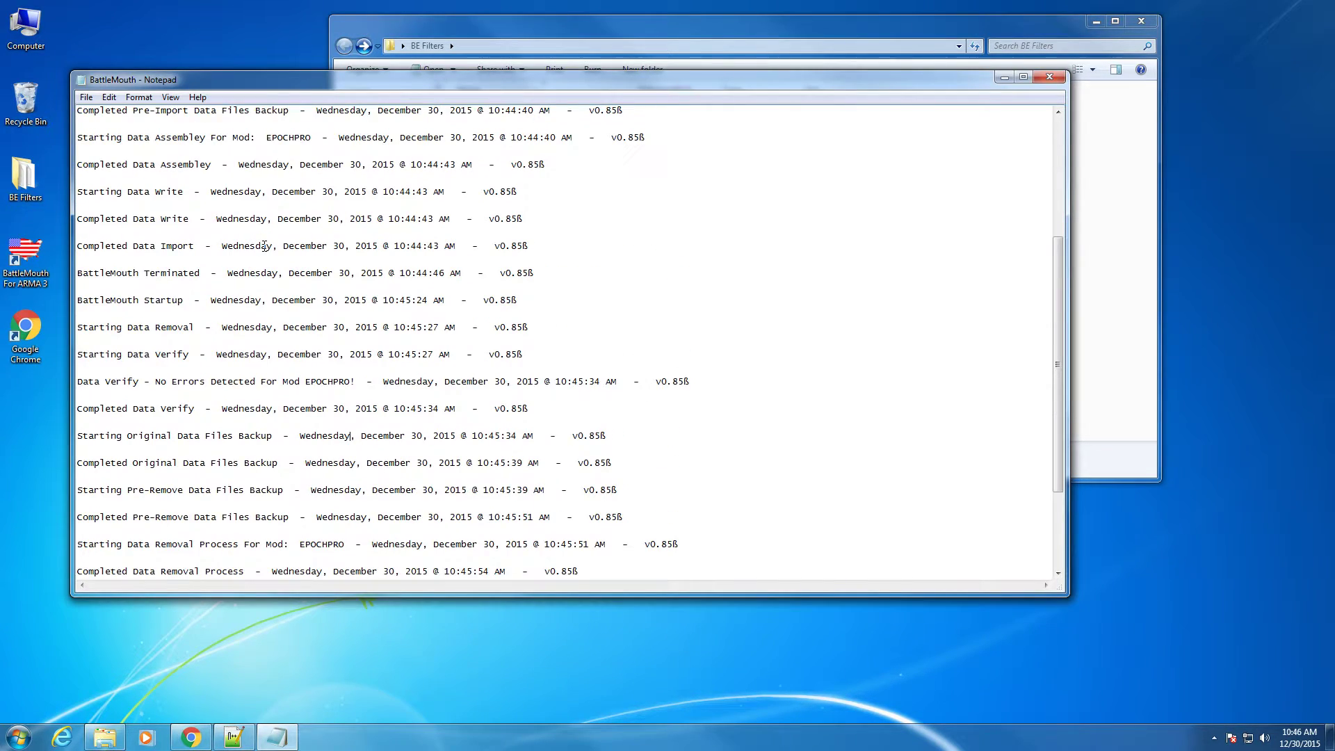
pyautogui.moveTo(201, 273); pyautogui.dragTo(89, 274)
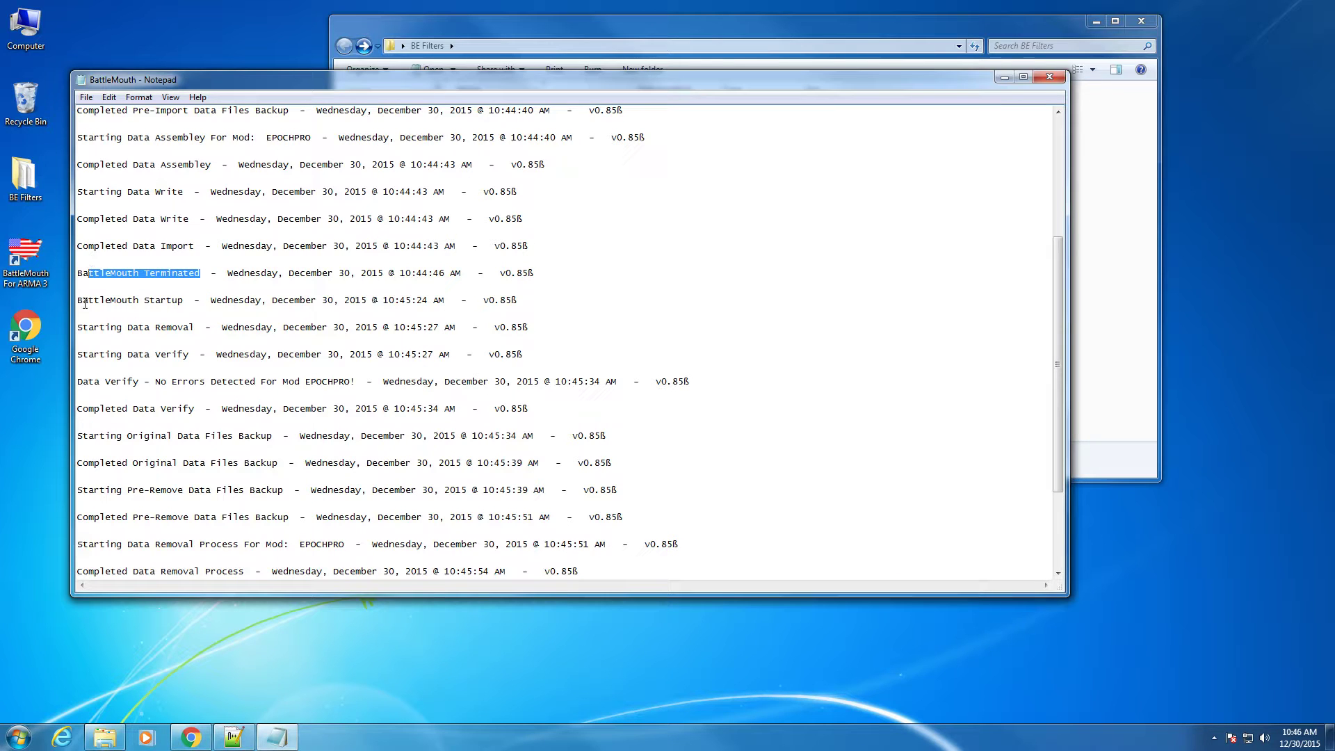
pyautogui.moveTo(455, 300); pyautogui.dragTo(78, 301)
pyautogui.scroll(-1, 775, 279)
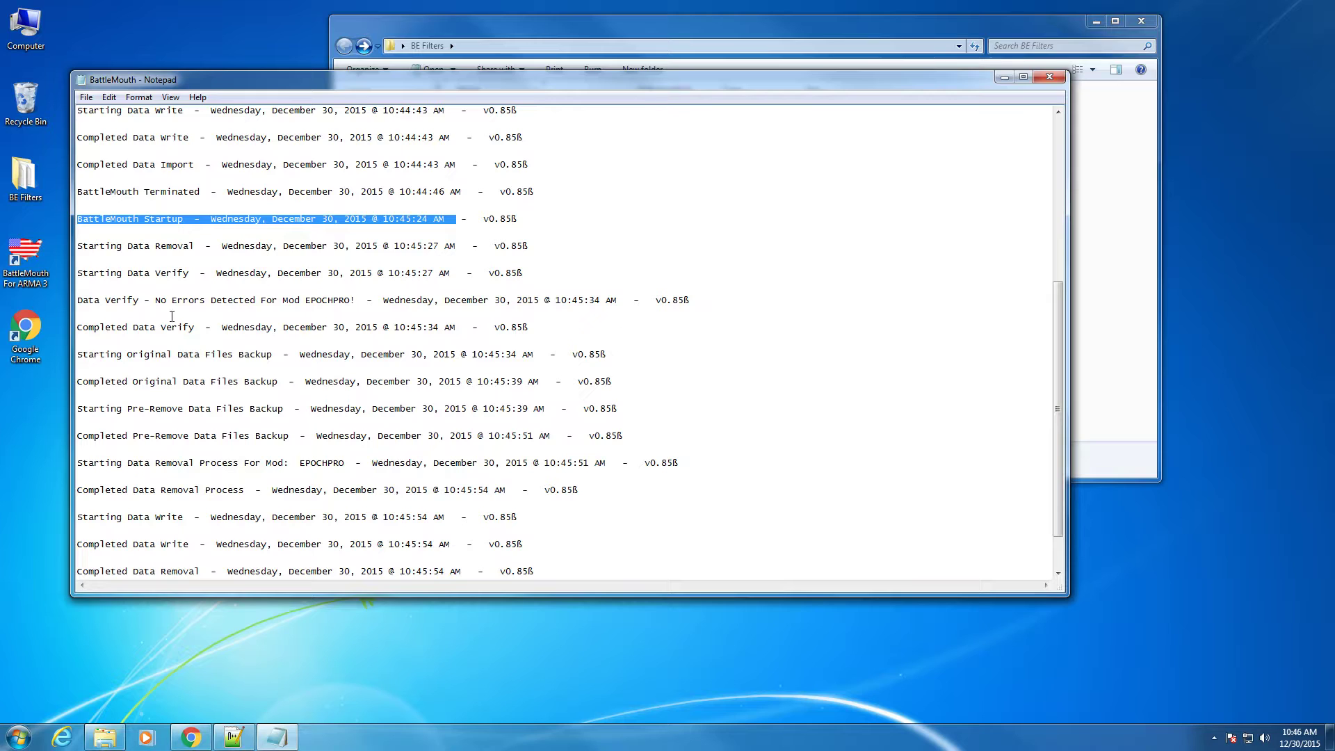
# Examine the log's verification result, data removal process, removal start time and program termination time, and close the log
pyautogui.moveTo(251, 300); pyautogui.dragTo(177, 300)
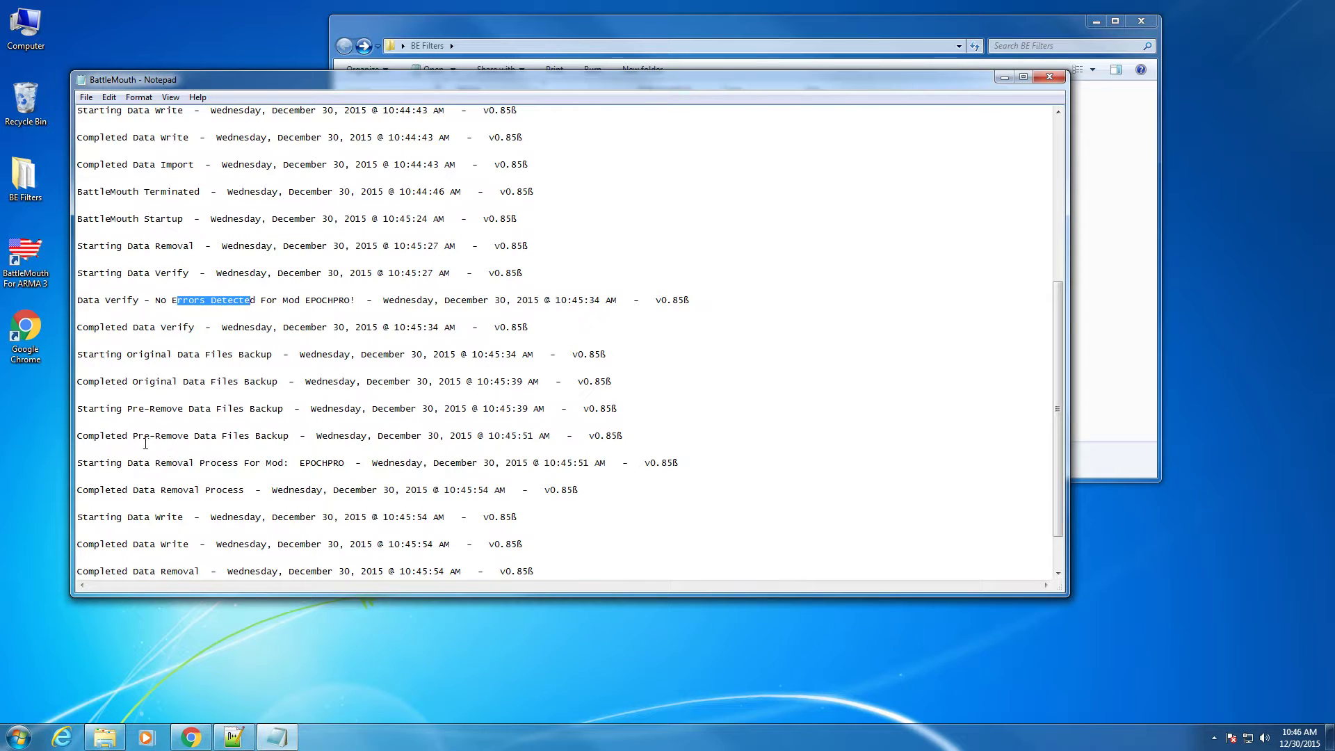
pyautogui.moveTo(138, 463); pyautogui.dragTo(225, 468)
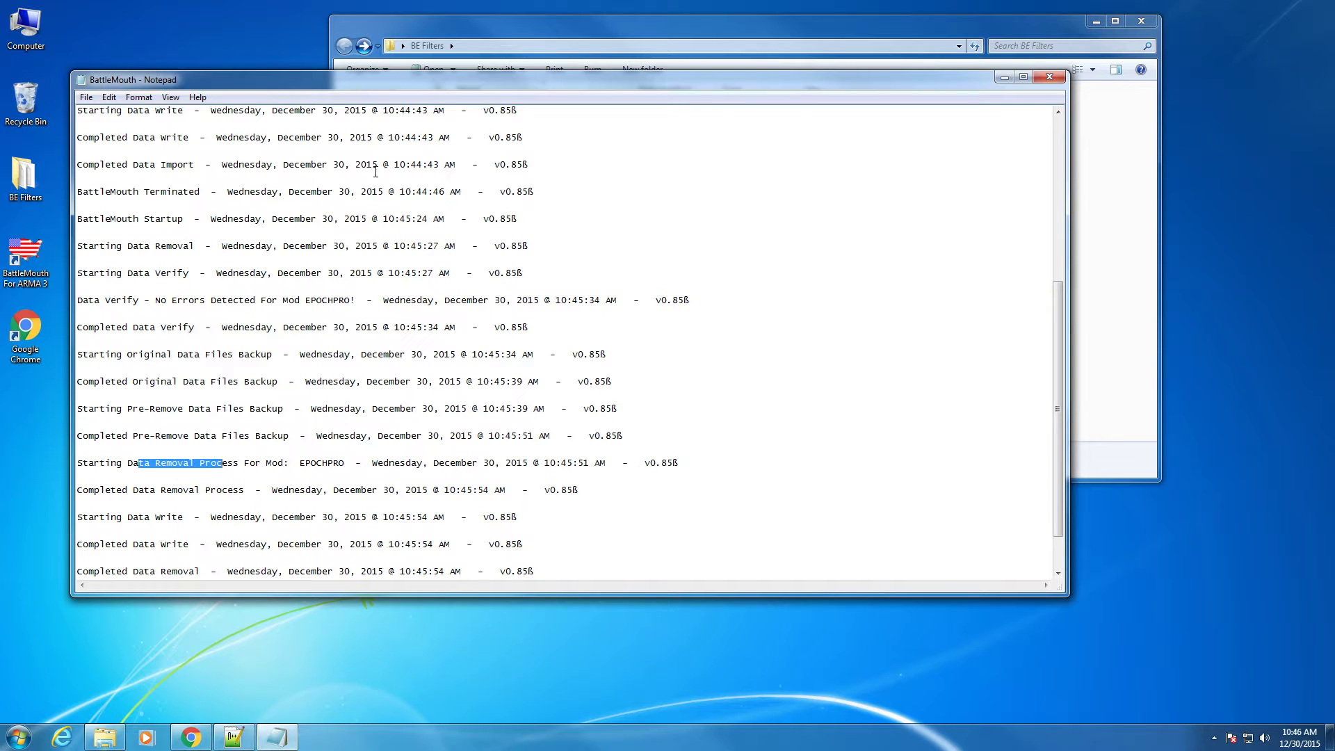
pyautogui.moveTo(395, 246); pyautogui.dragTo(441, 248)
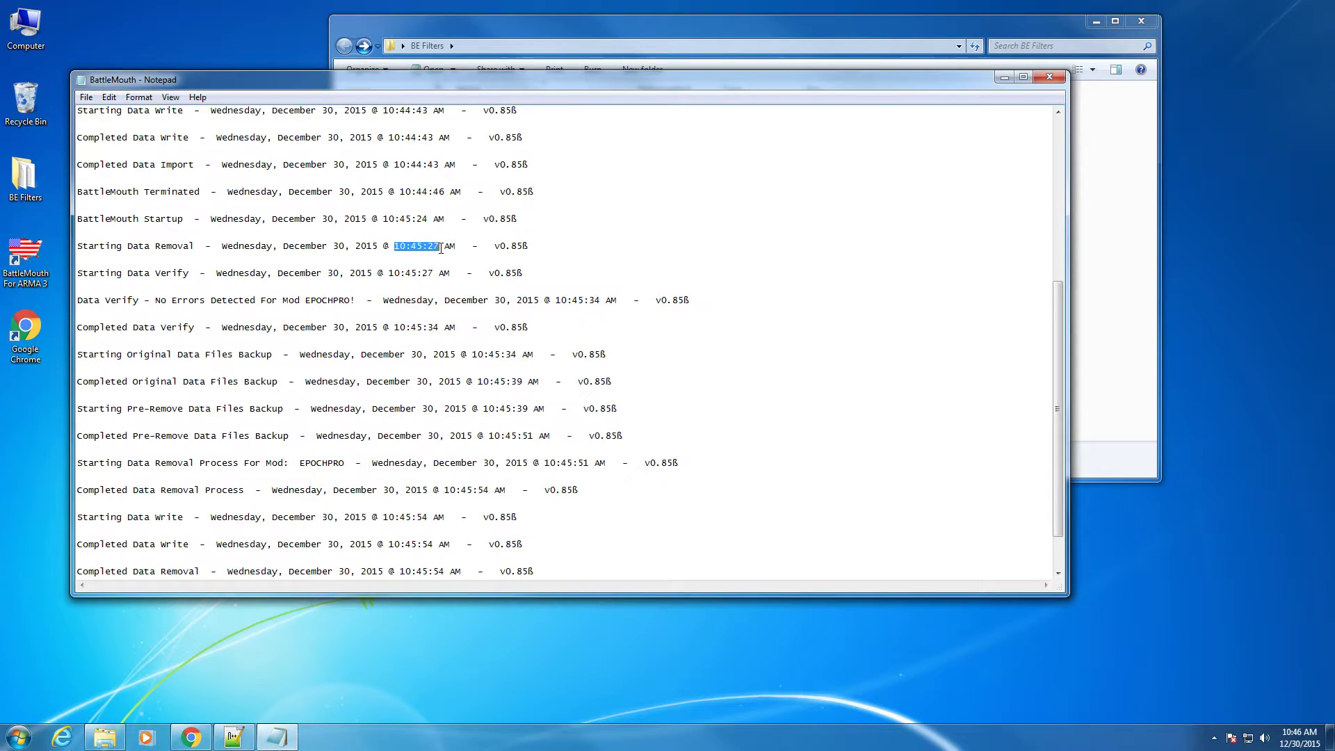
pyautogui.scroll(-1, 472, 515)
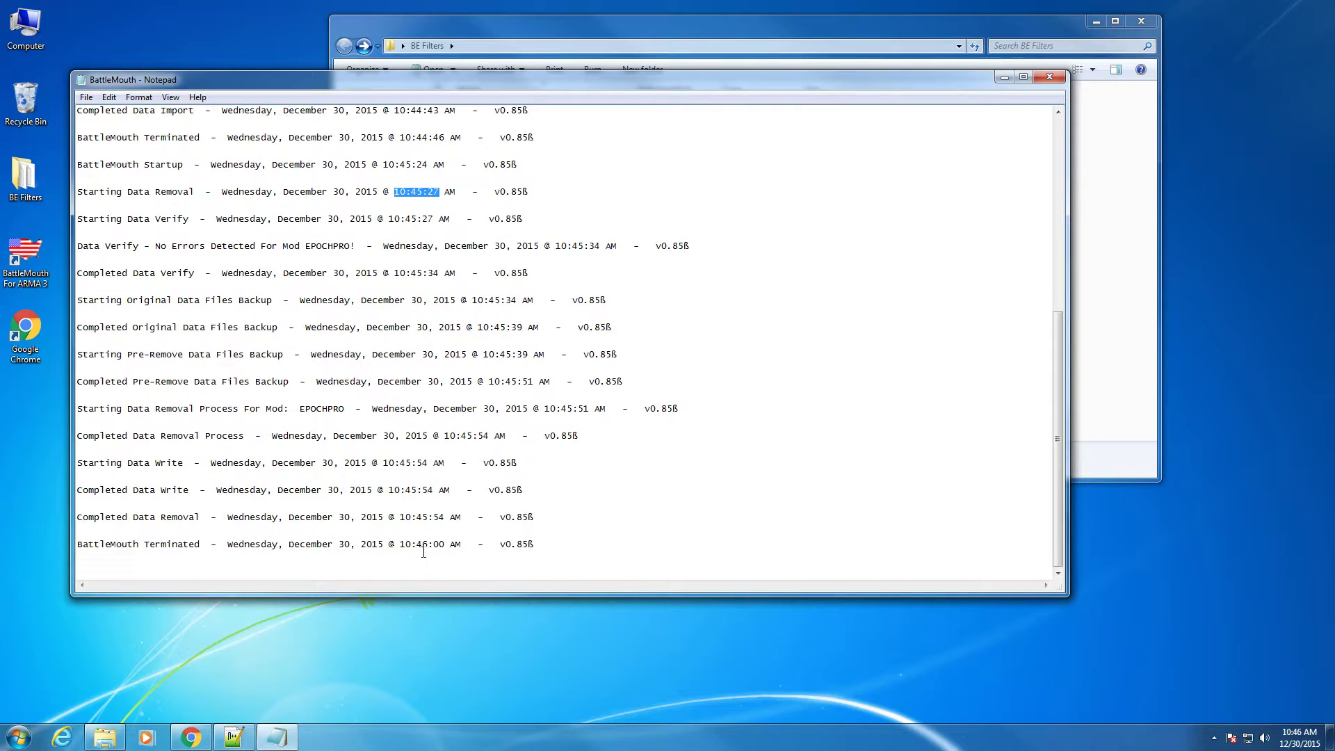
pyautogui.moveTo(400, 545); pyautogui.dragTo(450, 549)
pyautogui.click(1049, 75)
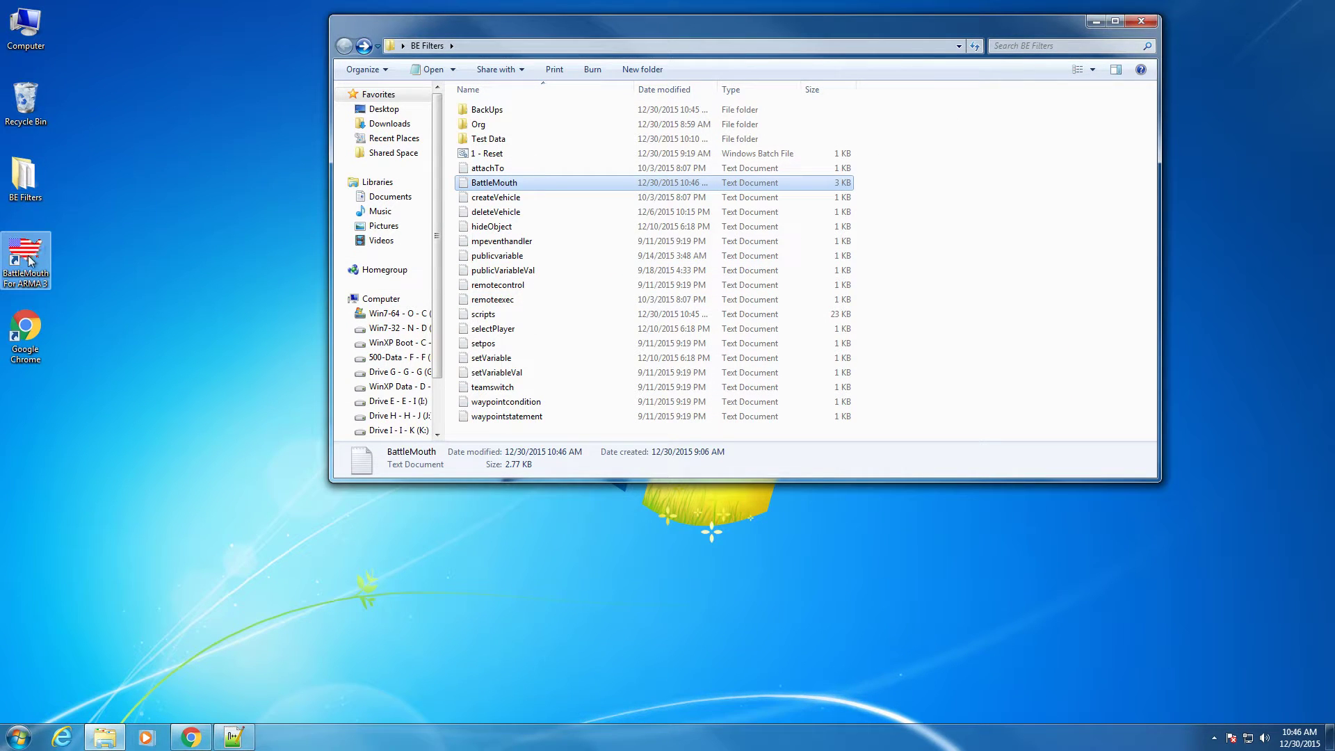
# Open EpochPro.BMD from the Test Data folder in Notepad++, accept reloading scripts.txt, and minimize the editor
pyautogui.doubleClick(470, 141)
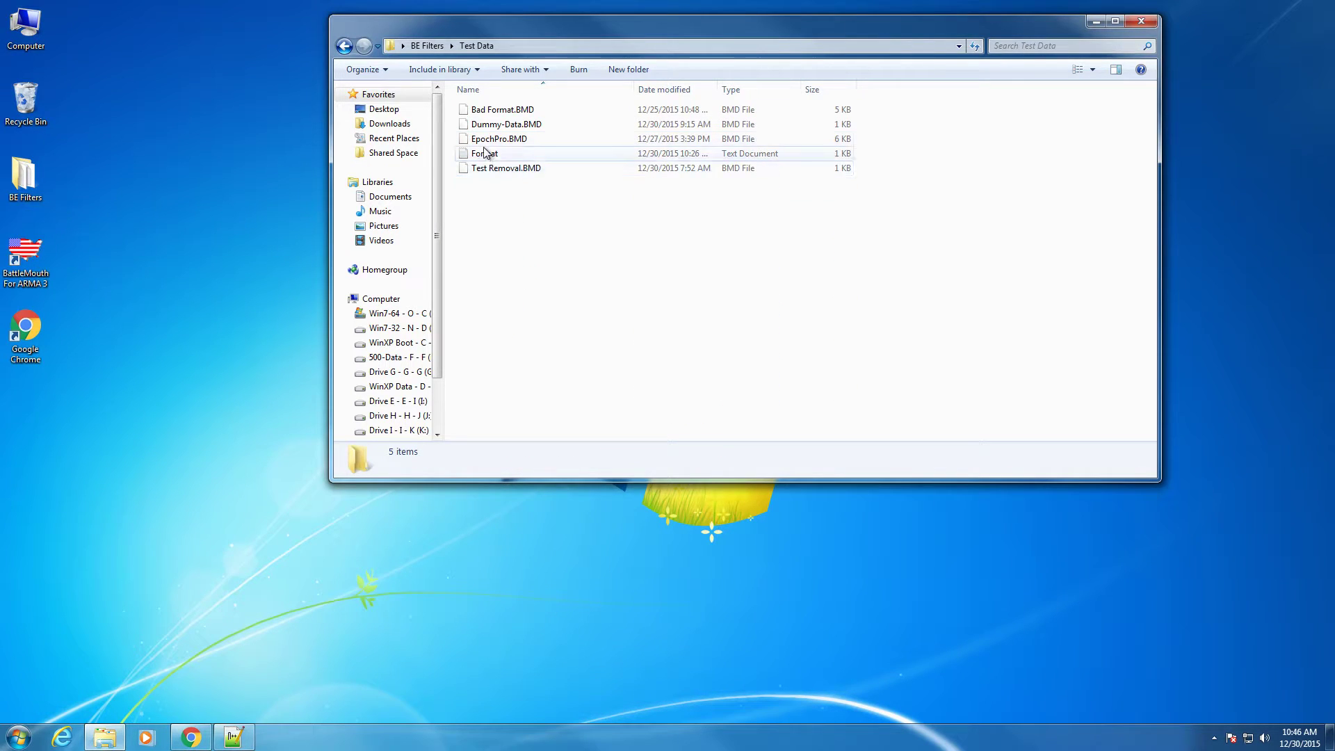
pyautogui.click(485, 140)
pyautogui.rightClick(483, 142)
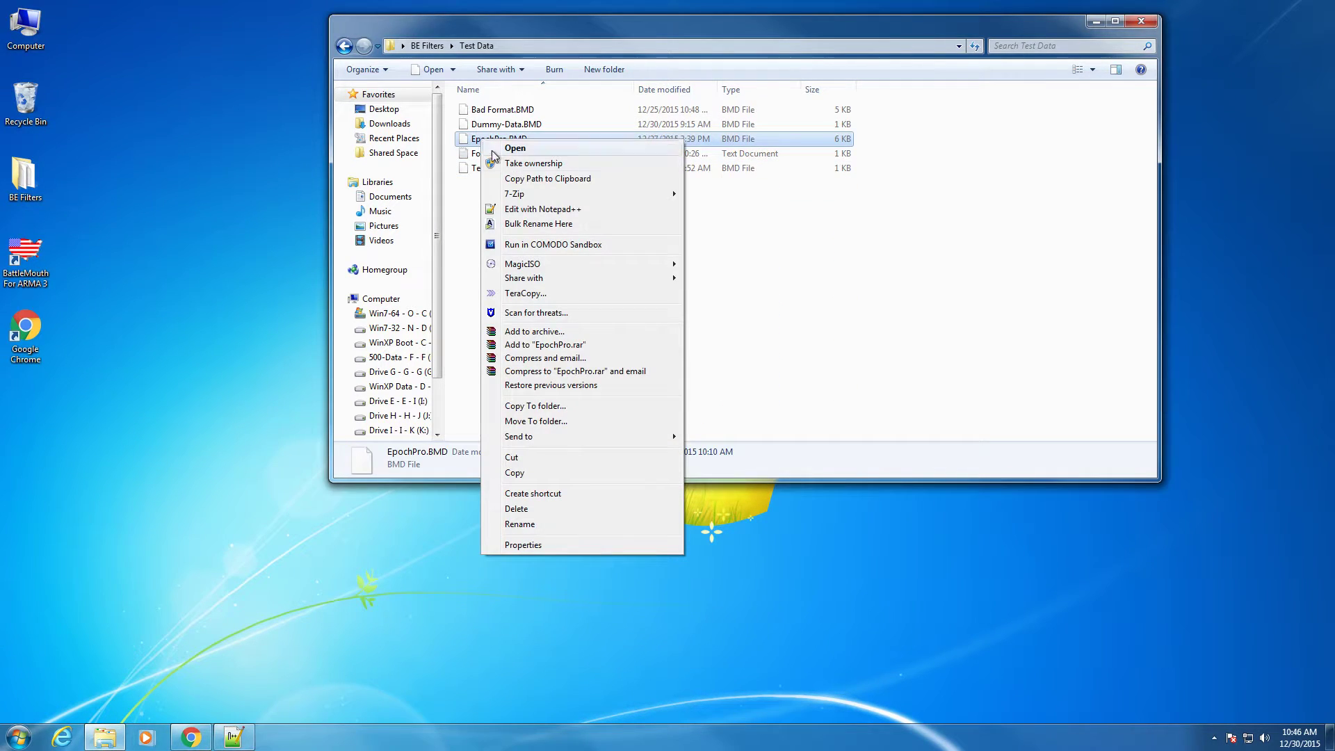
pyautogui.click(566, 210)
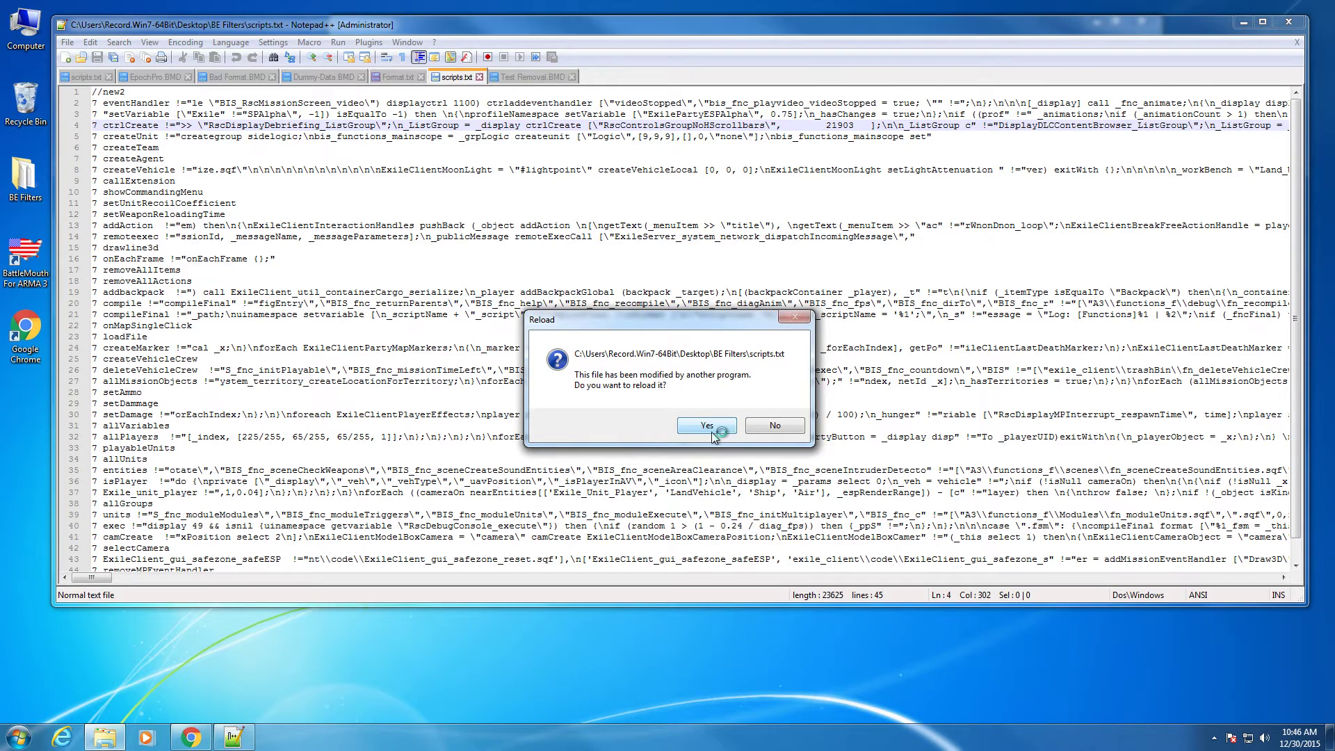
pyautogui.click(706, 425)
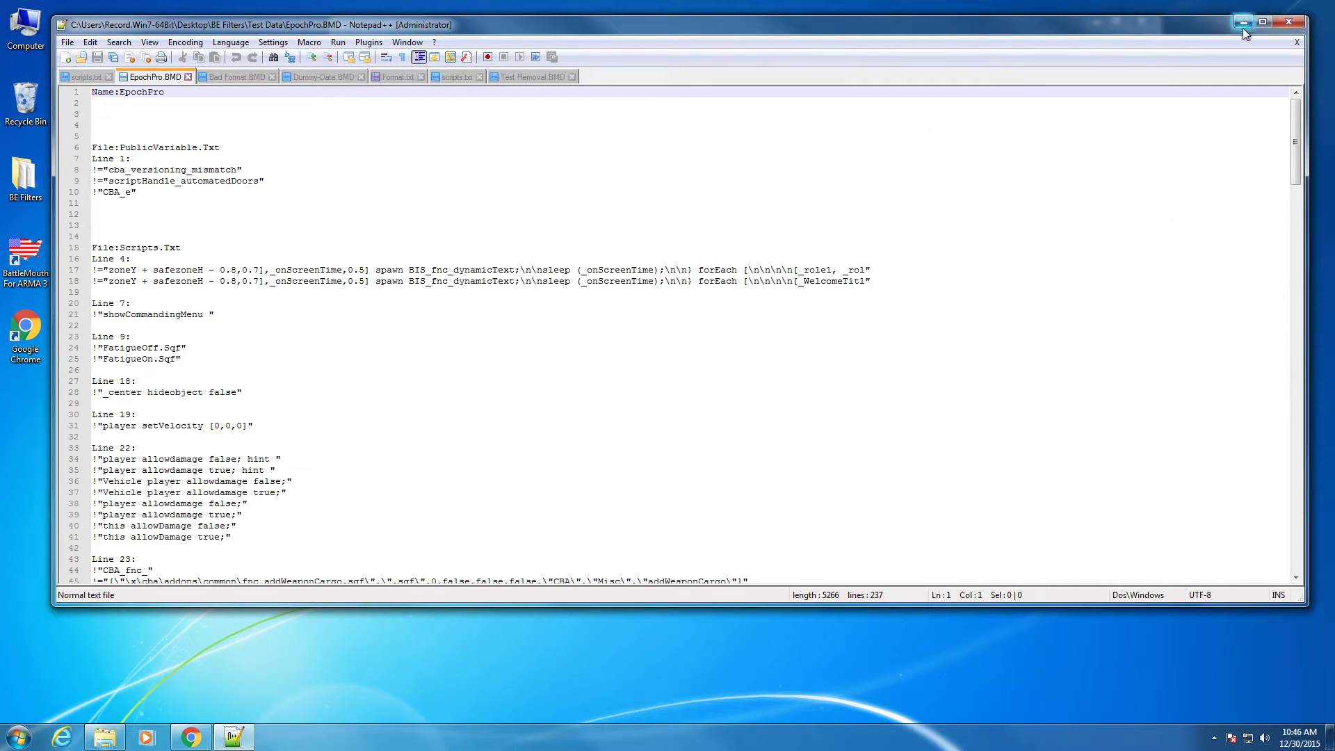
pyautogui.click(1243, 23)
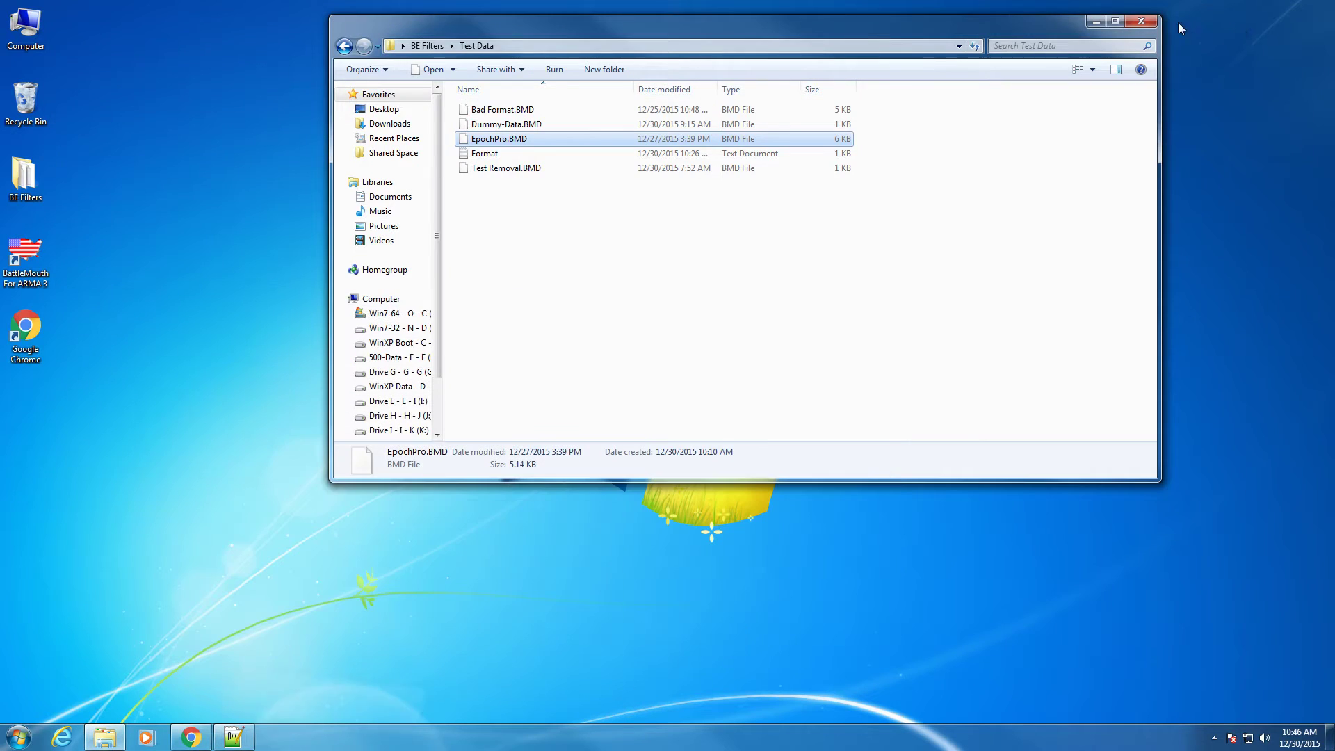
# Run the 1 - Reset batch file in the BE Filters folder and reload scripts.txt in Notepad++
pyautogui.click(344, 46)
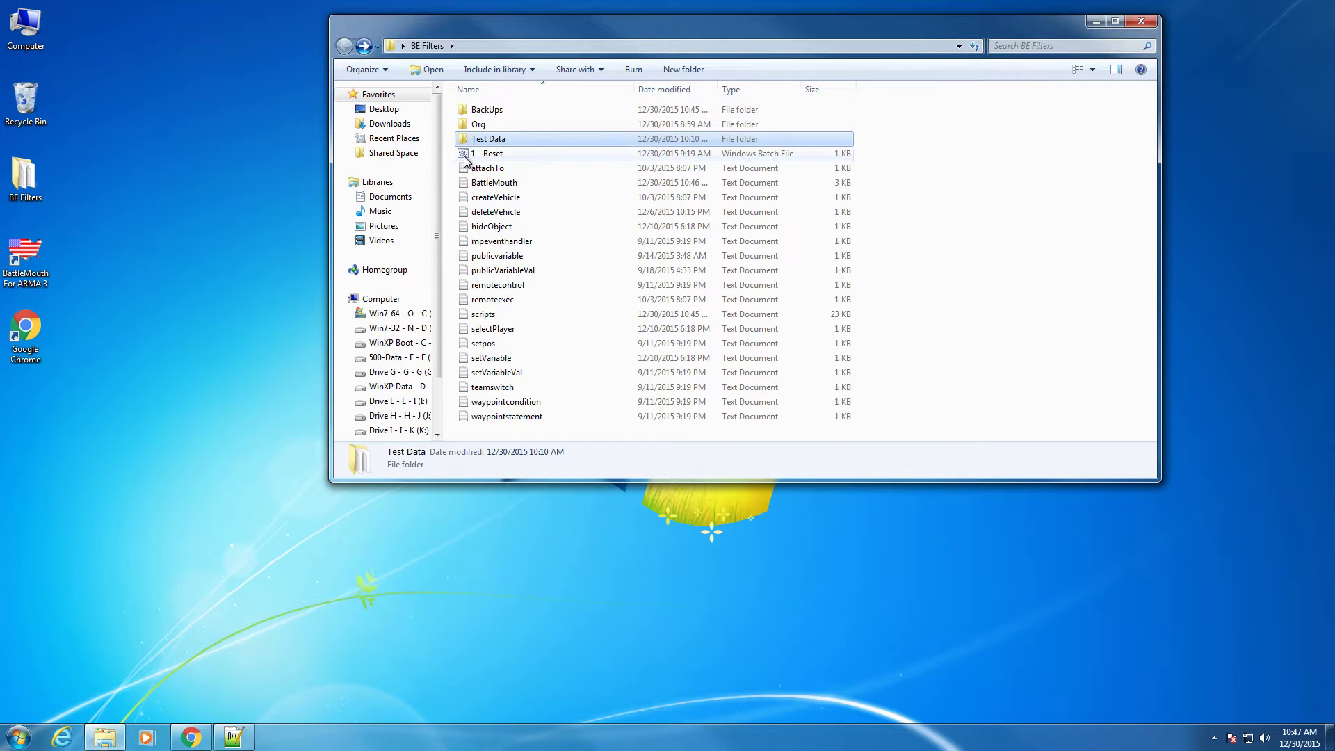
pyautogui.click(466, 159)
pyautogui.doubleClick(465, 158)
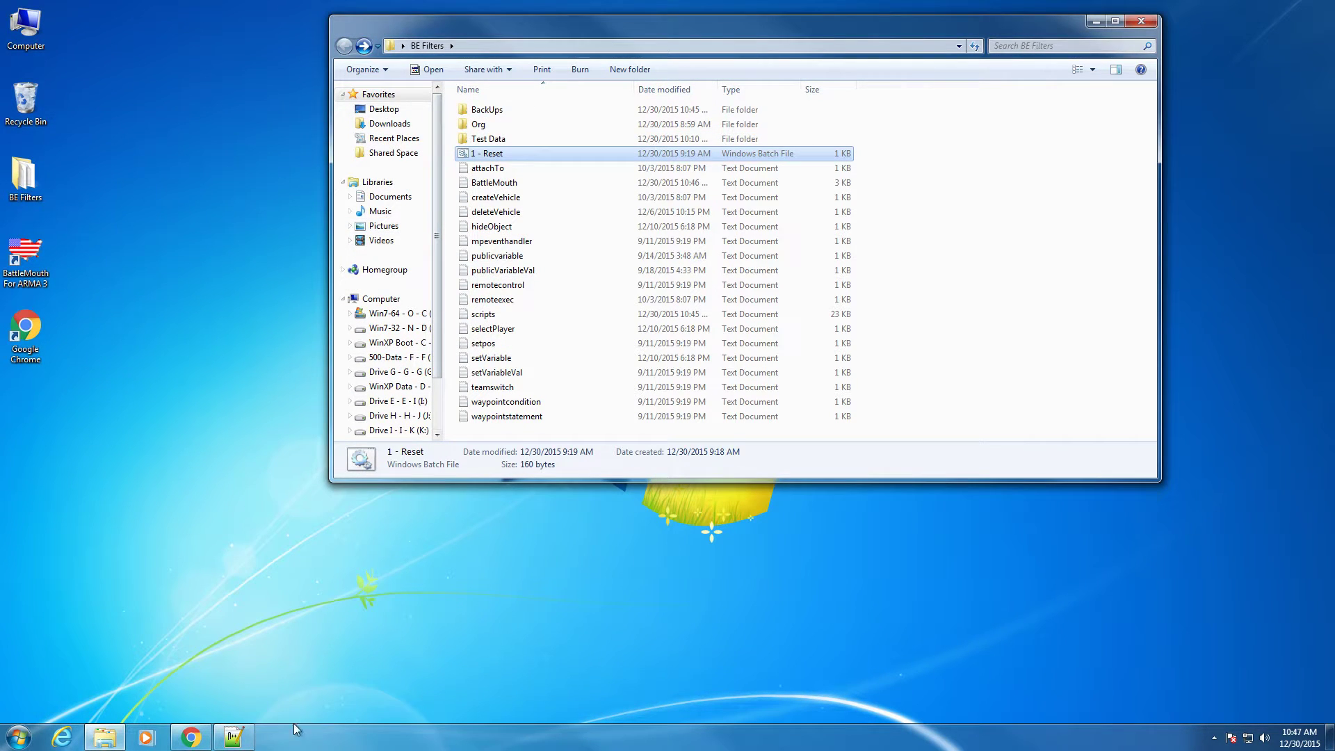
pyautogui.click(224, 744)
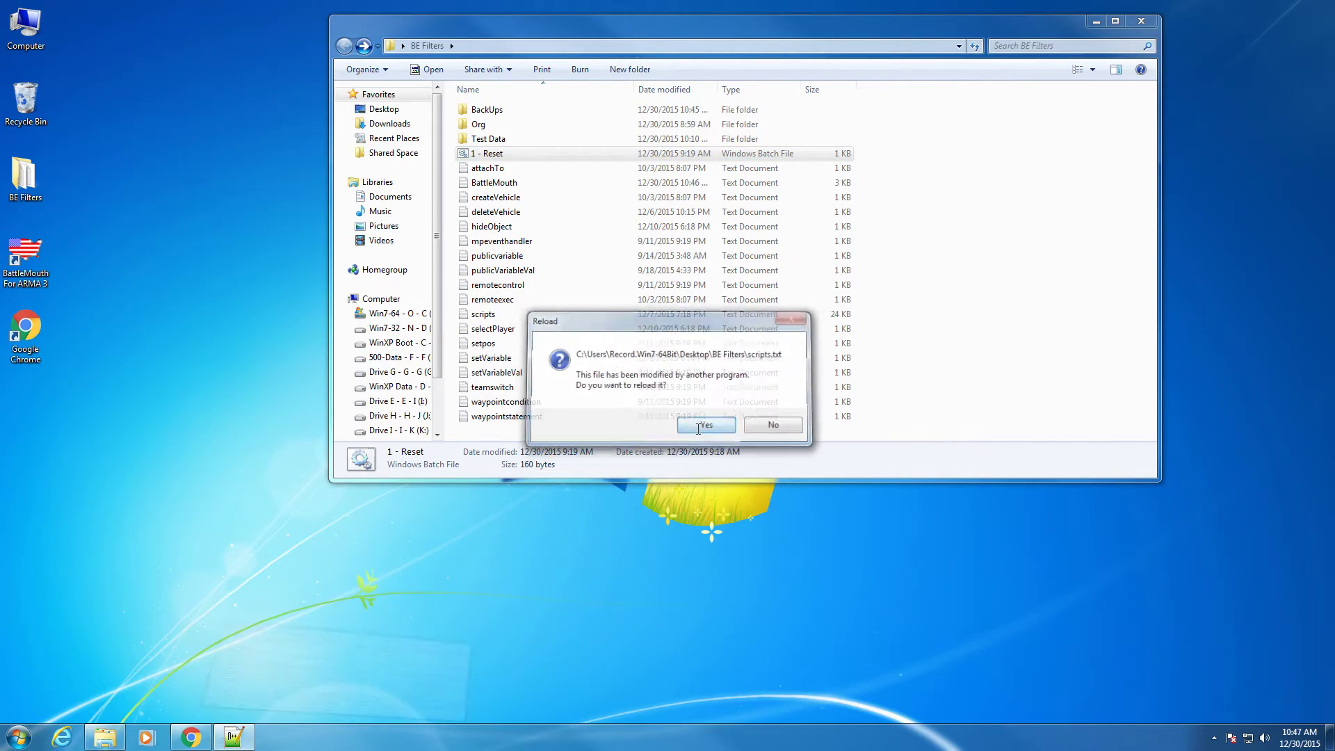
pyautogui.click(697, 426)
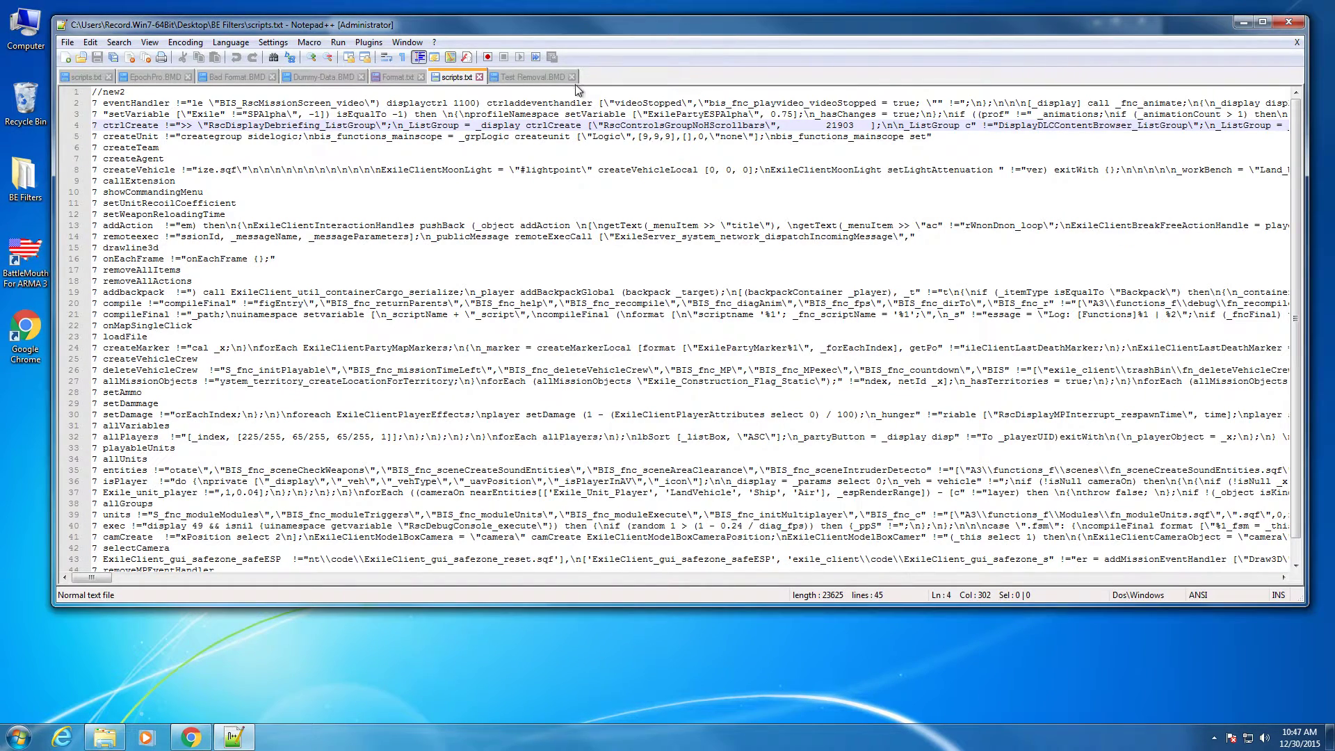
# Review the filter entries in EpochPro.BMD from beginning to end, return to its start, and minimize Notepad++
pyautogui.click(142, 77)
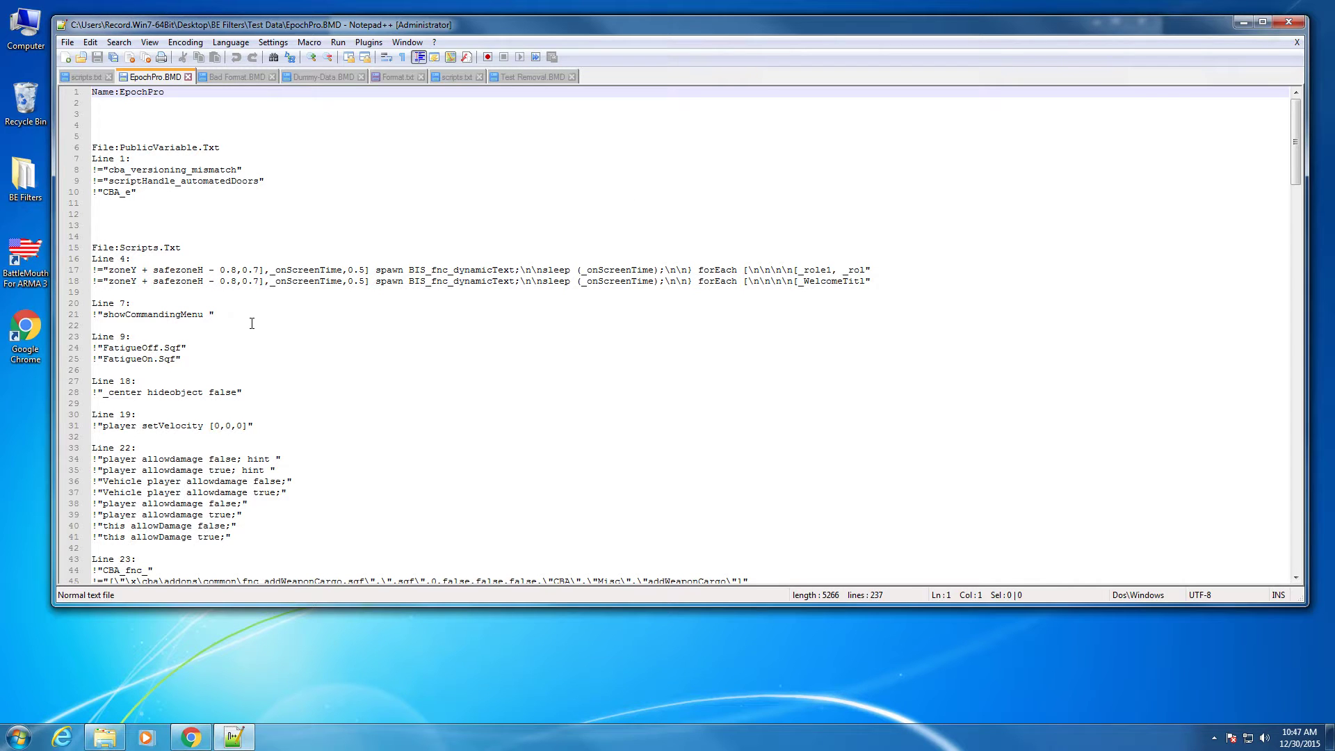
pyautogui.scroll(-5, 247, 329)
pyautogui.moveTo(1293, 165); pyautogui.dragTo(1297, 540)
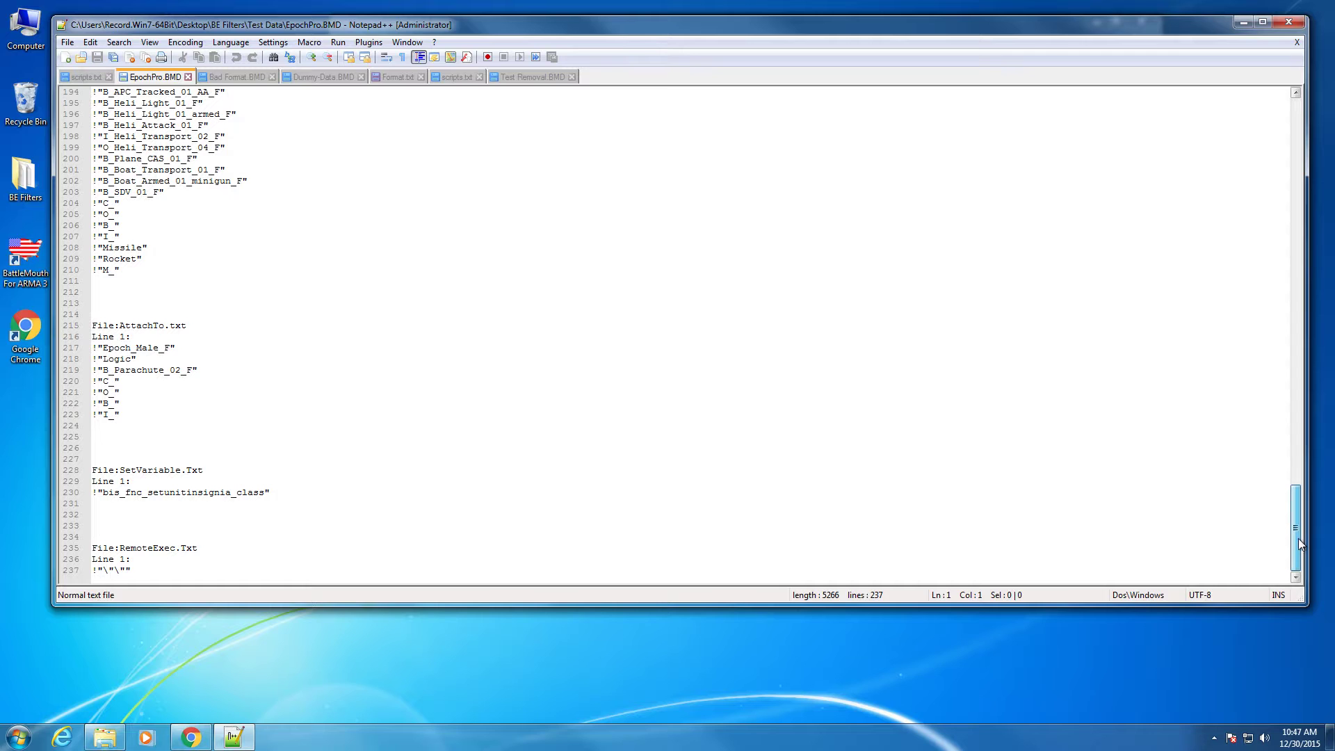
pyautogui.moveTo(1299, 544); pyautogui.dragTo(1204, 73)
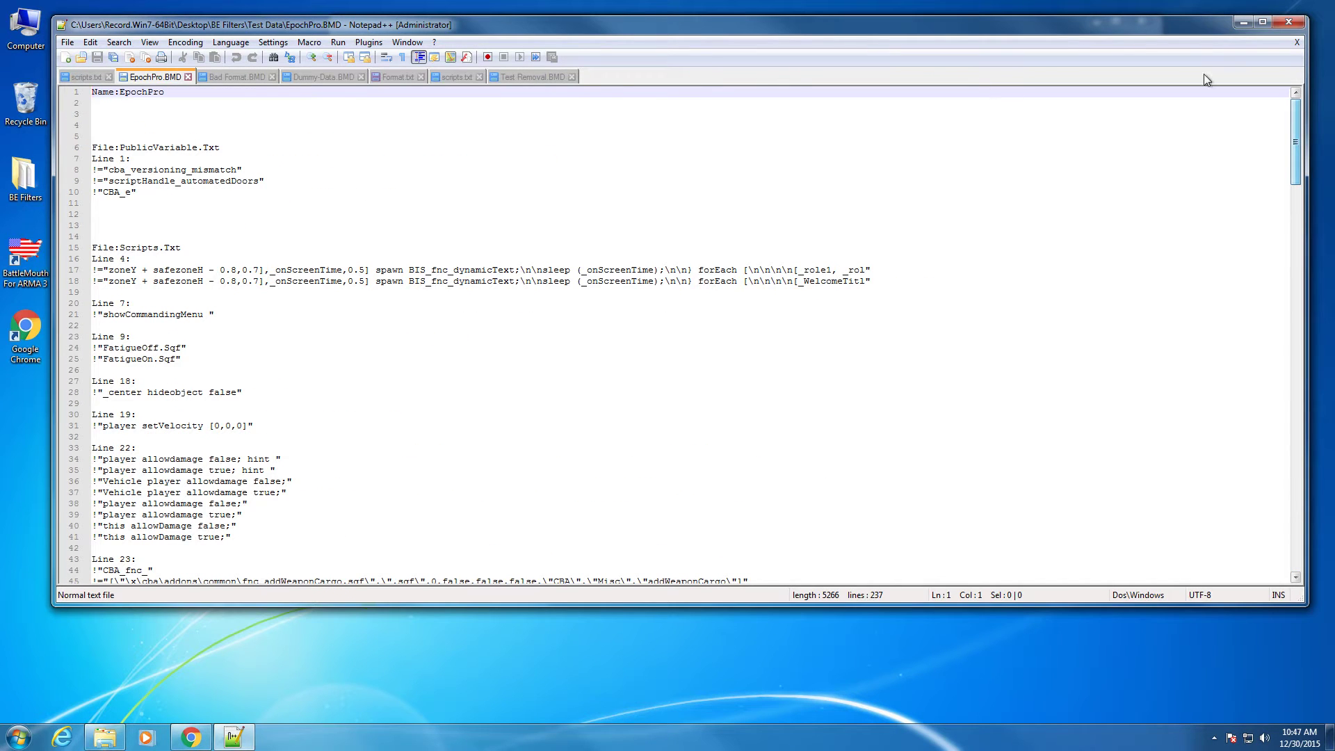
pyautogui.click(1240, 23)
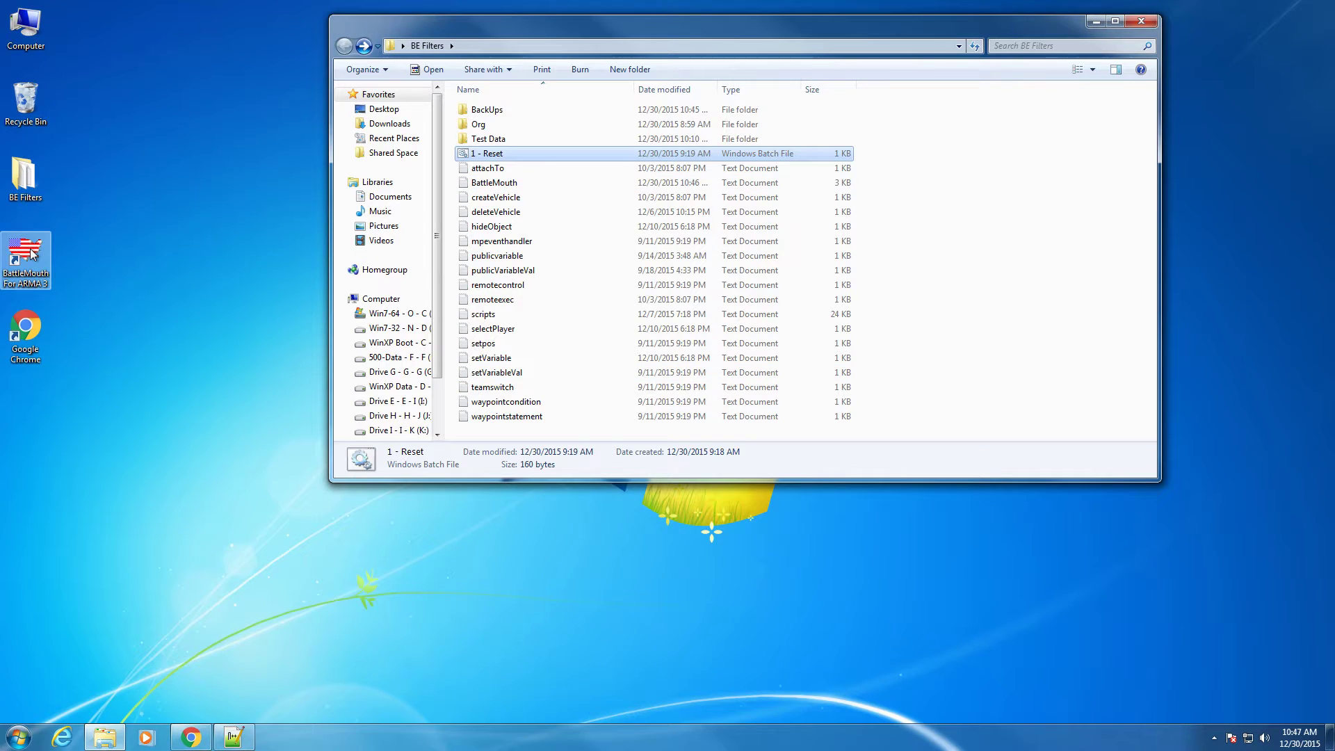
# Relaunch BattleMouth and add the items from EpochPro.BMD with file verification on
pyautogui.doubleClick(32, 255)
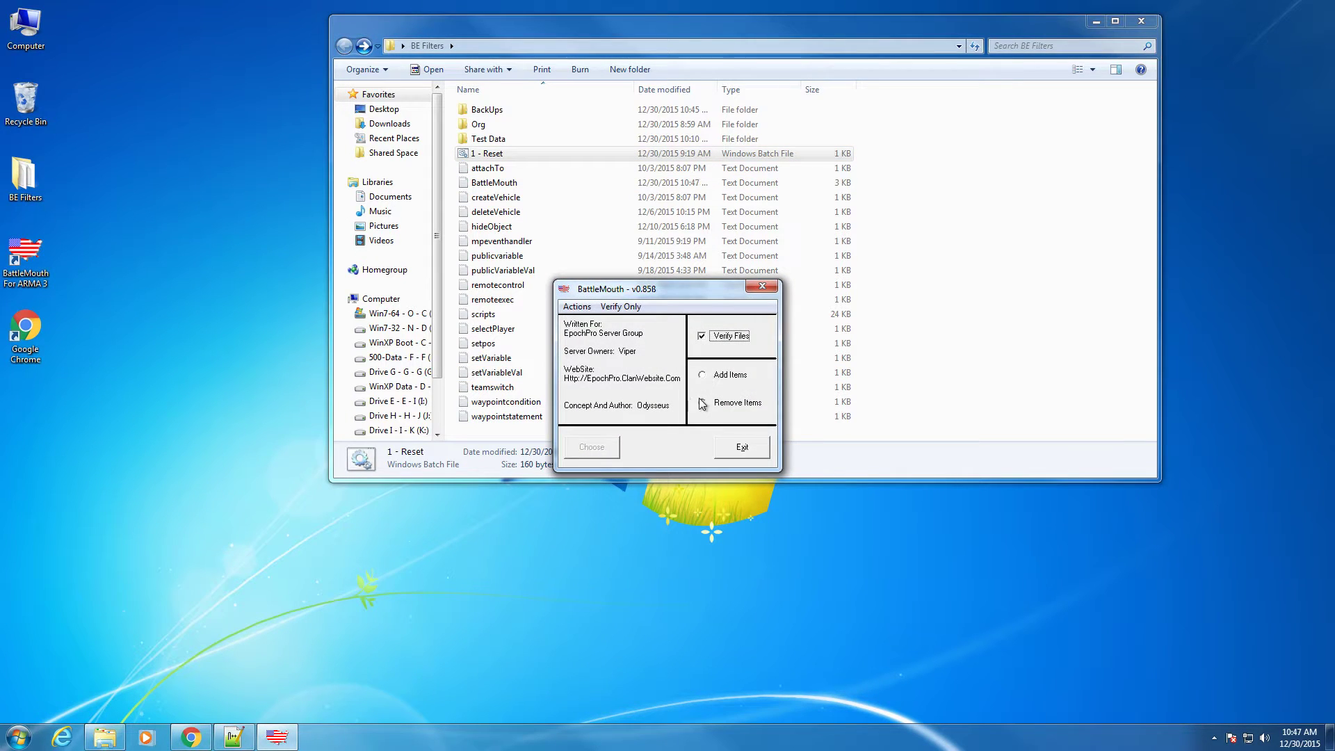
pyautogui.click(738, 375)
pyautogui.click(592, 447)
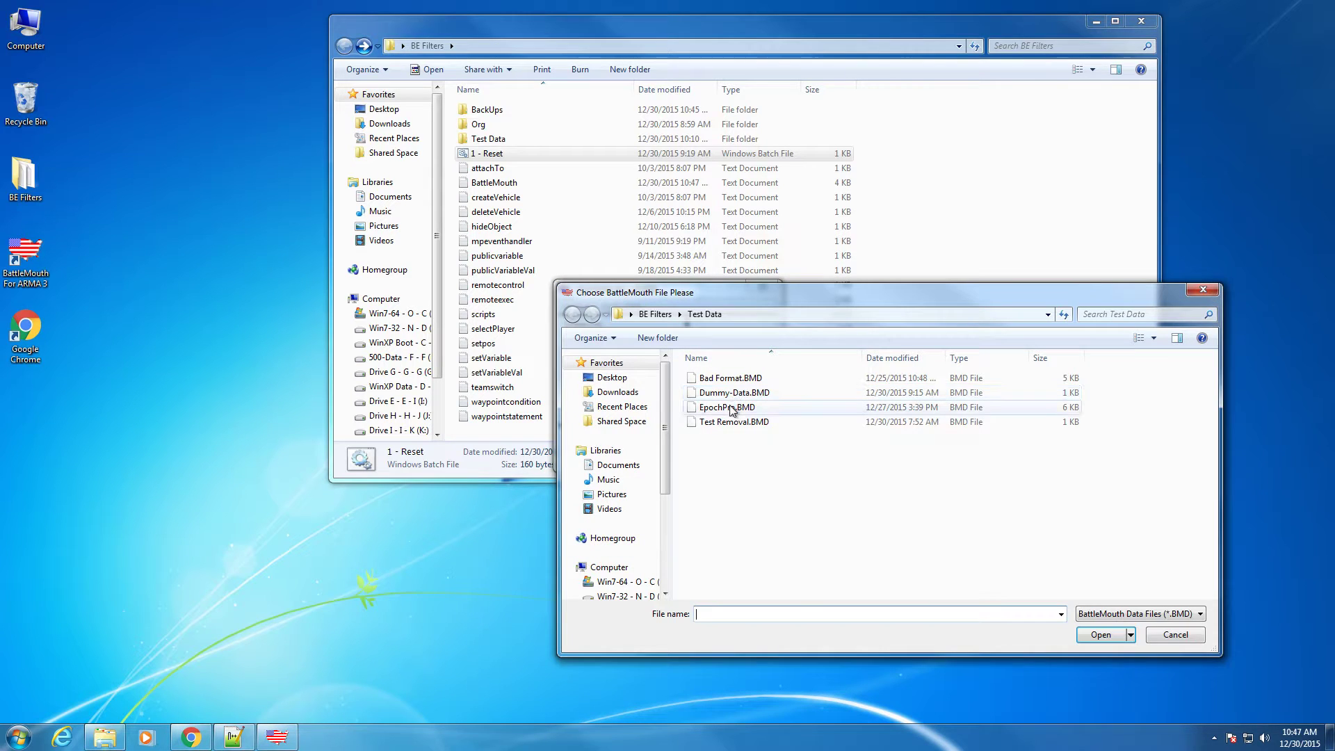
pyautogui.click(730, 407)
pyautogui.click(1101, 634)
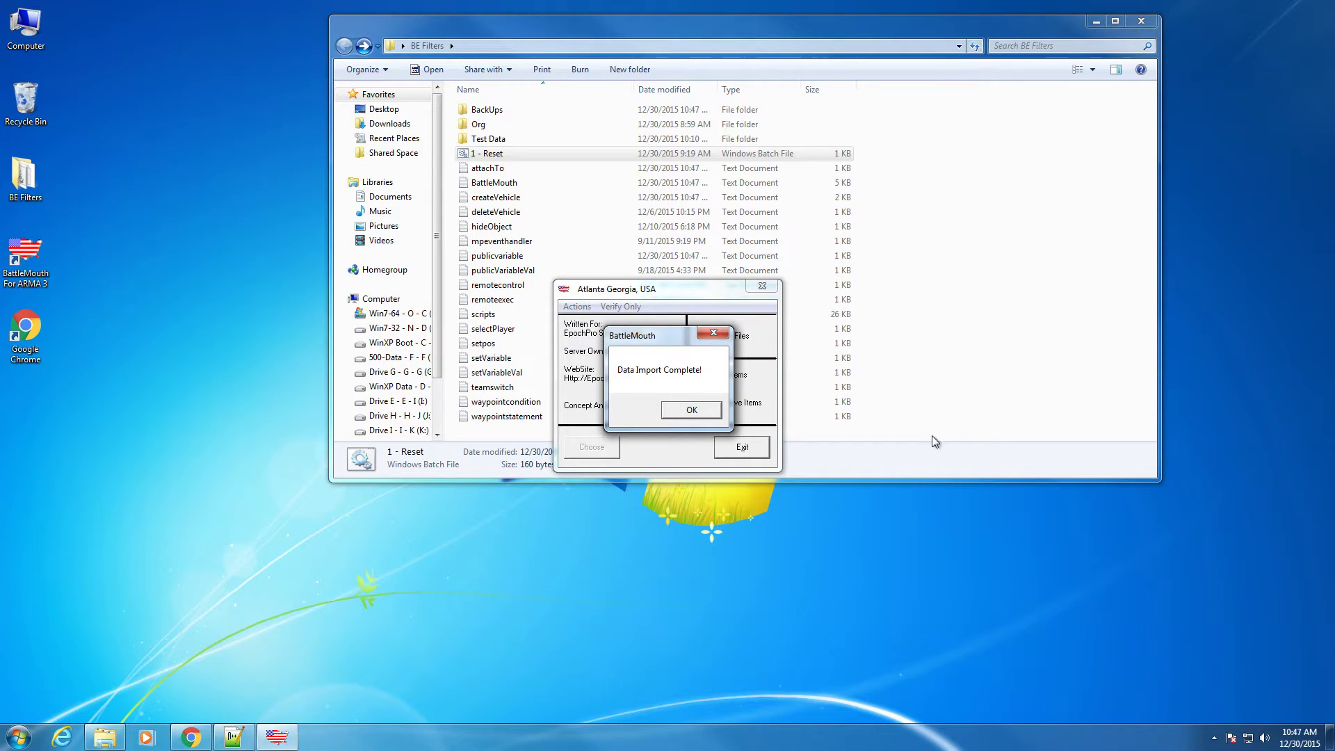
pyautogui.click(691, 409)
# Move the BattleMouth window lower on the desktop and bring the BE Filters folder window to the front
pyautogui.moveTo(682, 288); pyautogui.dragTo(682, 405)
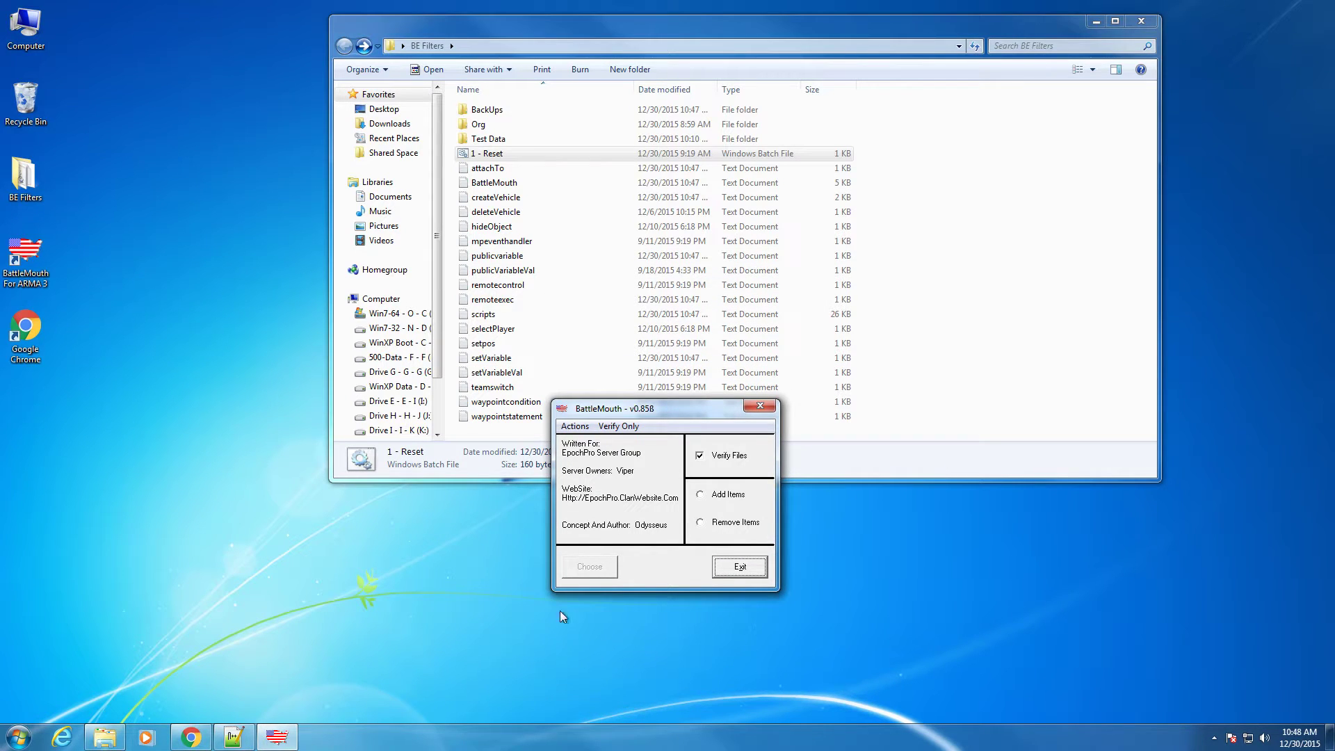
pyautogui.click(886, 28)
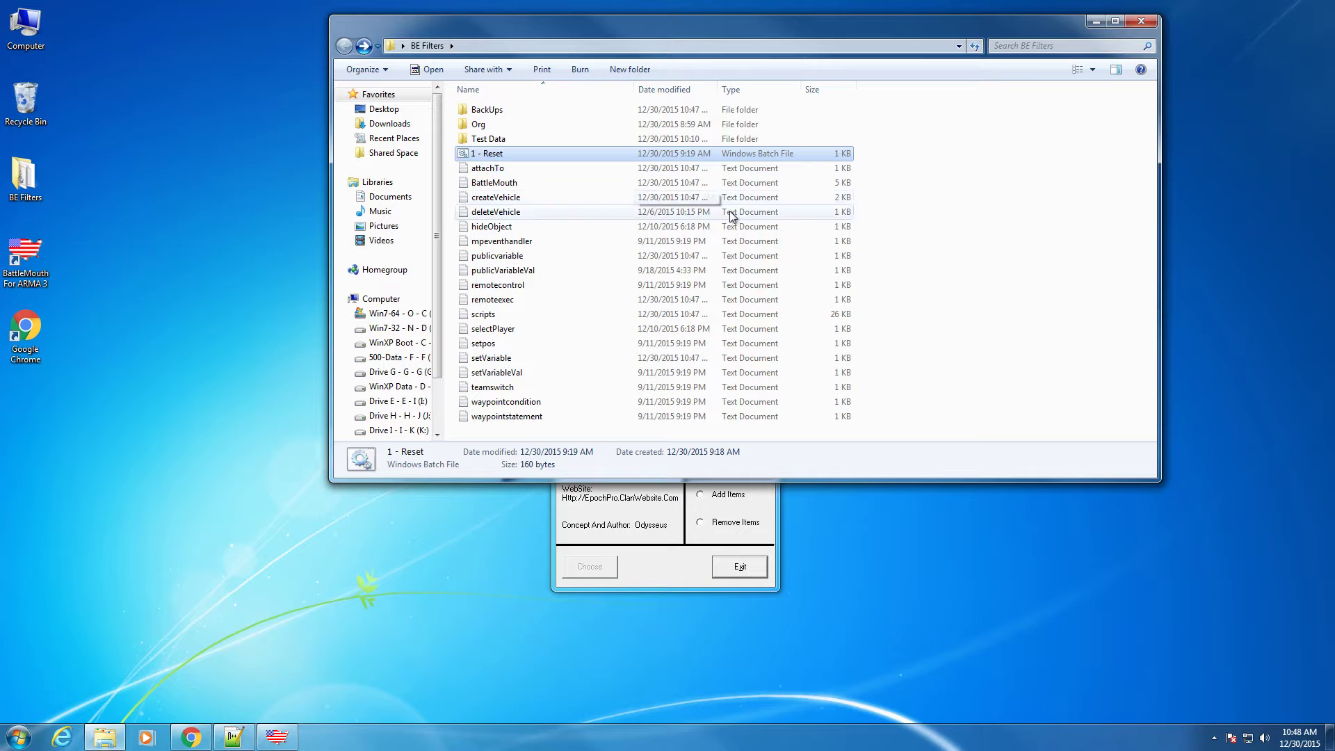
# Sort the BE Filters folder by date modified and open the attachTo text file in Notepad
pyautogui.click(684, 95)
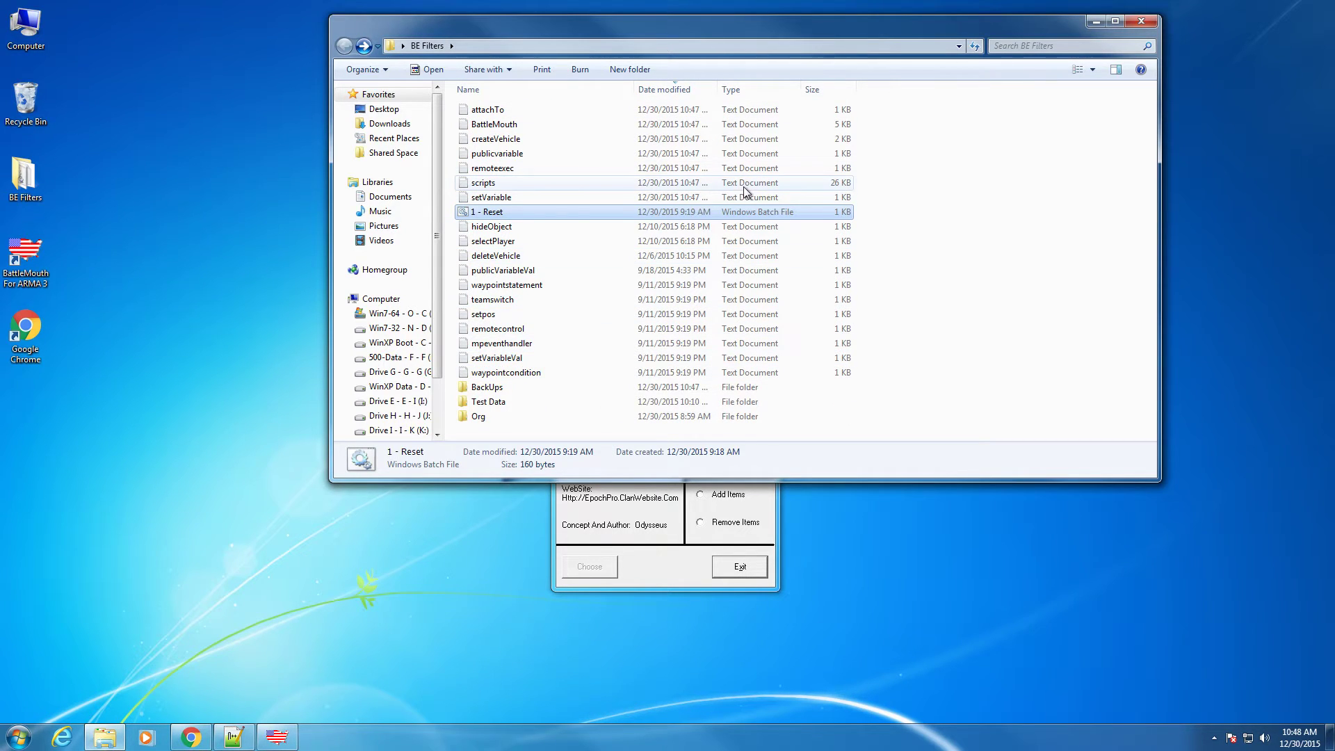
pyautogui.click(482, 113)
pyautogui.doubleClick(482, 111)
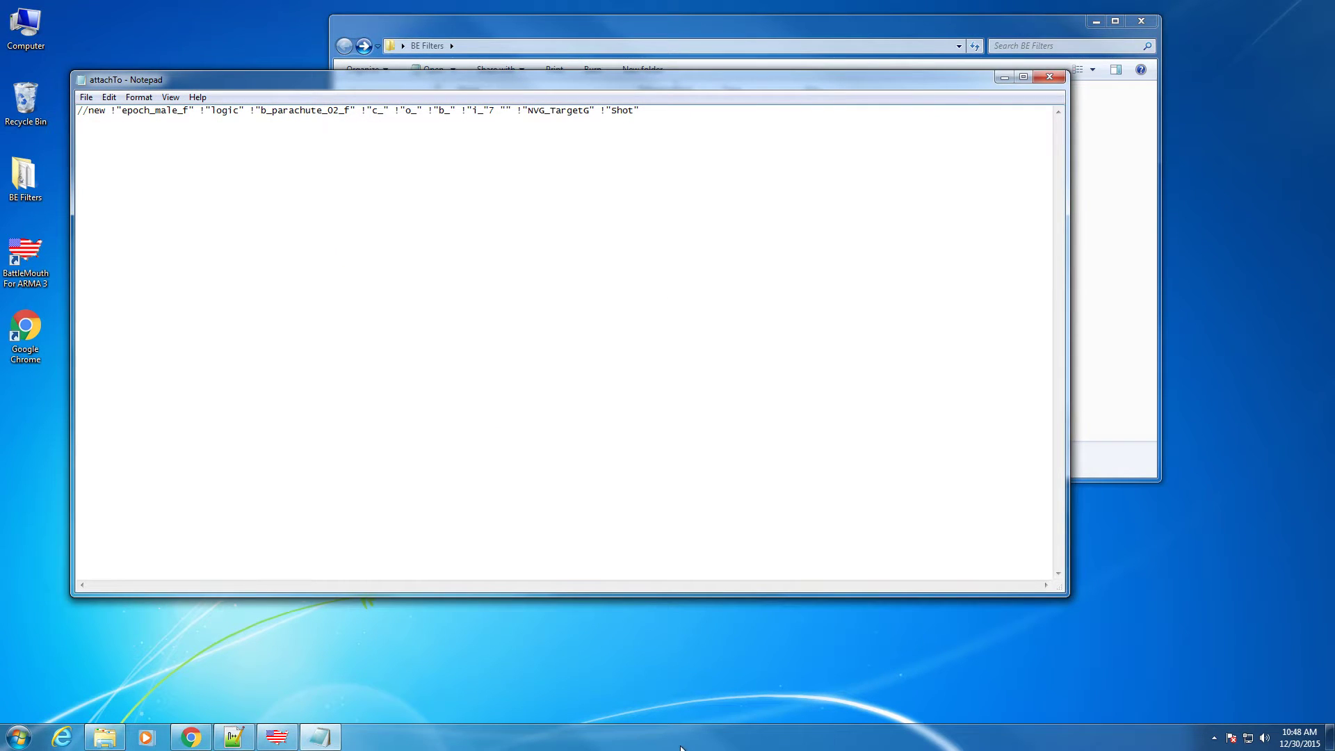
# Reload scripts.txt in Notepad++ and highlight the AttachTo.txt filter entries on lines 217 to 223 of EpochPro.BMD
pyautogui.click(234, 737)
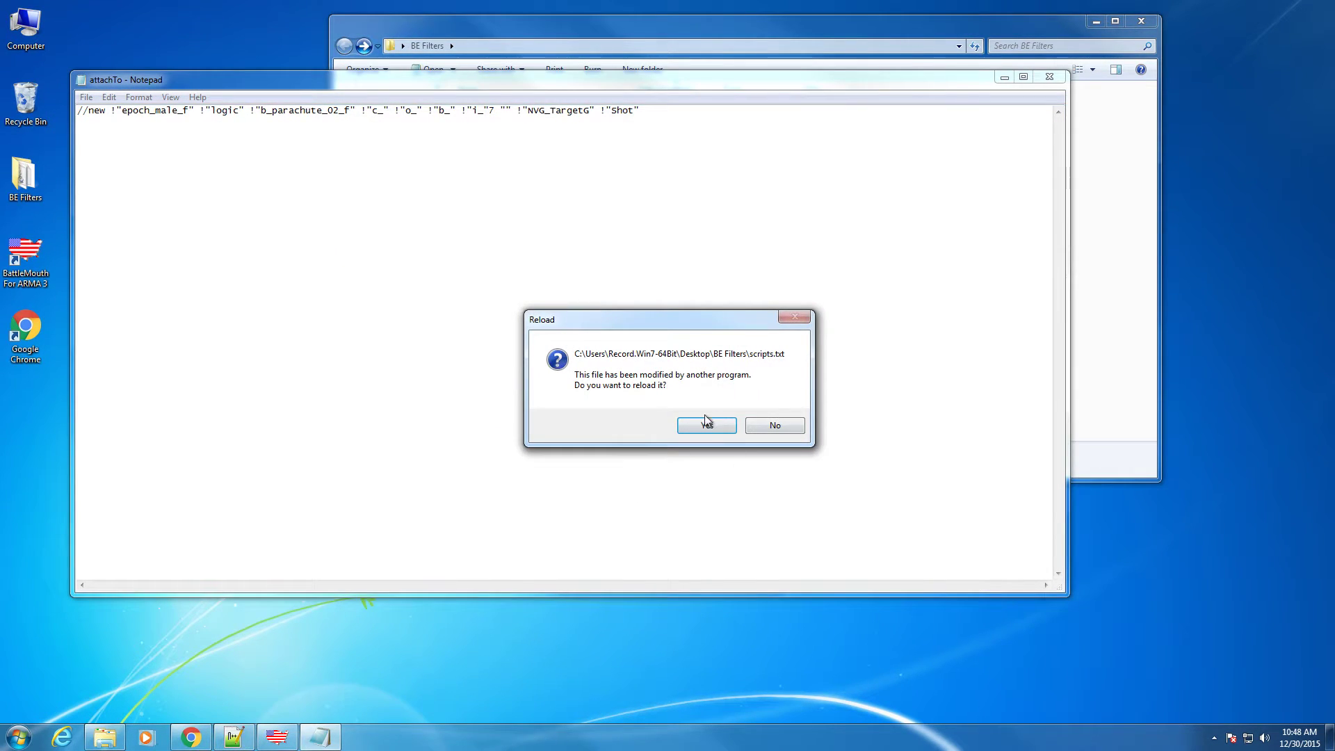
pyautogui.click(706, 423)
pyautogui.click(154, 77)
pyautogui.scroll(-15, 288, 410)
pyautogui.hotkey('ctrl', 'End')
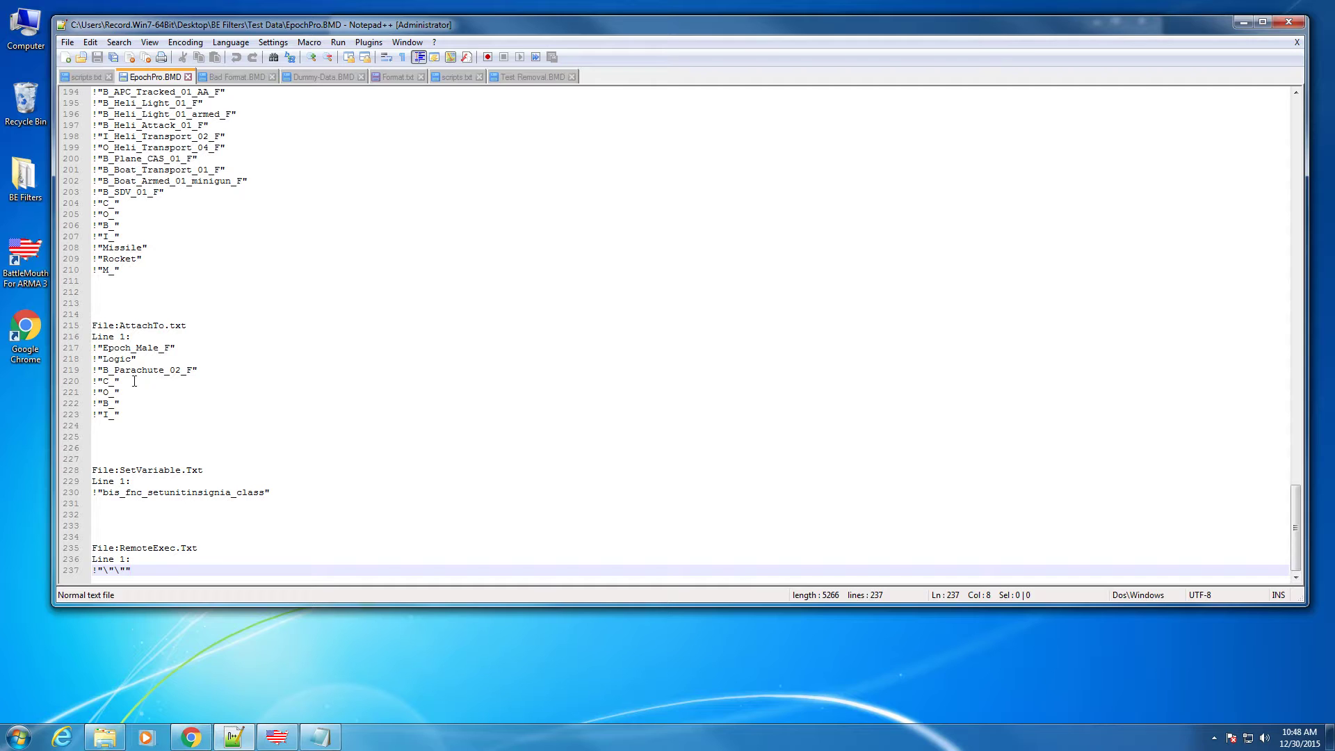
pyautogui.moveTo(99, 343); pyautogui.dragTo(125, 416)
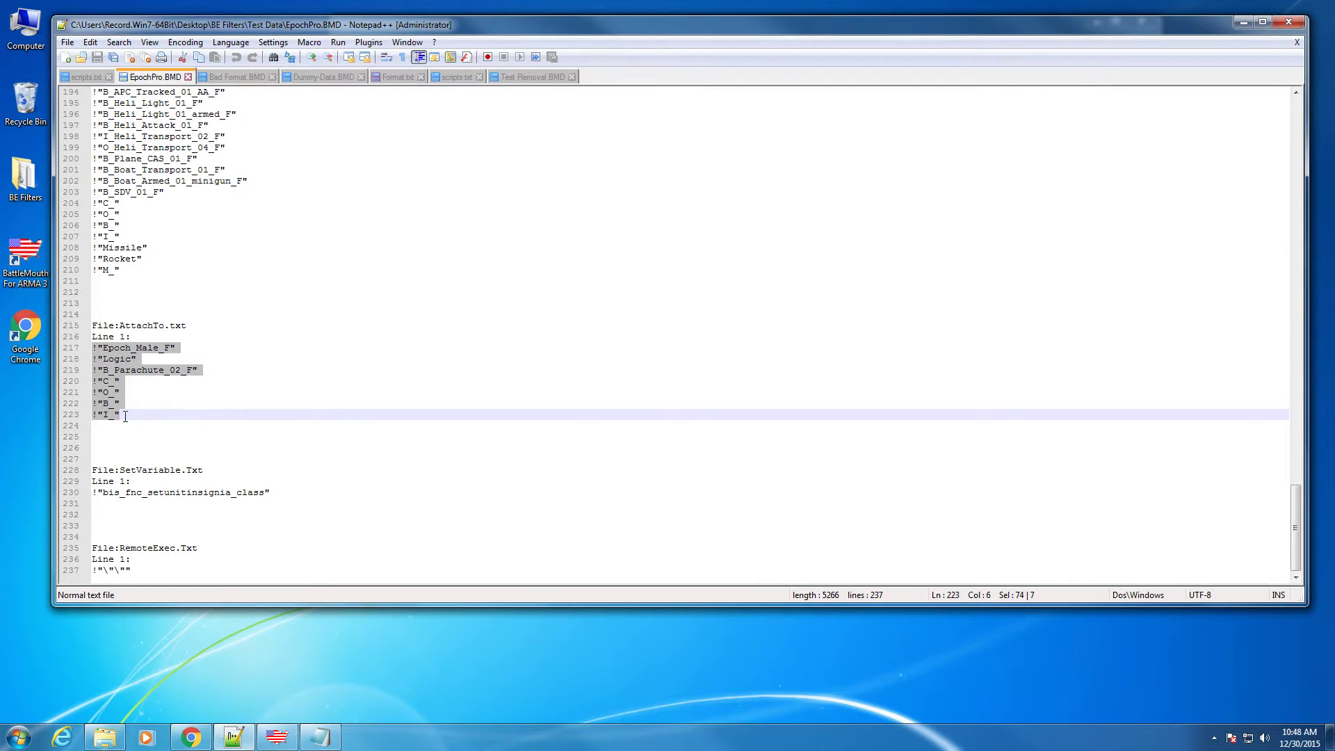
# Move the attachTo window below the highlighted BMD entries, compare its filter line with them, and close the file
pyautogui.click(320, 736)
pyautogui.moveTo(356, 77); pyautogui.dragTo(369, 433)
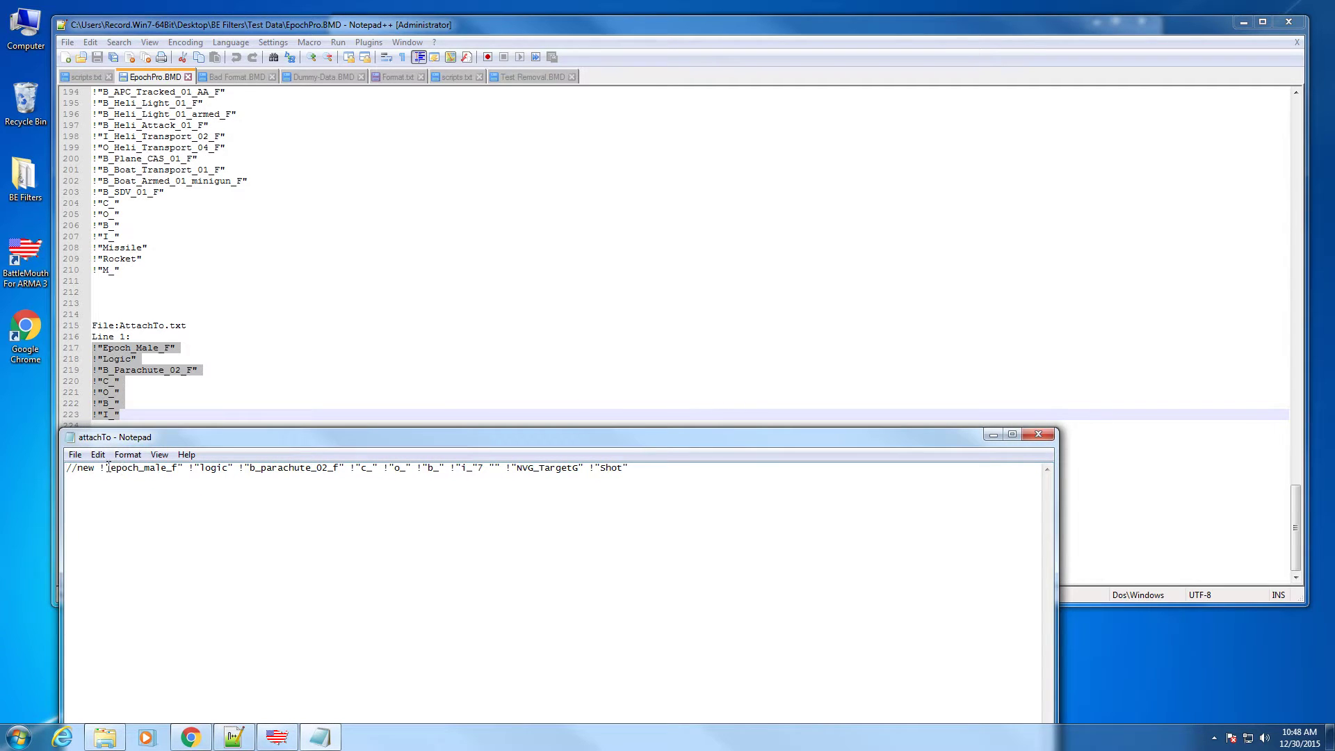
pyautogui.moveTo(101, 468); pyautogui.dragTo(729, 461)
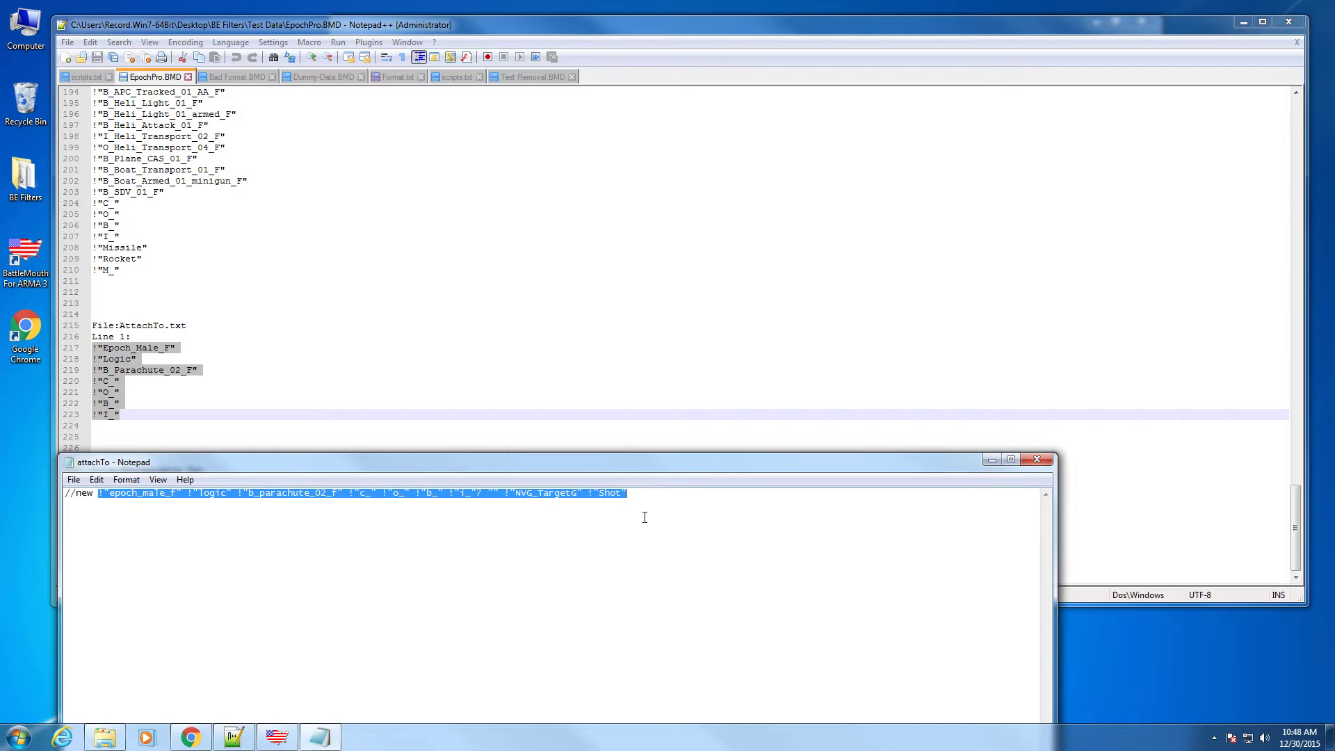
pyautogui.click(444, 501)
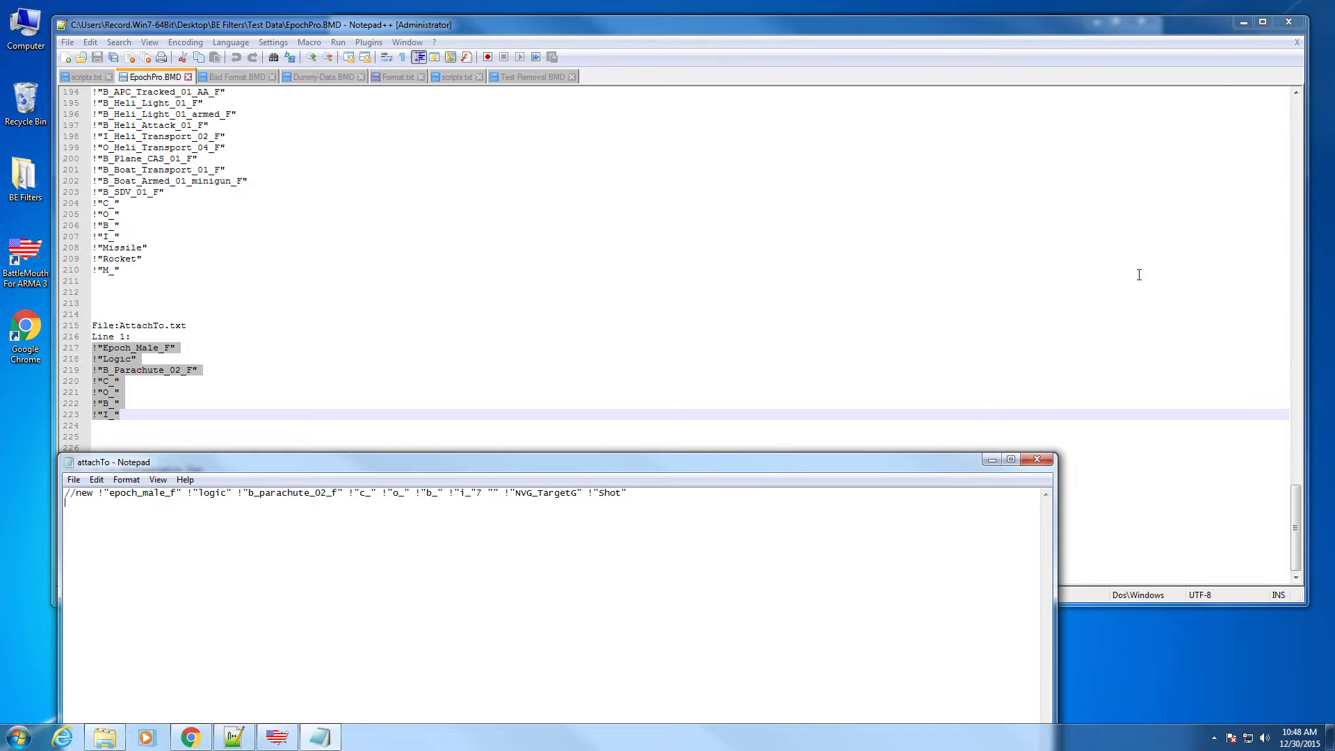
pyautogui.click(1036, 460)
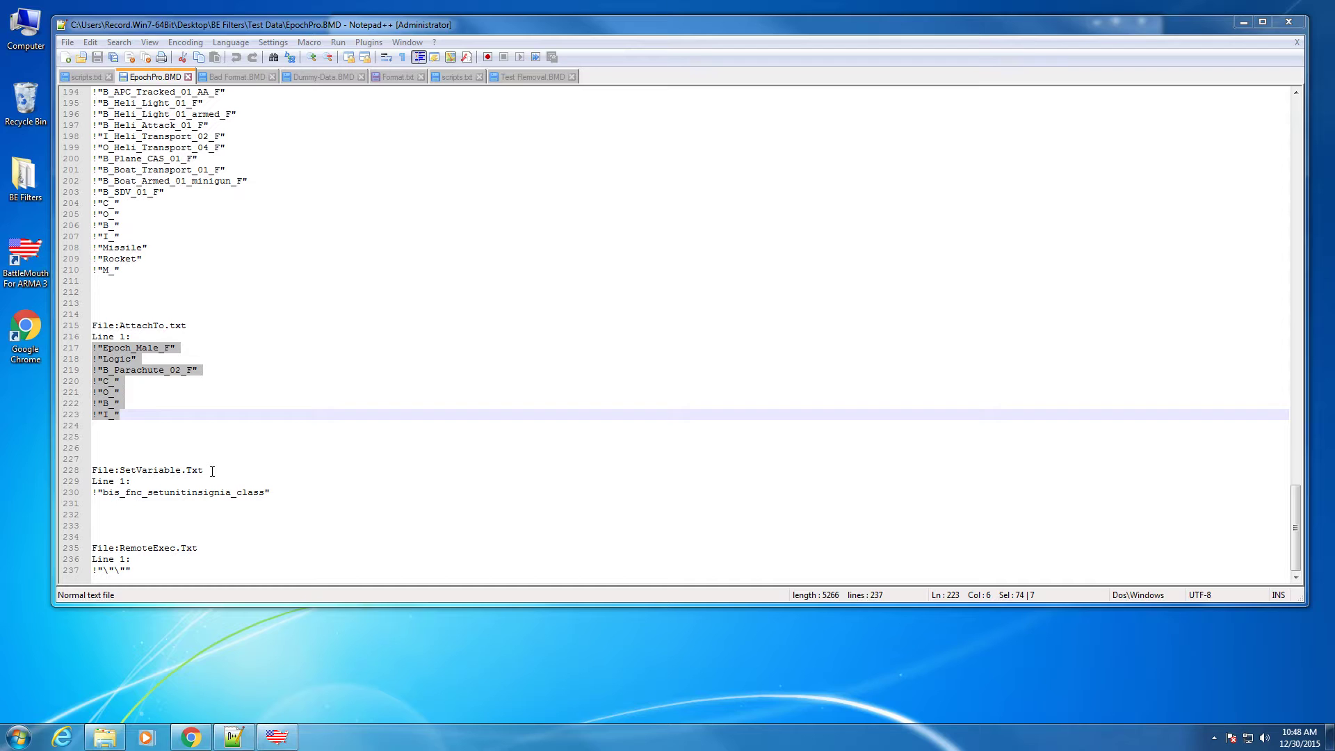
# Compare the Line 62 entry in EpochPro.BMD with the line numbers available in scripts.txt
pyautogui.moveTo(389, 340); pyautogui.dragTo(388, 327)
pyautogui.scroll(9, 387, 333)
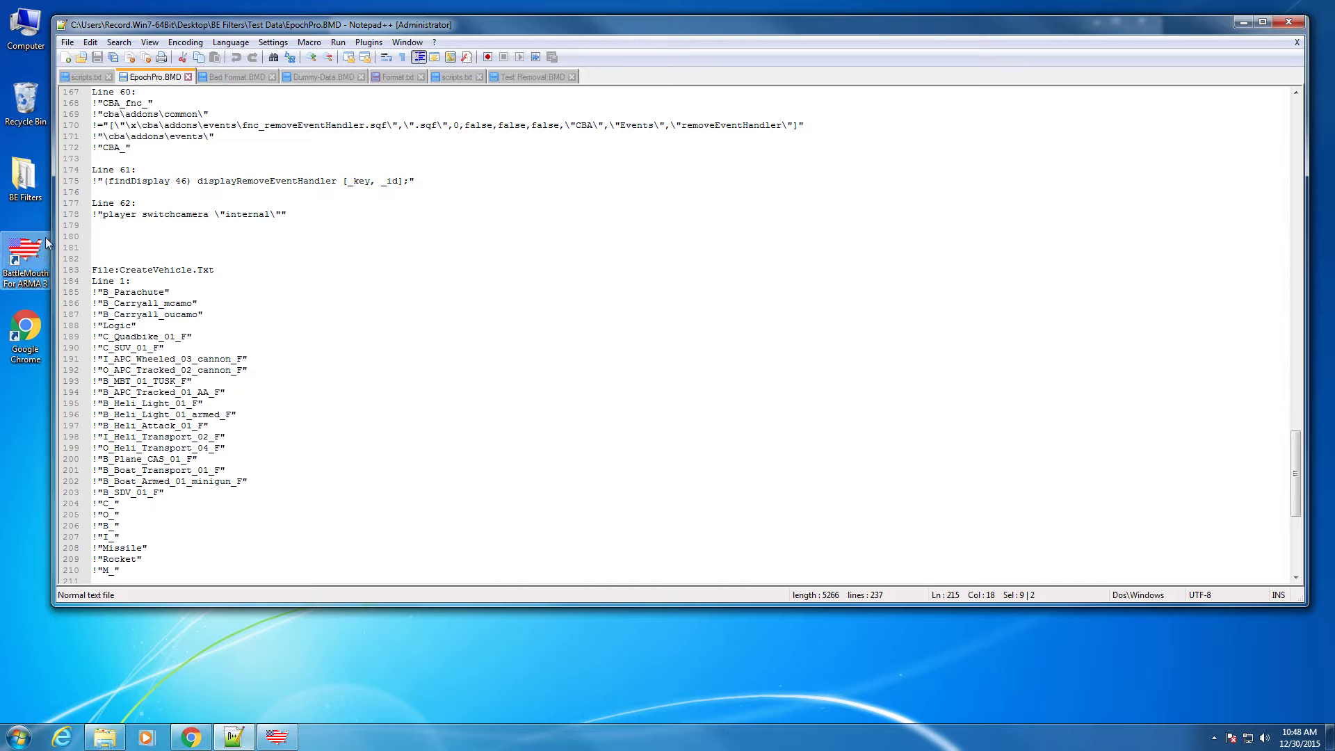
pyautogui.moveTo(97, 214); pyautogui.dragTo(242, 217)
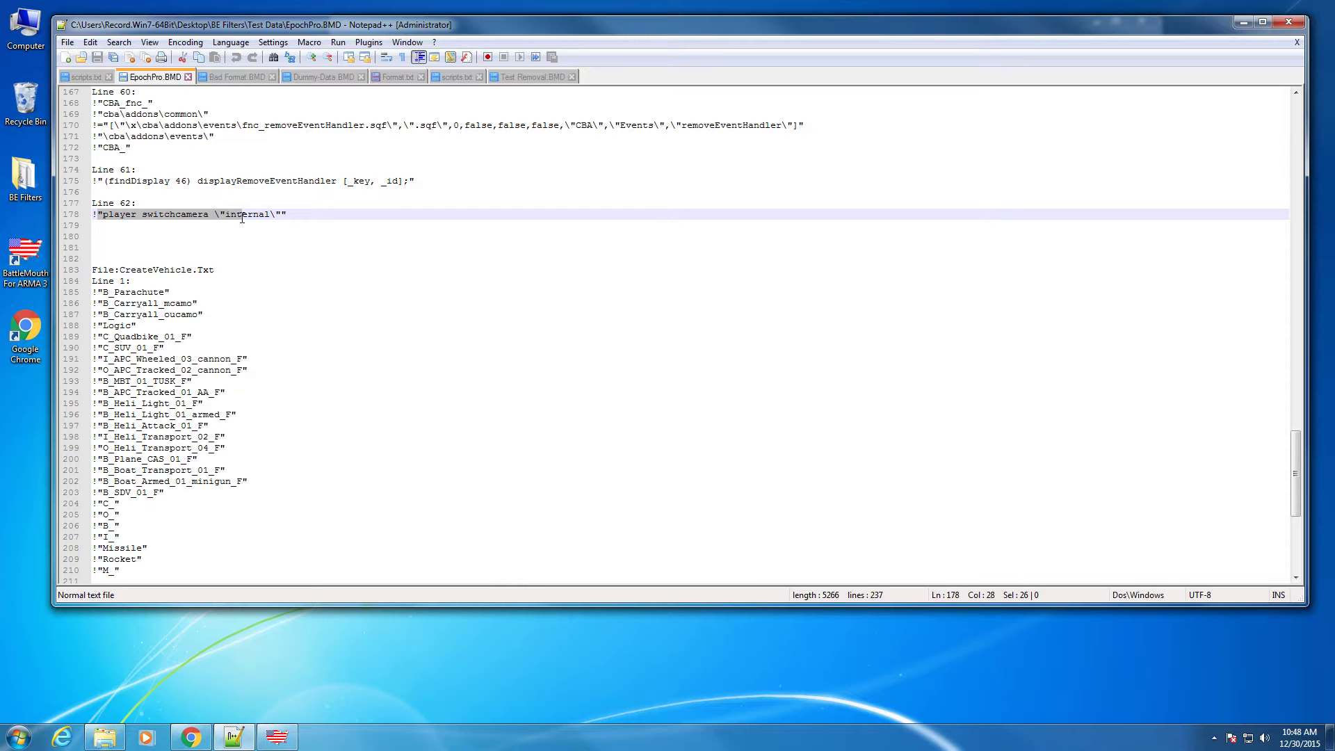
pyautogui.click(458, 77)
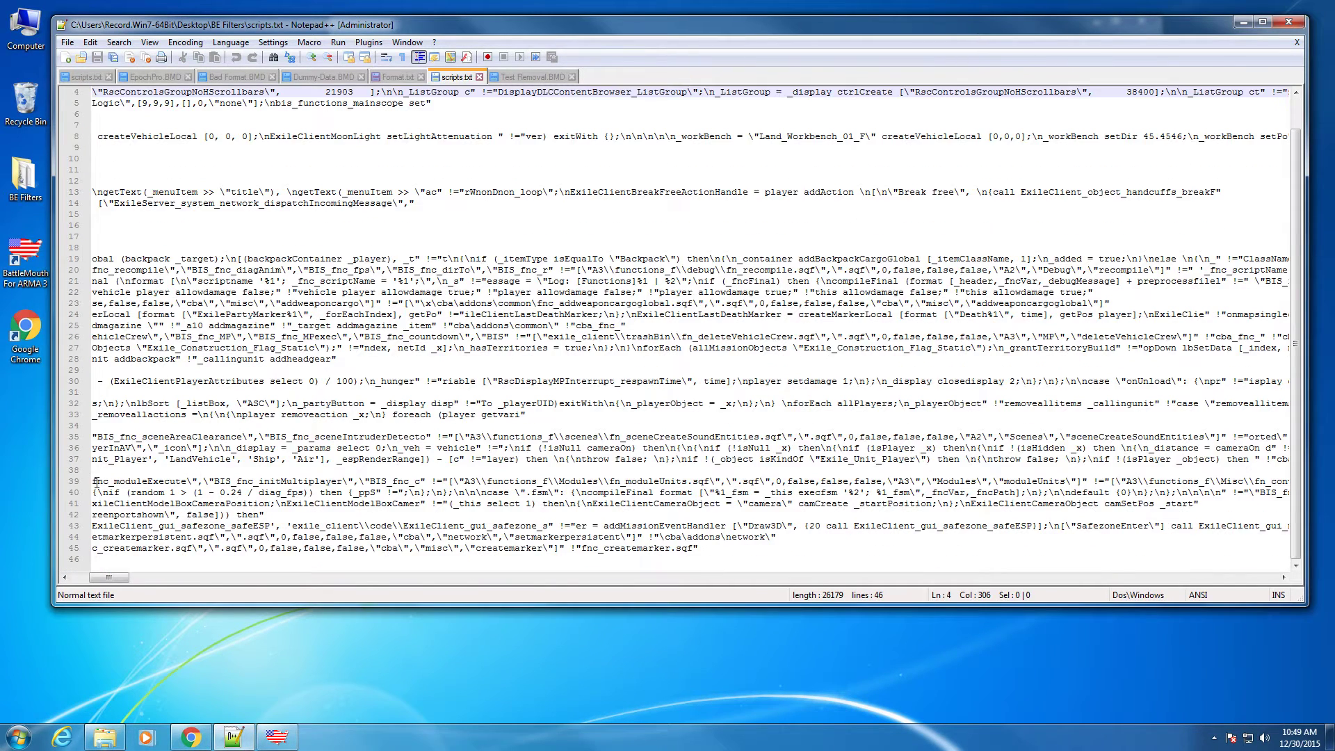
pyautogui.click(71, 471)
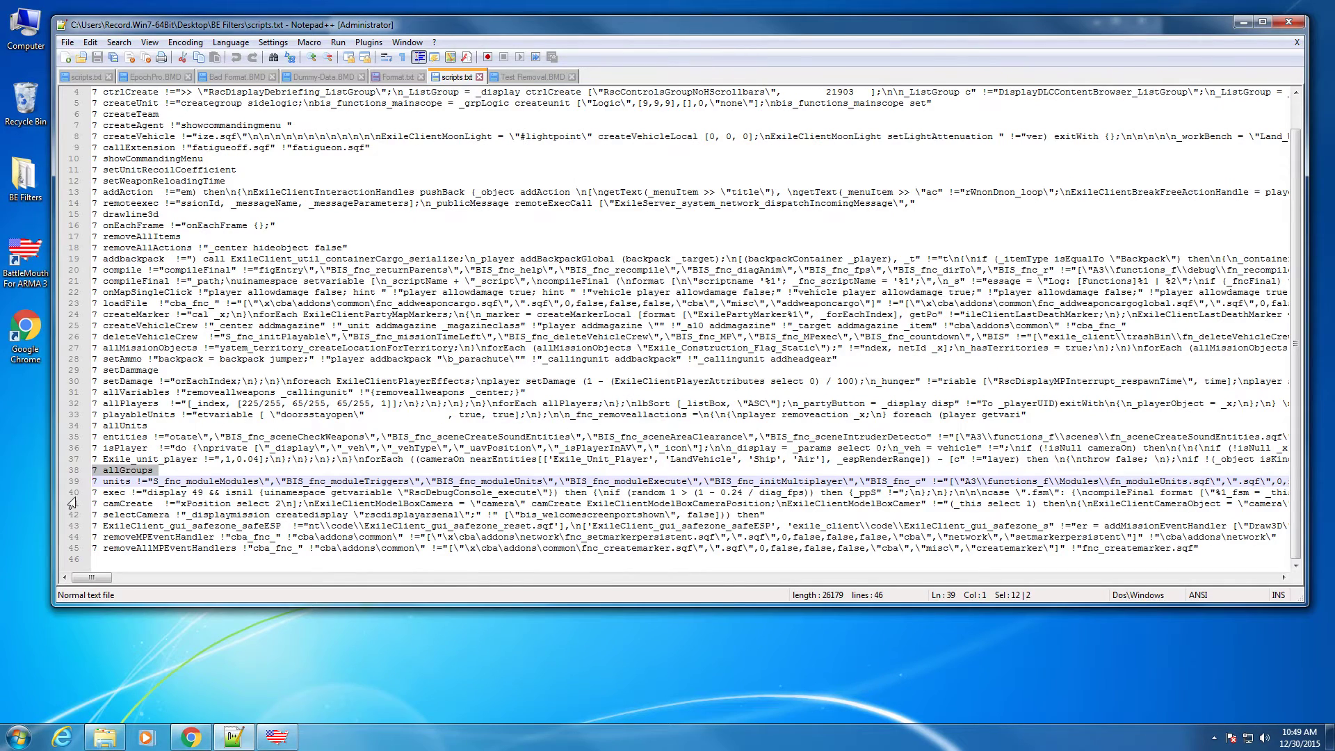
pyautogui.scroll(1, 73, 502)
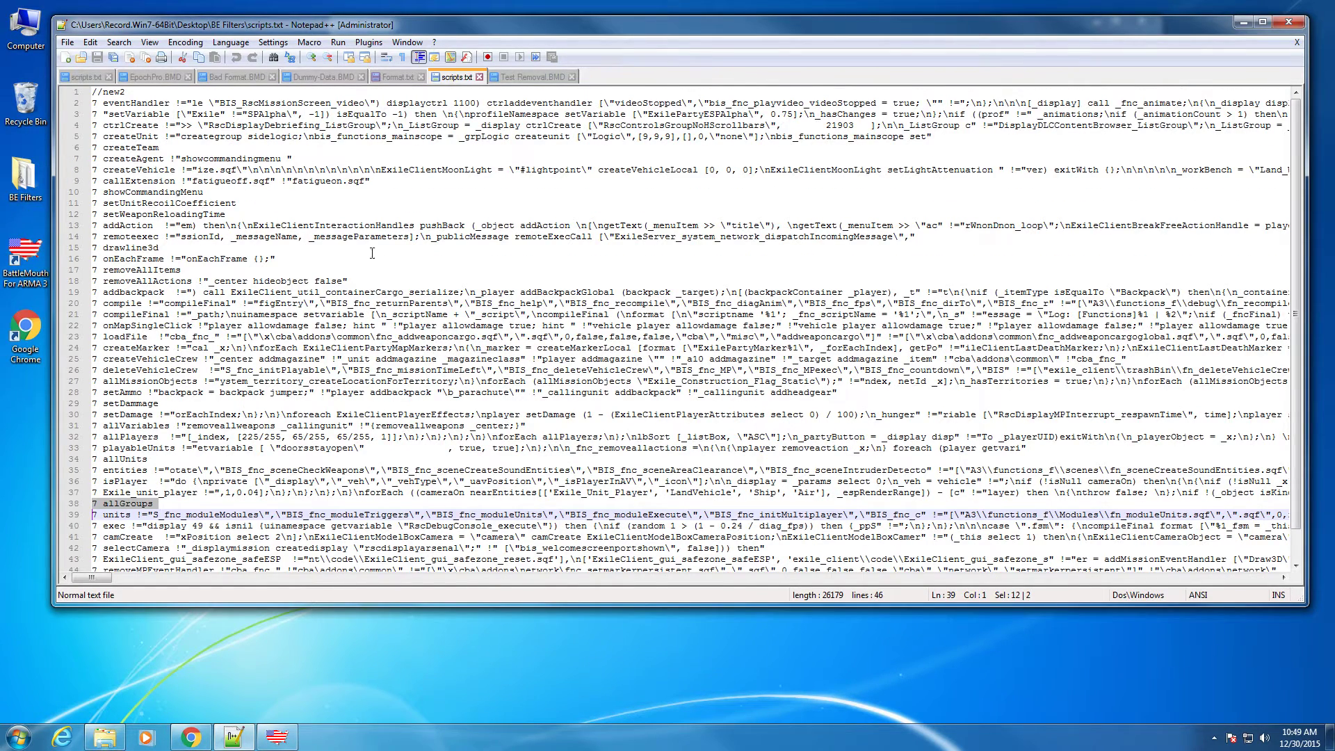
pyautogui.scroll(-1, 351, 414)
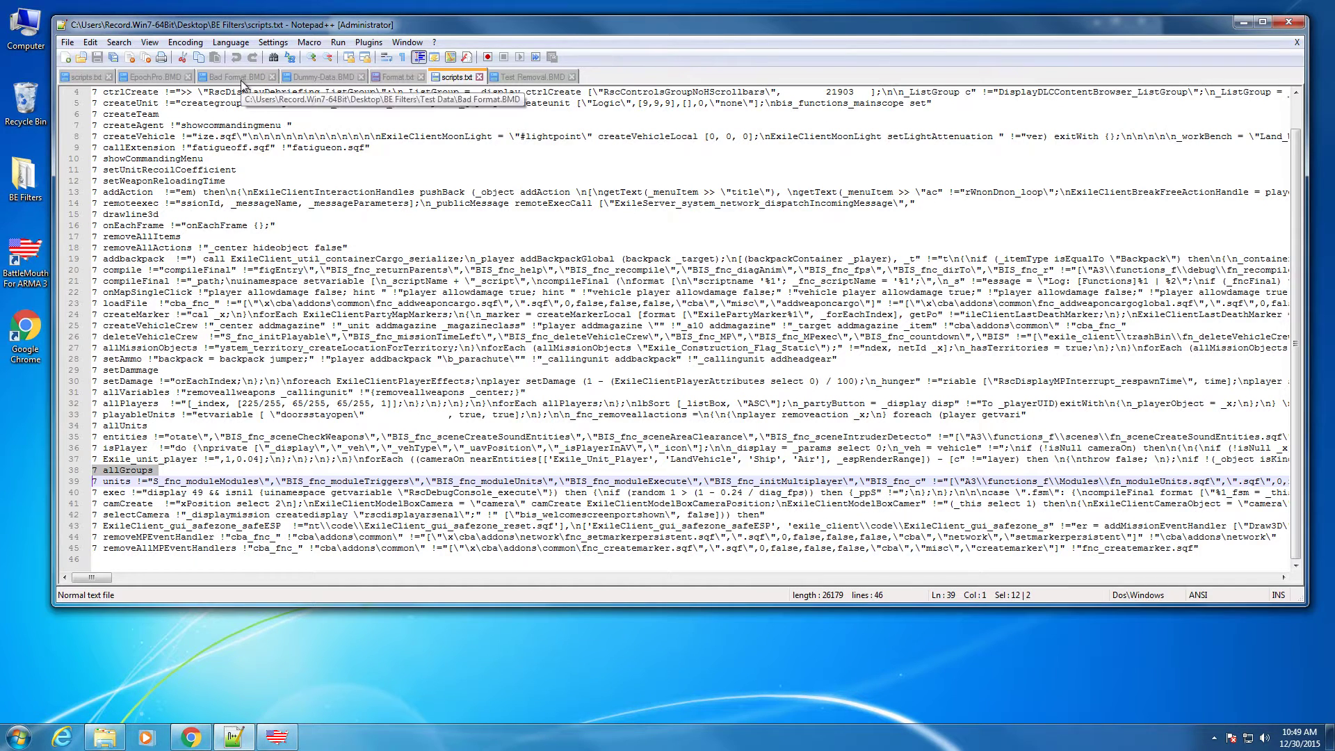
# Recheck the final Scripts.Txt entries in EpochPro.BMD and highlight the start of the removeAllMPEventHandlers command in scripts.txt
pyautogui.click(155, 76)
pyautogui.scroll(-5, 191, 356)
pyautogui.scroll(6, 192, 356)
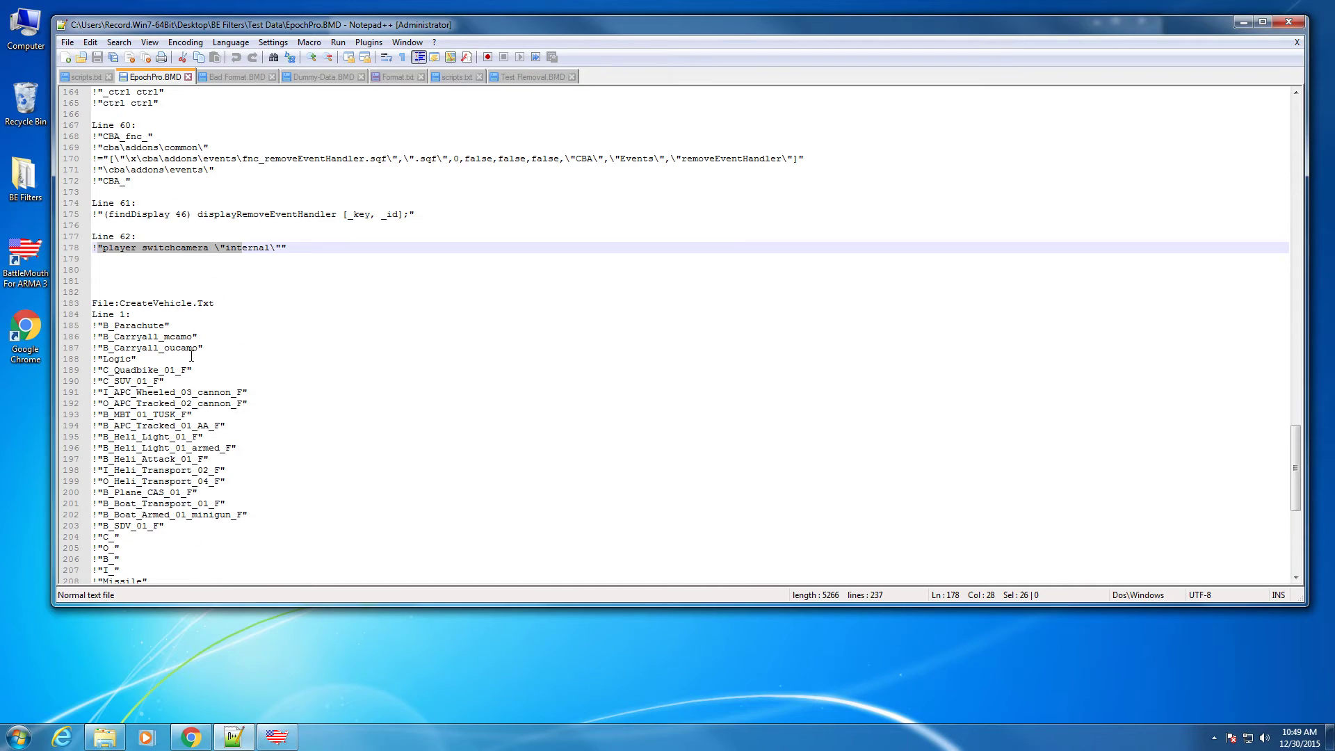
pyautogui.scroll(1, 192, 356)
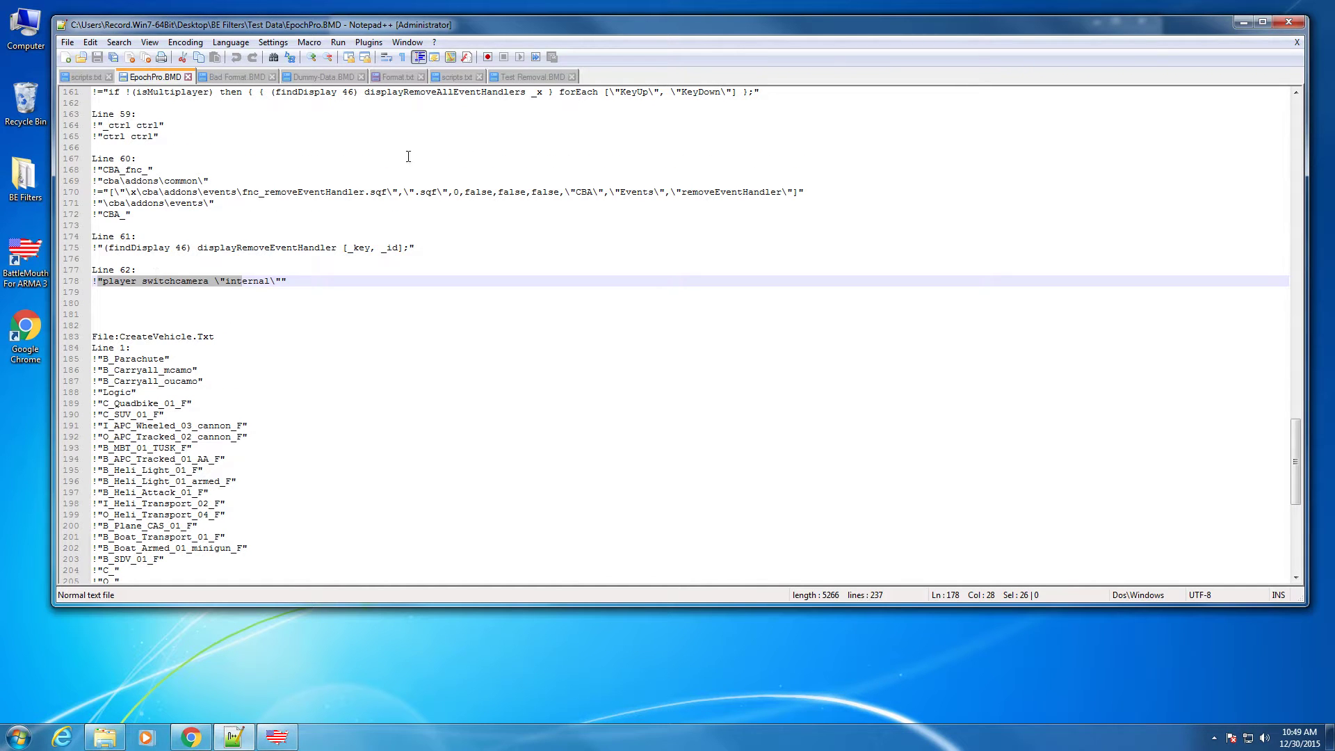
pyautogui.click(467, 77)
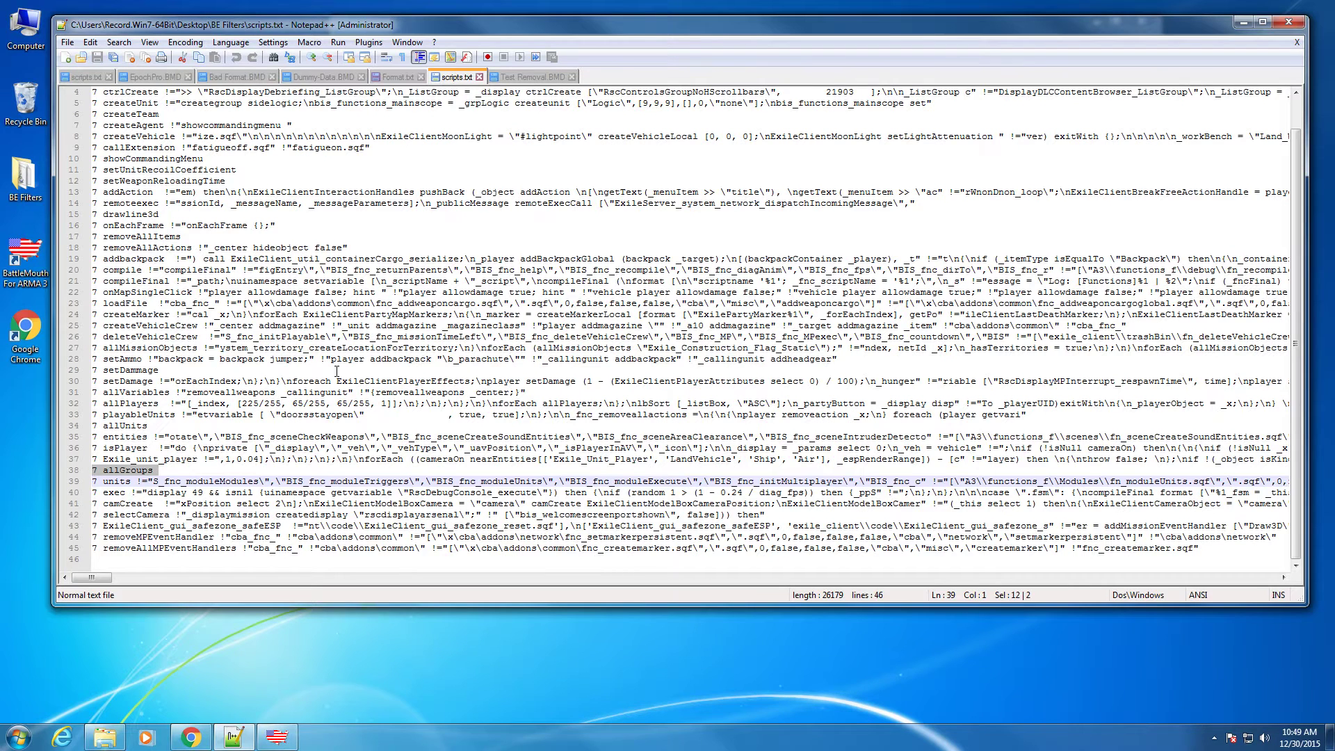
pyautogui.moveTo(103, 548); pyautogui.dragTo(164, 548)
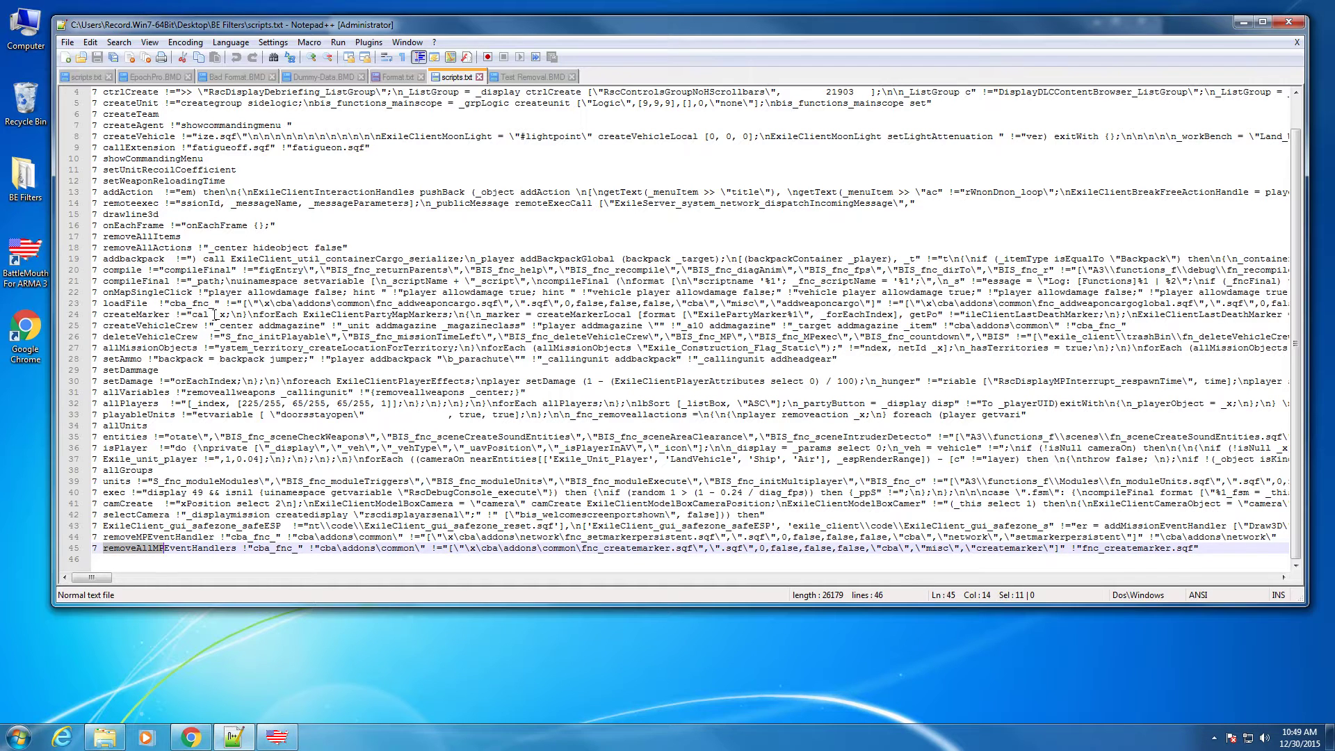
# Find the Line 45 section of EpochPro.BMD and highlight its fnc_createMarker.sqf entry
pyautogui.click(155, 77)
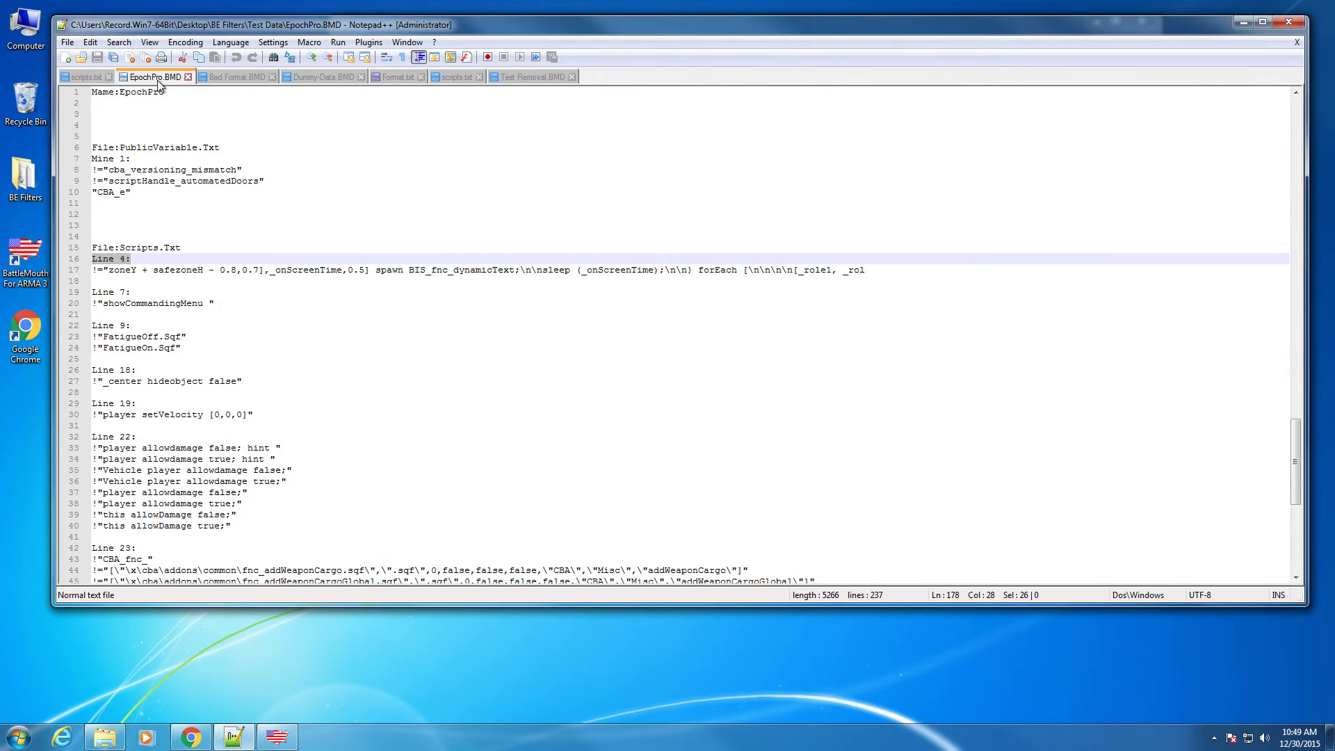
pyautogui.scroll(7, 257, 397)
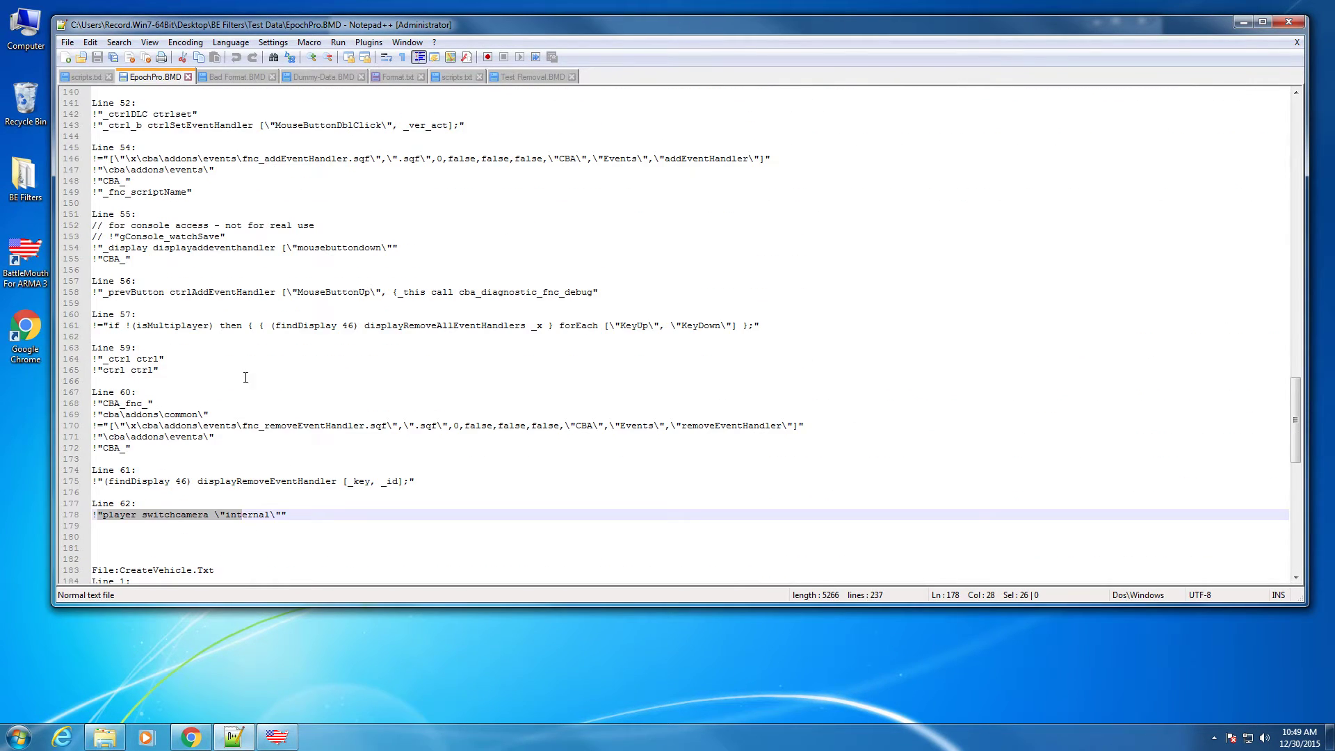
pyautogui.scroll(5, 162, 279)
pyautogui.scroll(5, 156, 209)
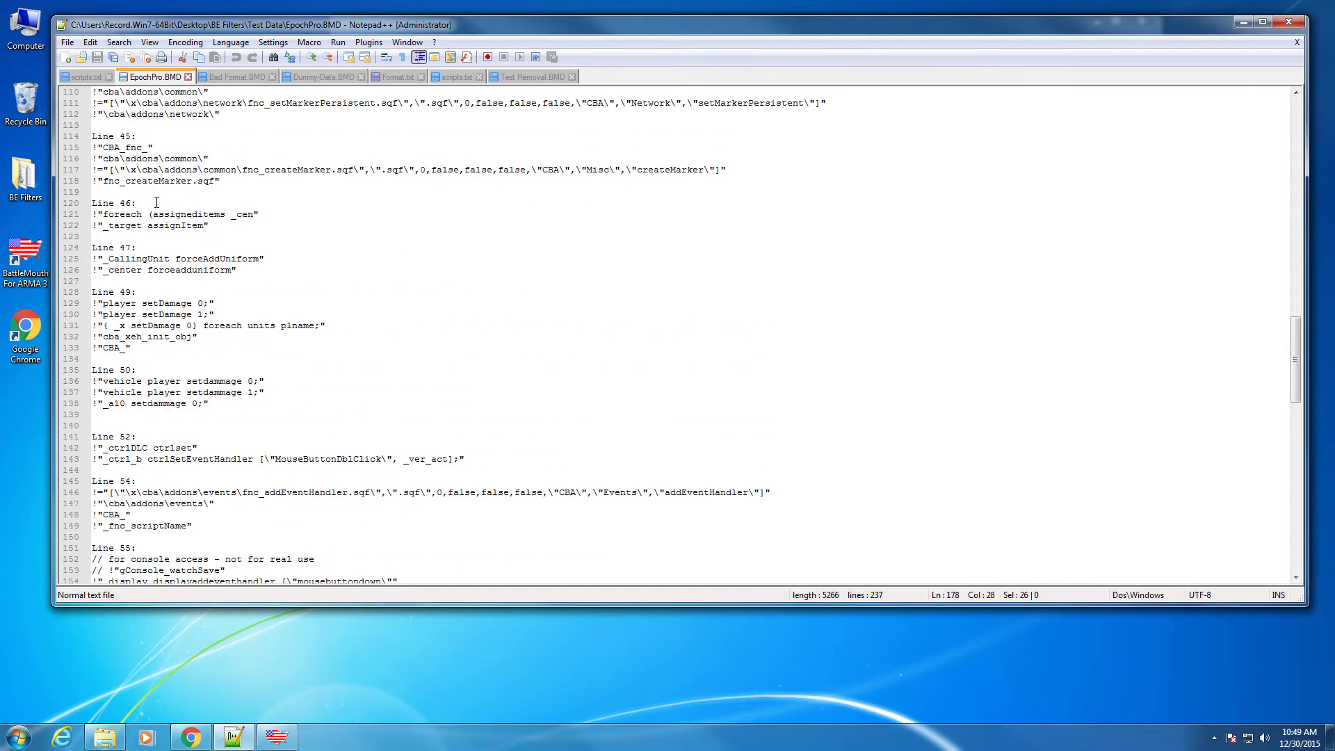
pyautogui.scroll(3, 156, 208)
pyautogui.moveTo(108, 280); pyautogui.dragTo(220, 281)
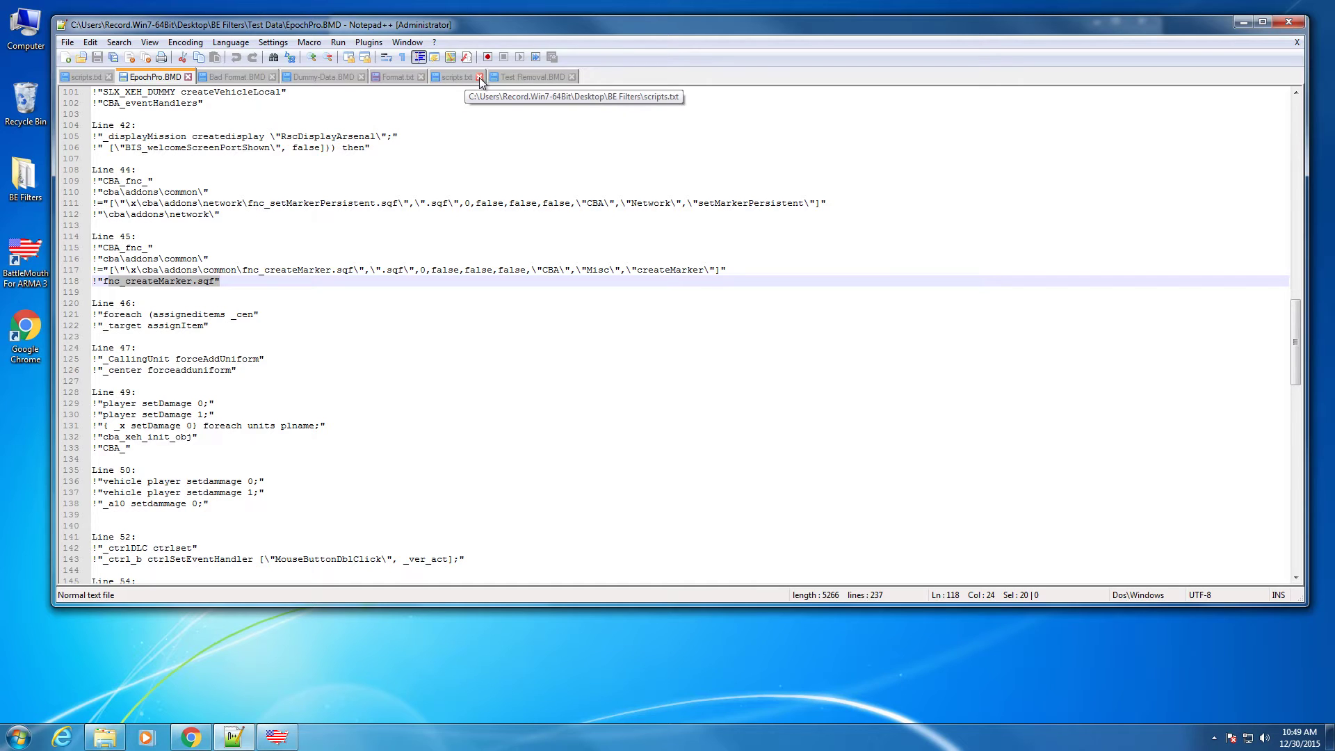
# Highlight the end of the matching fnc_createmarker.sqf filter on line 45 of scripts.txt, and close Notepad++
pyautogui.click(449, 76)
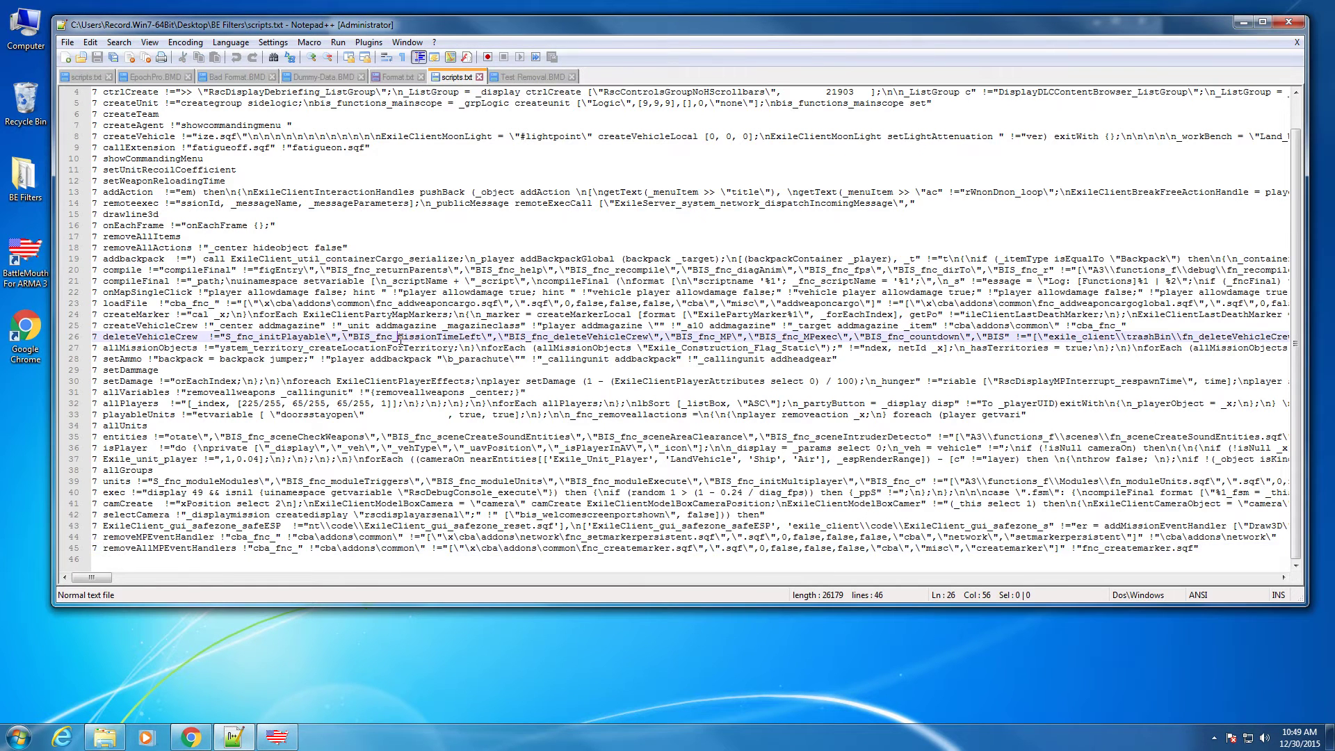
pyautogui.click(296, 549)
pyautogui.press('End')
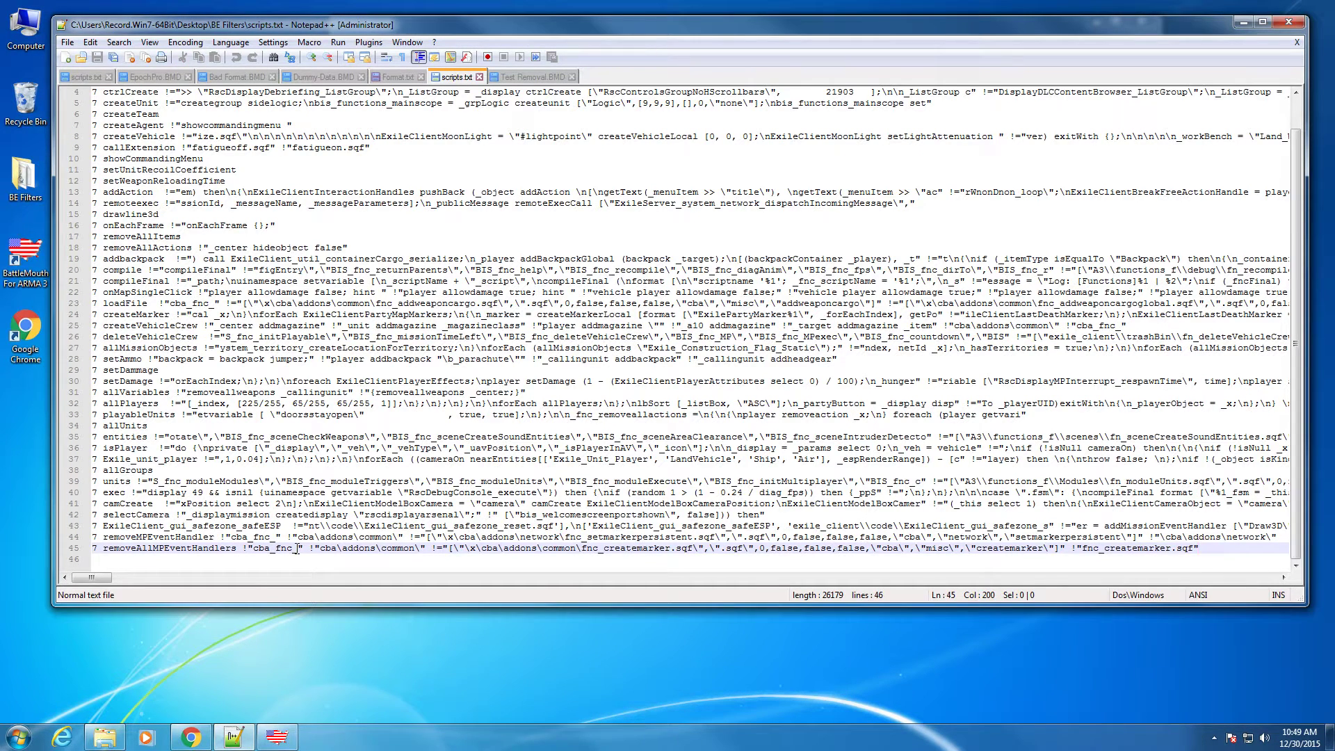
pyautogui.hotkey('shift', 'Left')
pyautogui.hotkey('shift', 'Left')
pyautogui.hotkey('shift', 'Left')
pyautogui.hotkey('shift', 'Left')
pyautogui.hotkey('shift', 'Left')
pyautogui.hotkey('shift', 'Left')
pyautogui.hotkey('shift', 'Left')
pyautogui.hotkey('shift', 'Left')
pyautogui.hotkey('shift', 'Left')
pyautogui.hotkey('shift', 'Left')
pyautogui.hotkey('shift', 'Left')
pyautogui.hotkey('shift', 'Left')
pyautogui.hotkey('shift', 'Left')
pyautogui.hotkey('shift', 'Left')
pyautogui.hotkey('shift', 'Left')
pyautogui.hotkey('shift', 'Left')
pyautogui.hotkey('shift', 'Left')
pyautogui.hotkey('shift', 'Left')
pyautogui.hotkey('shift', 'Left')
pyautogui.hotkey('shift', 'Left')
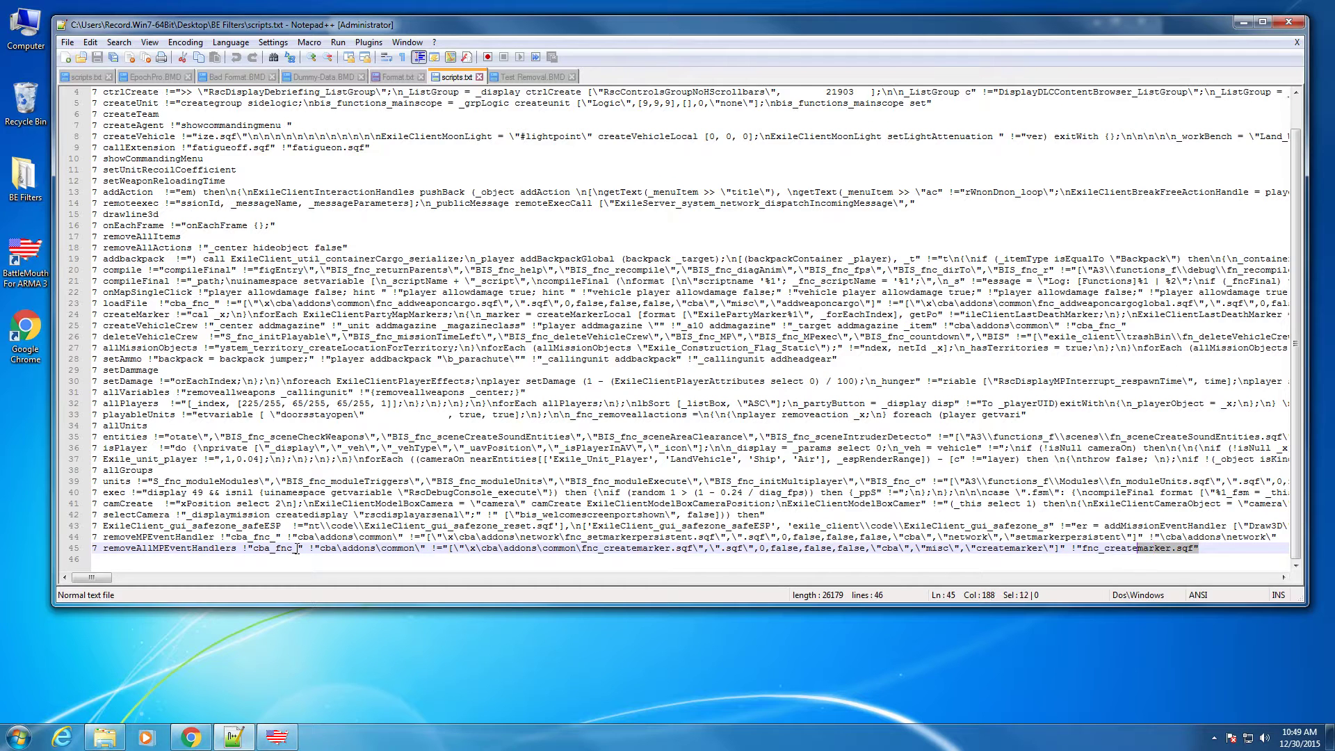
pyautogui.hotkey('shift', 'Right')
pyautogui.hotkey('shift', 'Right')
pyautogui.click(1294, 26)
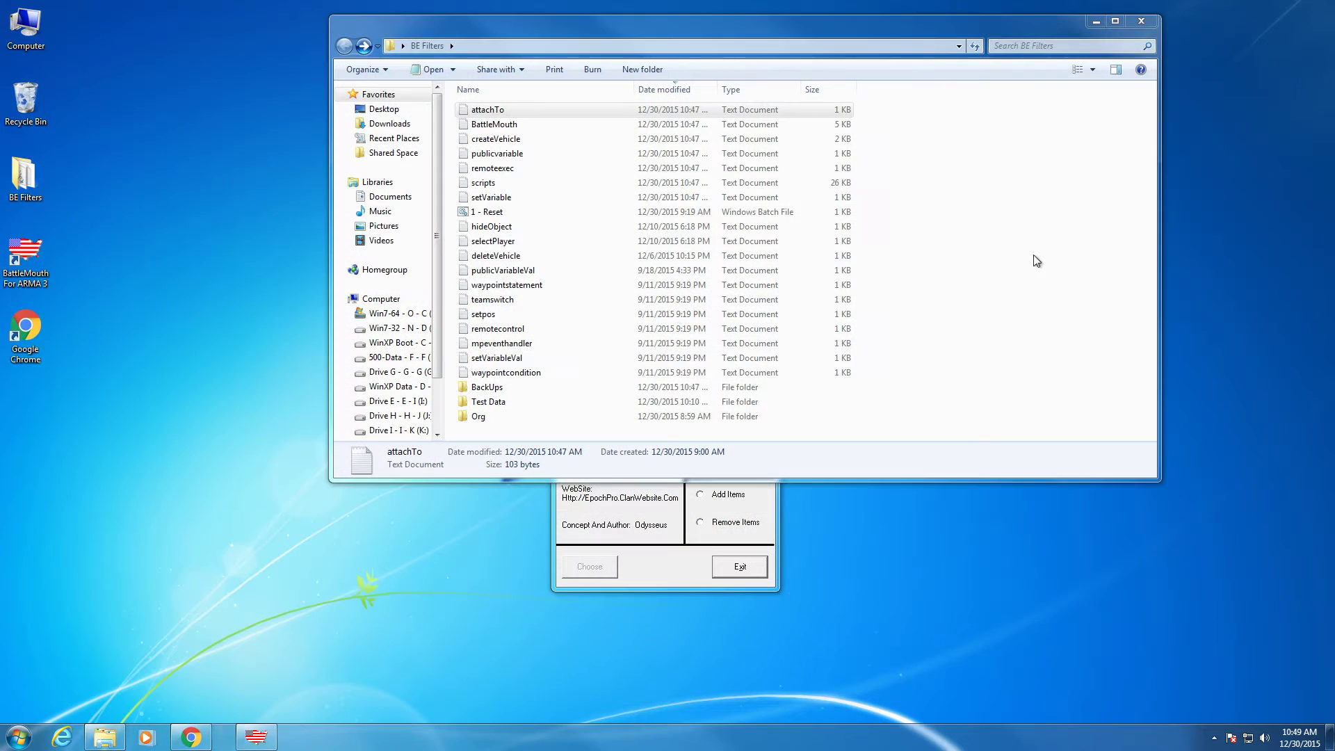
# View BattleMouth's available actions, re-sort BE Filters by name, and open its BackUps folder to inspect the backup folders
pyautogui.click(675, 569)
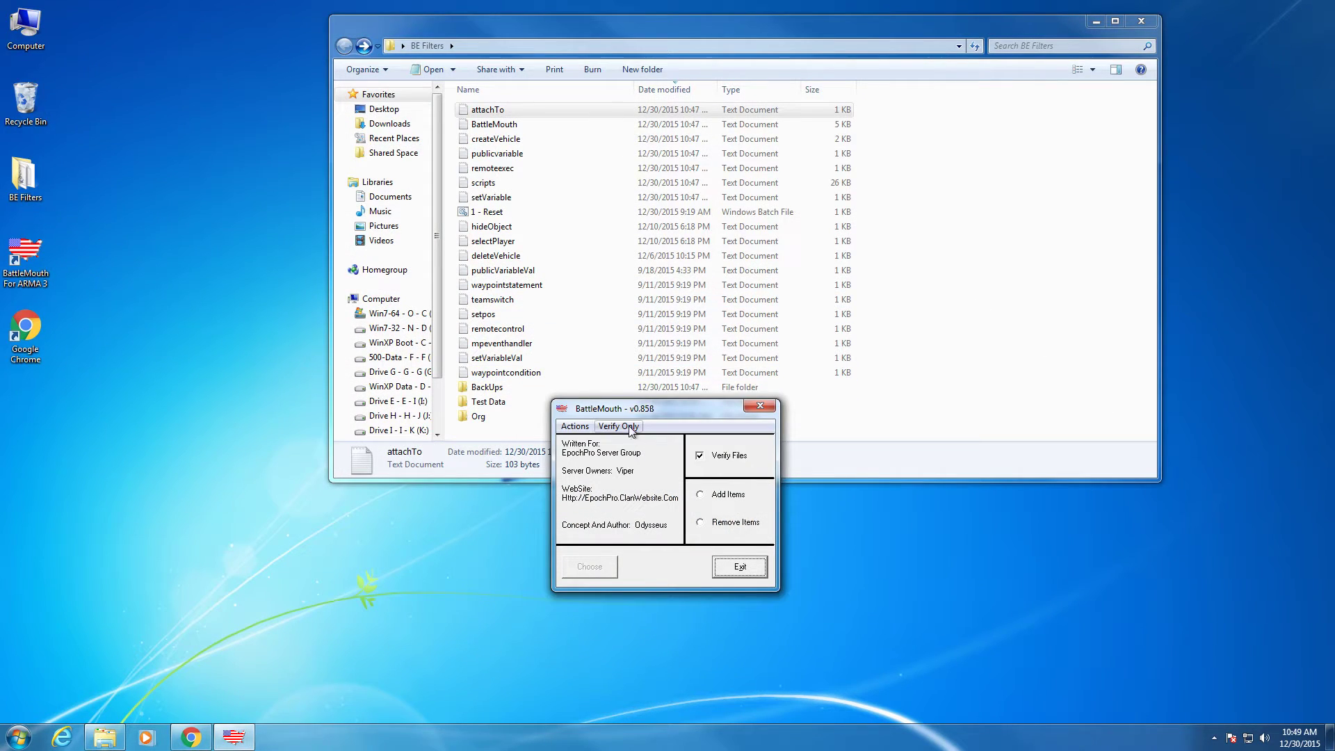
pyautogui.click(575, 425)
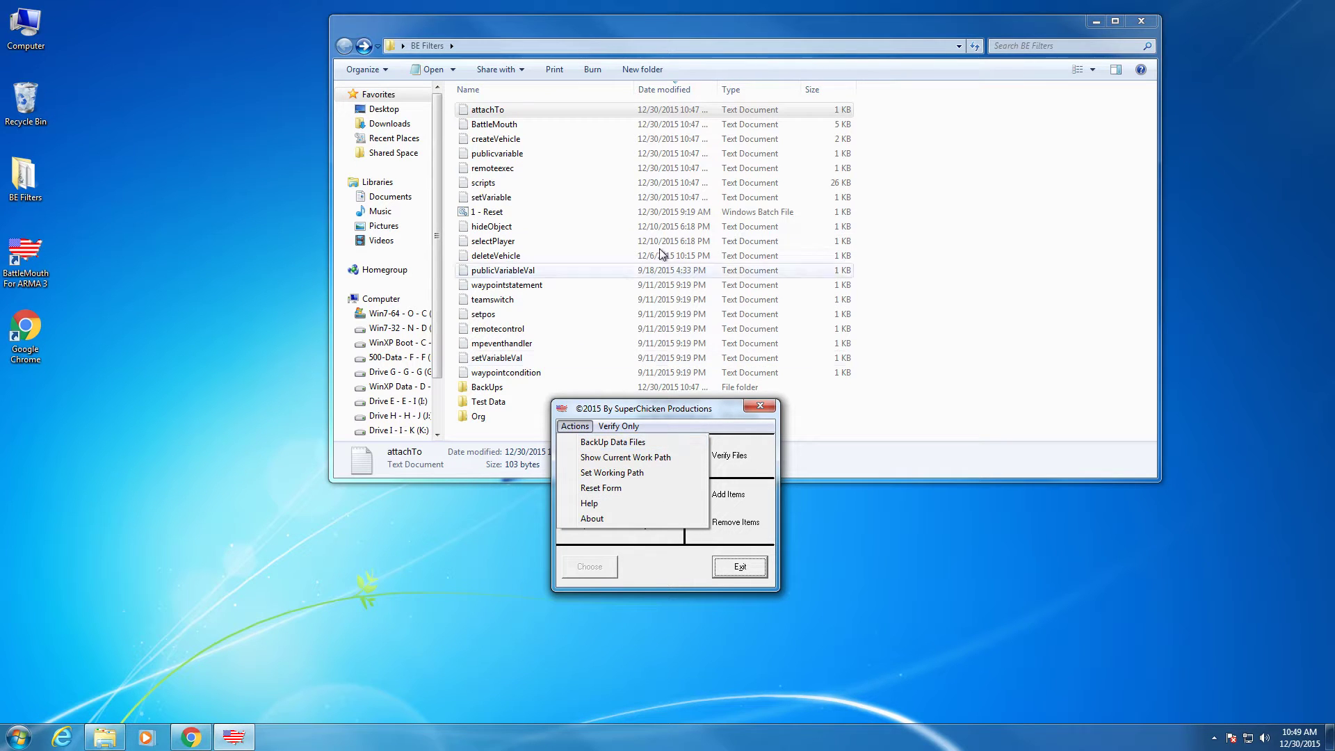
pyautogui.click(537, 93)
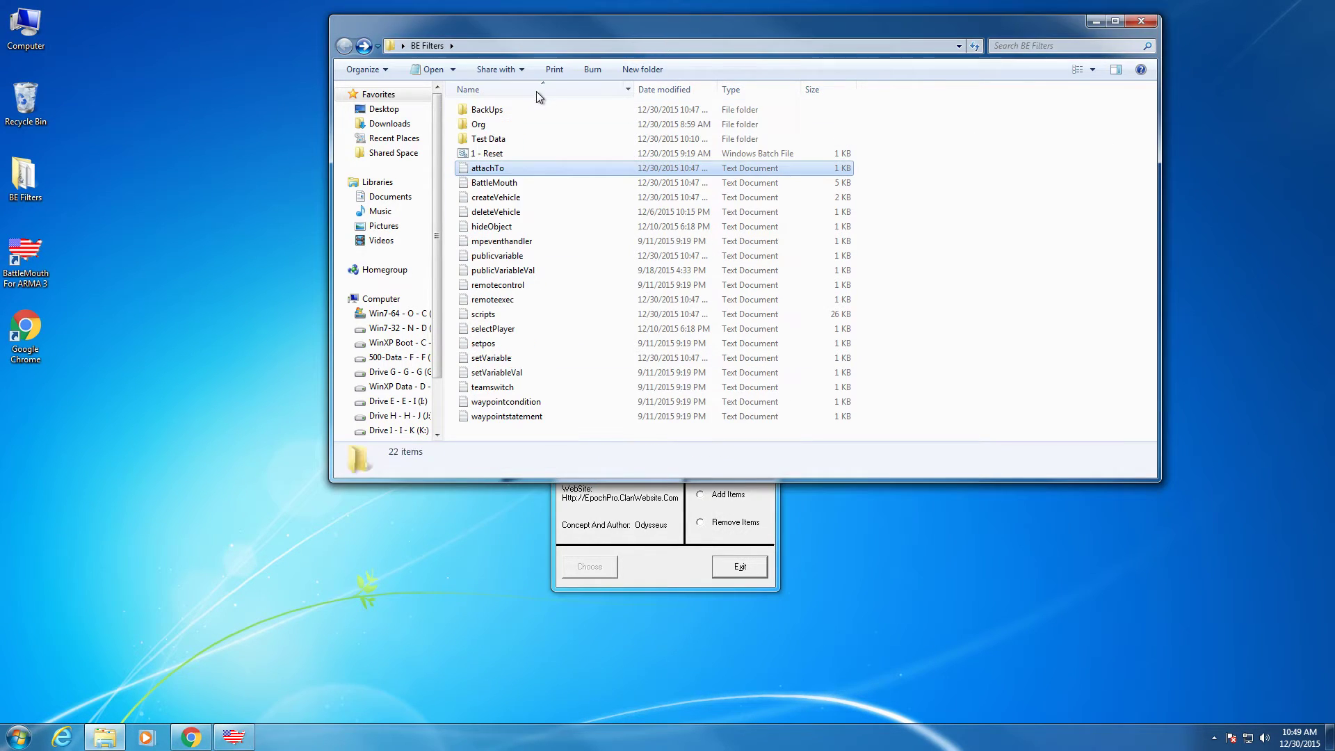
pyautogui.click(487, 109)
pyautogui.doubleClick(479, 109)
pyautogui.click(482, 141)
pyautogui.click(488, 182)
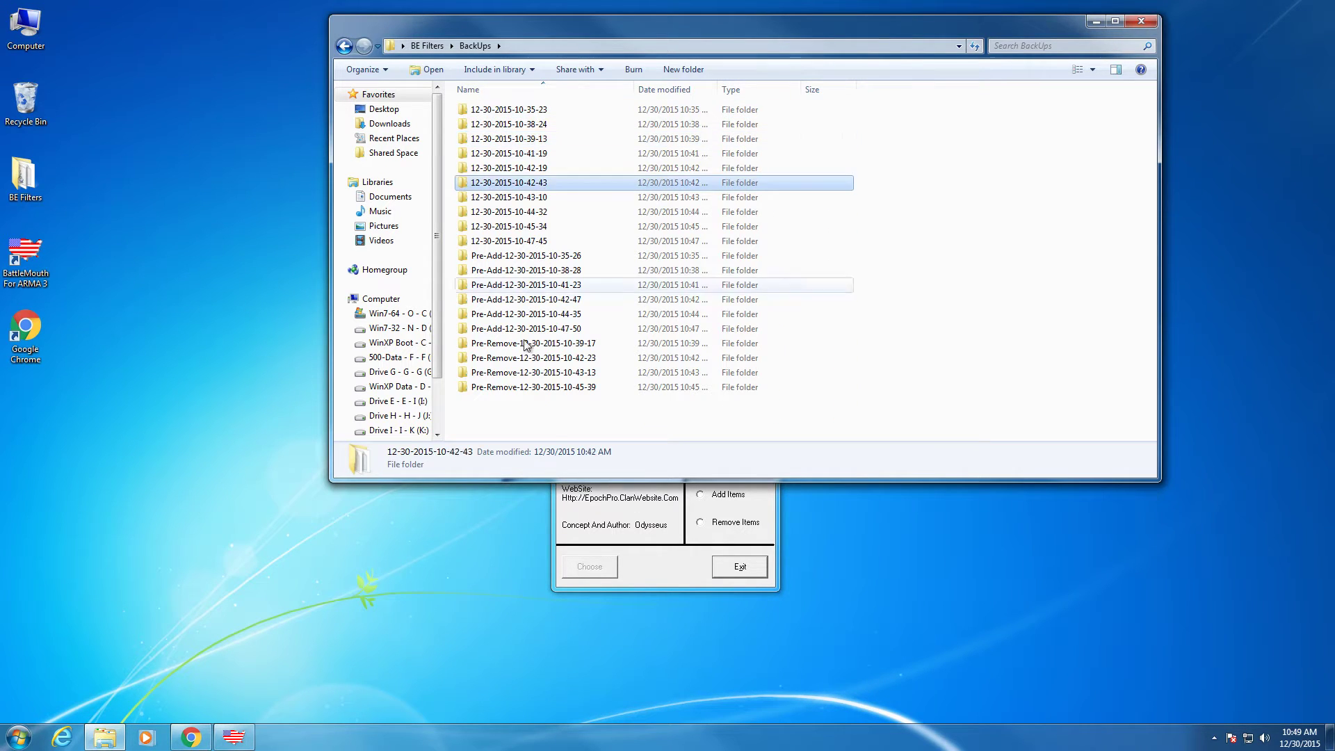
# Show BattleMouth's current work path, dismiss the message, and look over the remaining actions
pyautogui.click(673, 578)
pyautogui.click(575, 427)
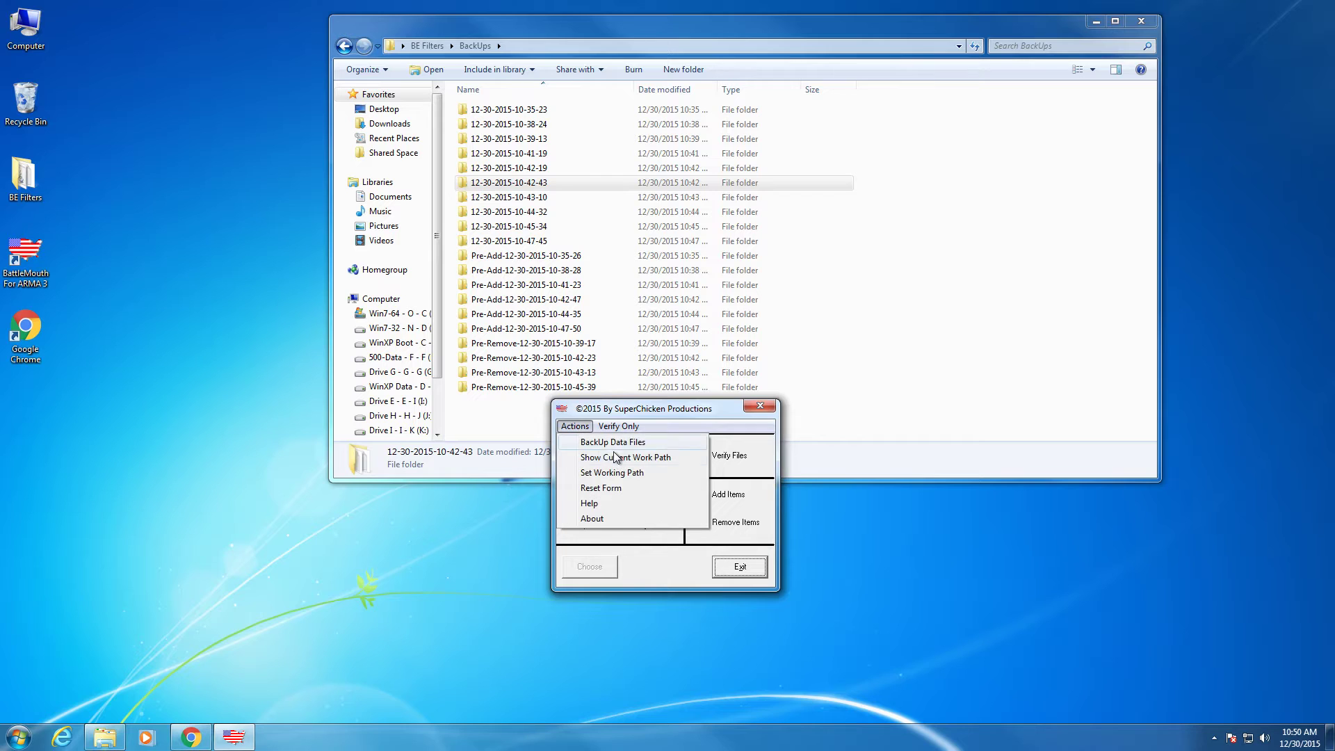
pyautogui.click(643, 460)
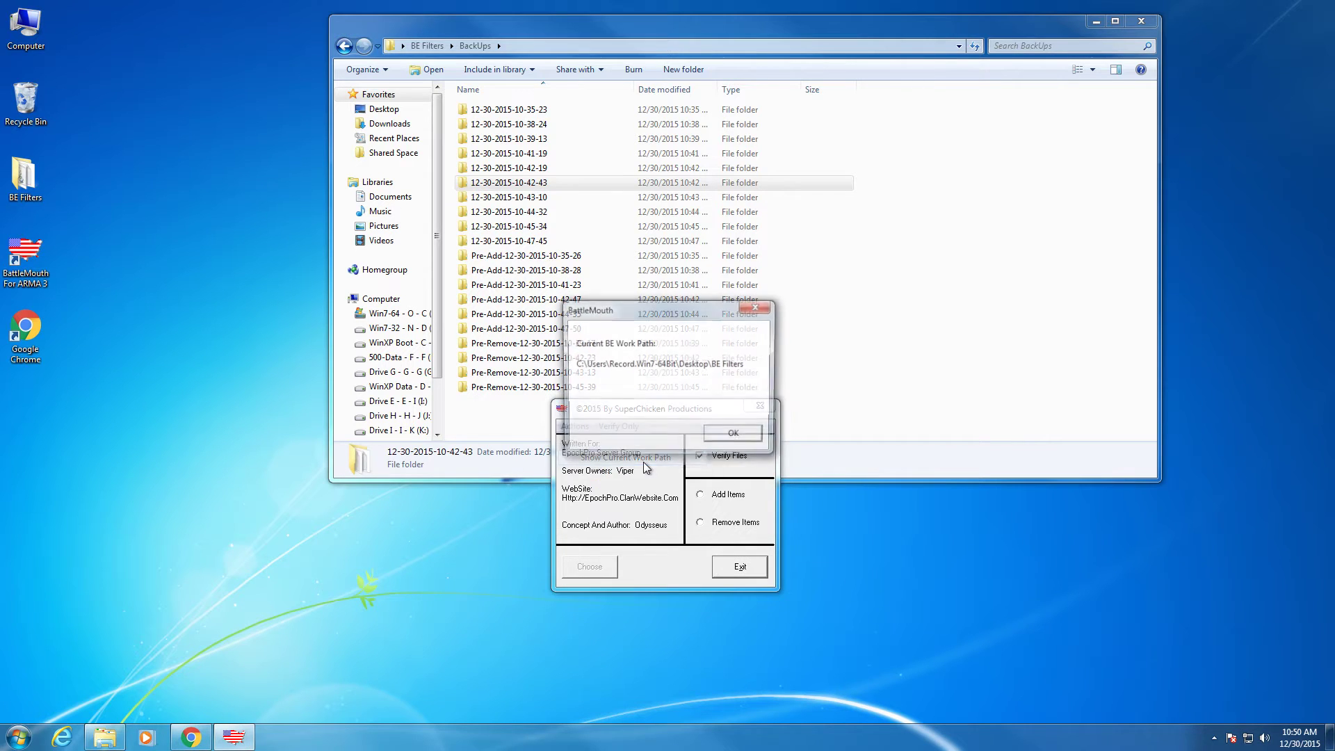
pyautogui.click(716, 436)
pyautogui.click(575, 426)
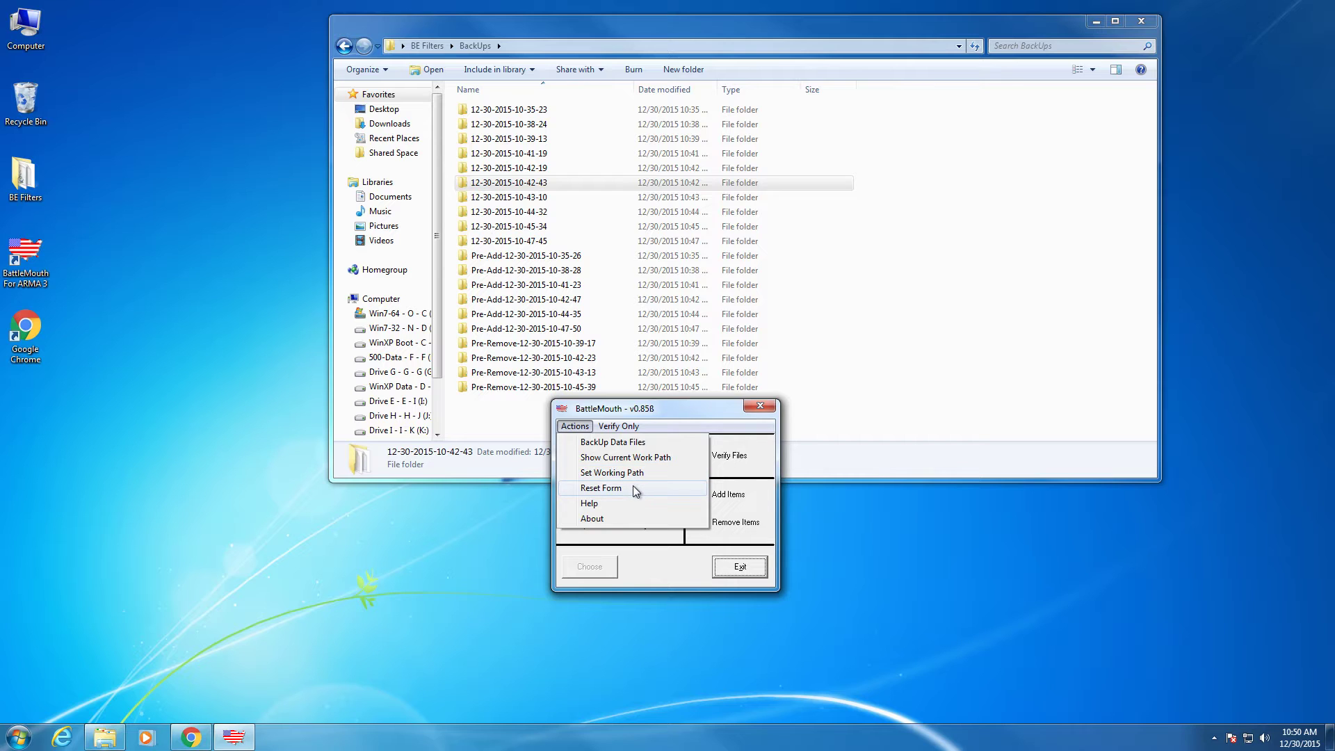
pyautogui.click(714, 458)
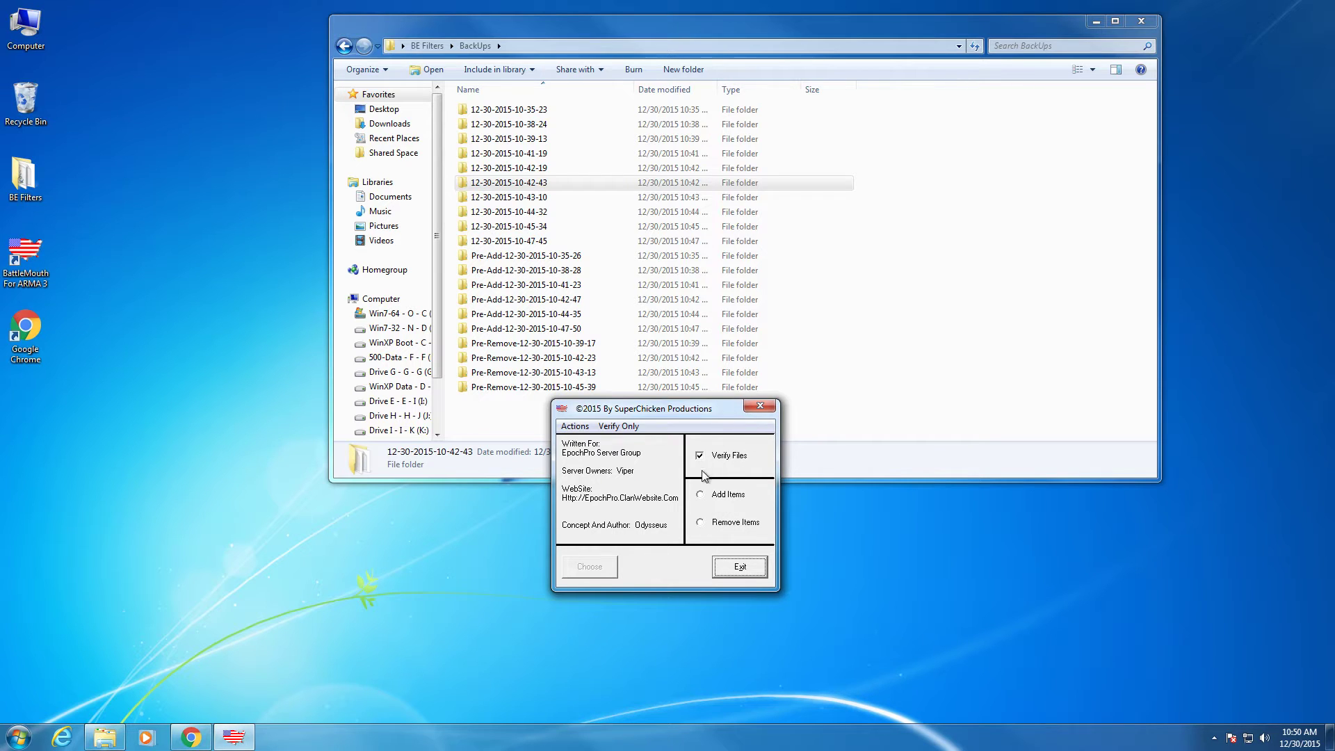
# Turn off Verify Files, dismiss the warning, and select the Remove Items mode
pyautogui.click(702, 459)
pyautogui.click(695, 425)
pyautogui.click(698, 456)
pyautogui.click(700, 457)
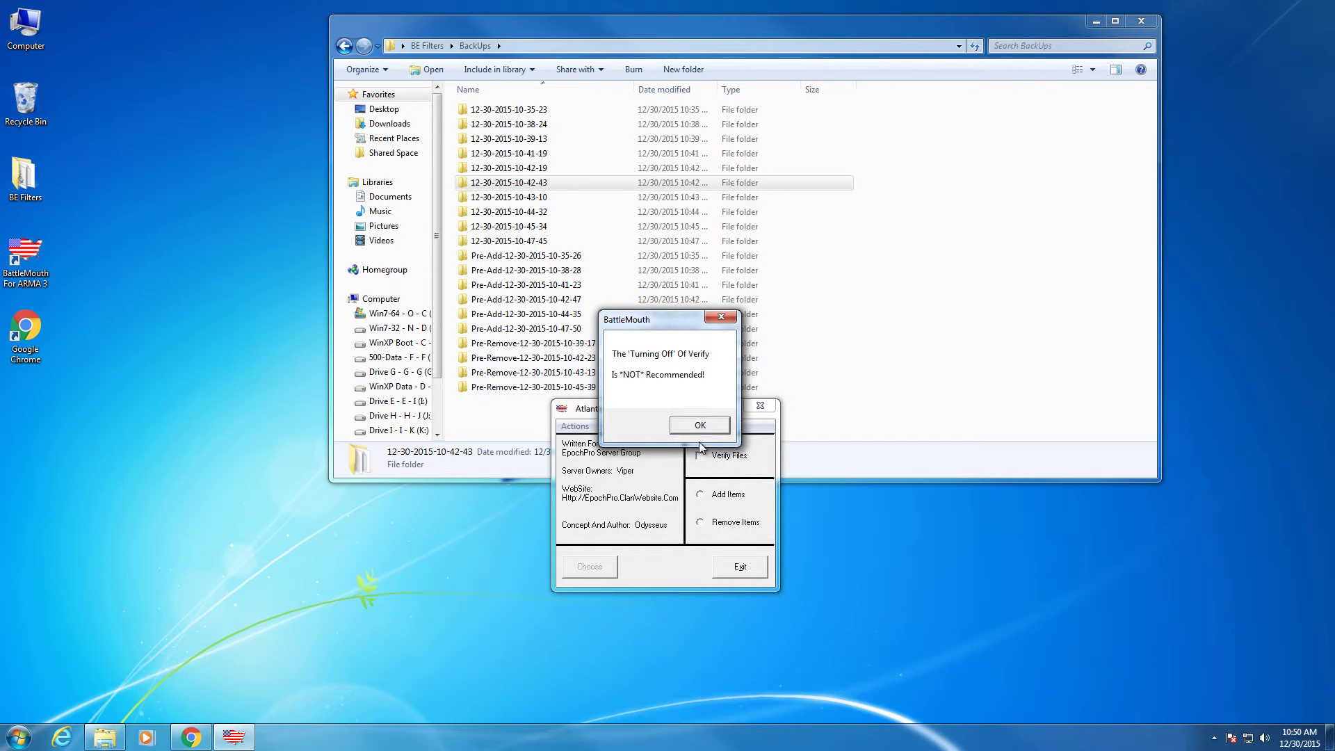
pyautogui.click(699, 425)
pyautogui.click(700, 522)
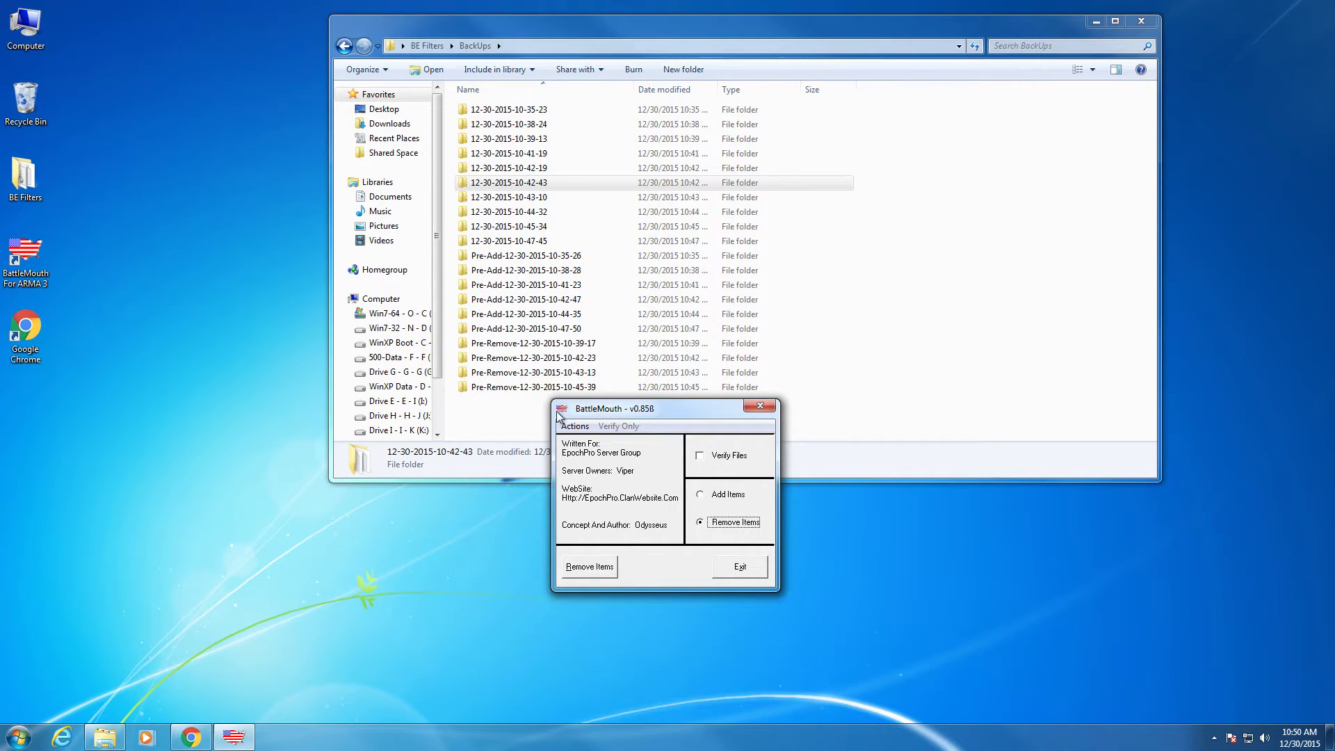
# Reset BattleMouth's form to its default selections and dismiss the message
pyautogui.click(572, 427)
pyautogui.click(593, 488)
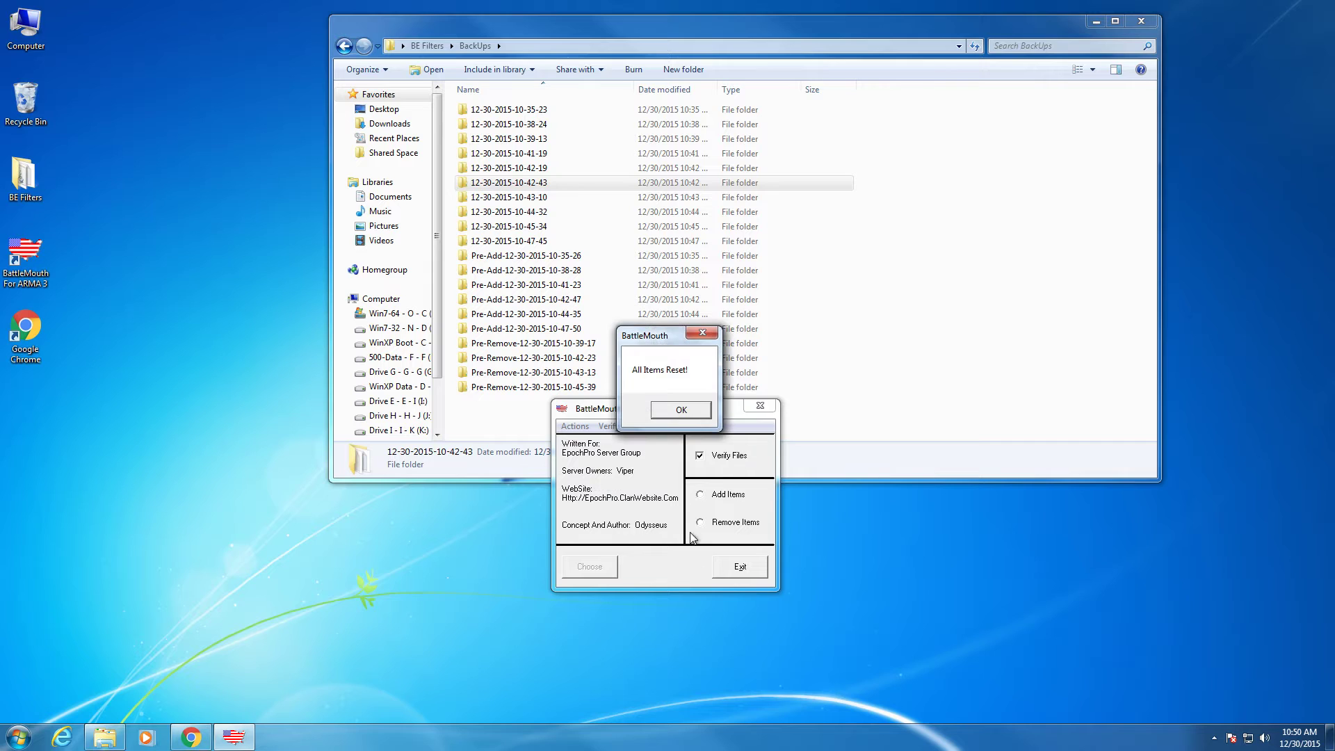
pyautogui.click(680, 411)
# View BattleMouth's Help and About information, and close the About window
pyautogui.click(576, 426)
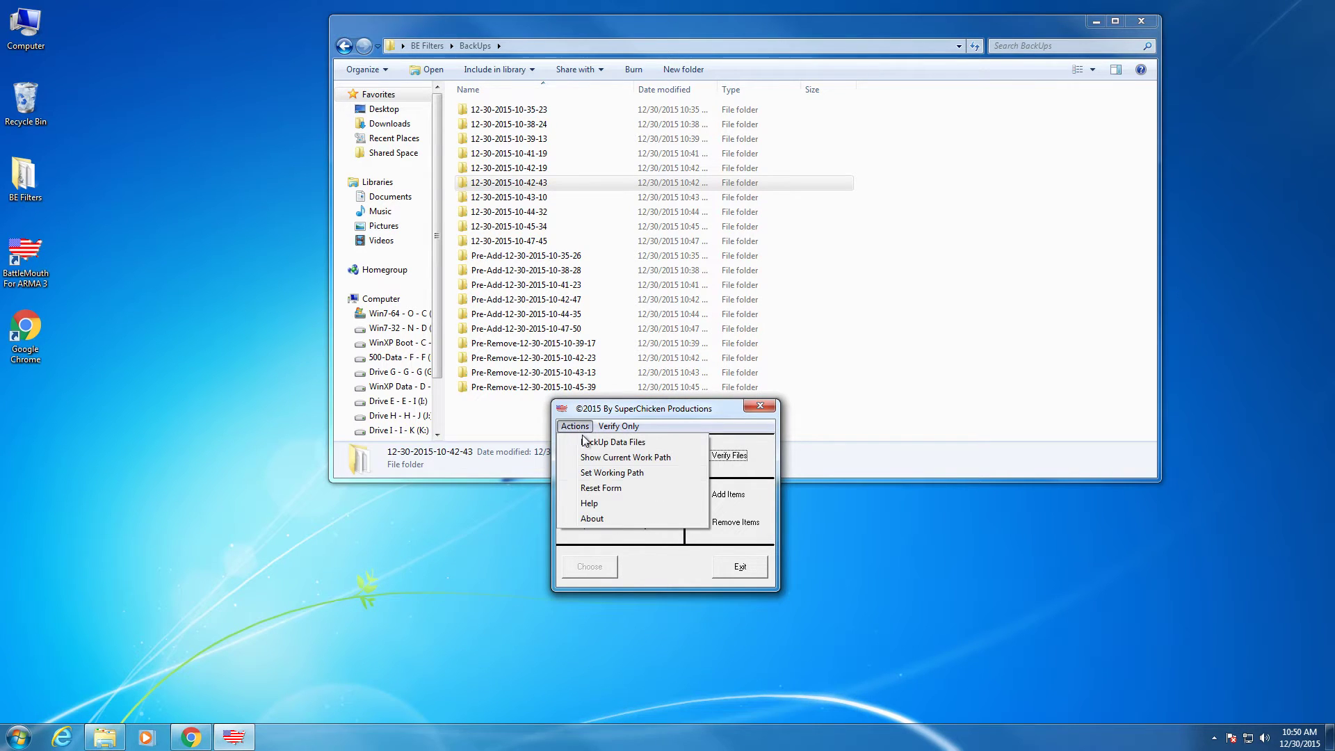
pyautogui.click(628, 502)
pyautogui.click(574, 426)
pyautogui.click(592, 518)
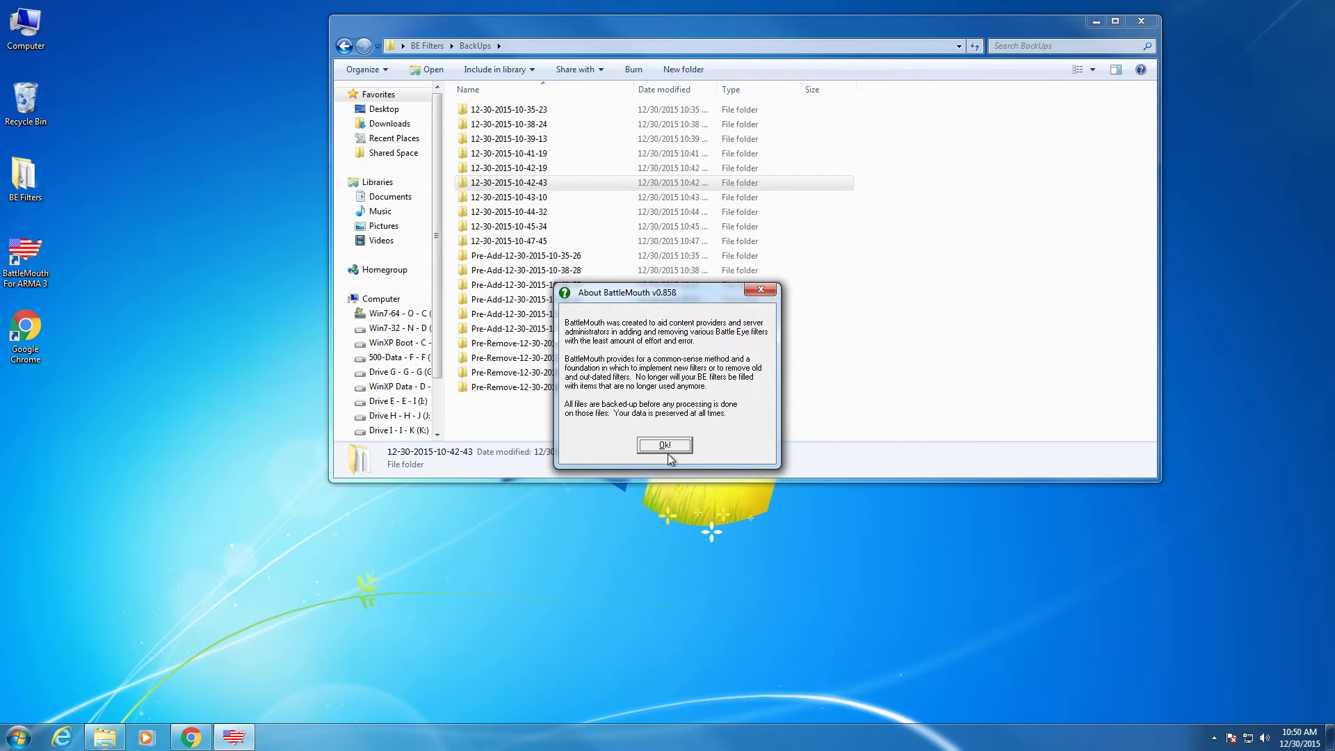
pyautogui.click(664, 445)
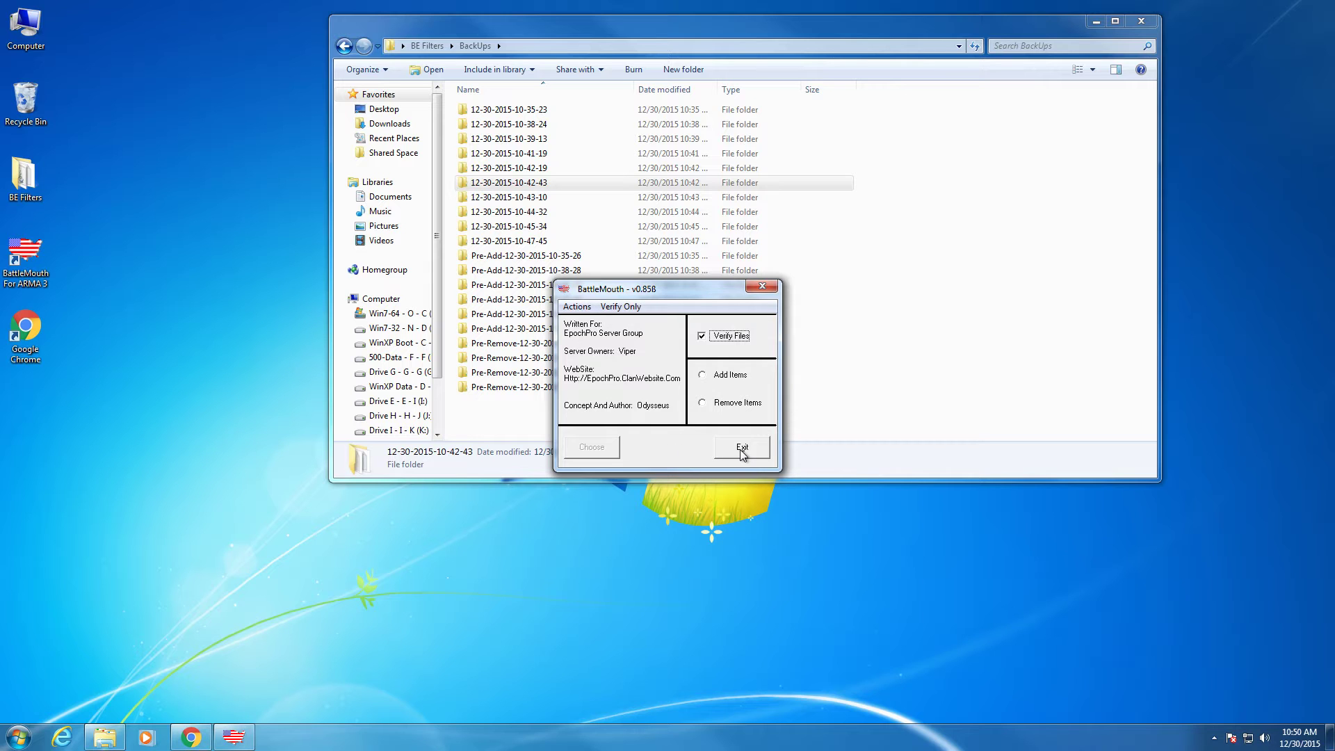
# Close the BackUps folder window and exit BattleMouth, confirming the exit
pyautogui.click(1138, 25)
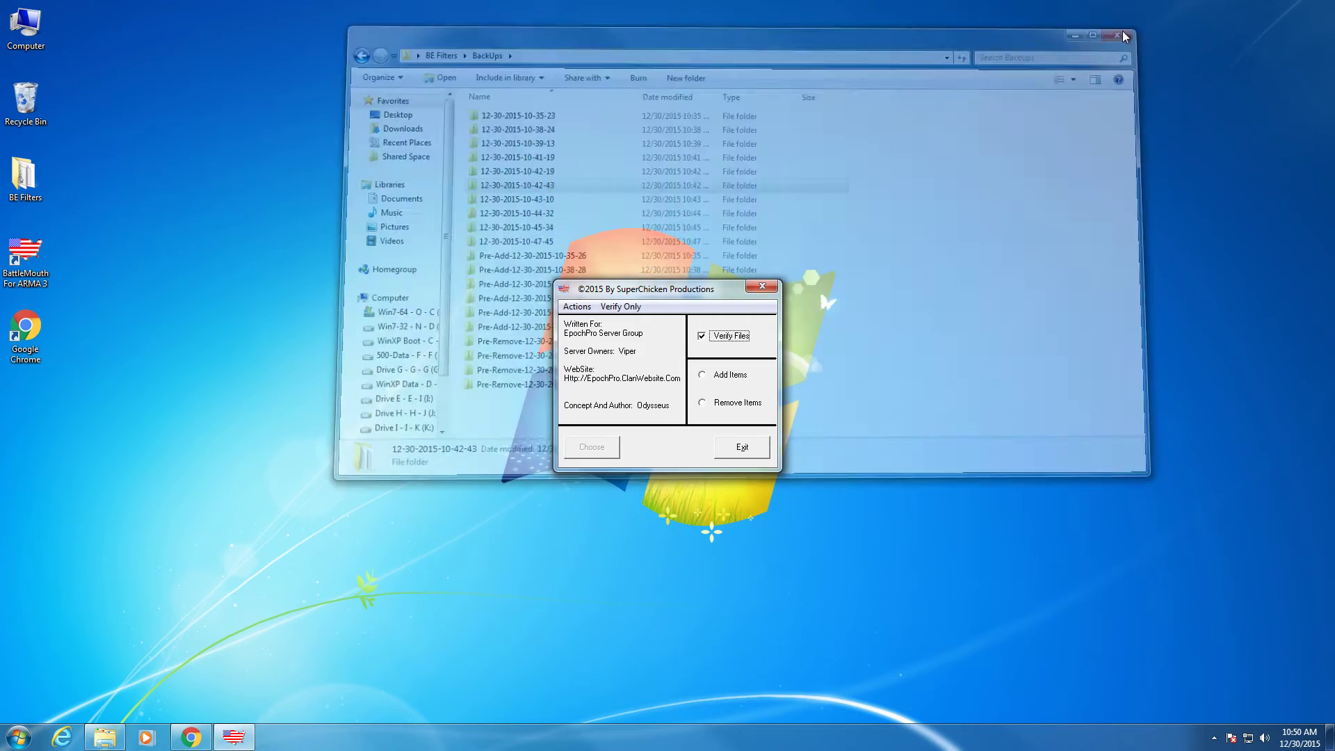
pyautogui.click(747, 447)
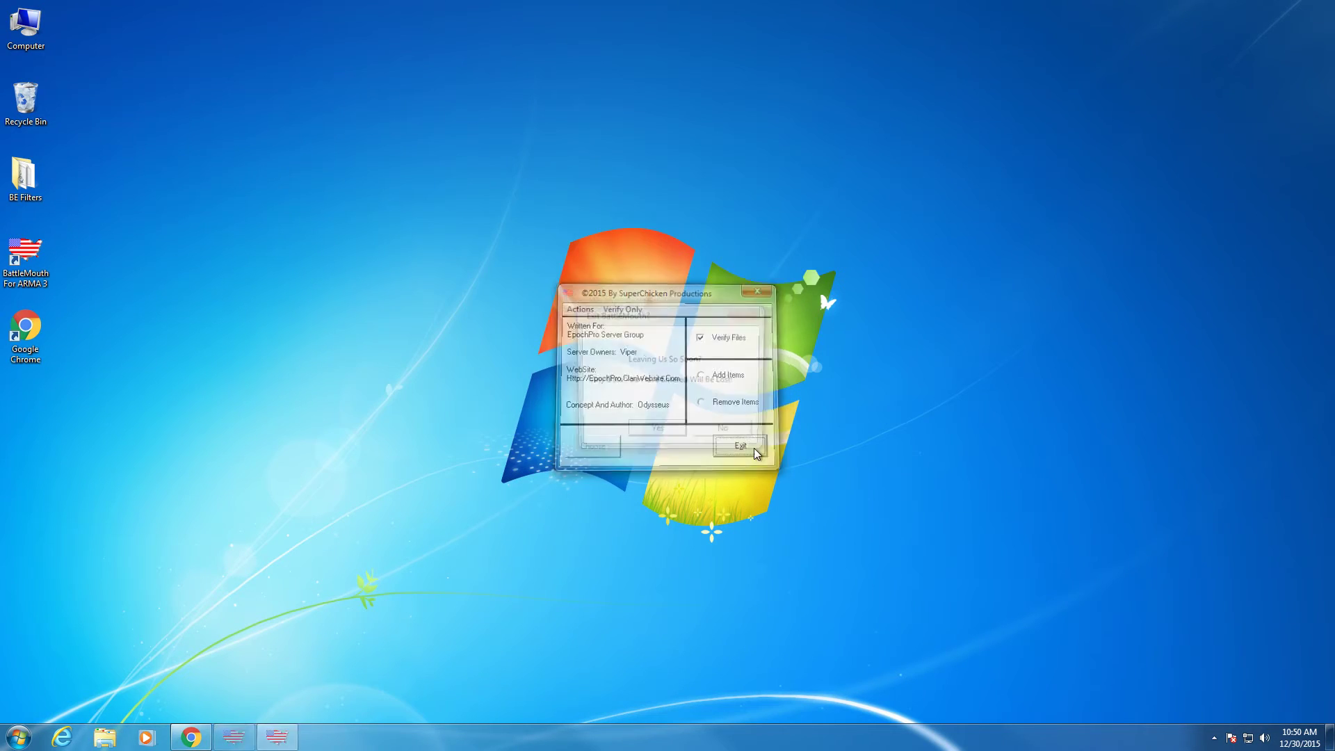
pyautogui.click(657, 431)
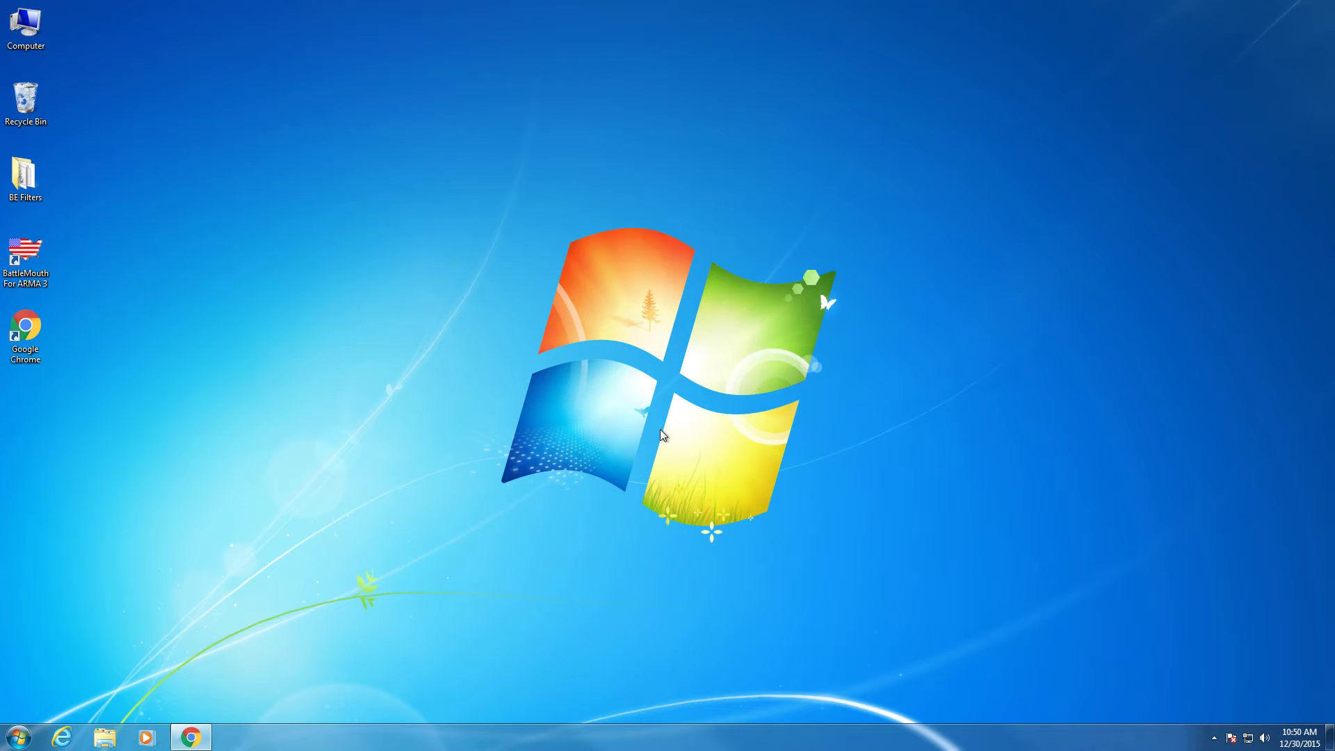